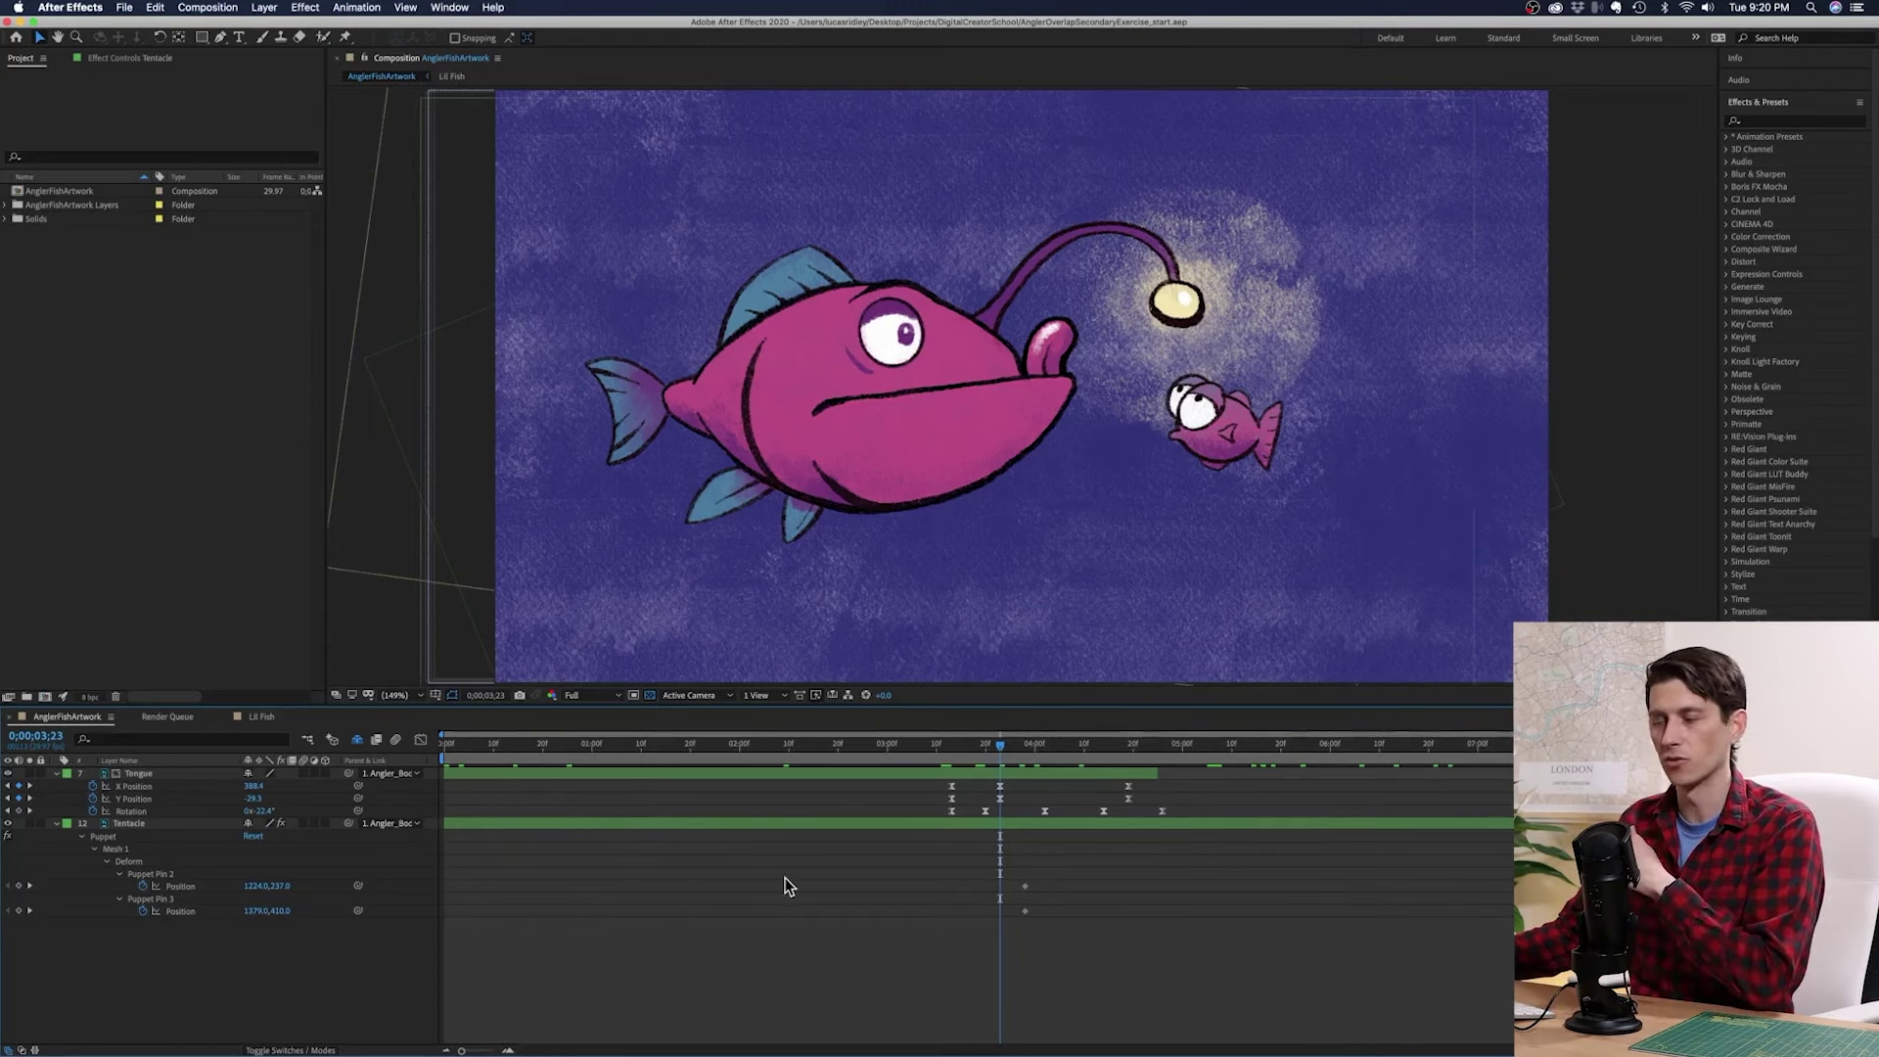
# Step: Preview the fish animation from the first frame with the Tongue and Tentacle layers selected
pyautogui.click(170, 775)
pyautogui.keyDown('shift'); pyautogui.click(148, 827); pyautogui.keyUp('shift')
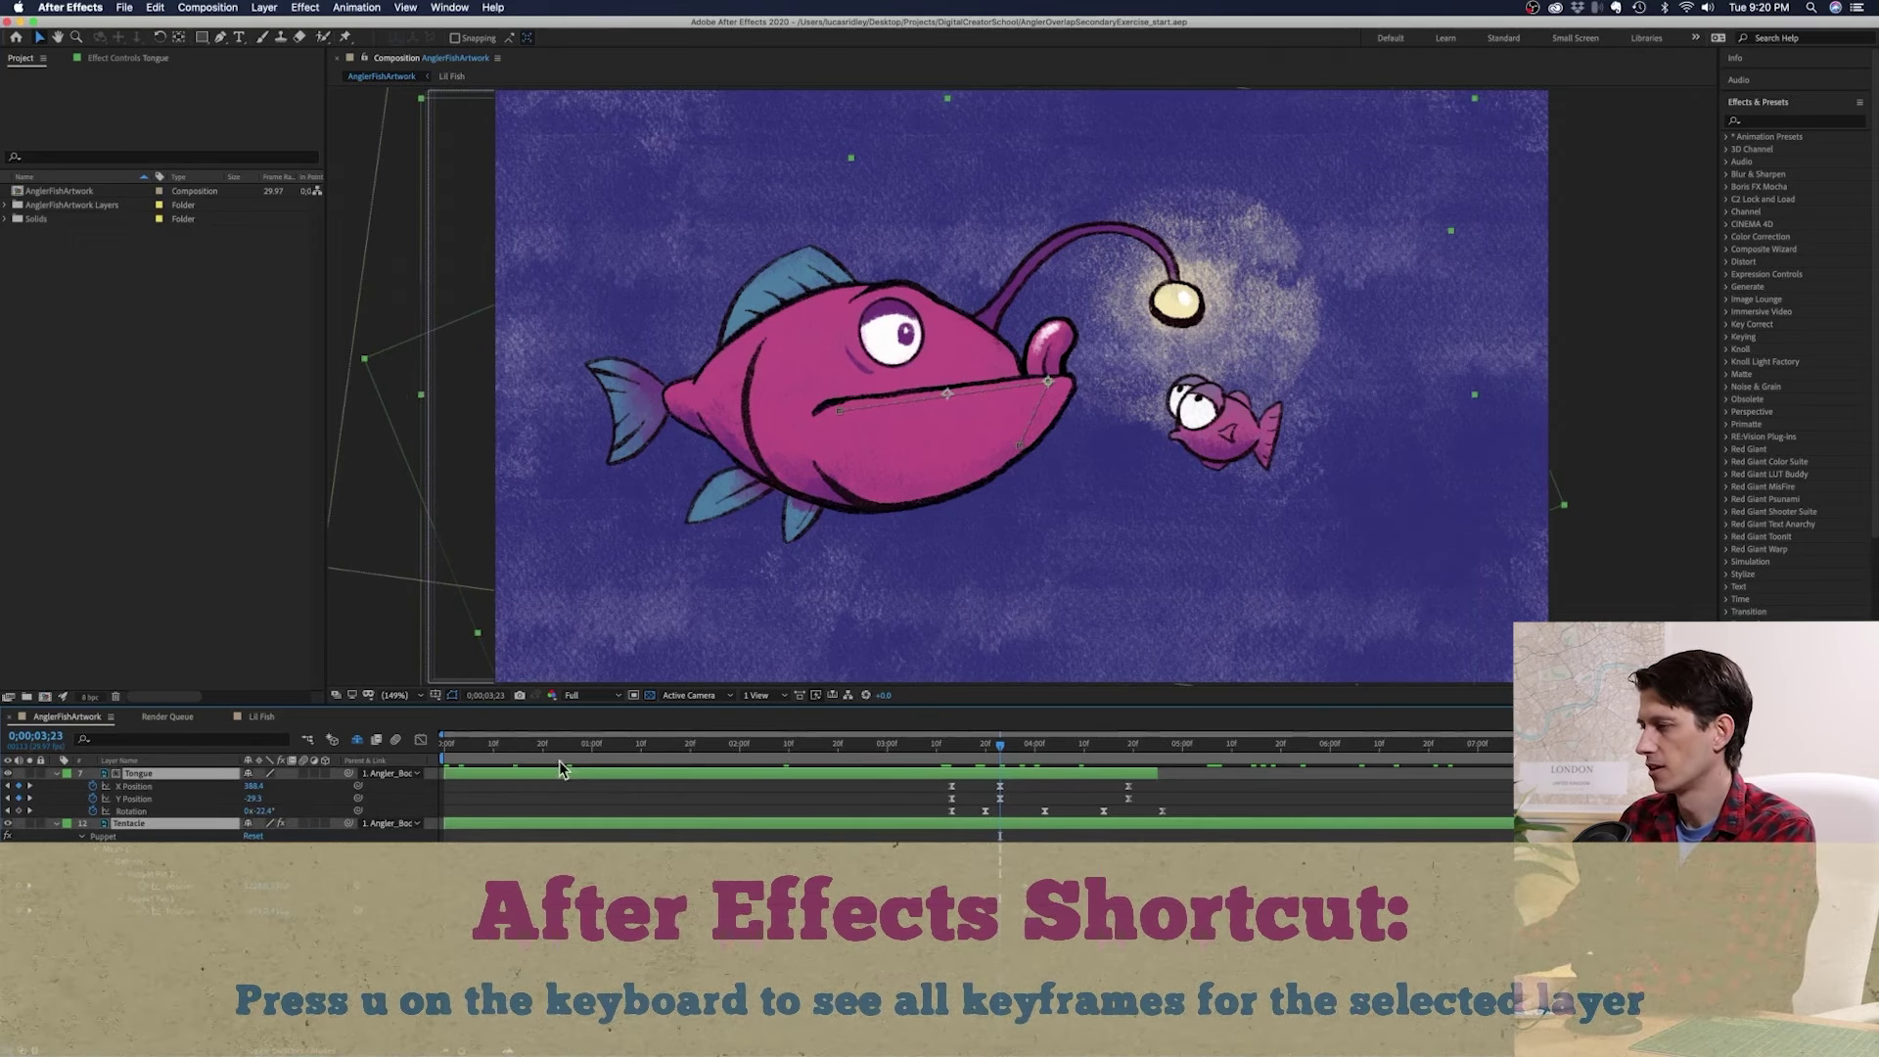
pyautogui.click(448, 746)
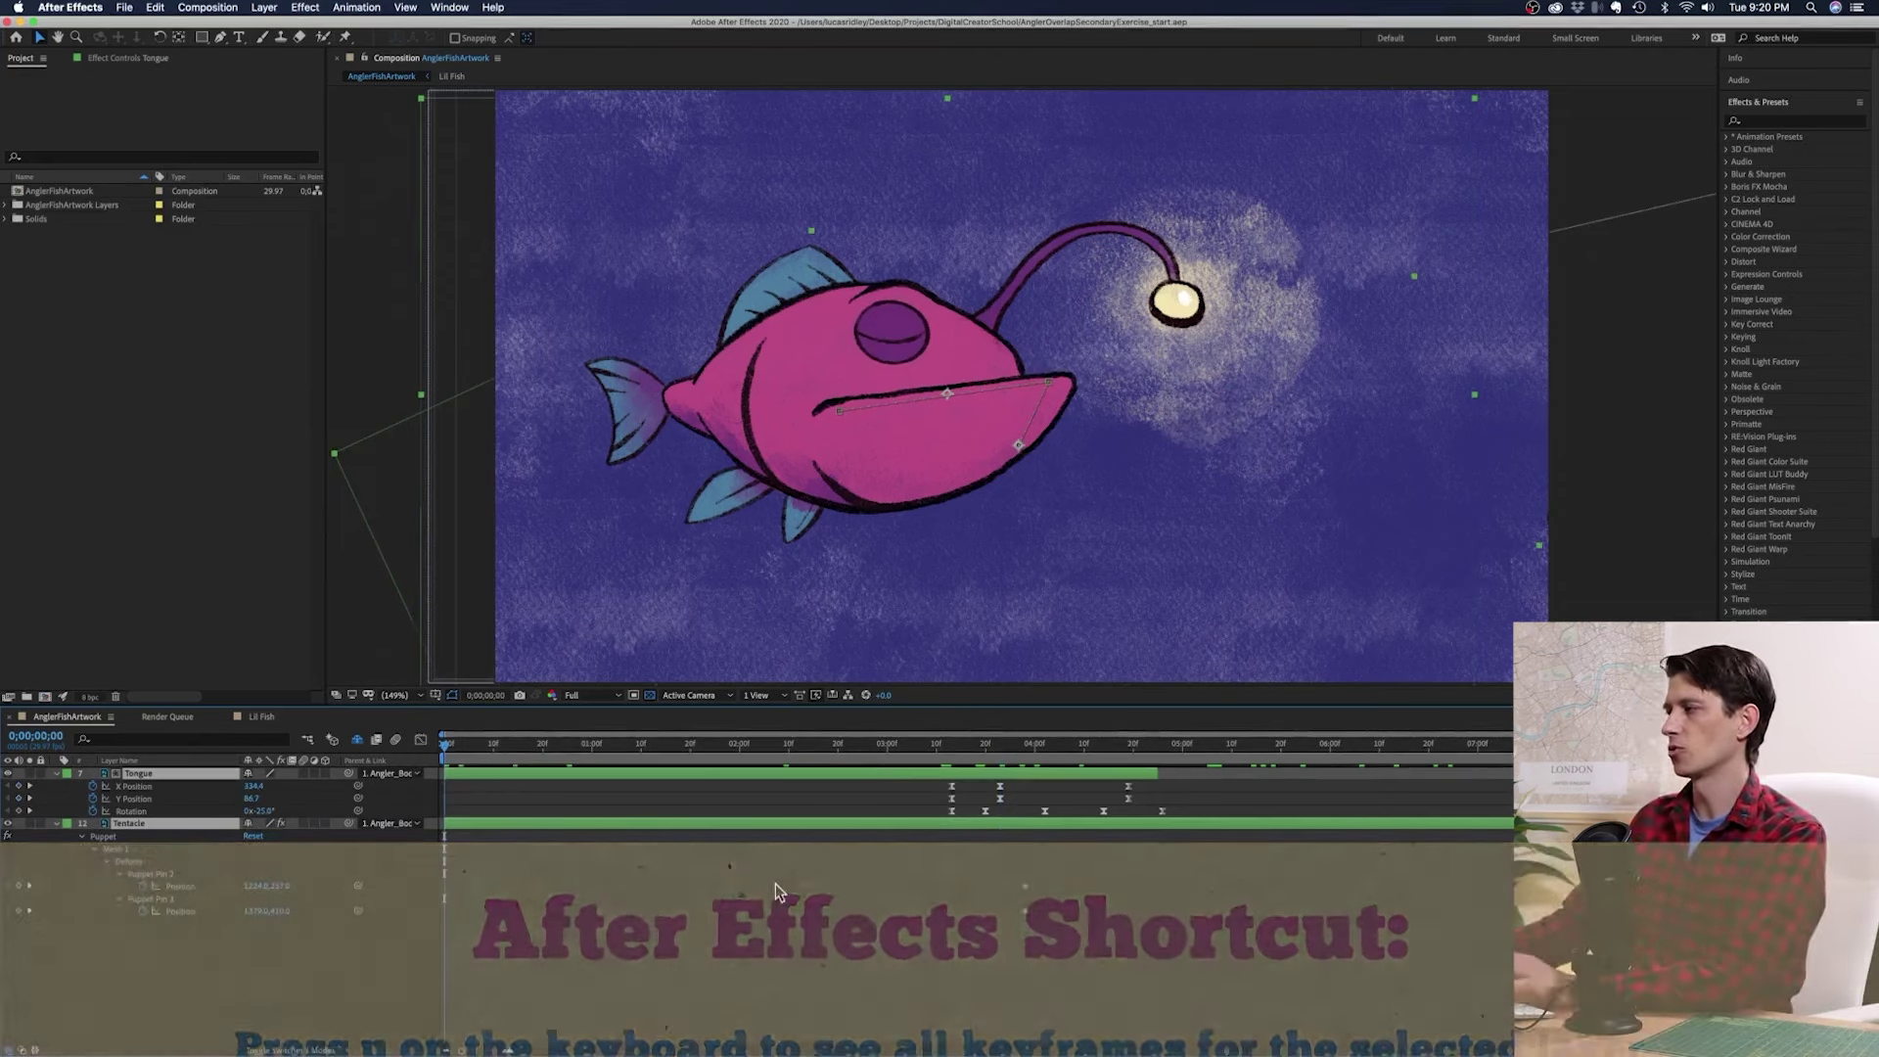
pyautogui.press('space')
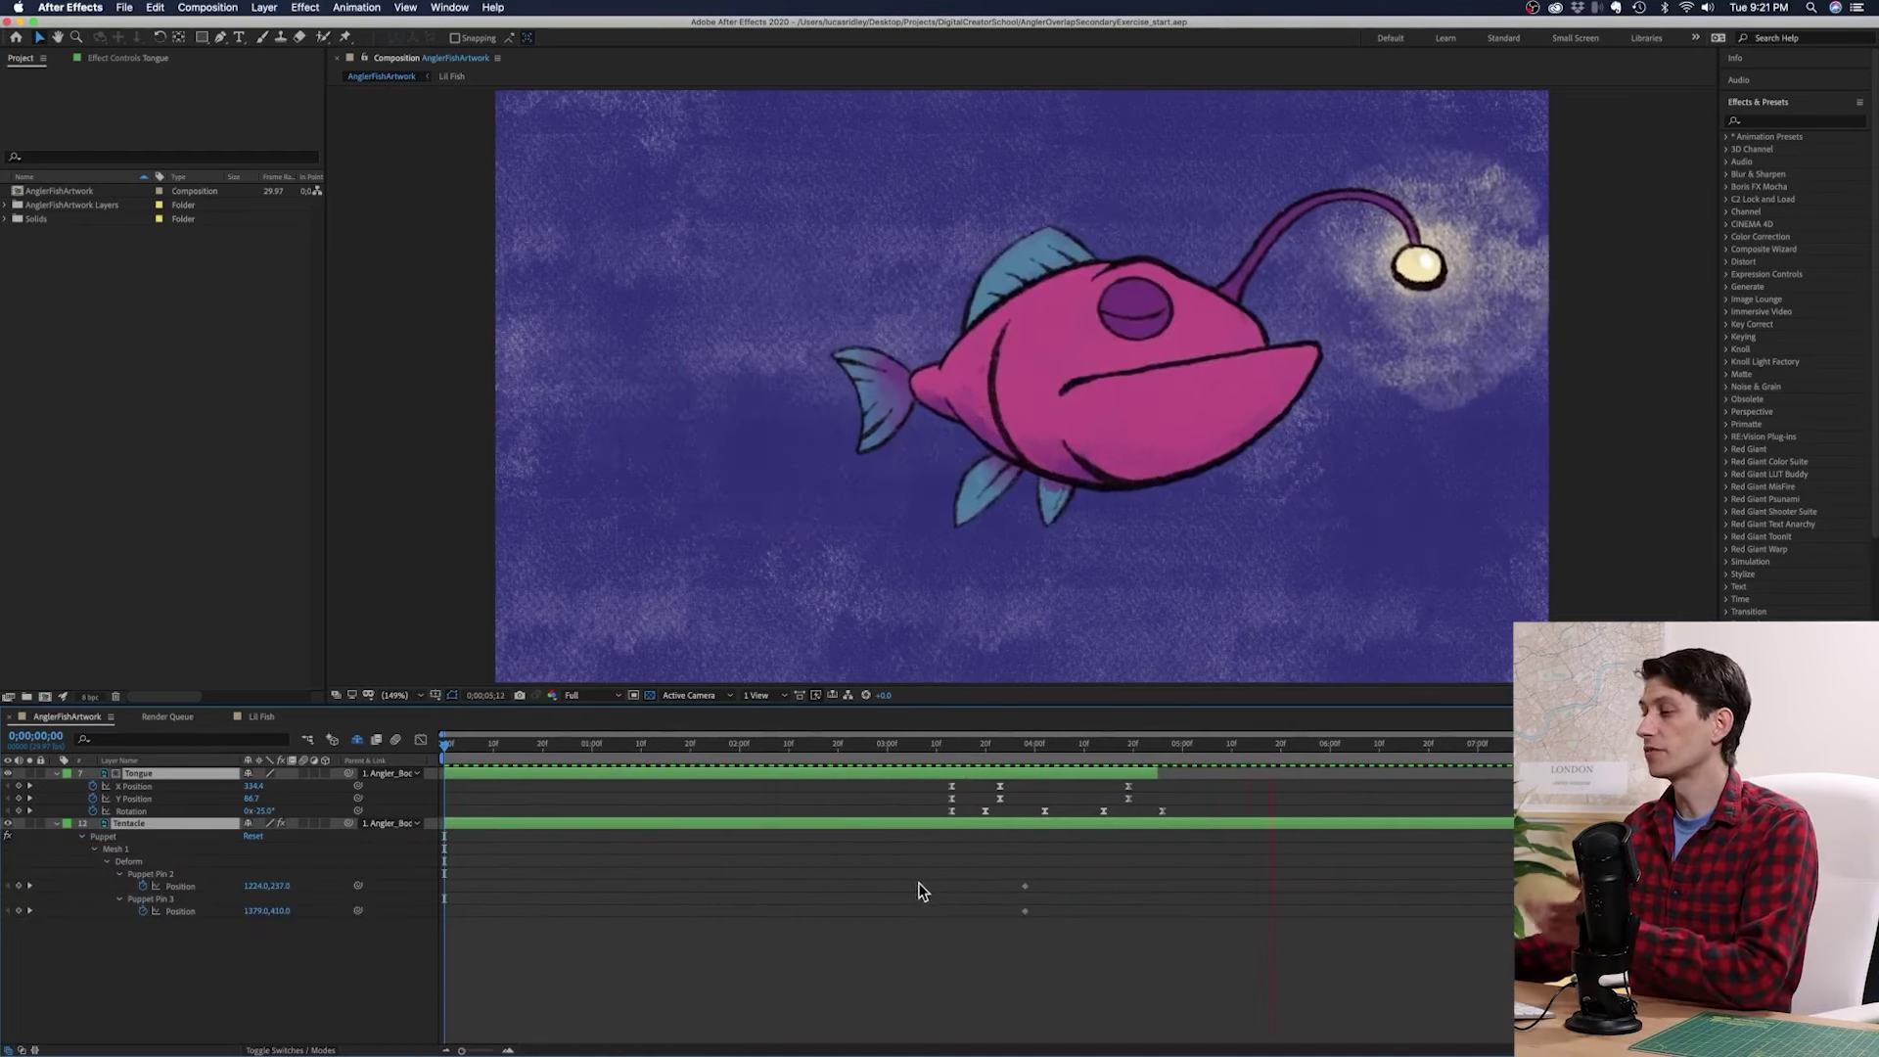
pyautogui.press('space')
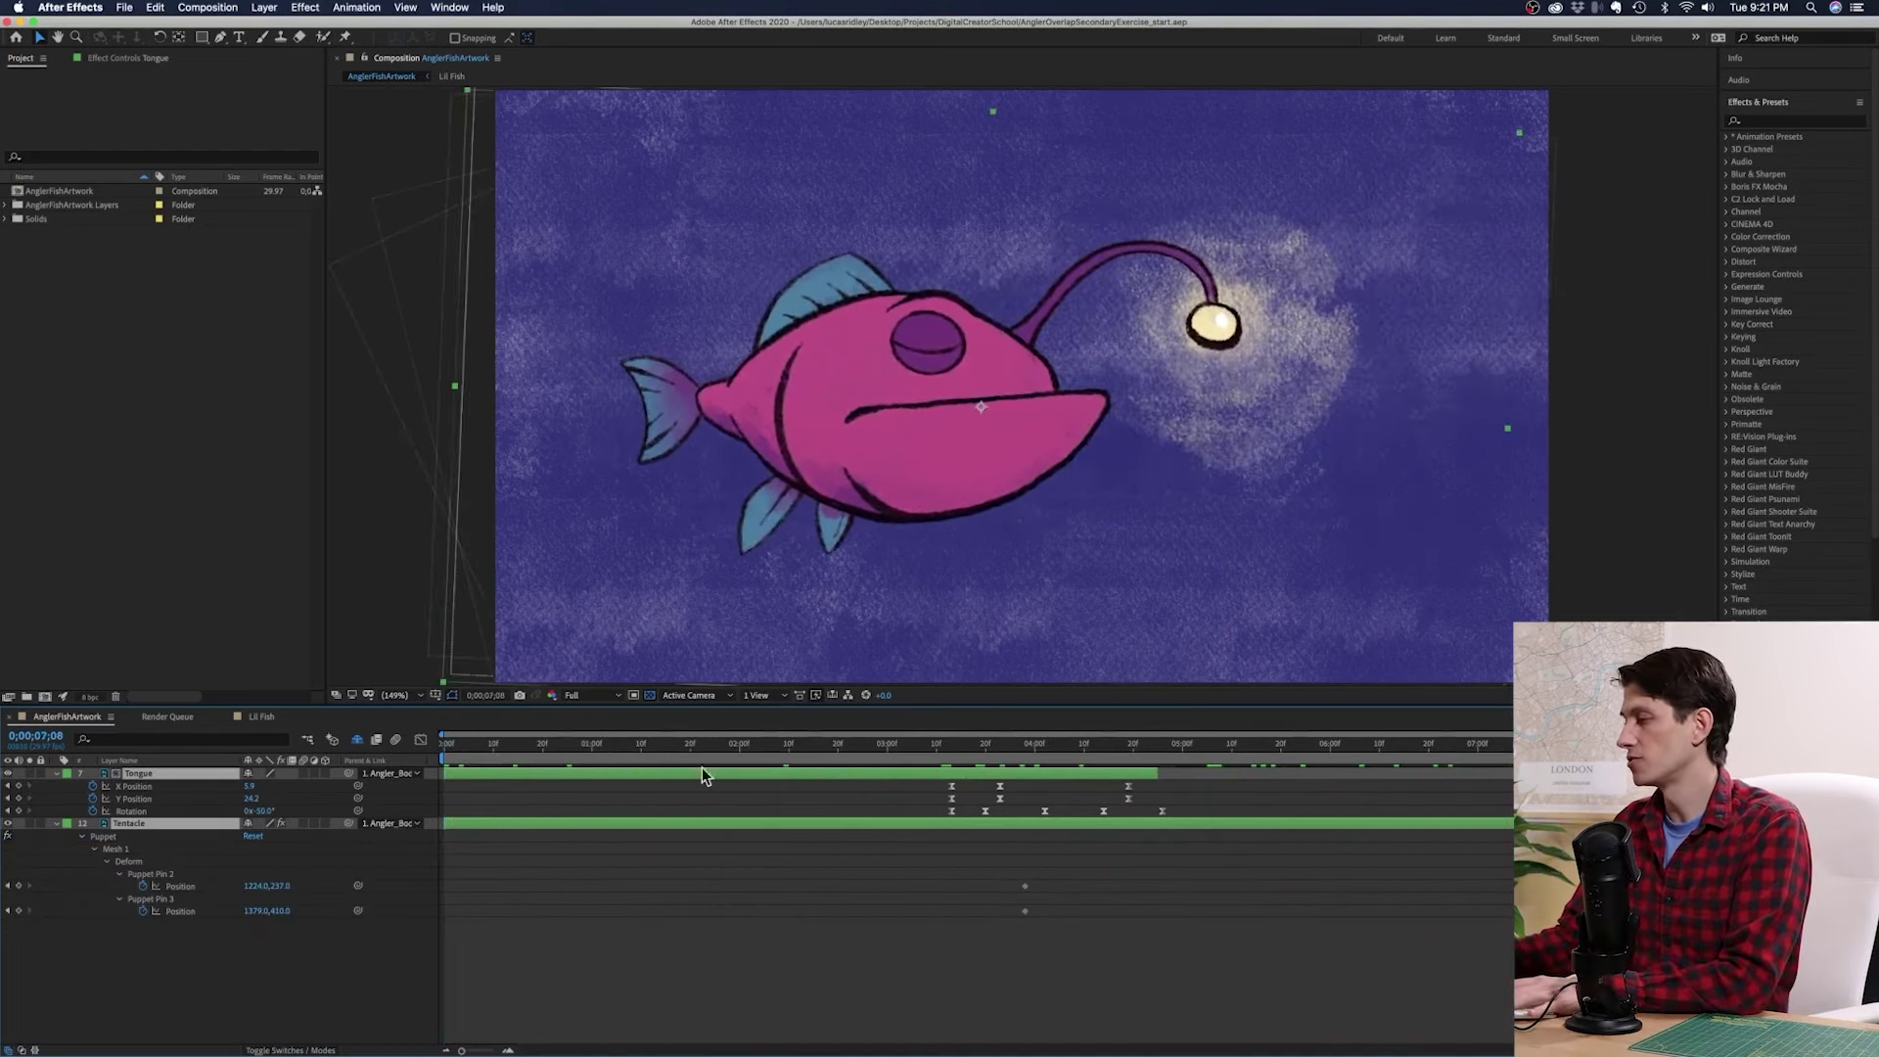
# Step: Return to the first frame, reveal the shy layers in the timeline and hide them again
pyautogui.press('Home')
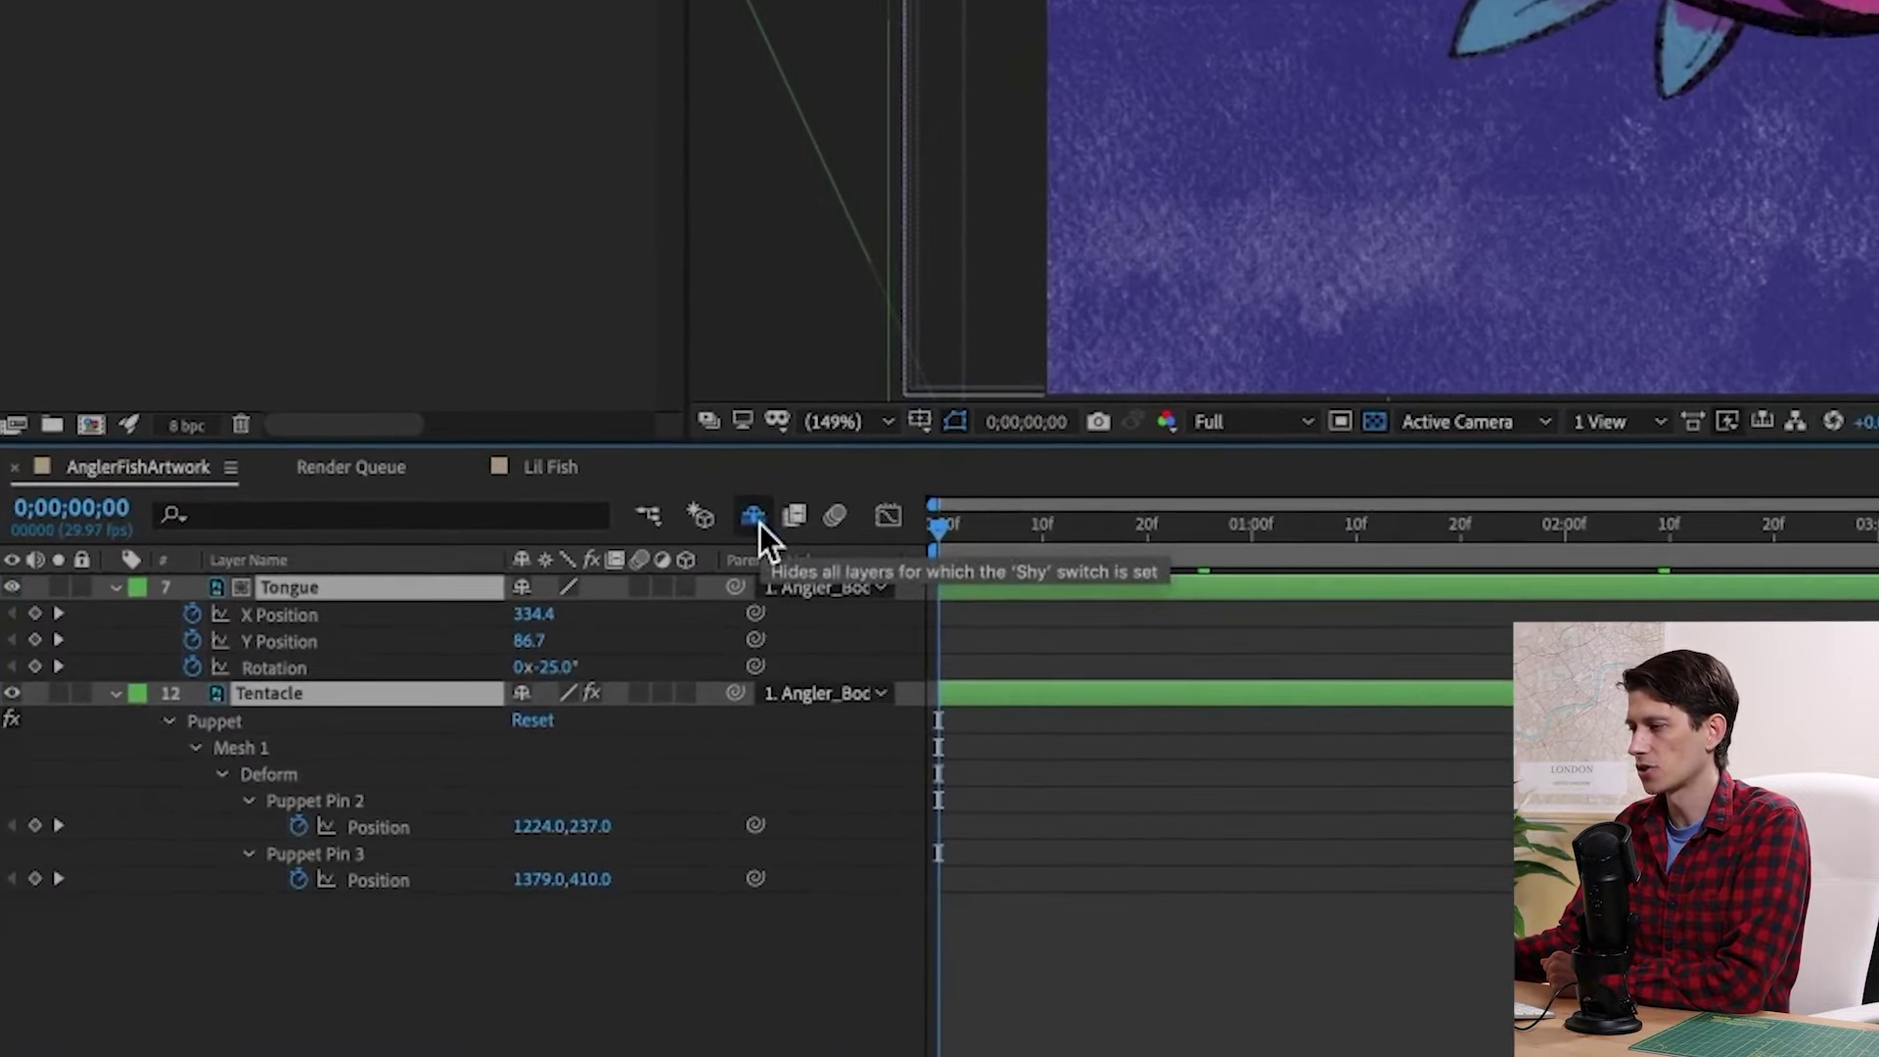
pyautogui.click(758, 523)
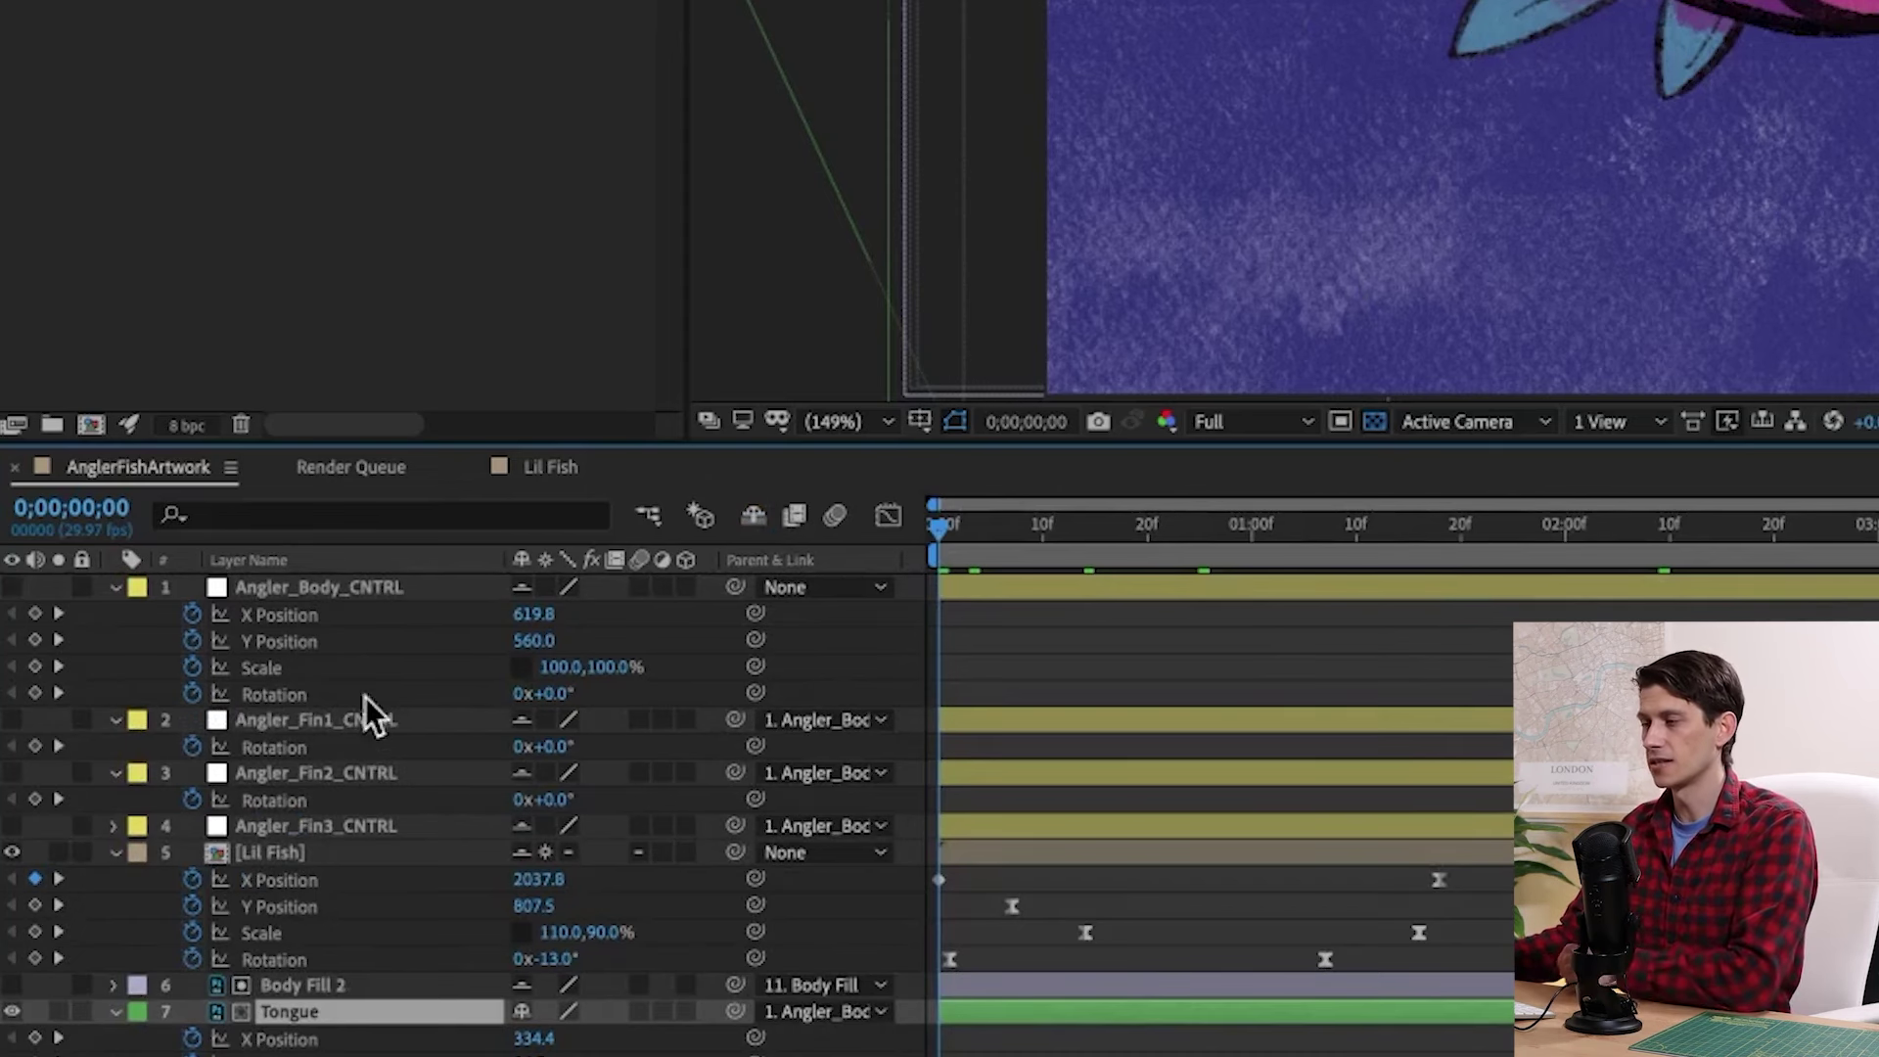
pyautogui.click(749, 522)
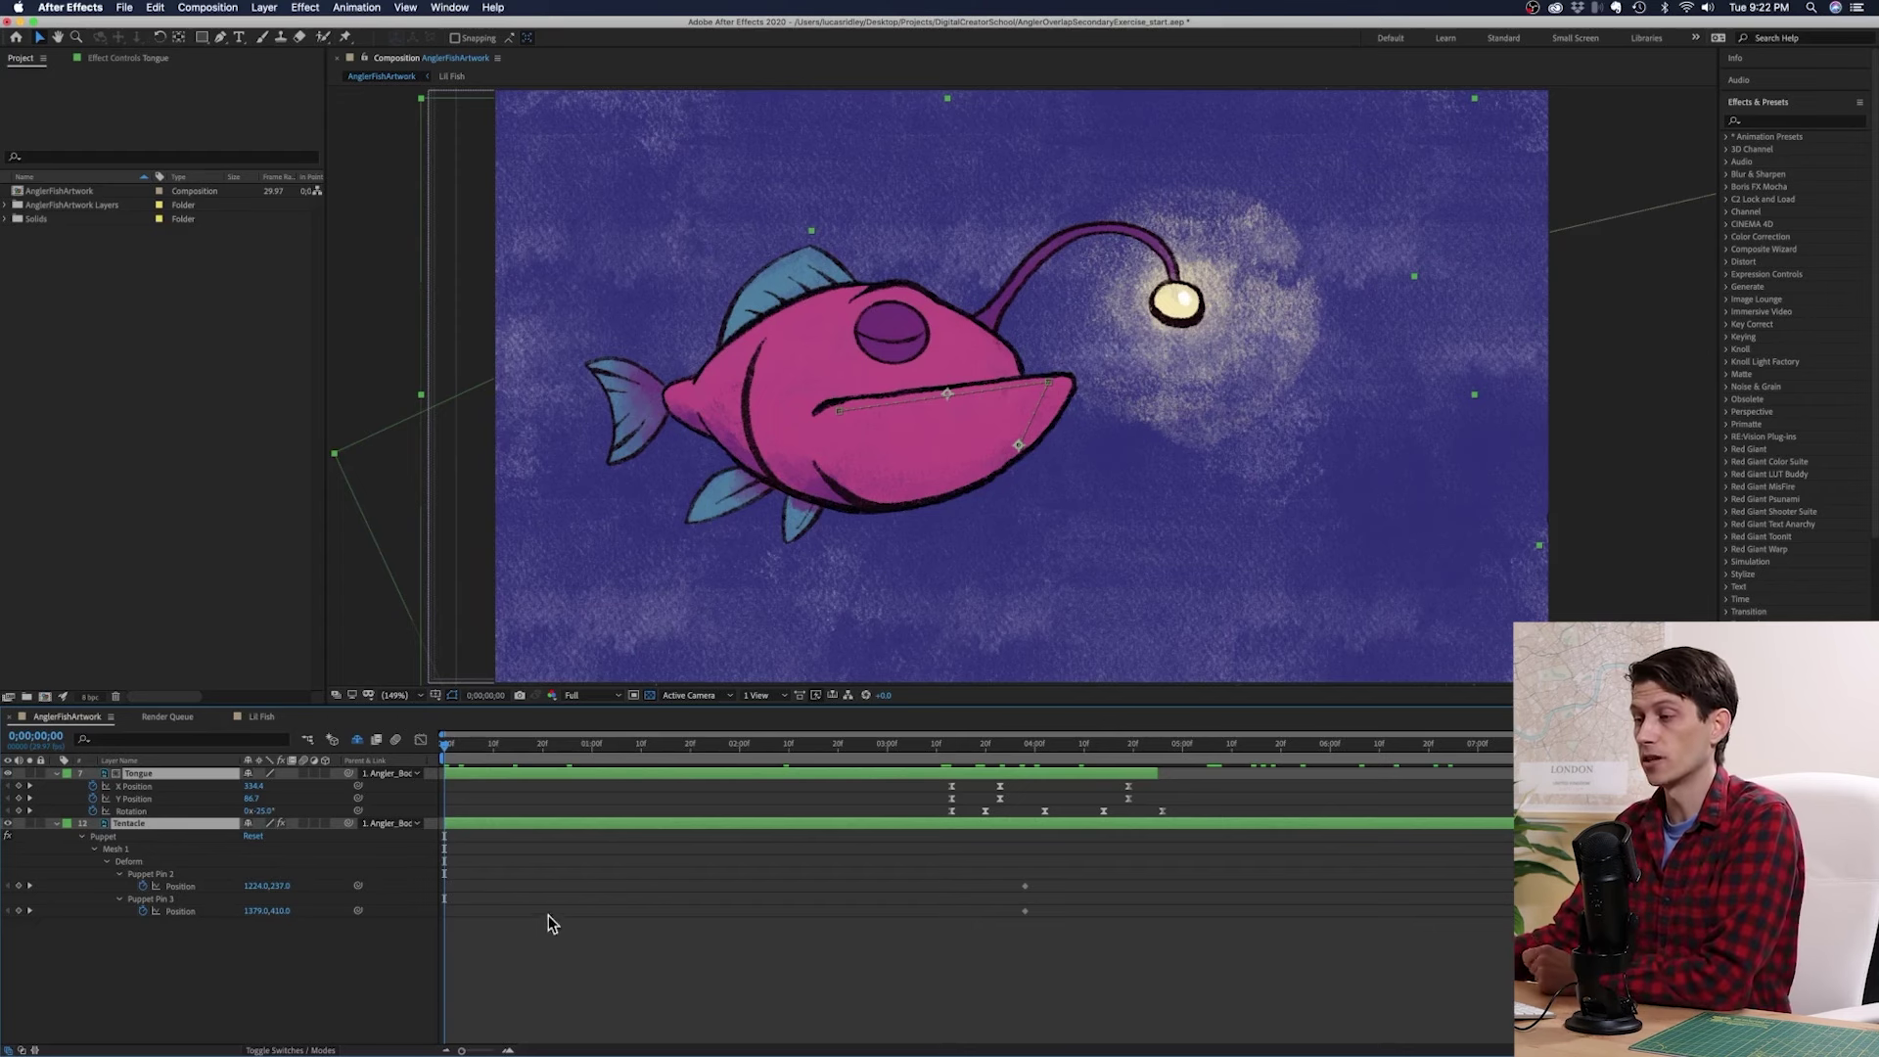
# Step: Select Puppet Pin 2 on the Tentacle layer and examine the tentacle and body motion up to 0;00;04;26
pyautogui.click(178, 876)
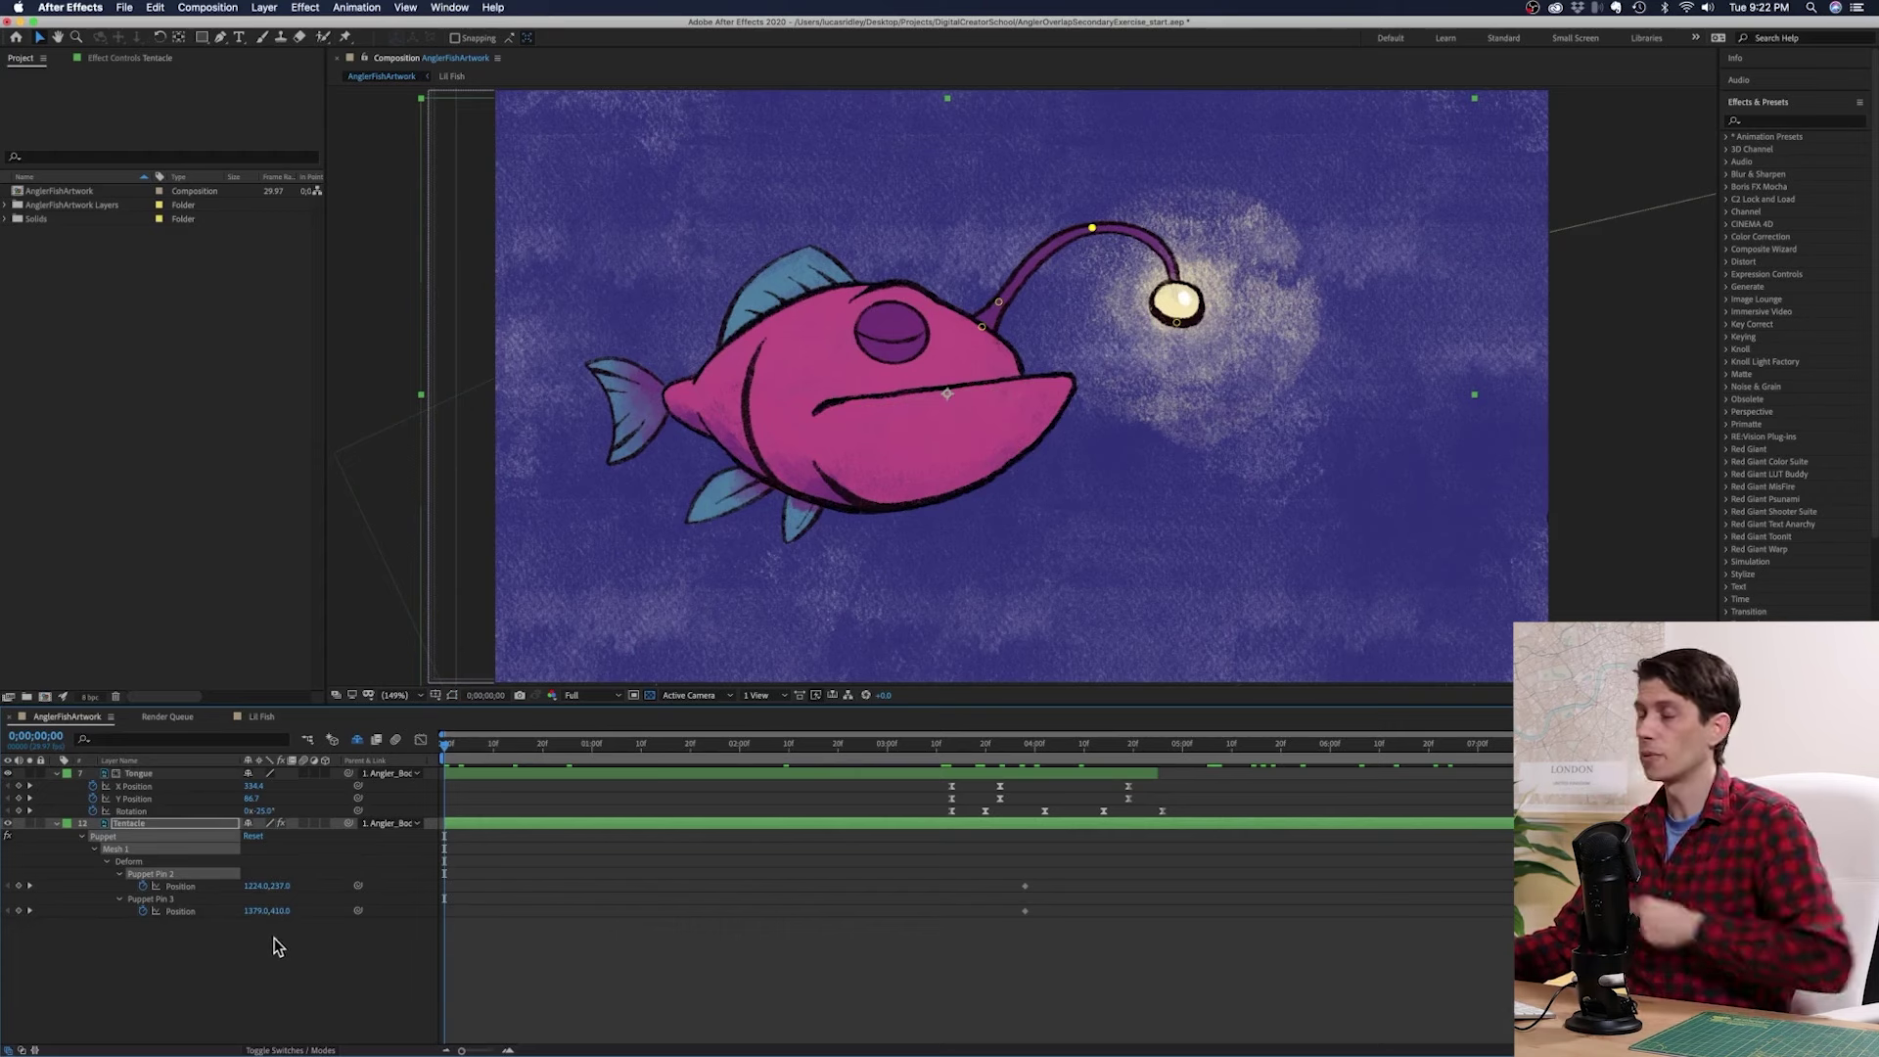
pyautogui.moveTo(947, 760); pyautogui.dragTo(1056, 711)
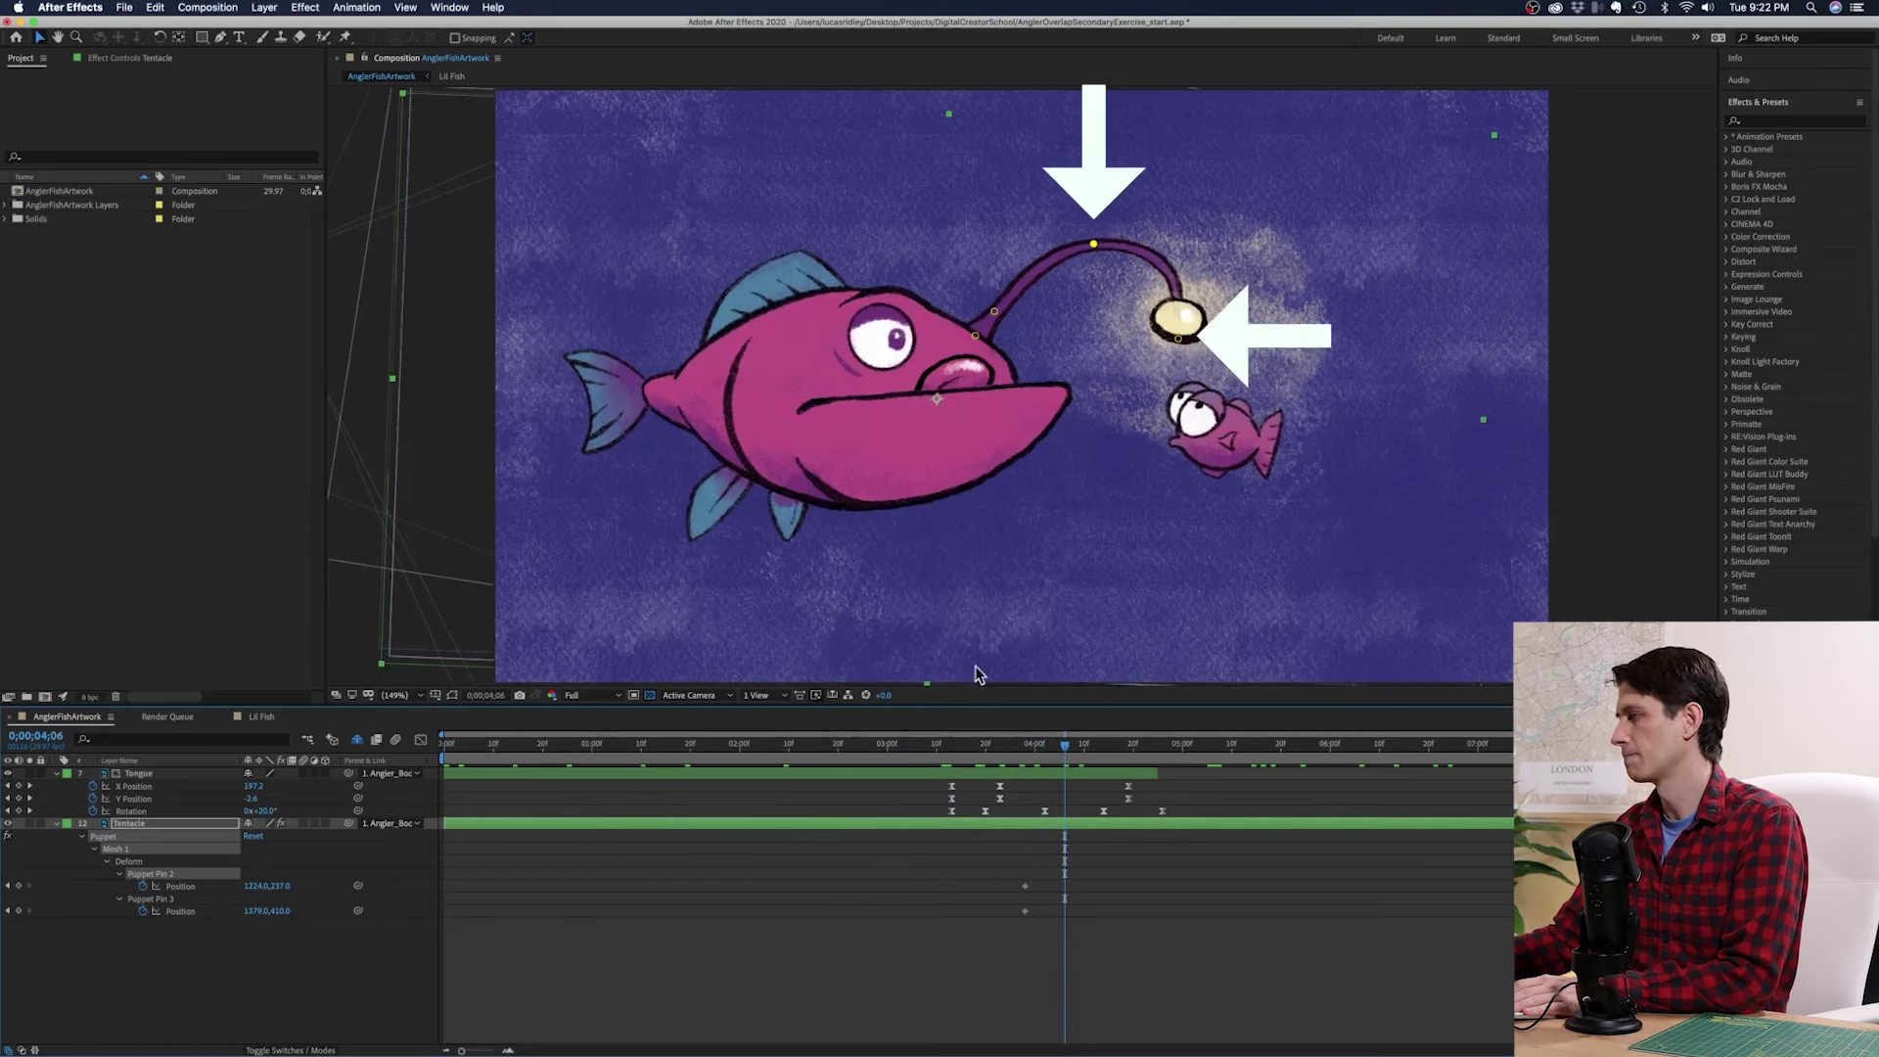
pyautogui.moveTo(910, 748); pyautogui.dragTo(390, 780)
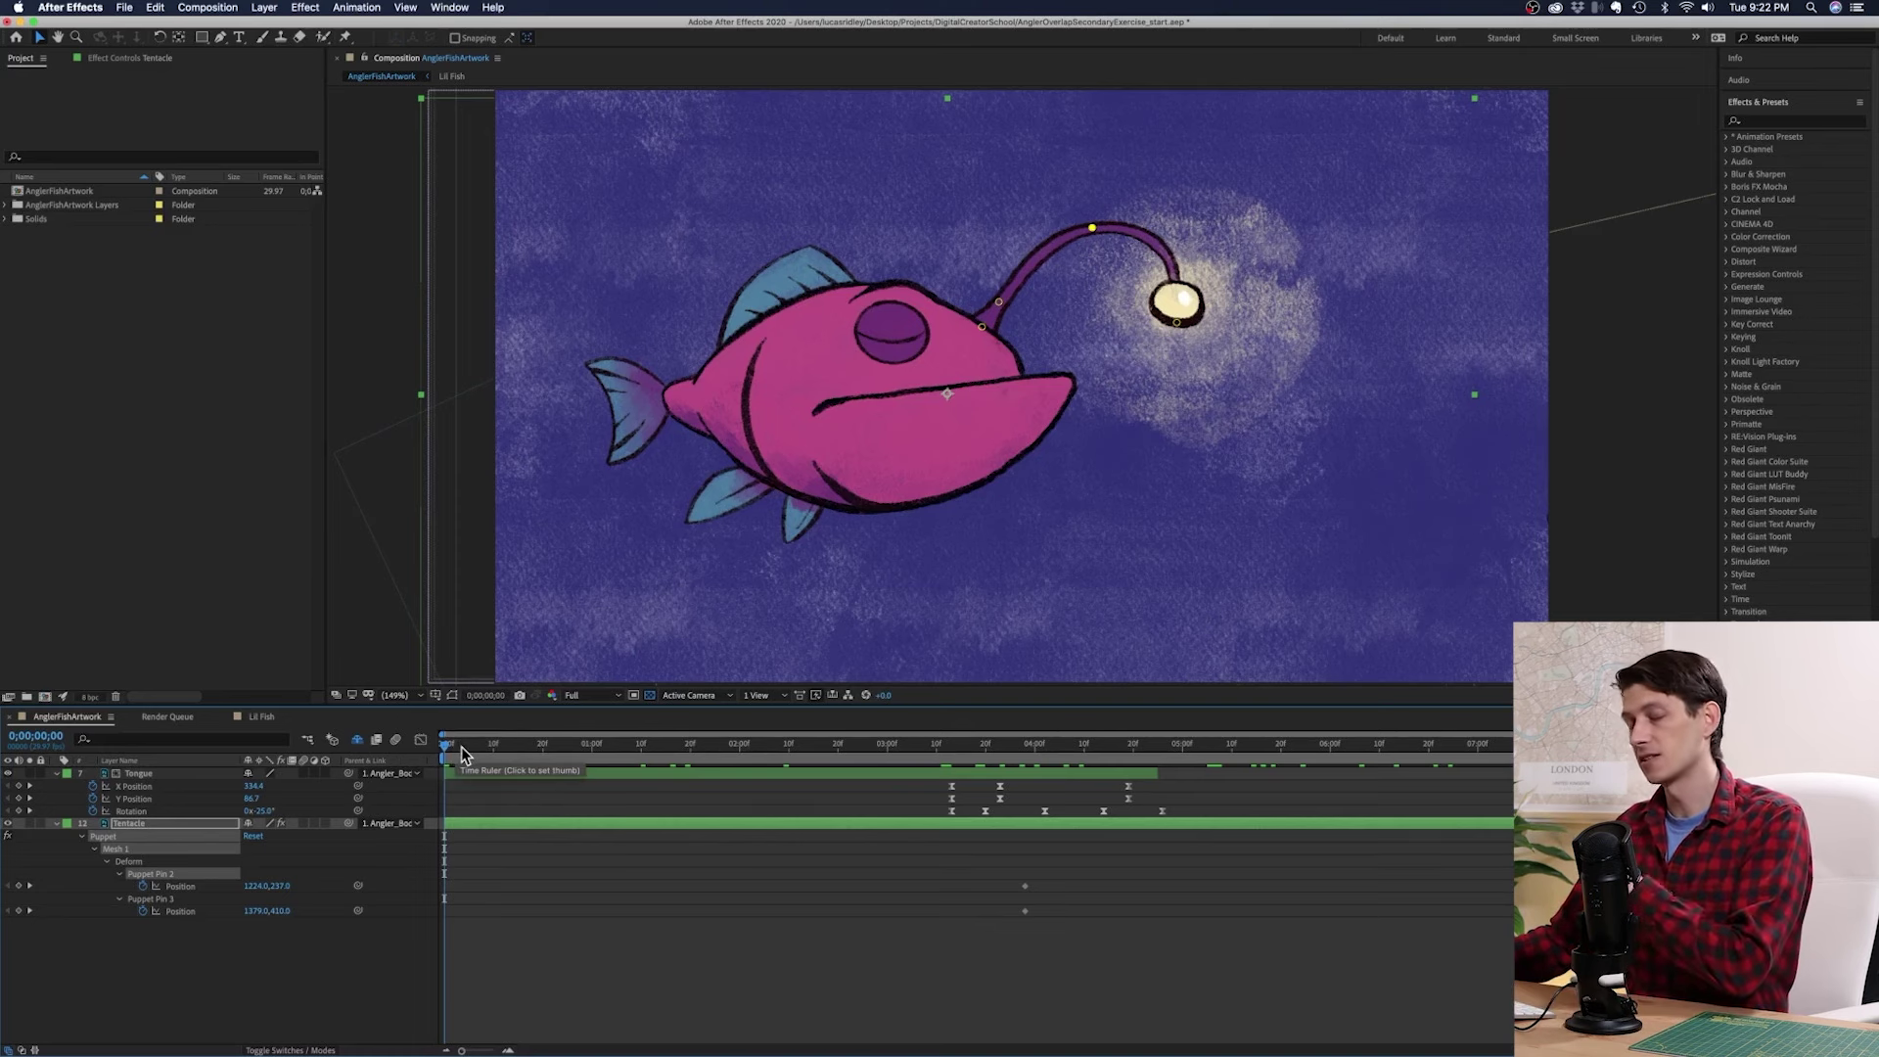
pyautogui.moveTo(461, 748); pyautogui.dragTo(783, 780)
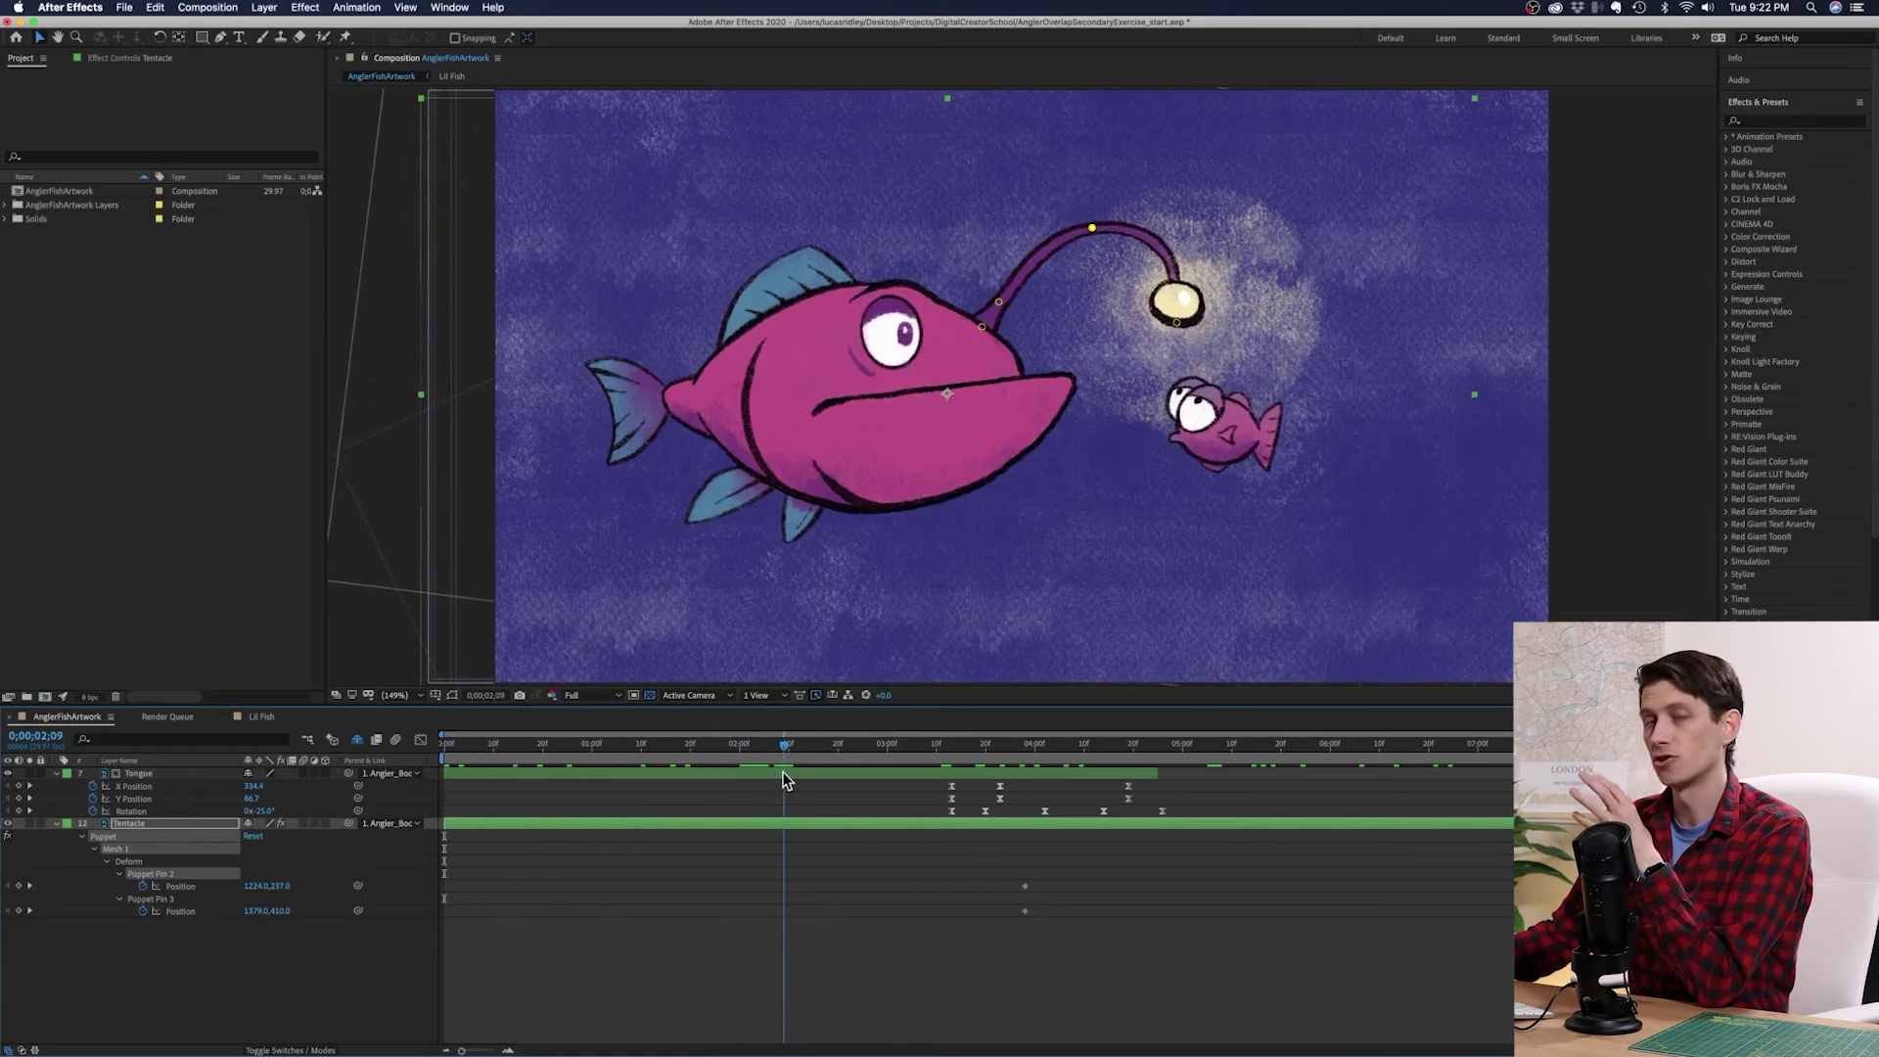
pyautogui.moveTo(783, 780); pyautogui.dragTo(1126, 773)
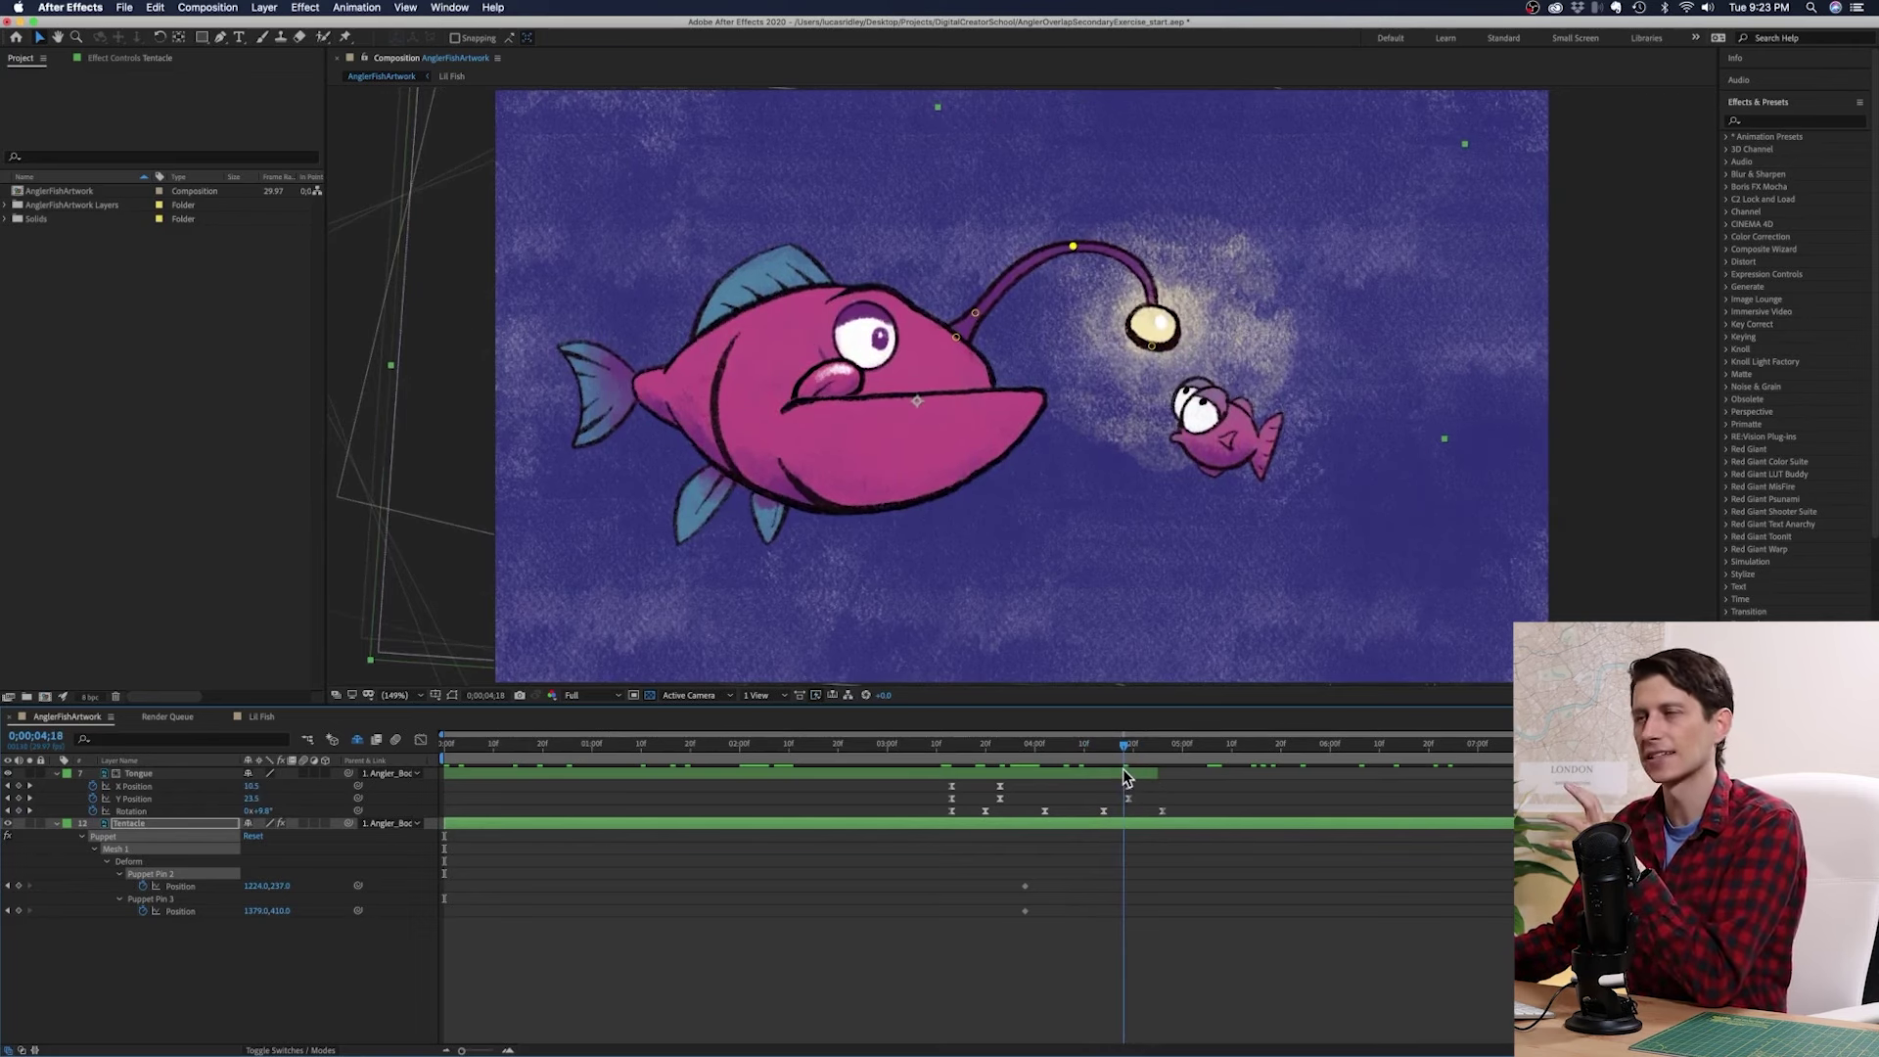
pyautogui.moveTo(1124, 771); pyautogui.dragTo(1163, 771)
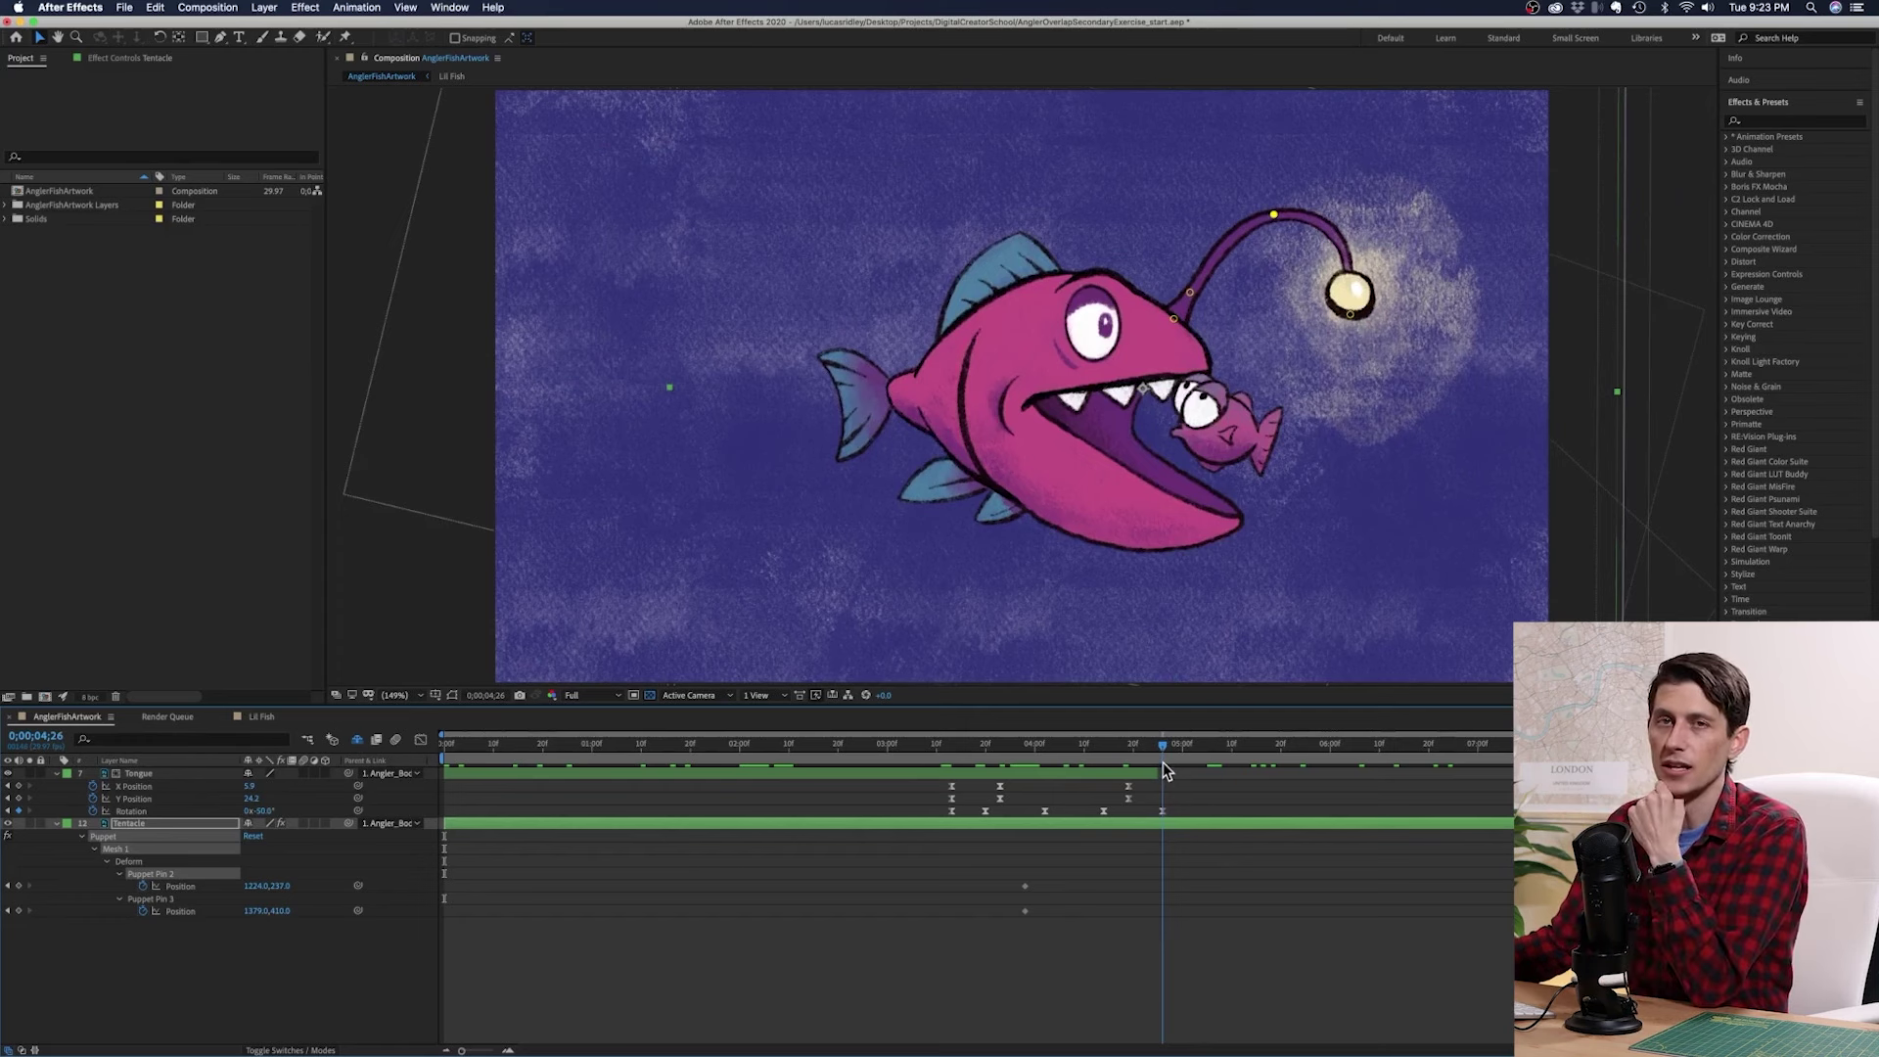
pyautogui.moveTo(1163, 762); pyautogui.dragTo(775, 773)
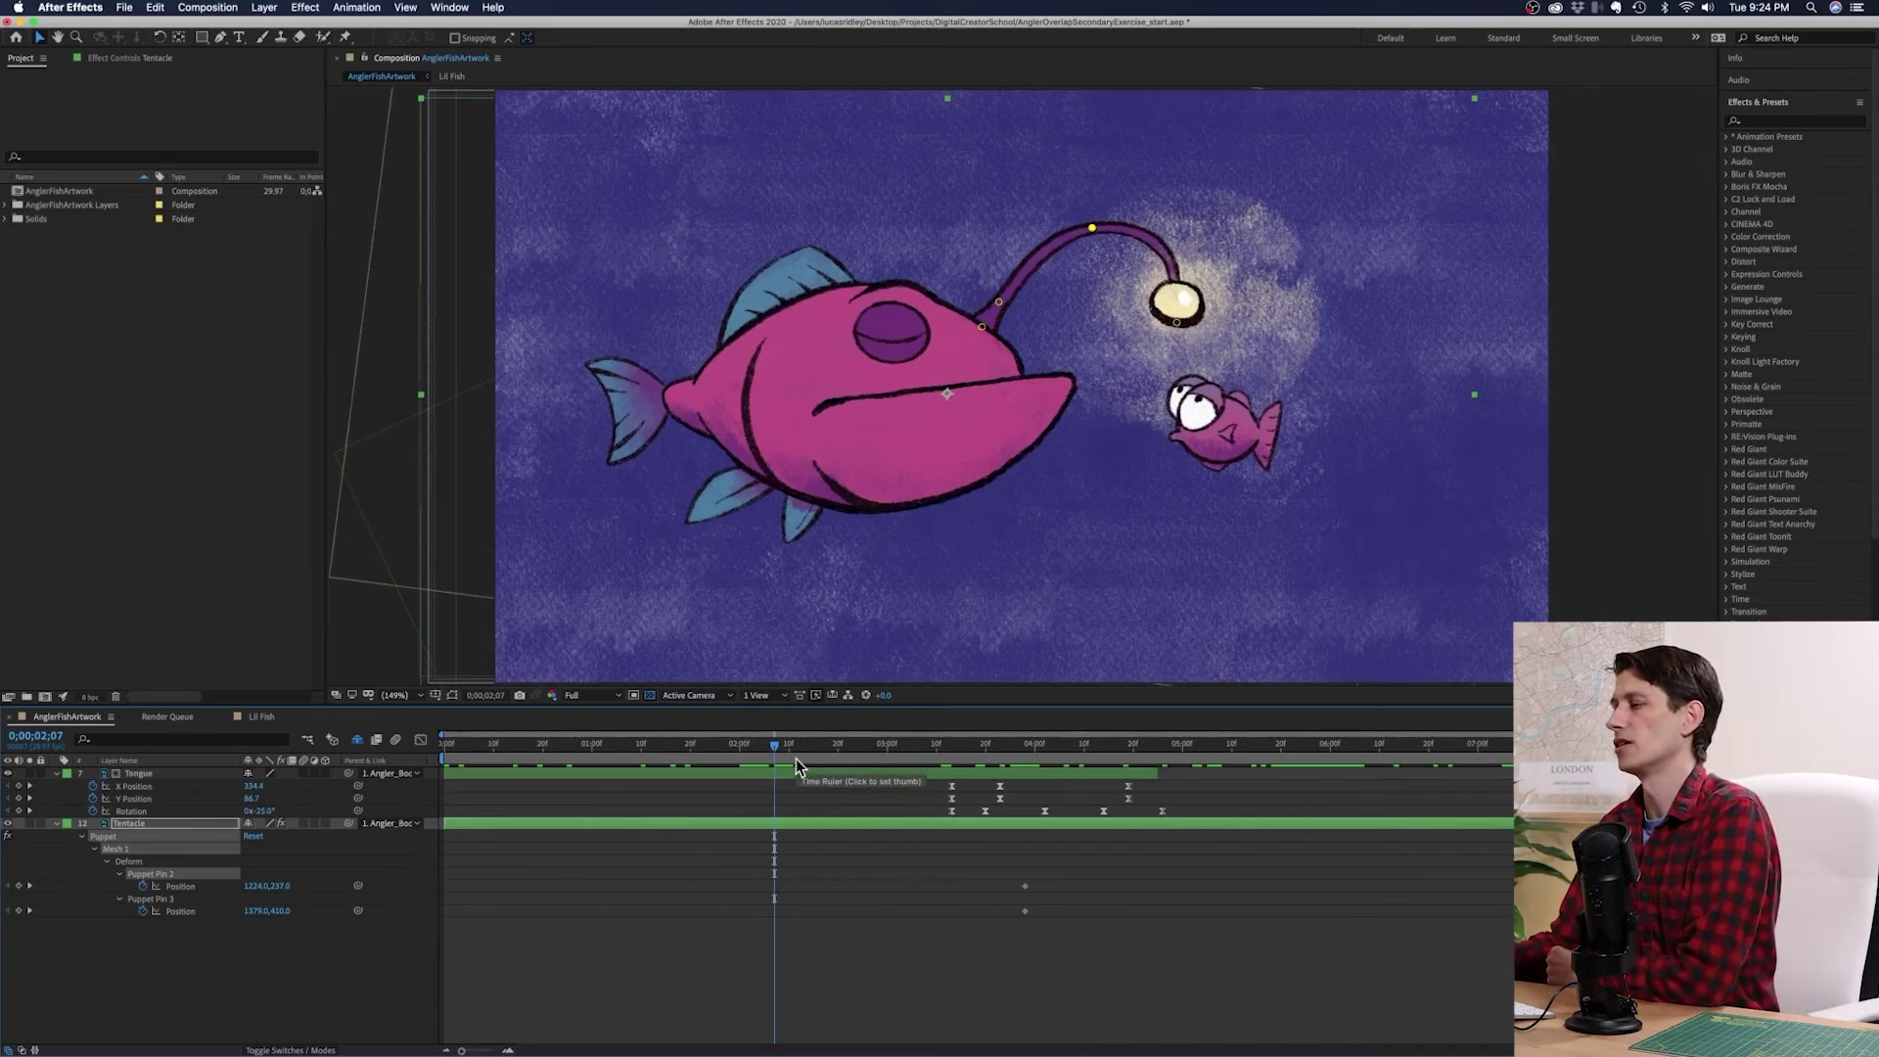
# Step: Examine the tongue's position and rotation keyframes frame by frame between 0;00;03;16 and 0;00;04;13
pyautogui.moveTo(871, 751); pyautogui.dragTo(962, 759)
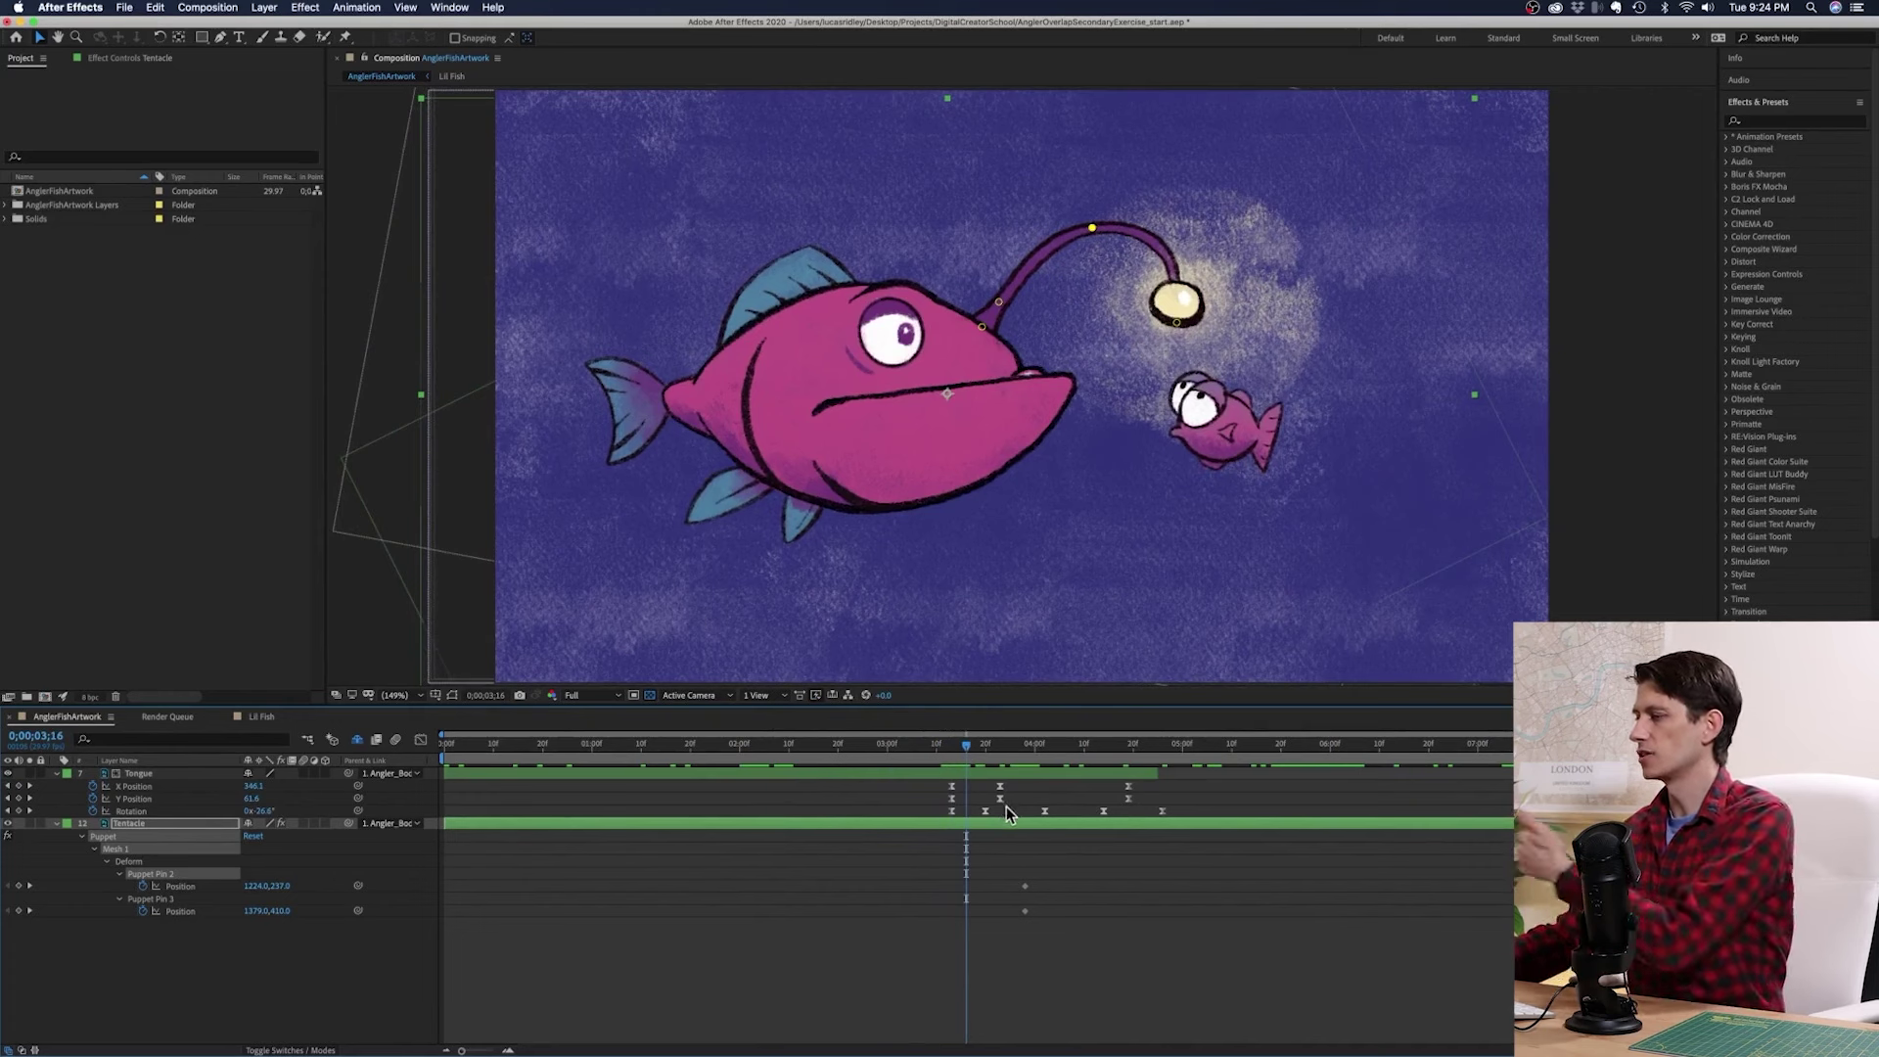
pyautogui.moveTo(966, 754); pyautogui.dragTo(978, 750)
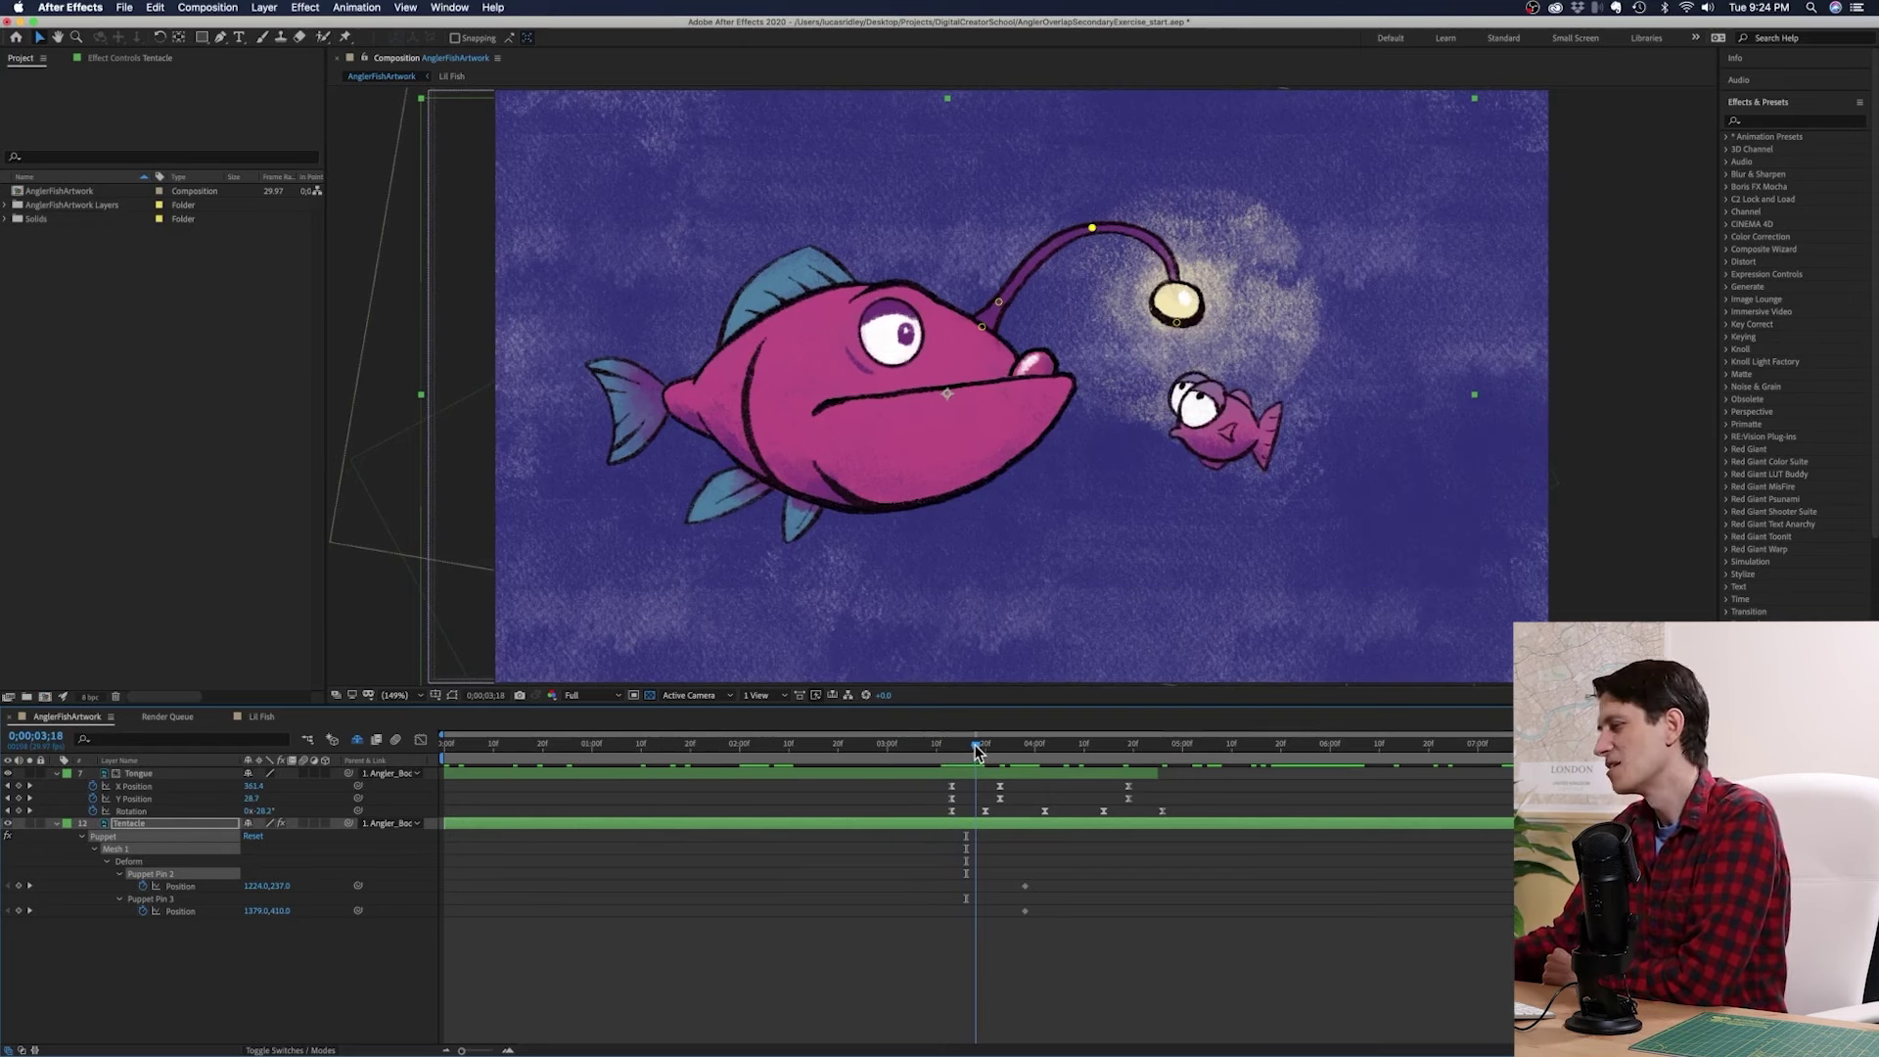
pyautogui.hotkey('alt', 'Right')
pyautogui.hotkey('alt', 'Right')
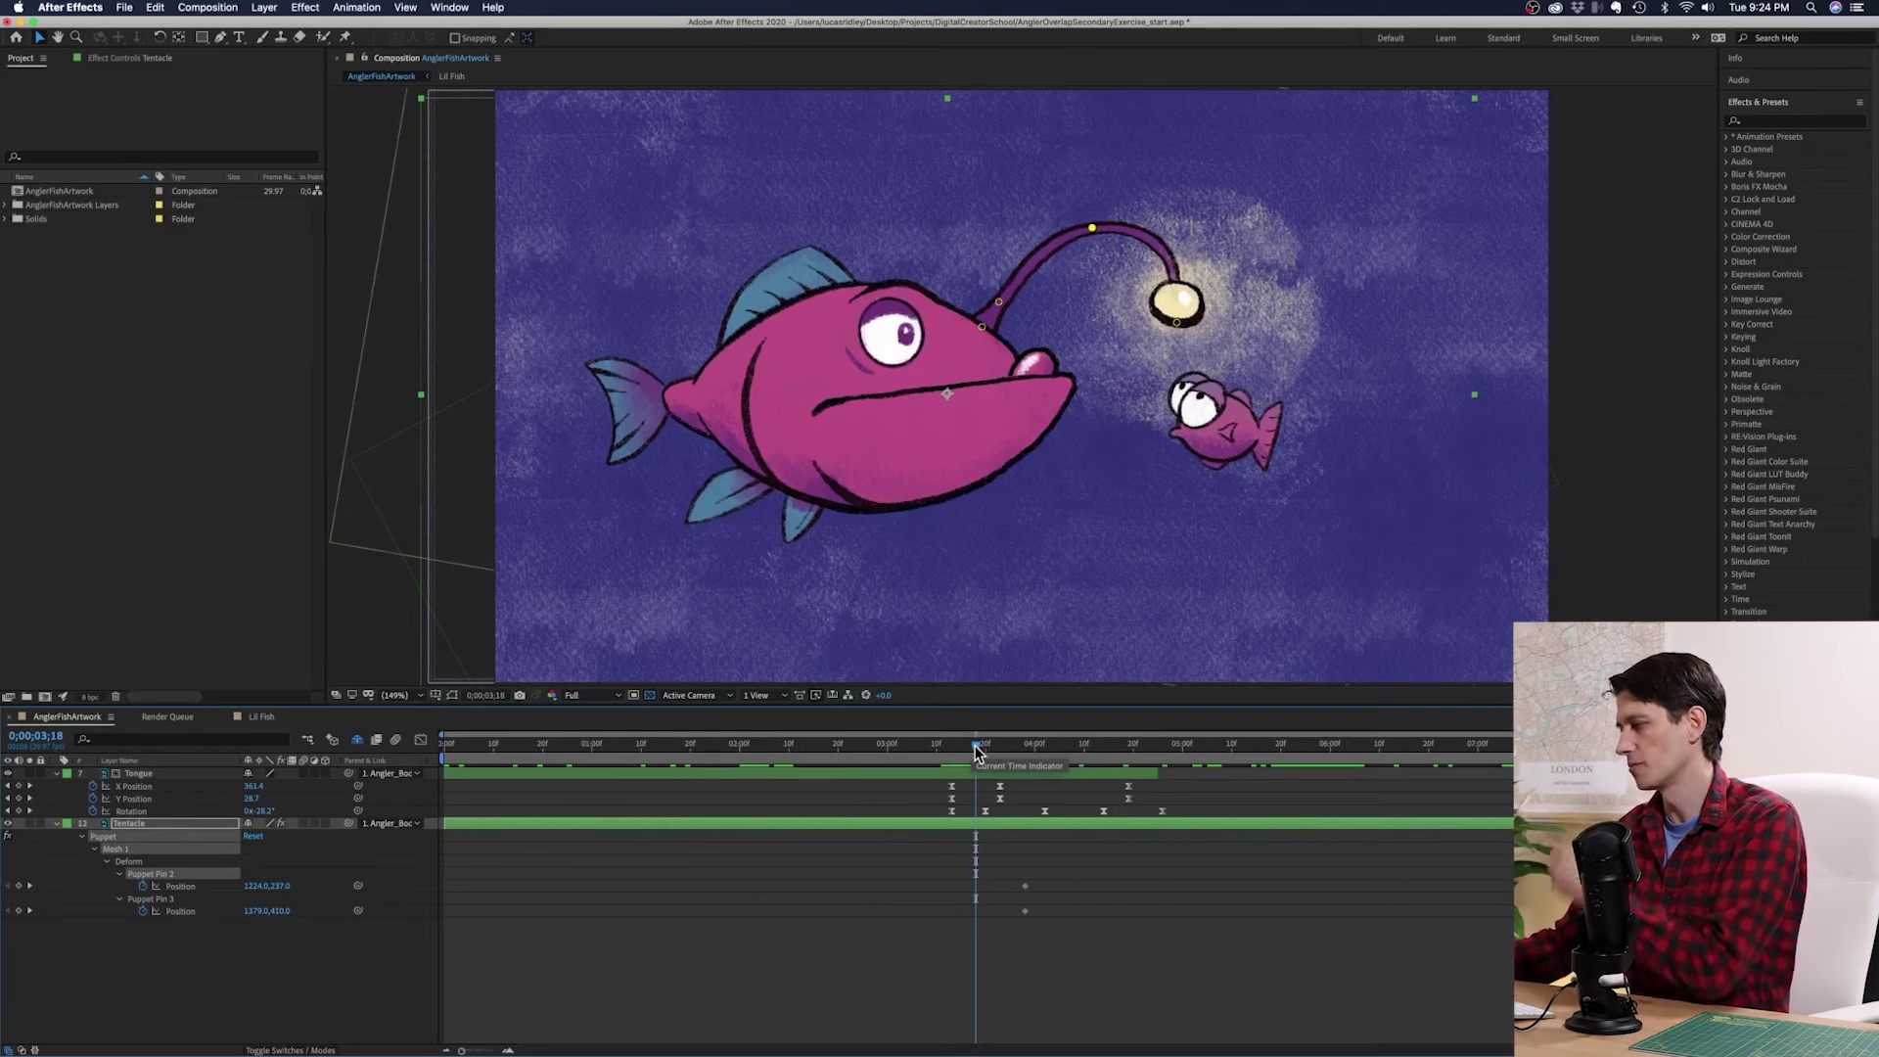
pyautogui.moveTo(976, 752)
pyautogui.mouseDown()
pyautogui.moveTo(951, 756)
pyautogui.moveTo(1013, 753)
pyautogui.moveTo(964, 747)
pyautogui.moveTo(995, 744)
pyautogui.mouseUp()
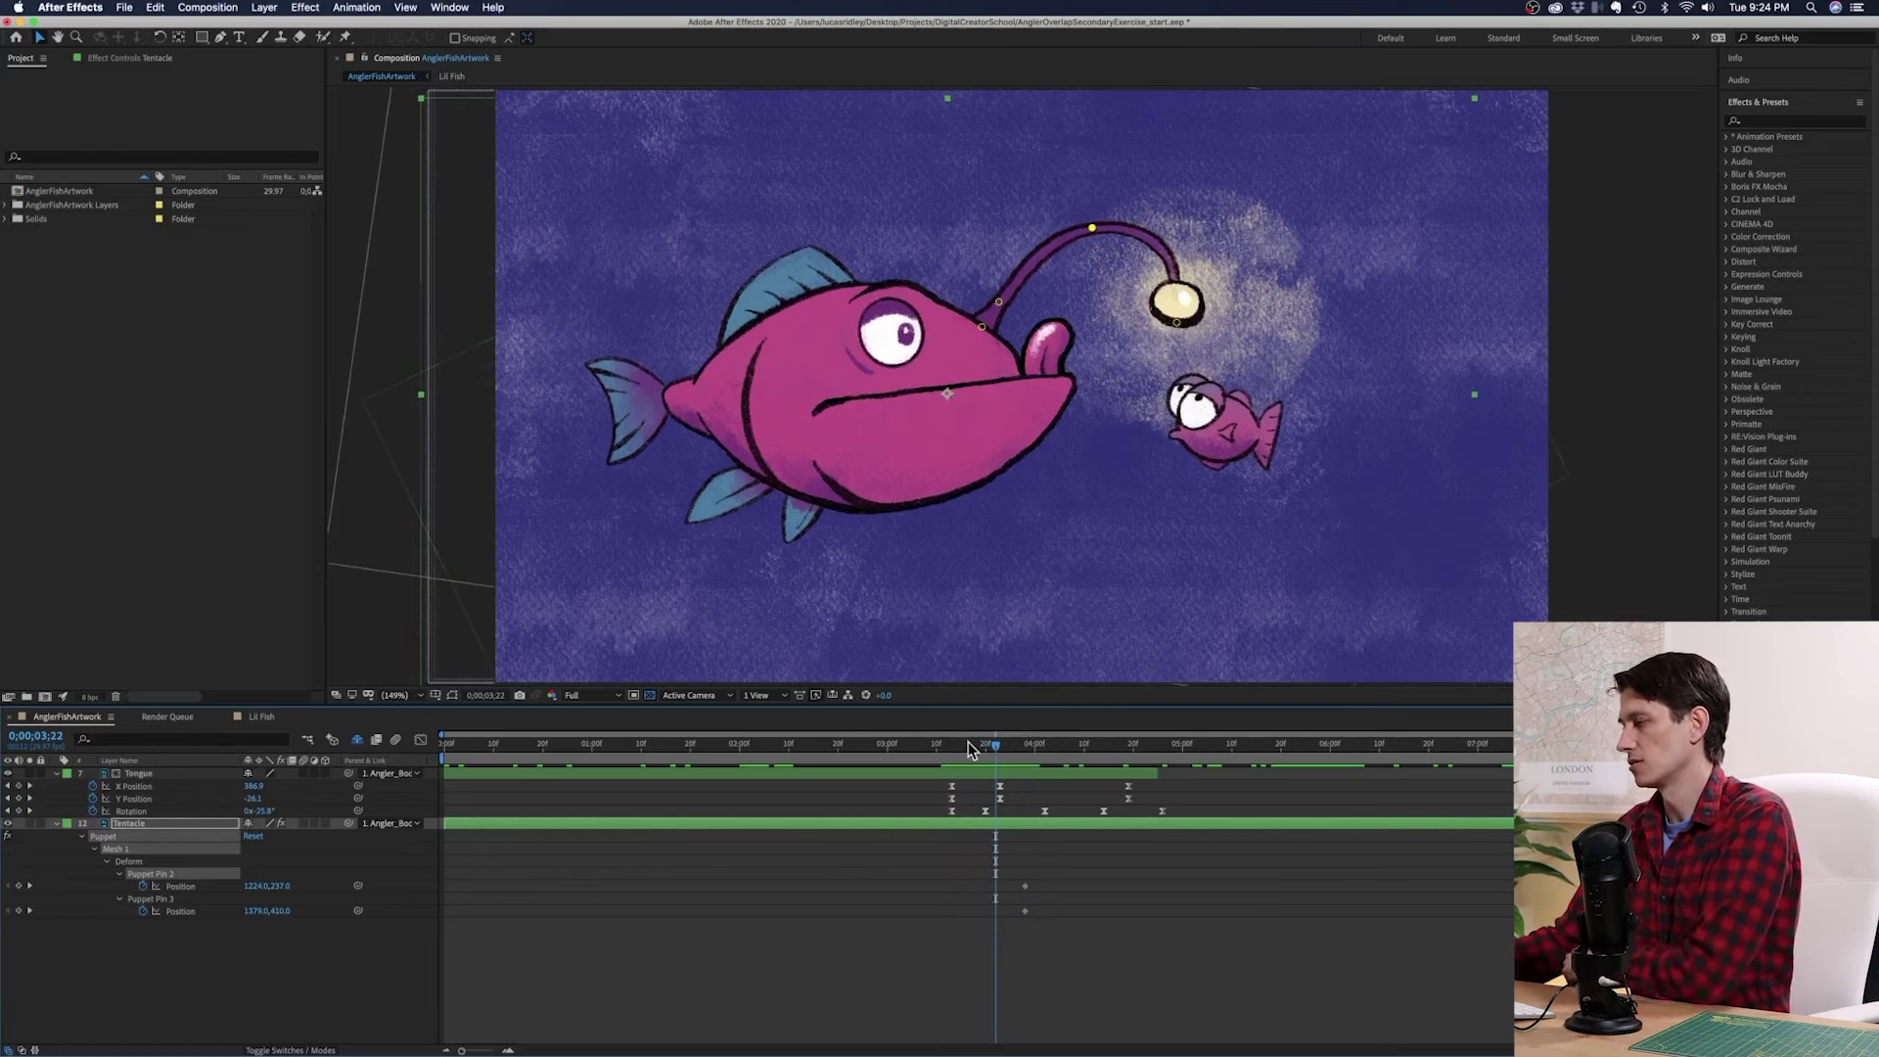
pyautogui.moveTo(967, 750)
pyautogui.mouseDown()
pyautogui.moveTo(1039, 753)
pyautogui.moveTo(969, 754)
pyautogui.moveTo(990, 752)
pyautogui.mouseUp()
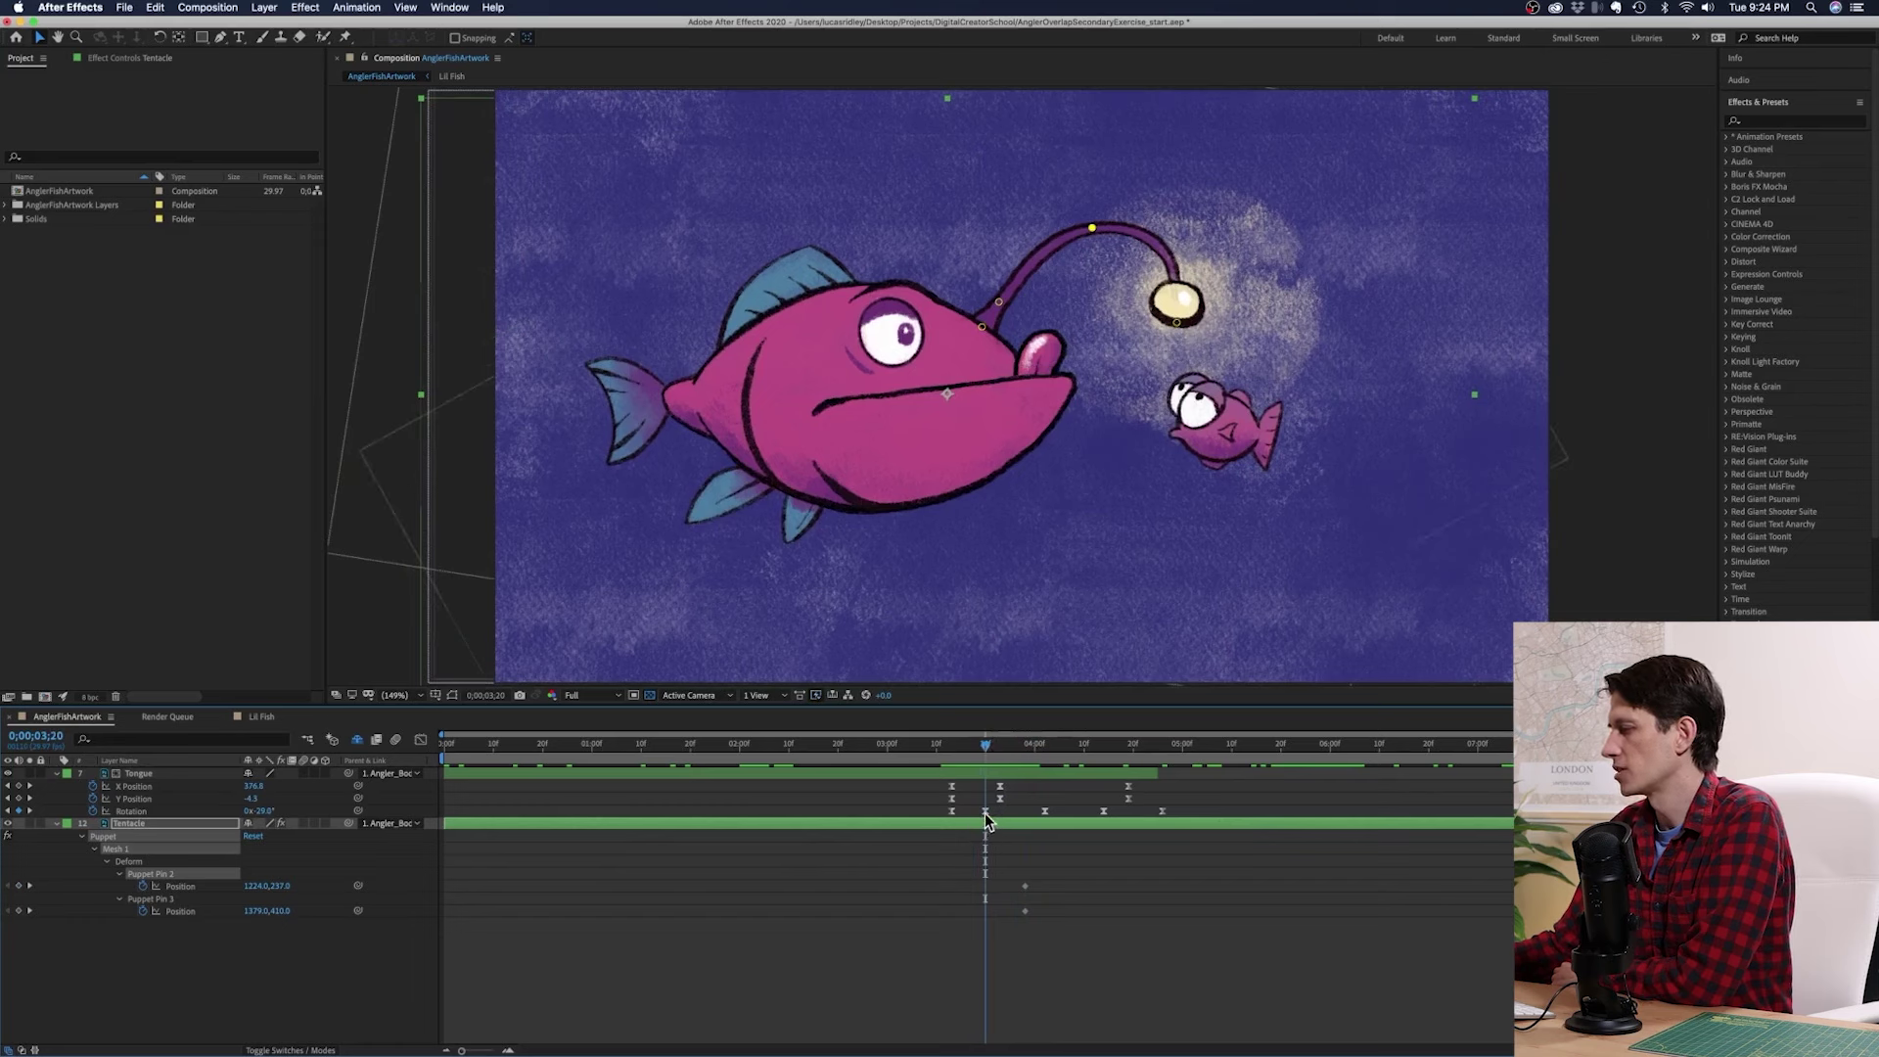
pyautogui.moveTo(989, 752); pyautogui.dragTo(1100, 754)
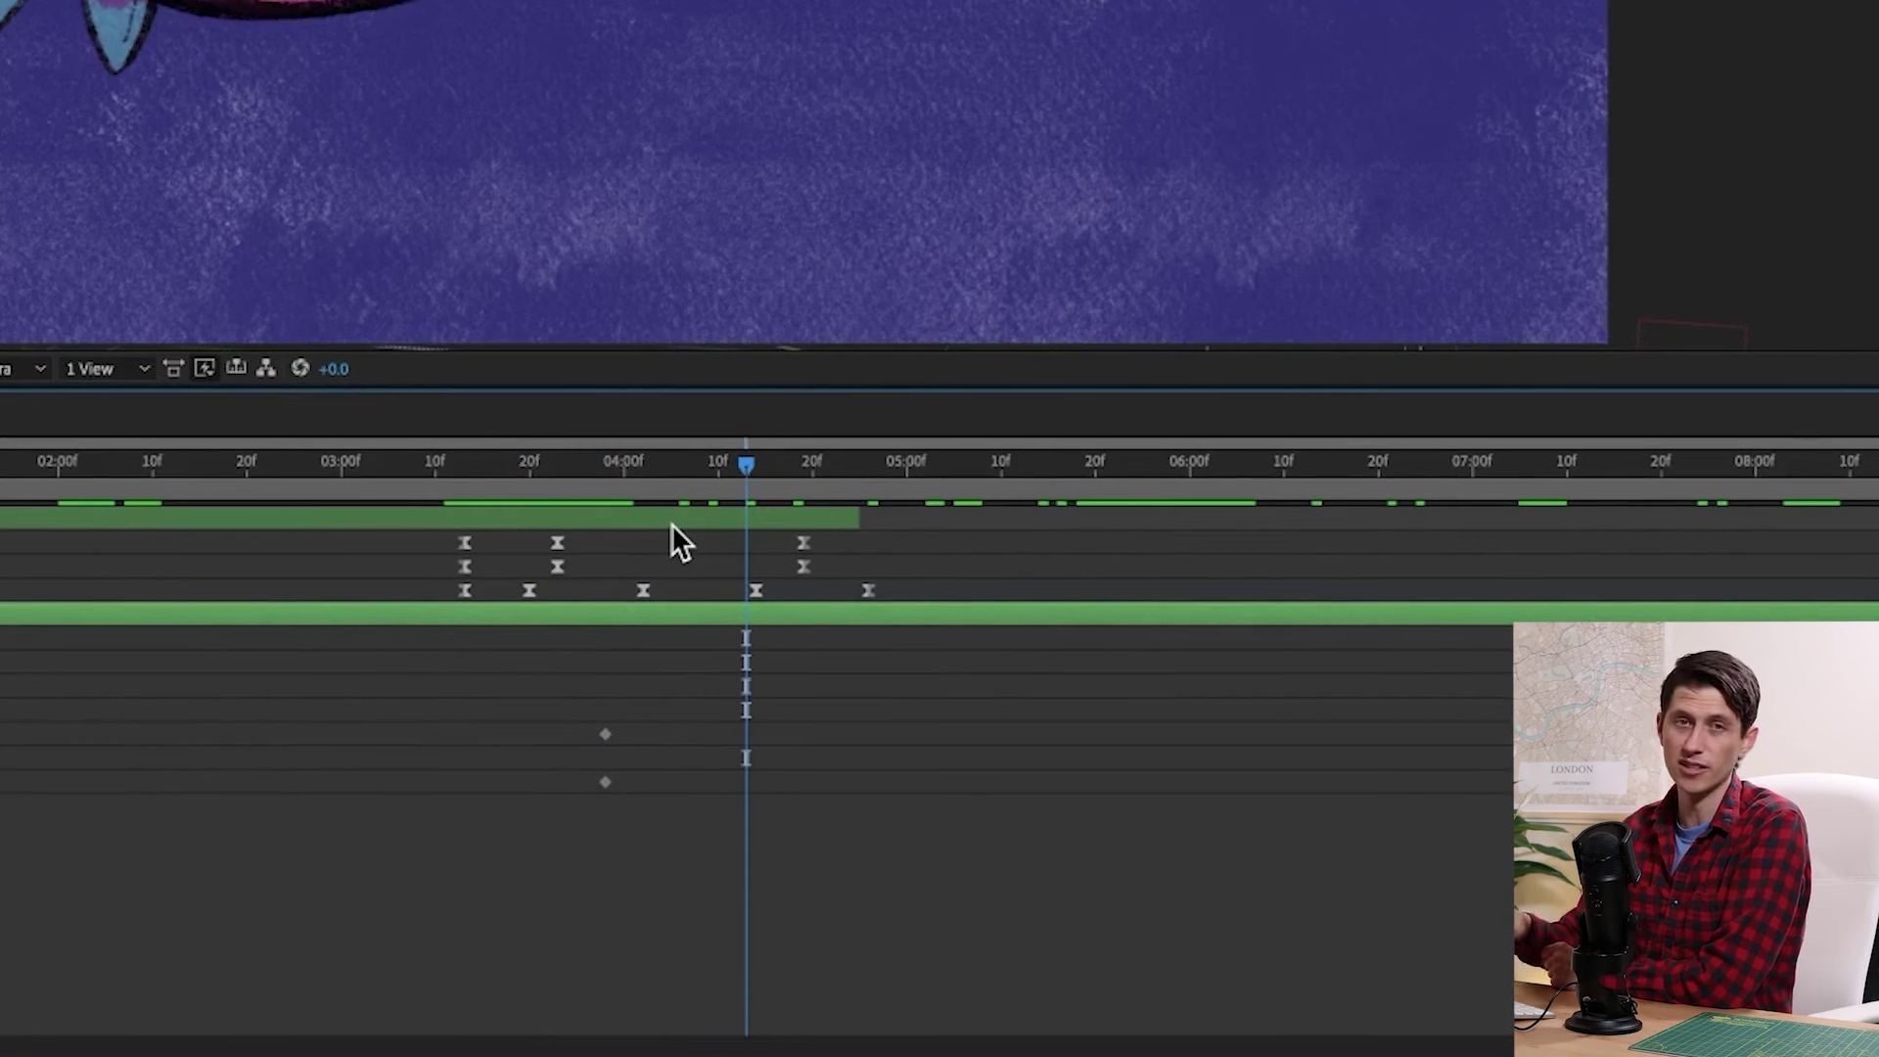
# Step: Inspect the easing of the tongue's Y Position keyframe at 0;00;03;23 with Keyframe Velocity and the Graph Editor
pyautogui.rightClick(560, 566)
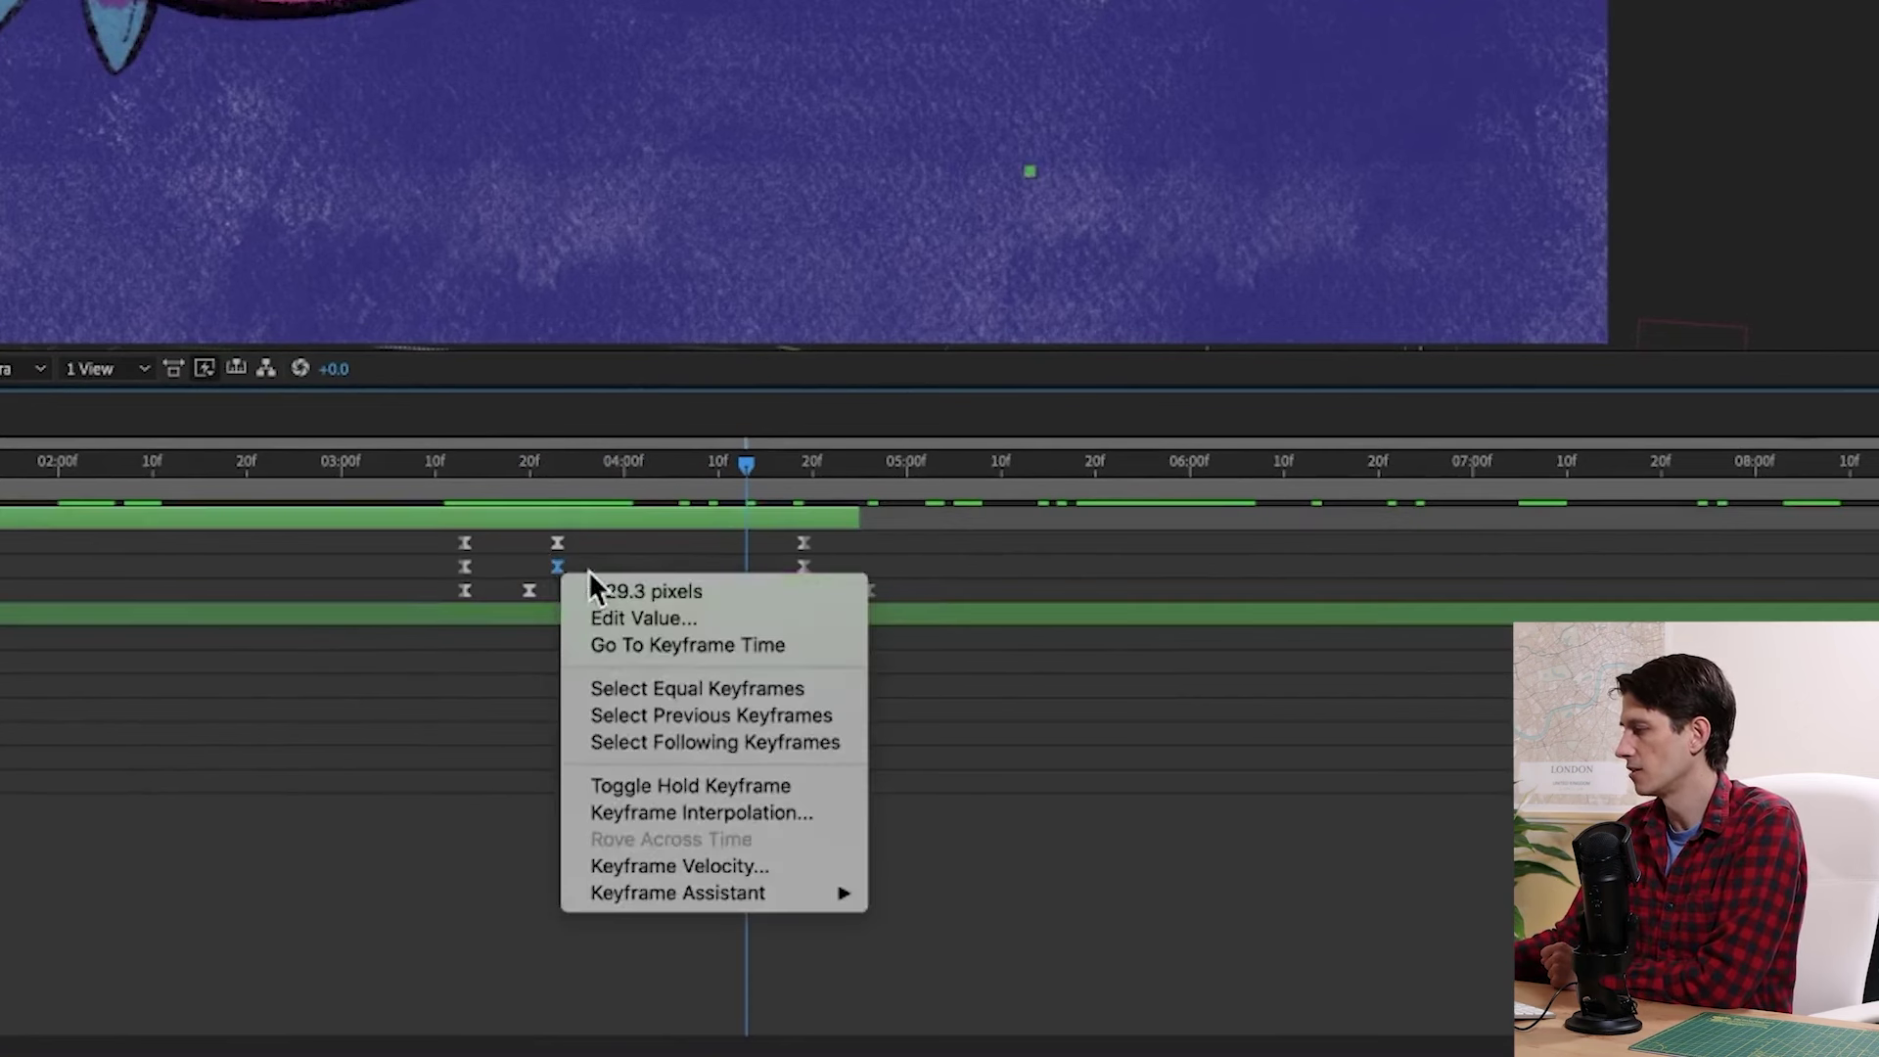
pyautogui.moveTo(759, 895)
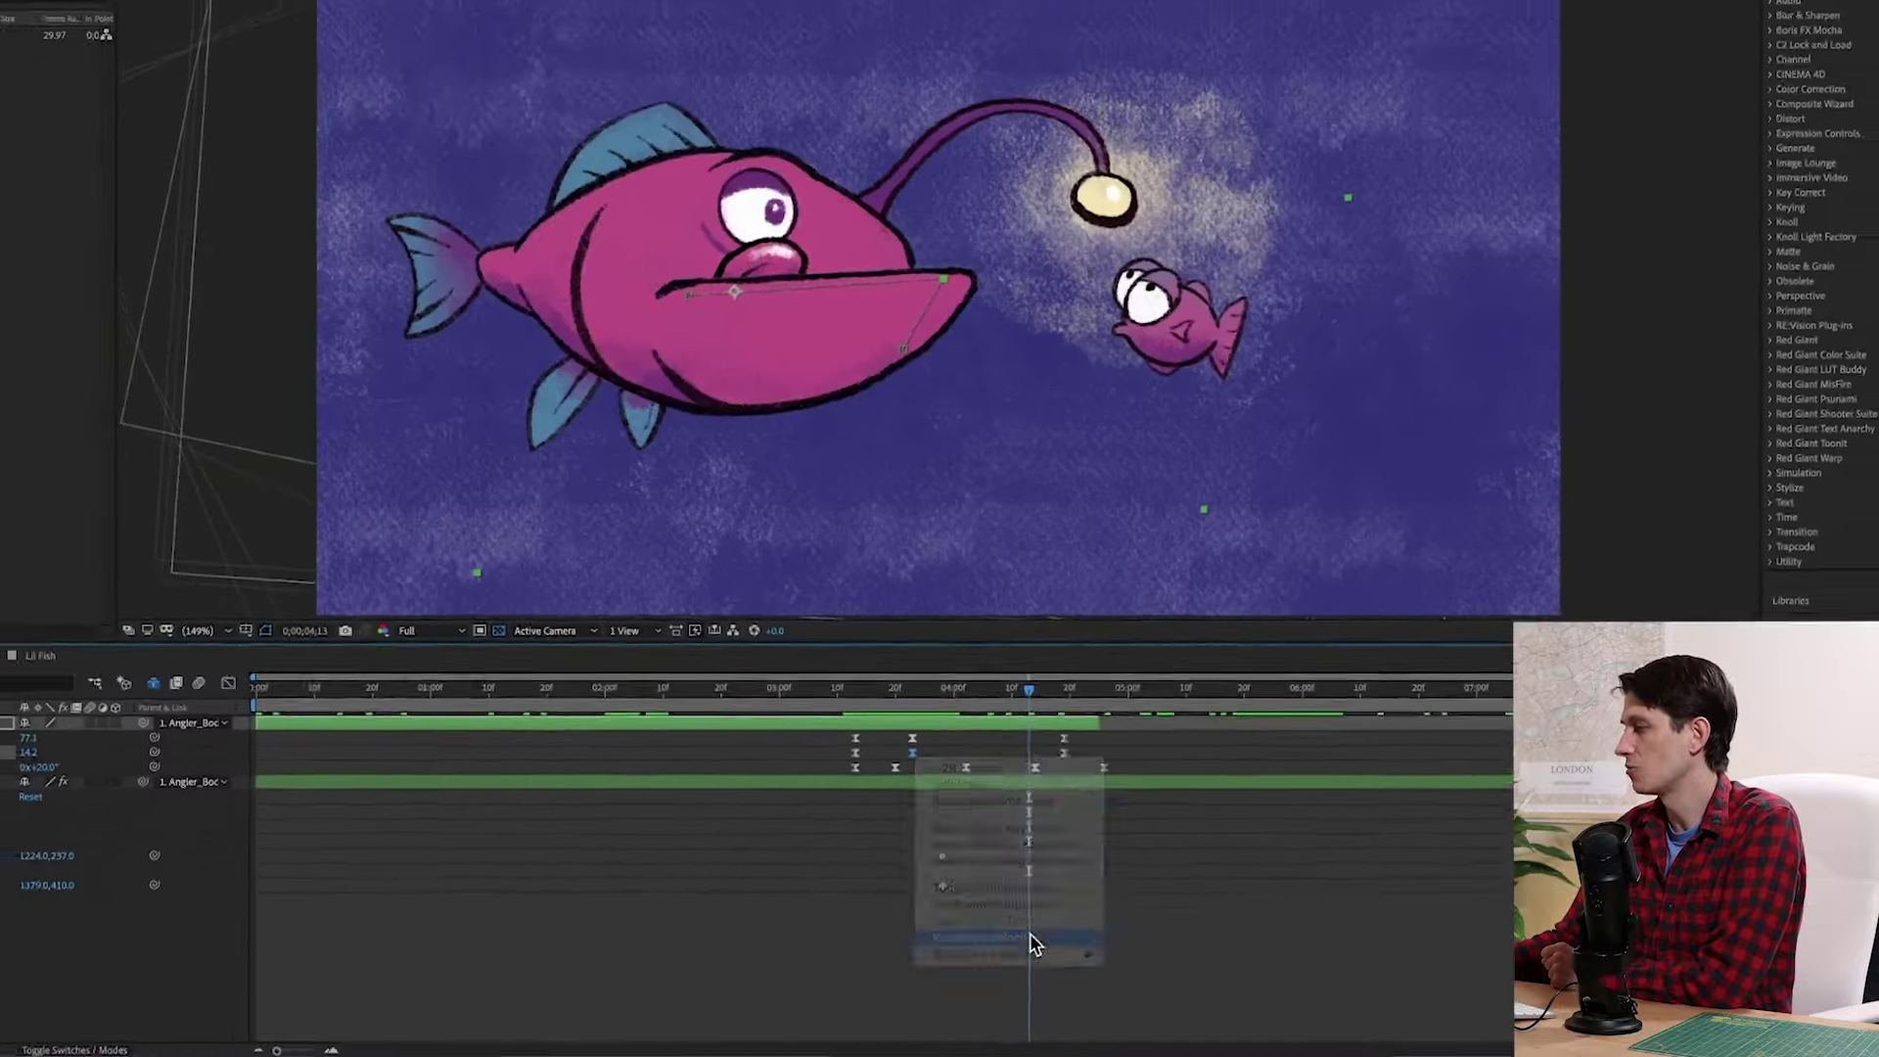
pyautogui.click(938, 917)
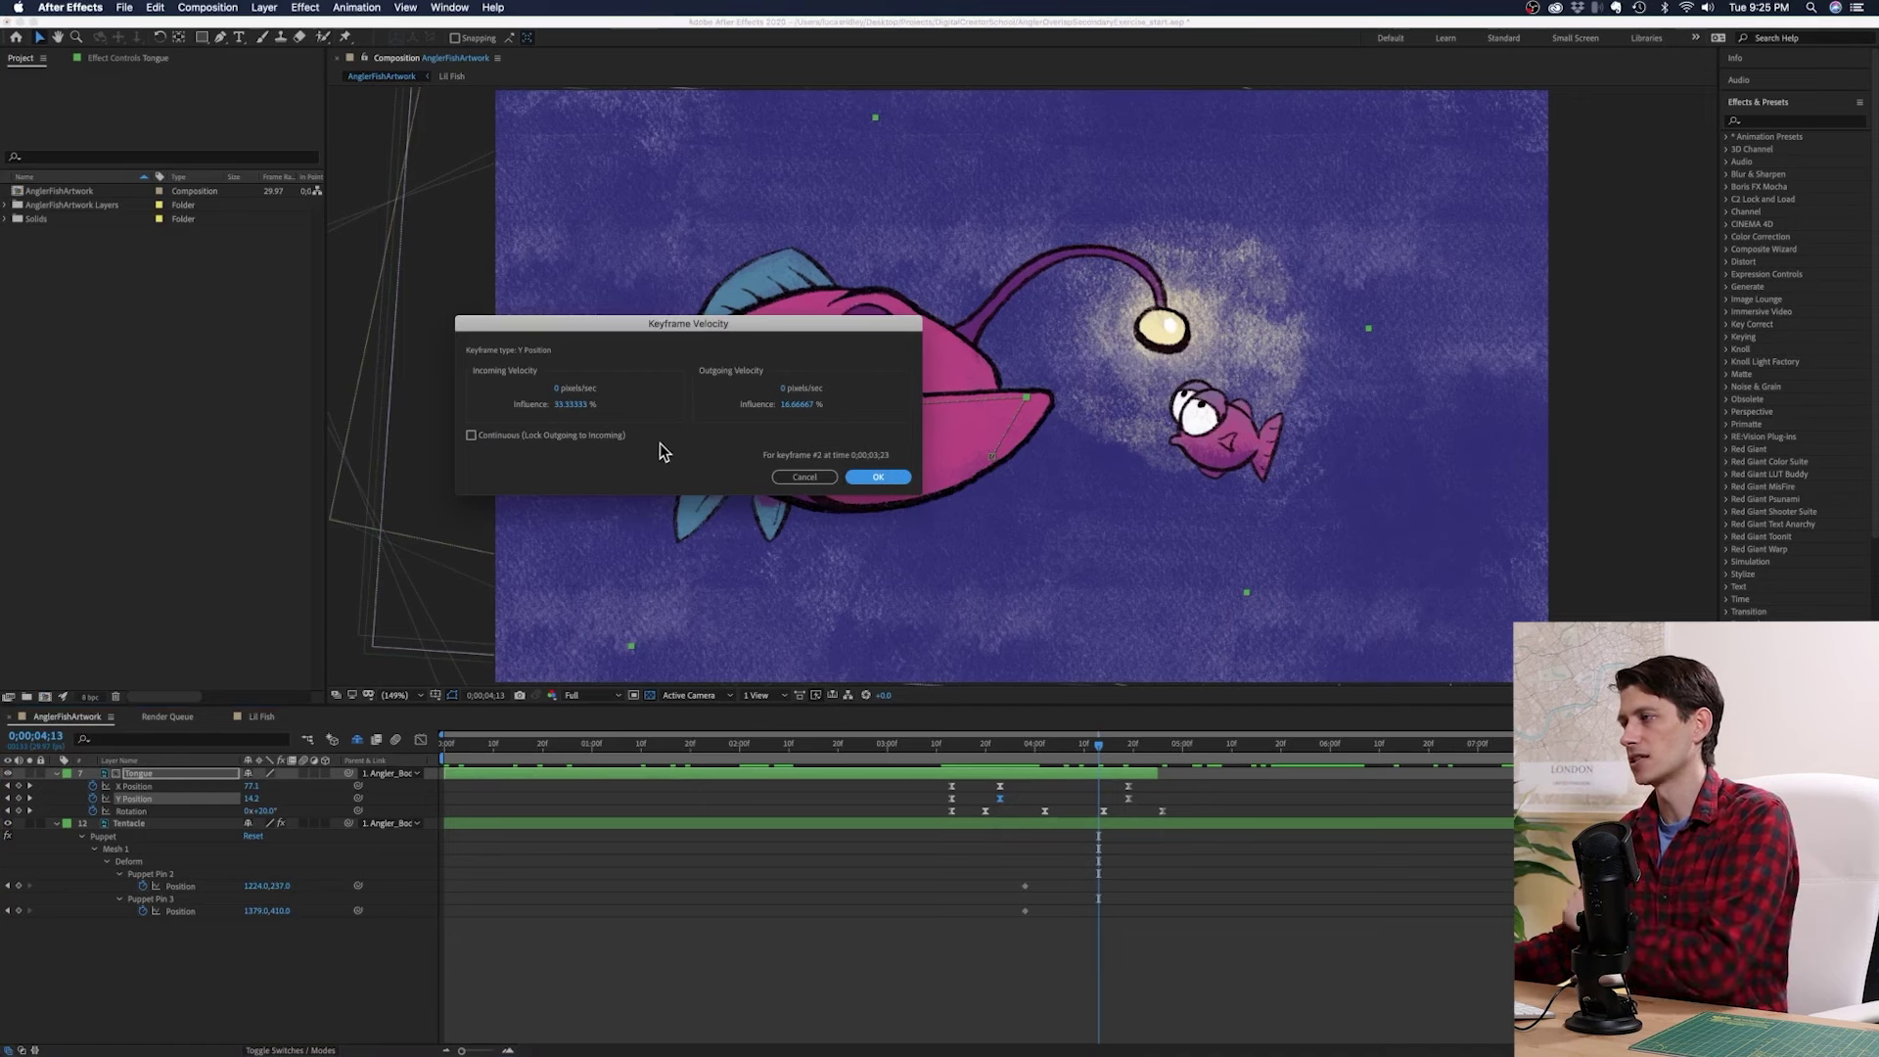
pyautogui.click(874, 480)
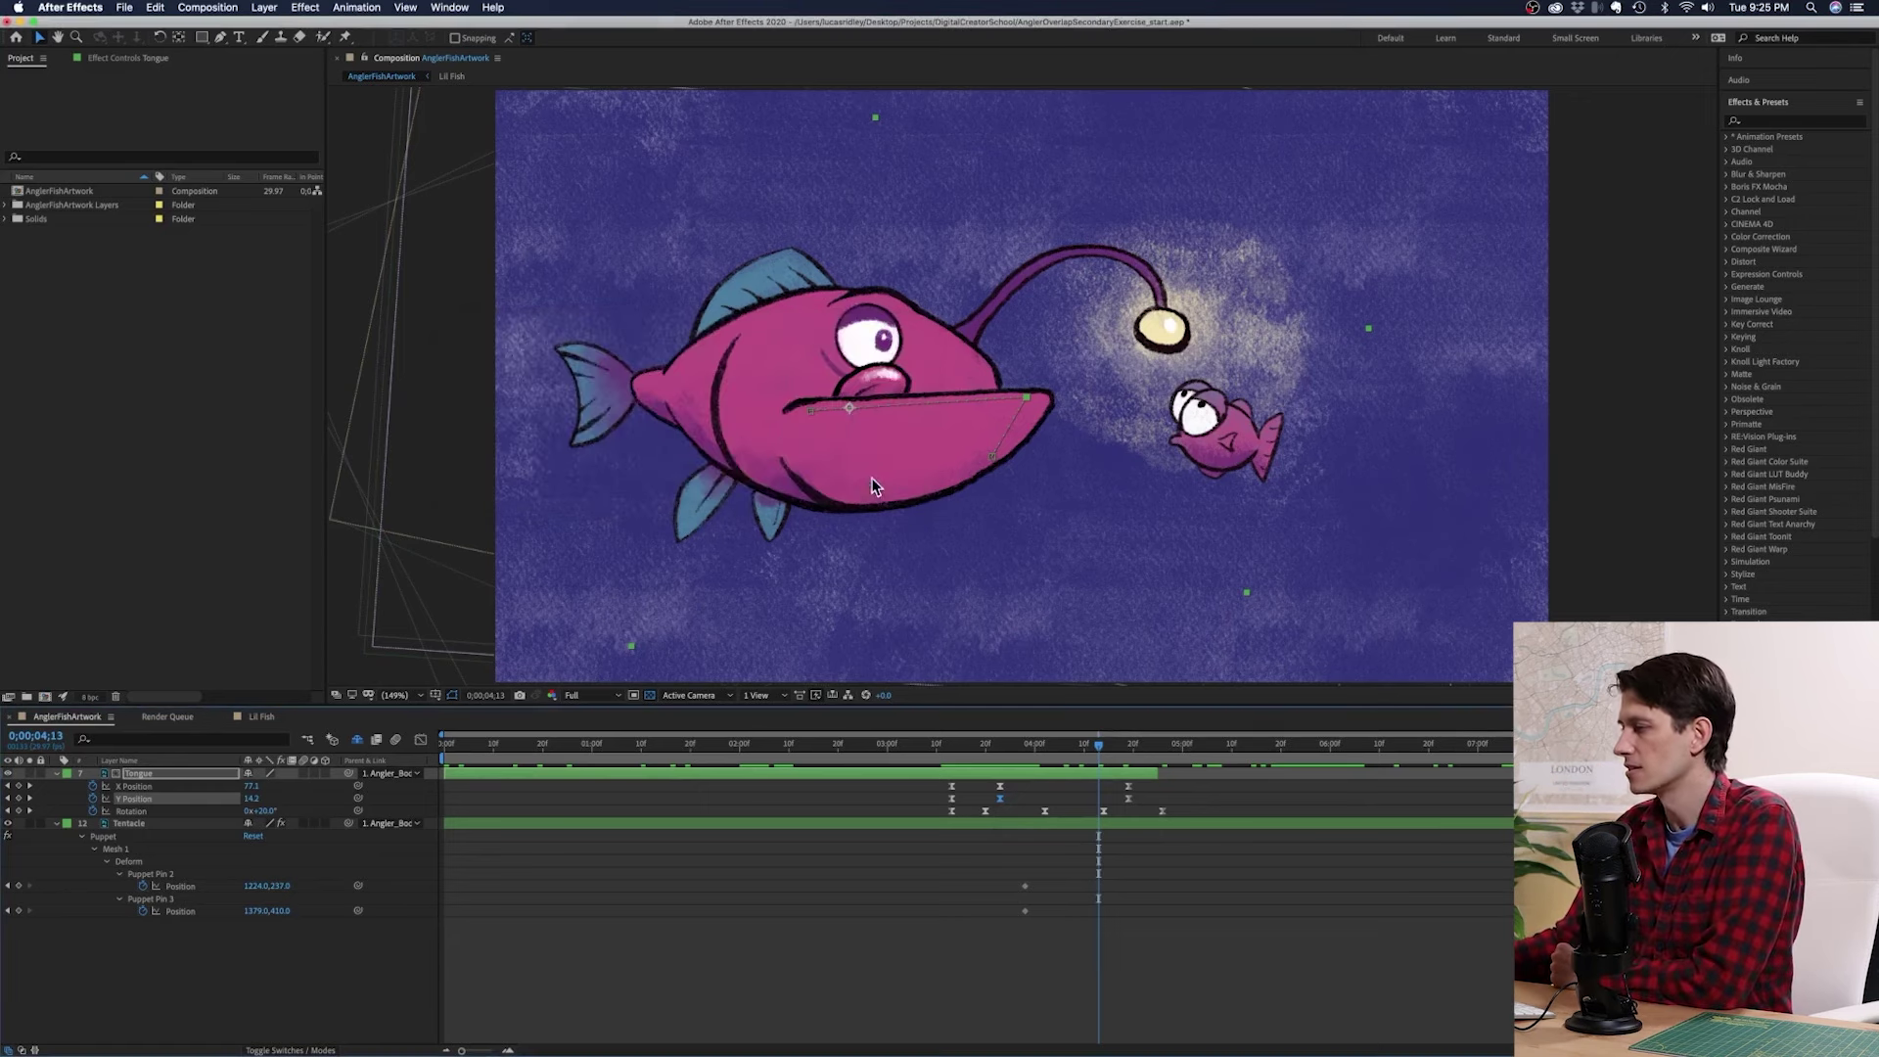
pyautogui.click(422, 741)
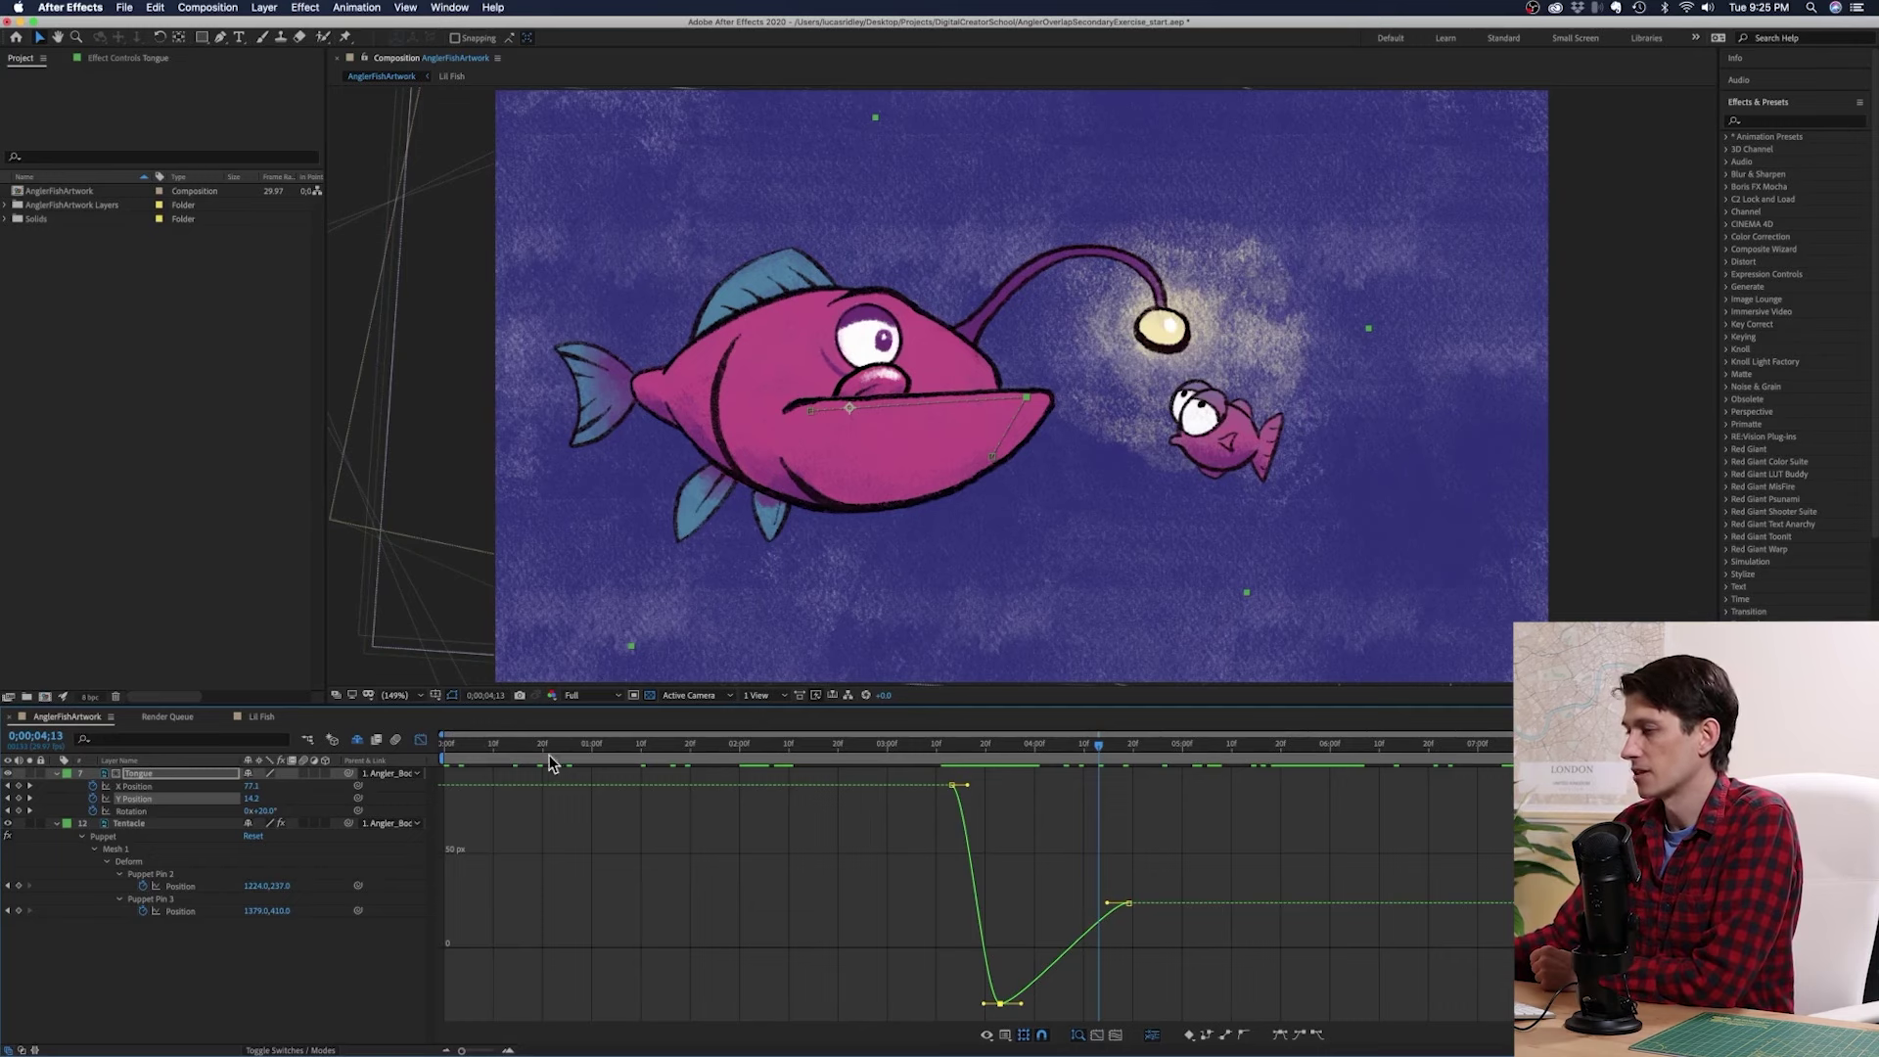
pyautogui.click(421, 741)
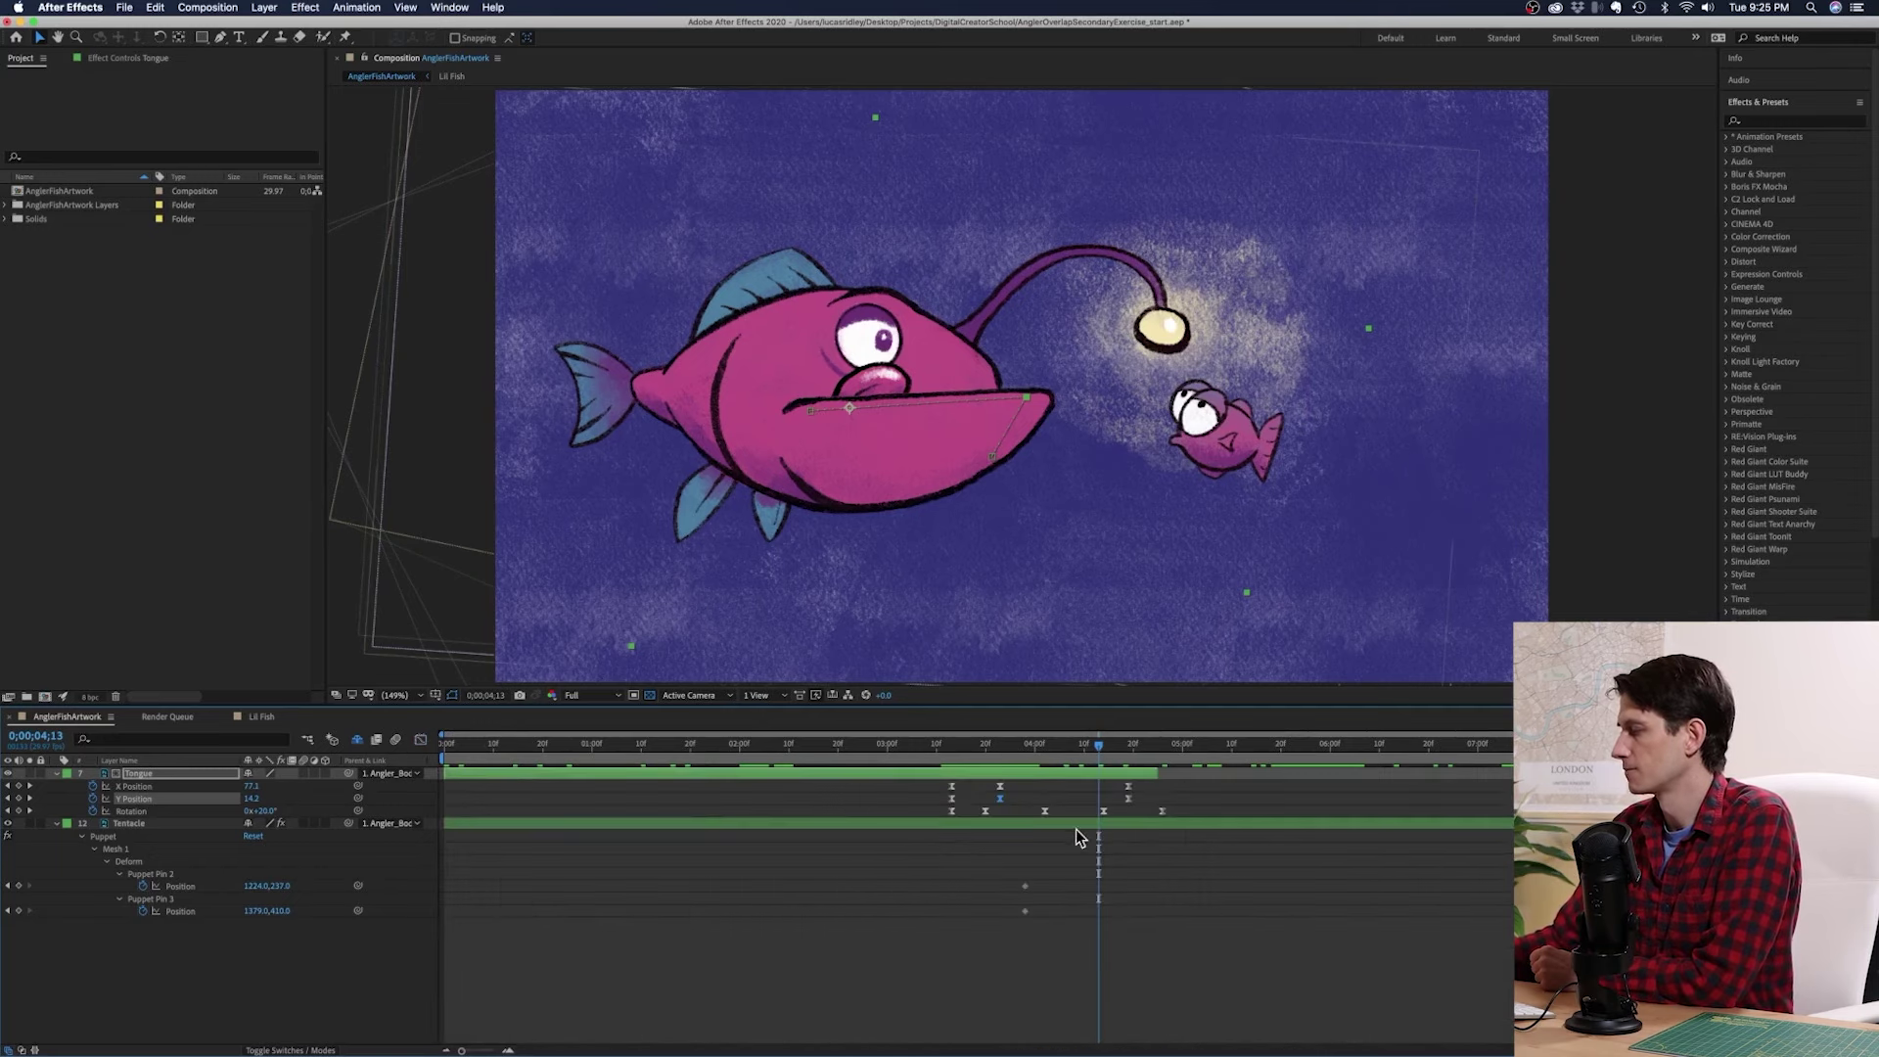
# Step: Try moving the Tentacle's Puppet Pin 3 at the lure slightly at 0;00;04;03, and undo the move
pyautogui.click(1031, 752)
pyautogui.moveTo(1032, 750)
pyautogui.mouseDown()
pyautogui.moveTo(1126, 769)
pyautogui.moveTo(1048, 779)
pyautogui.mouseUp()
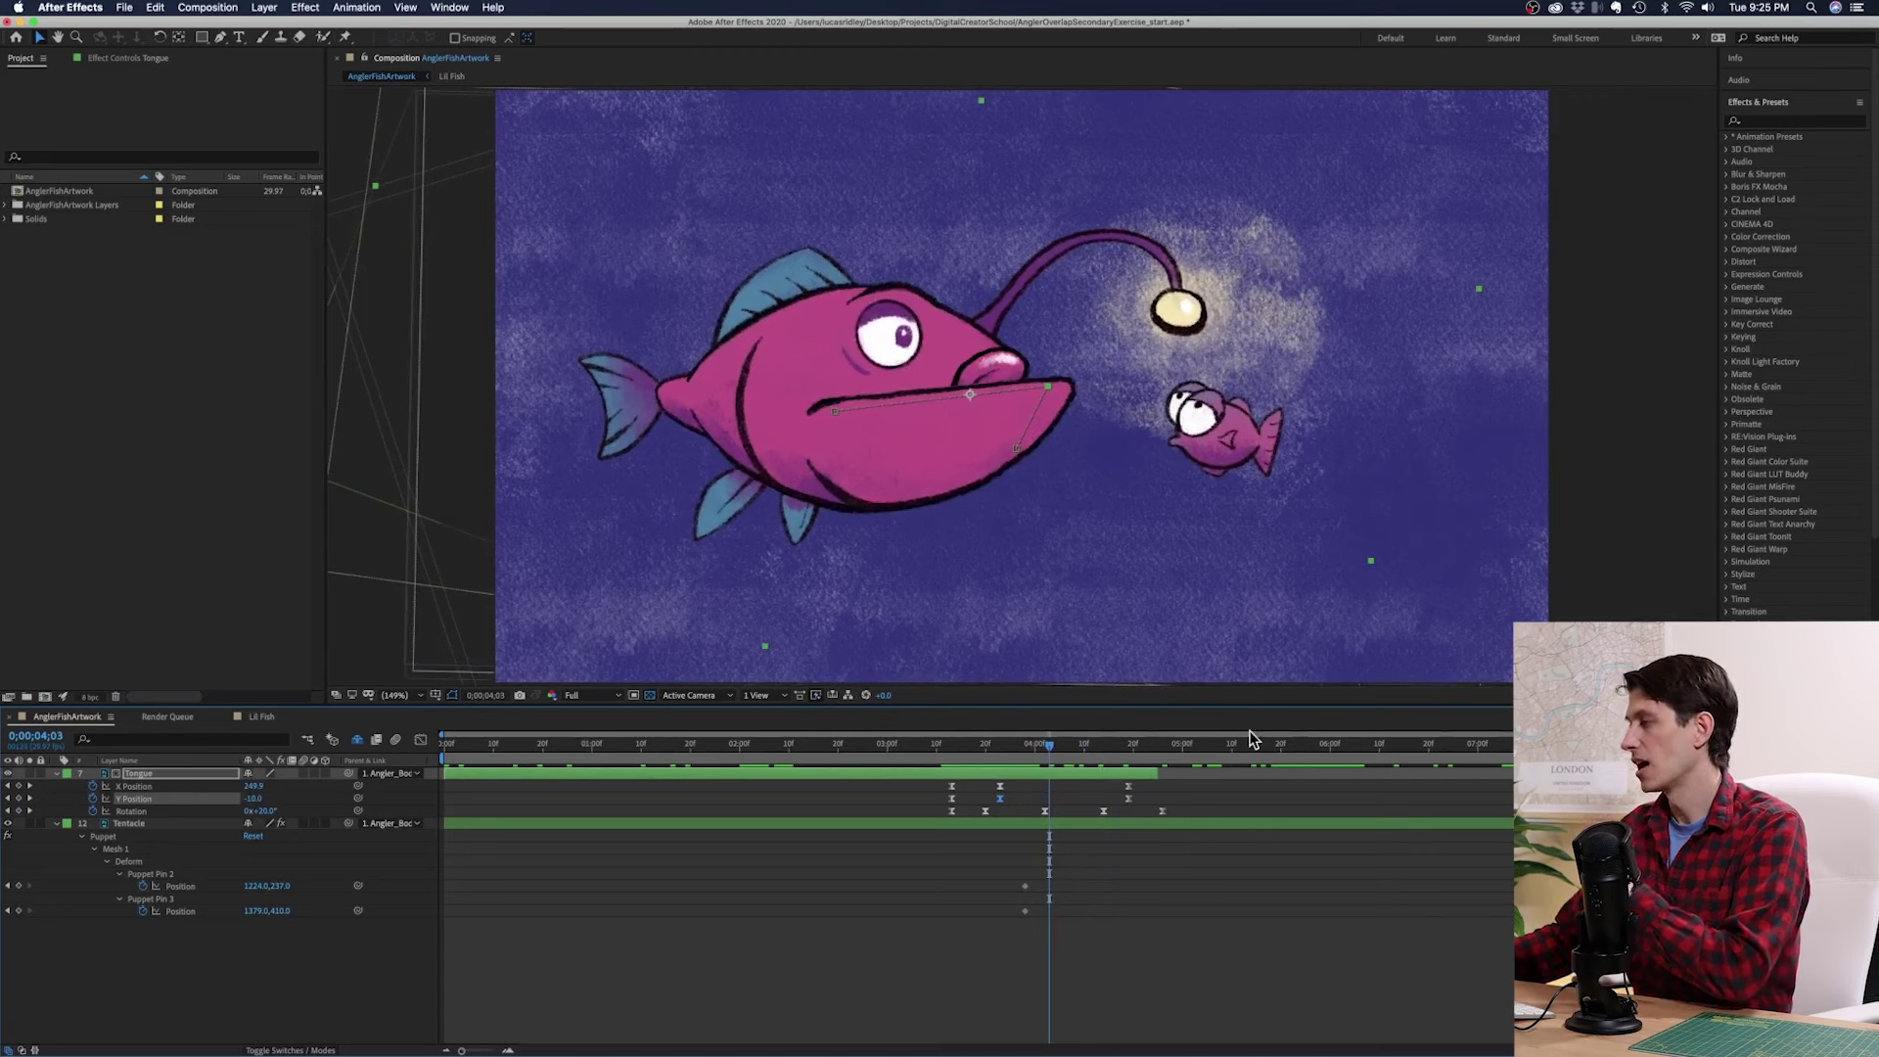
pyautogui.click(208, 899)
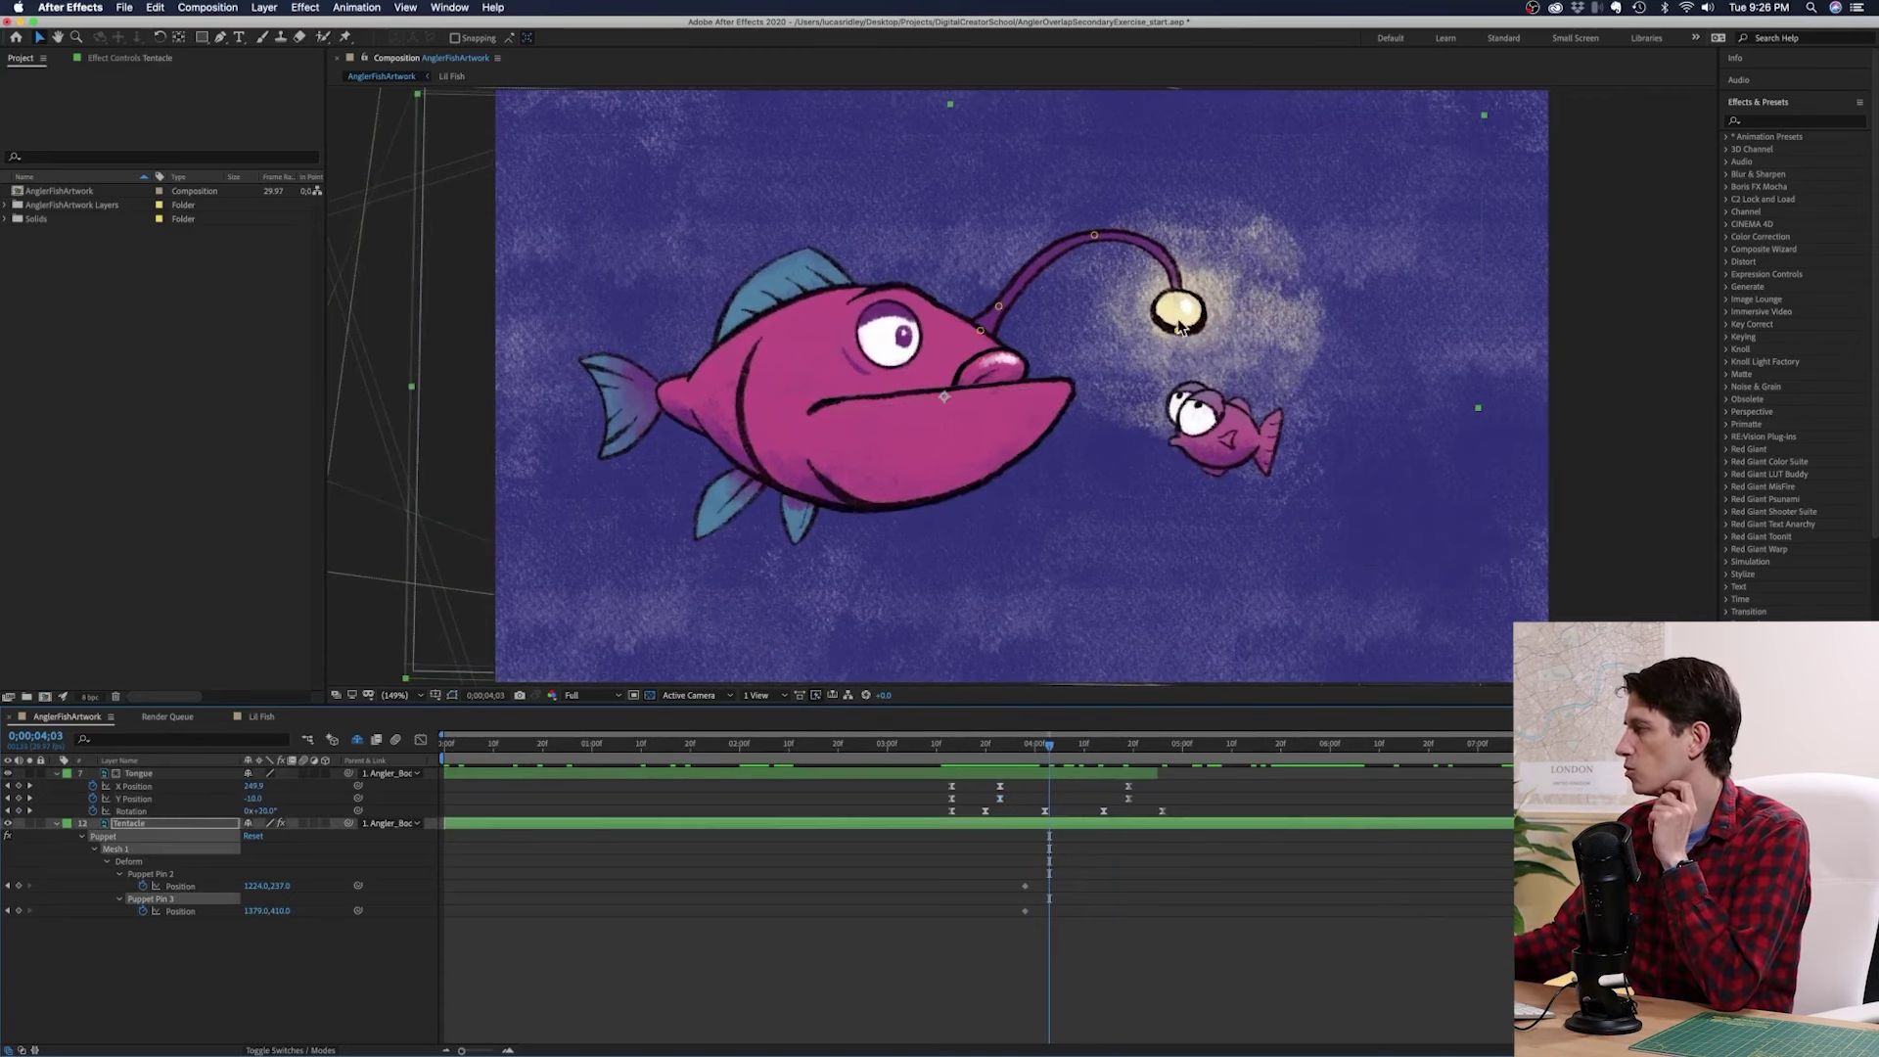
pyautogui.moveTo(1179, 332); pyautogui.dragTo(1190, 328)
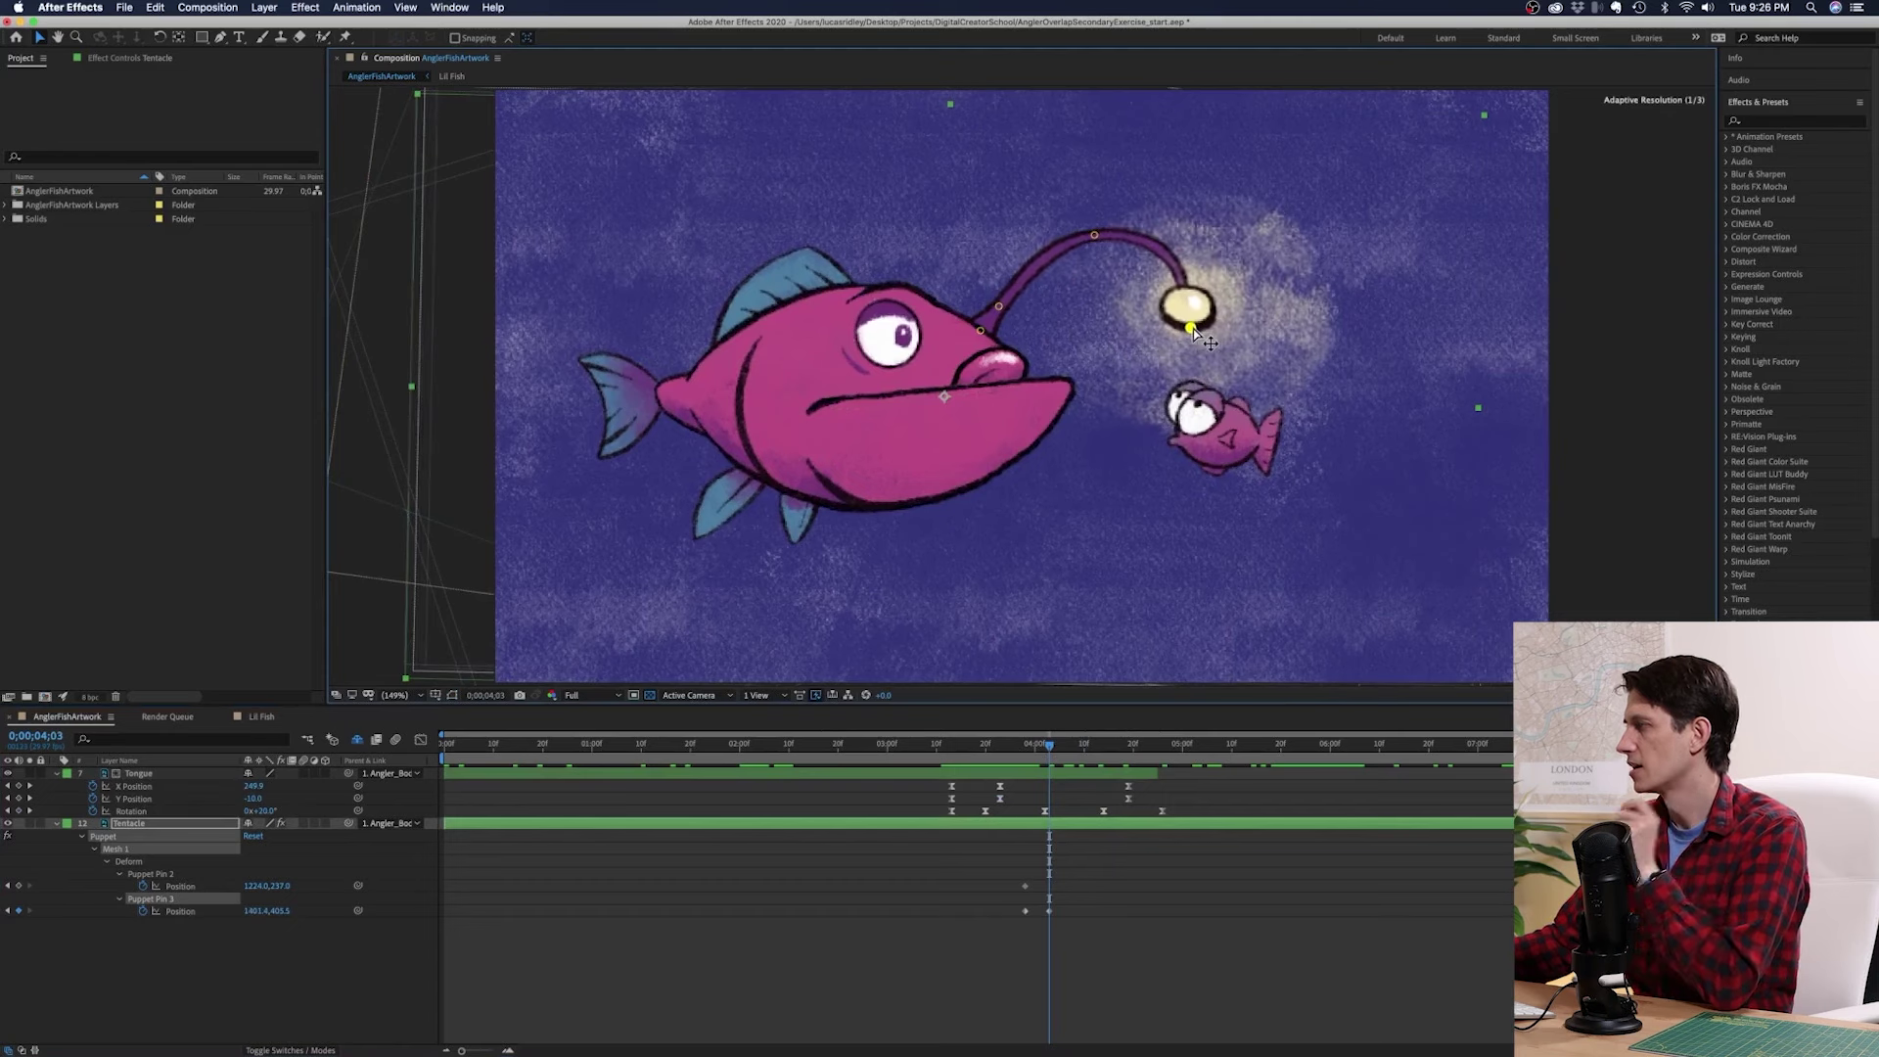
pyautogui.press('super+z')
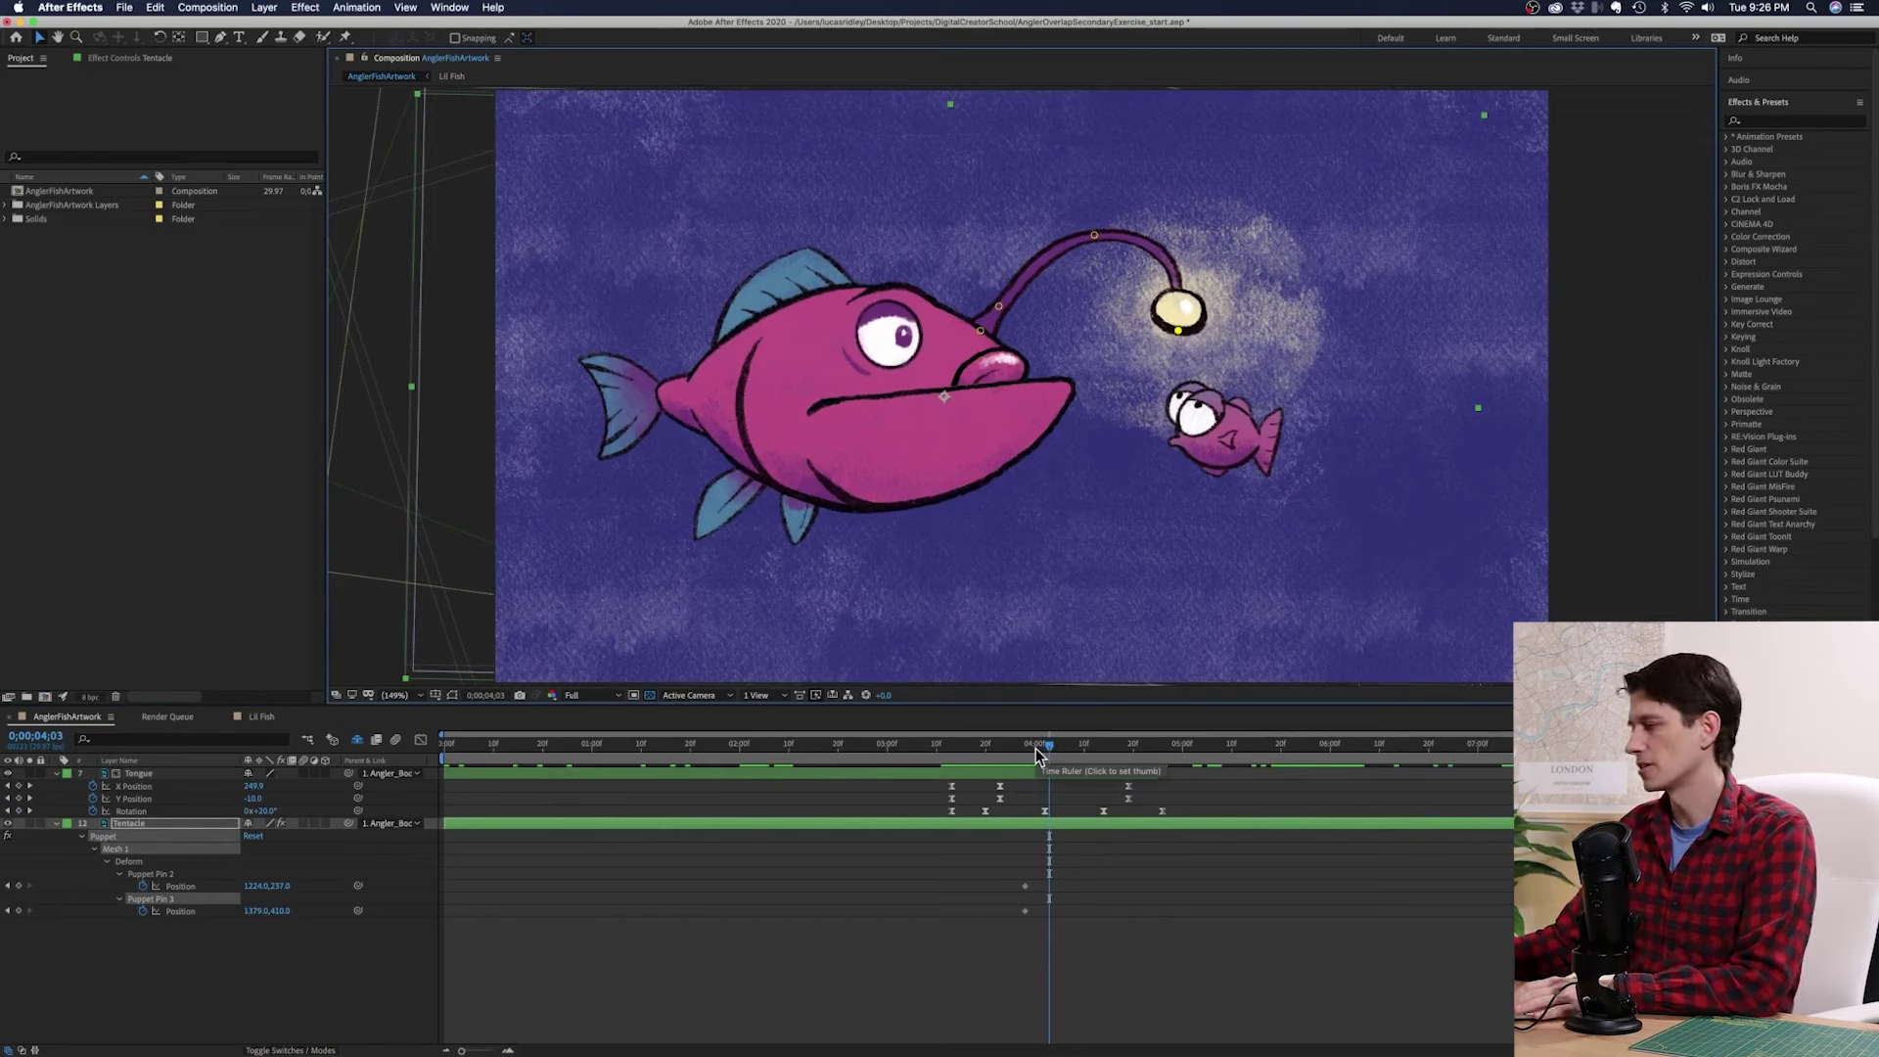
# Step: Add Position keyframes to the Tentacle's Puppet Pin 2 and Puppet Pin 3 at 0;00;04;23, keeping their current pose
pyautogui.click(1034, 749)
pyautogui.moveTo(1034, 751); pyautogui.dragTo(1129, 749)
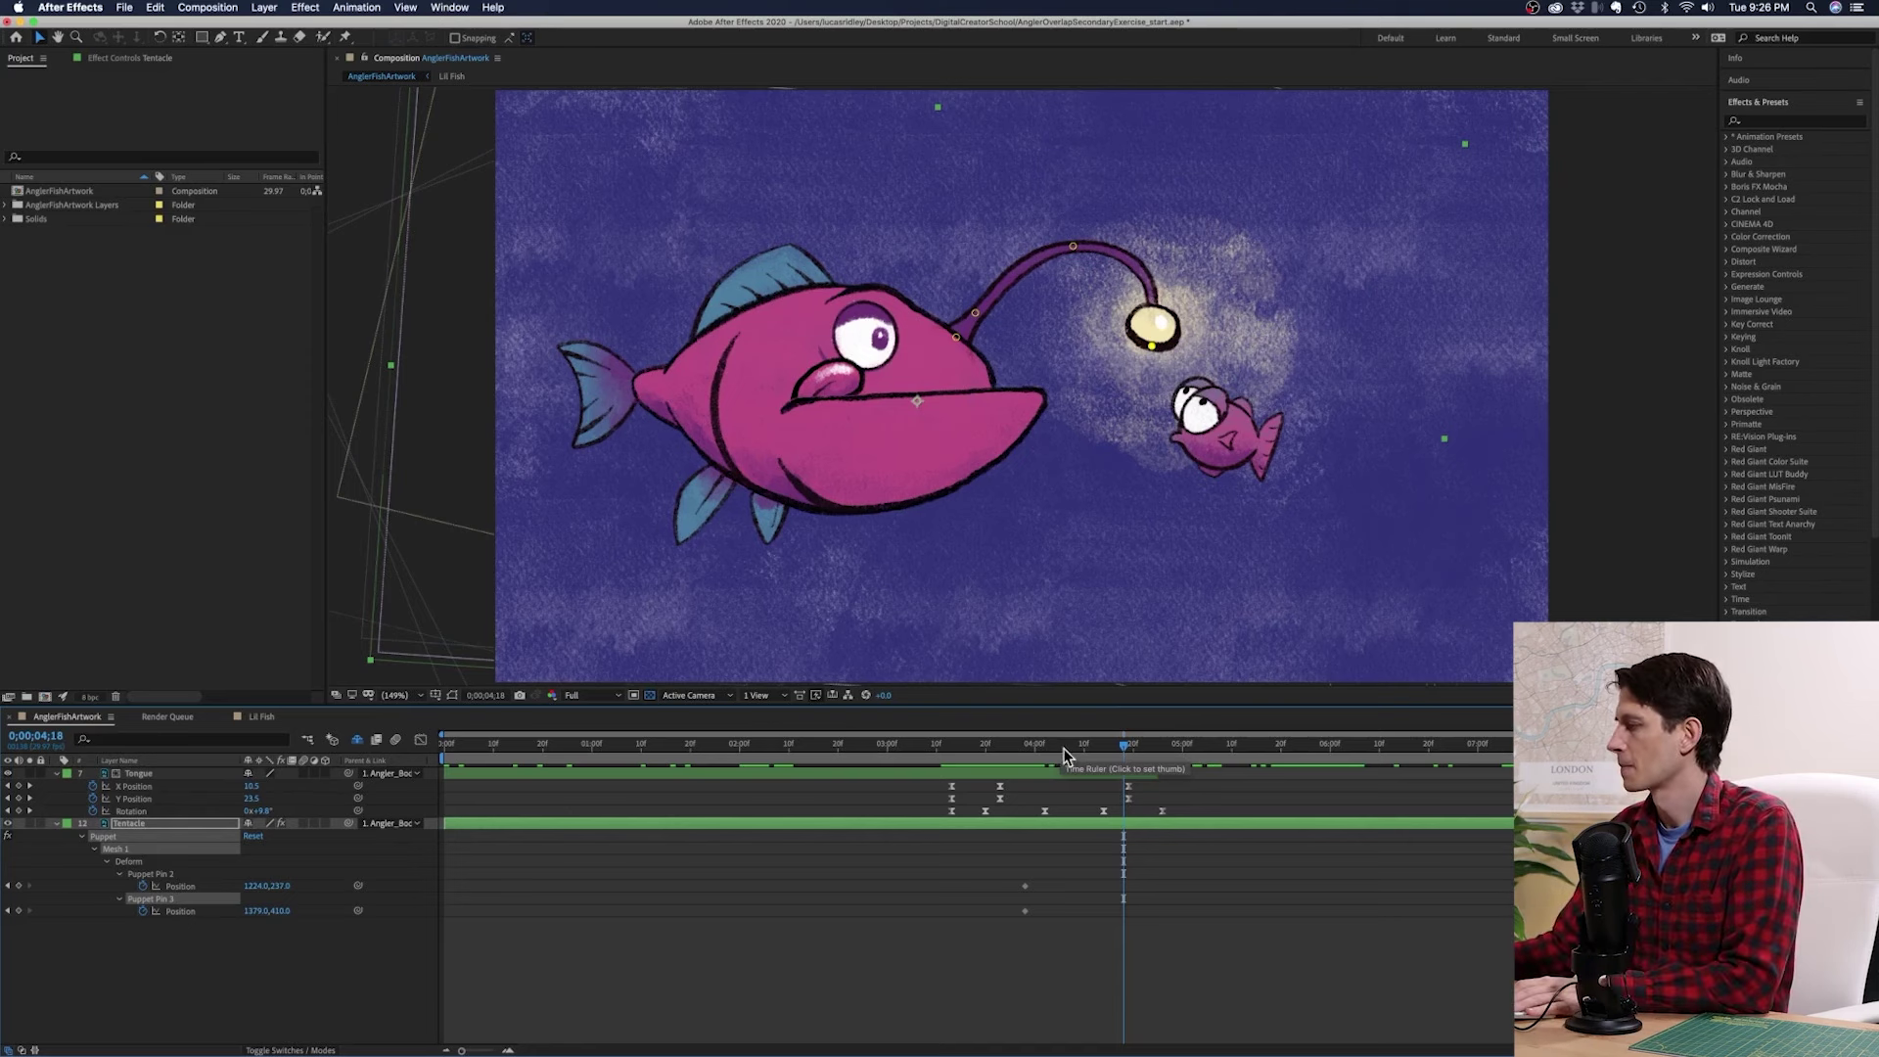
pyautogui.click(1092, 748)
pyautogui.moveTo(1094, 749); pyautogui.dragTo(1149, 753)
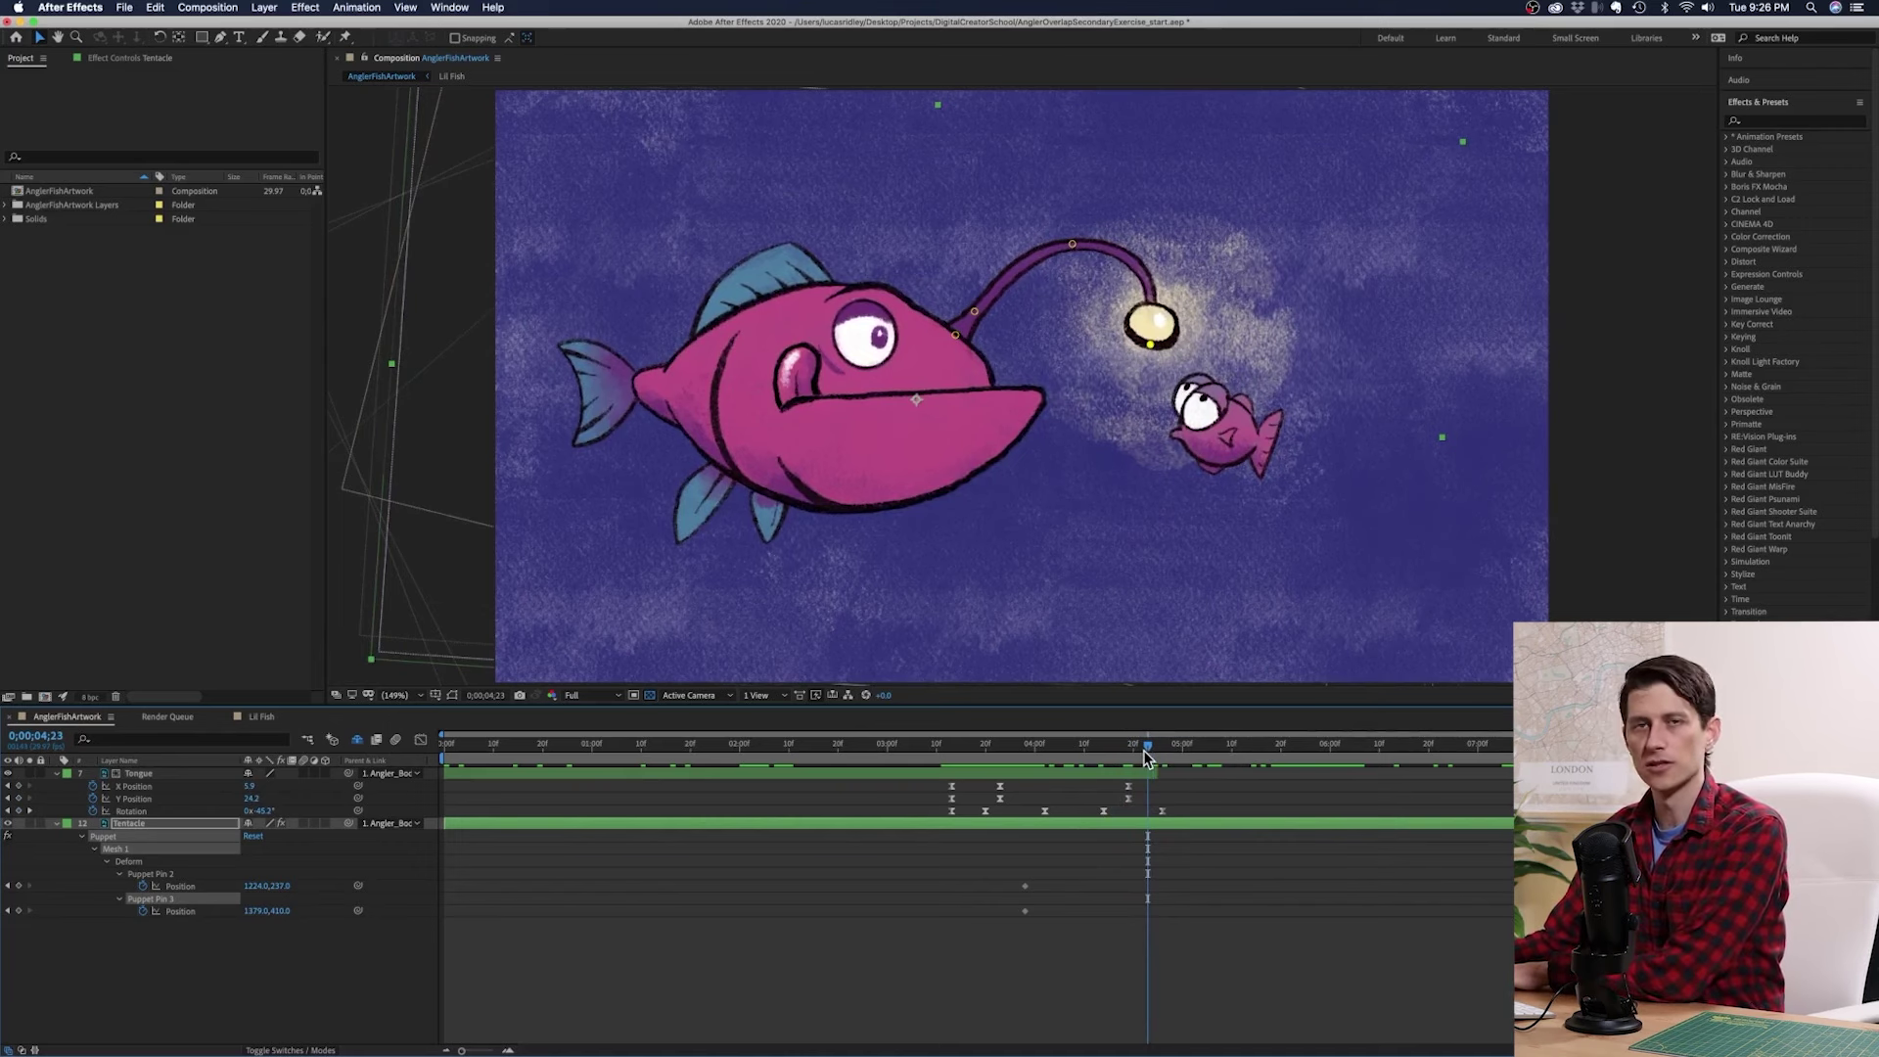
pyautogui.moveTo(1147, 756); pyautogui.dragTo(1137, 768)
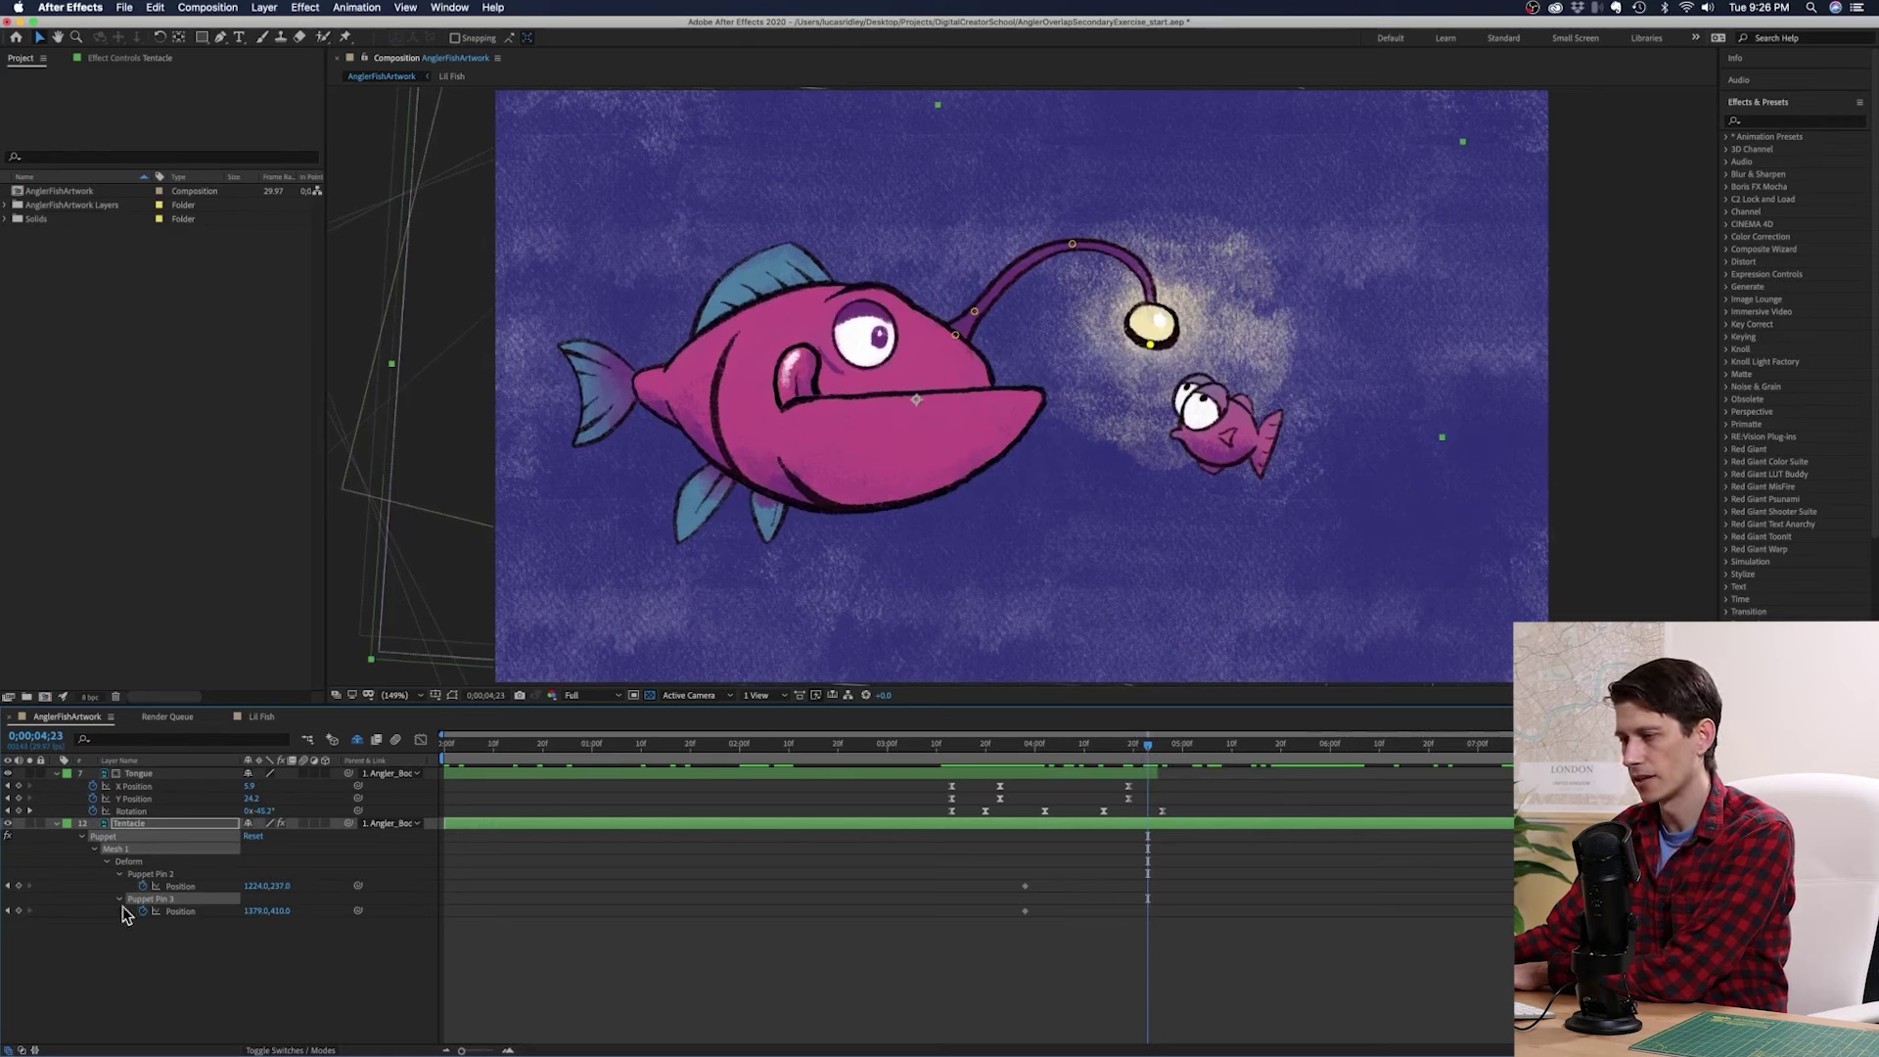
pyautogui.click(19, 886)
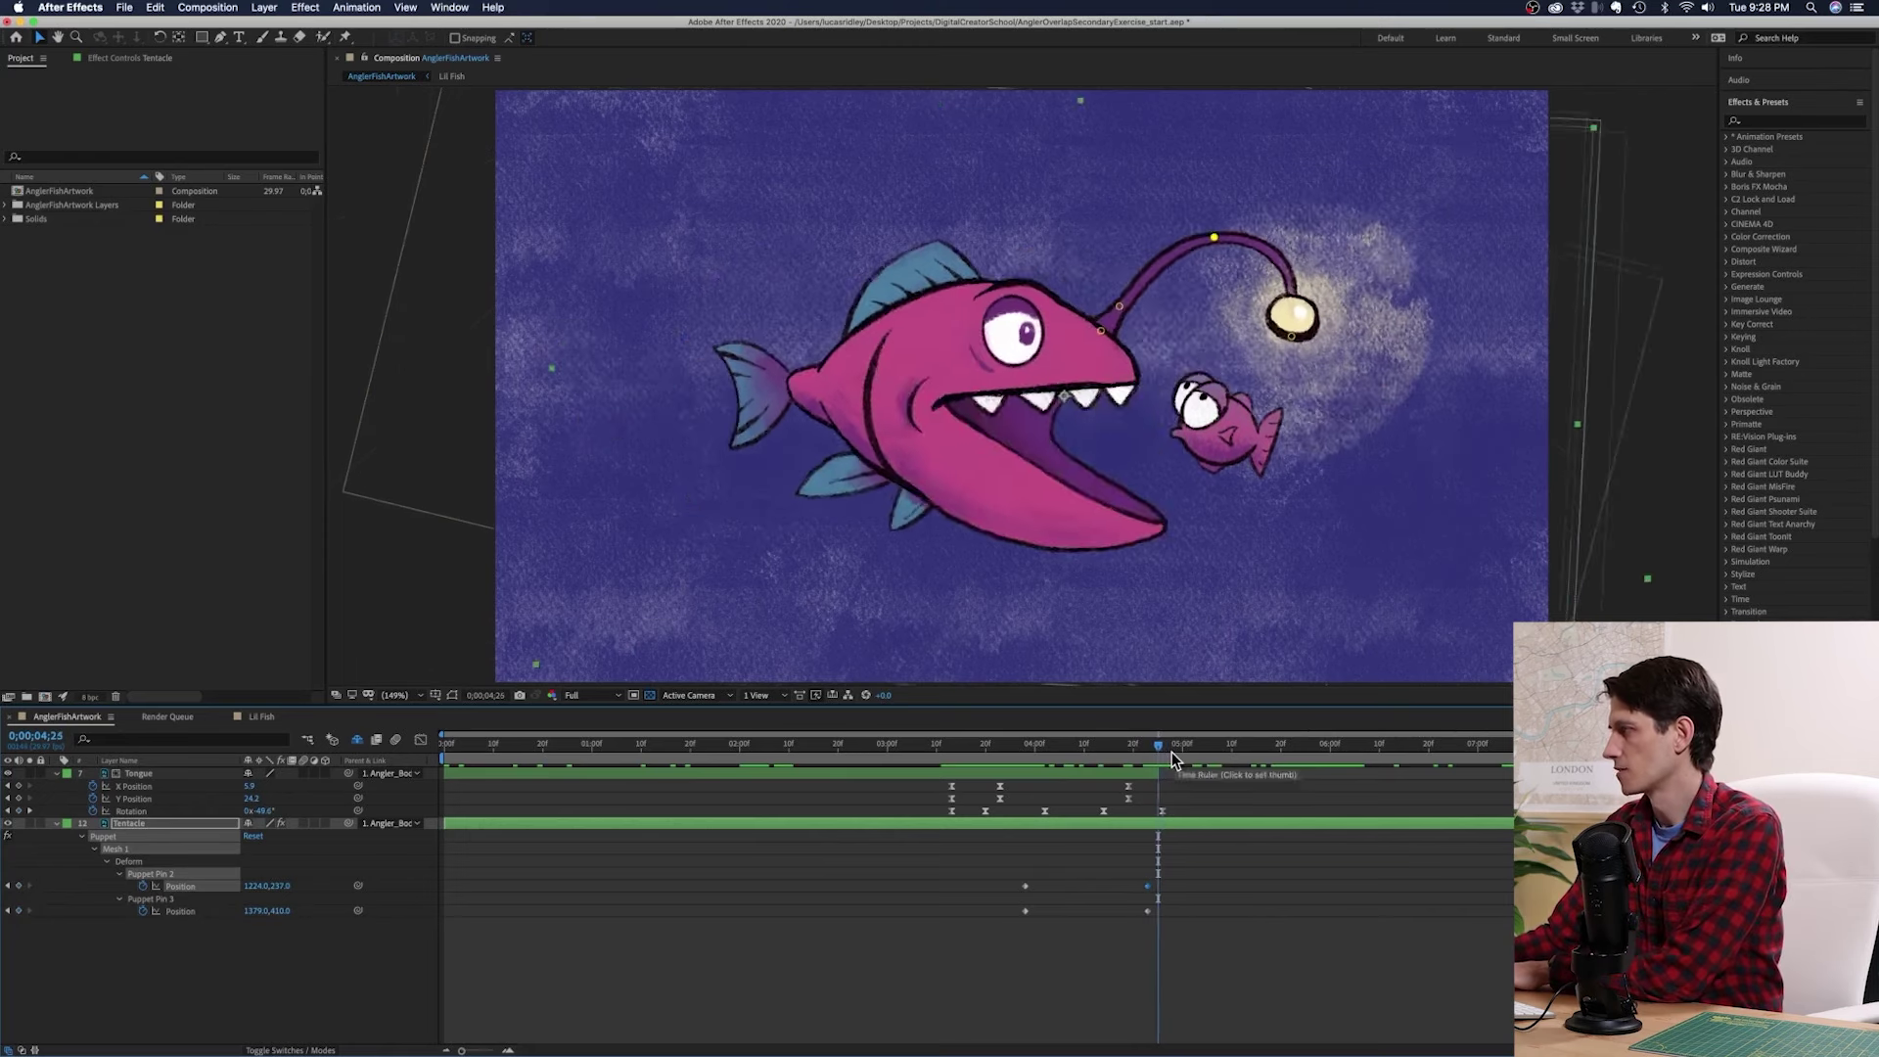
pyautogui.press('pageup')
pyautogui.press('pageup')
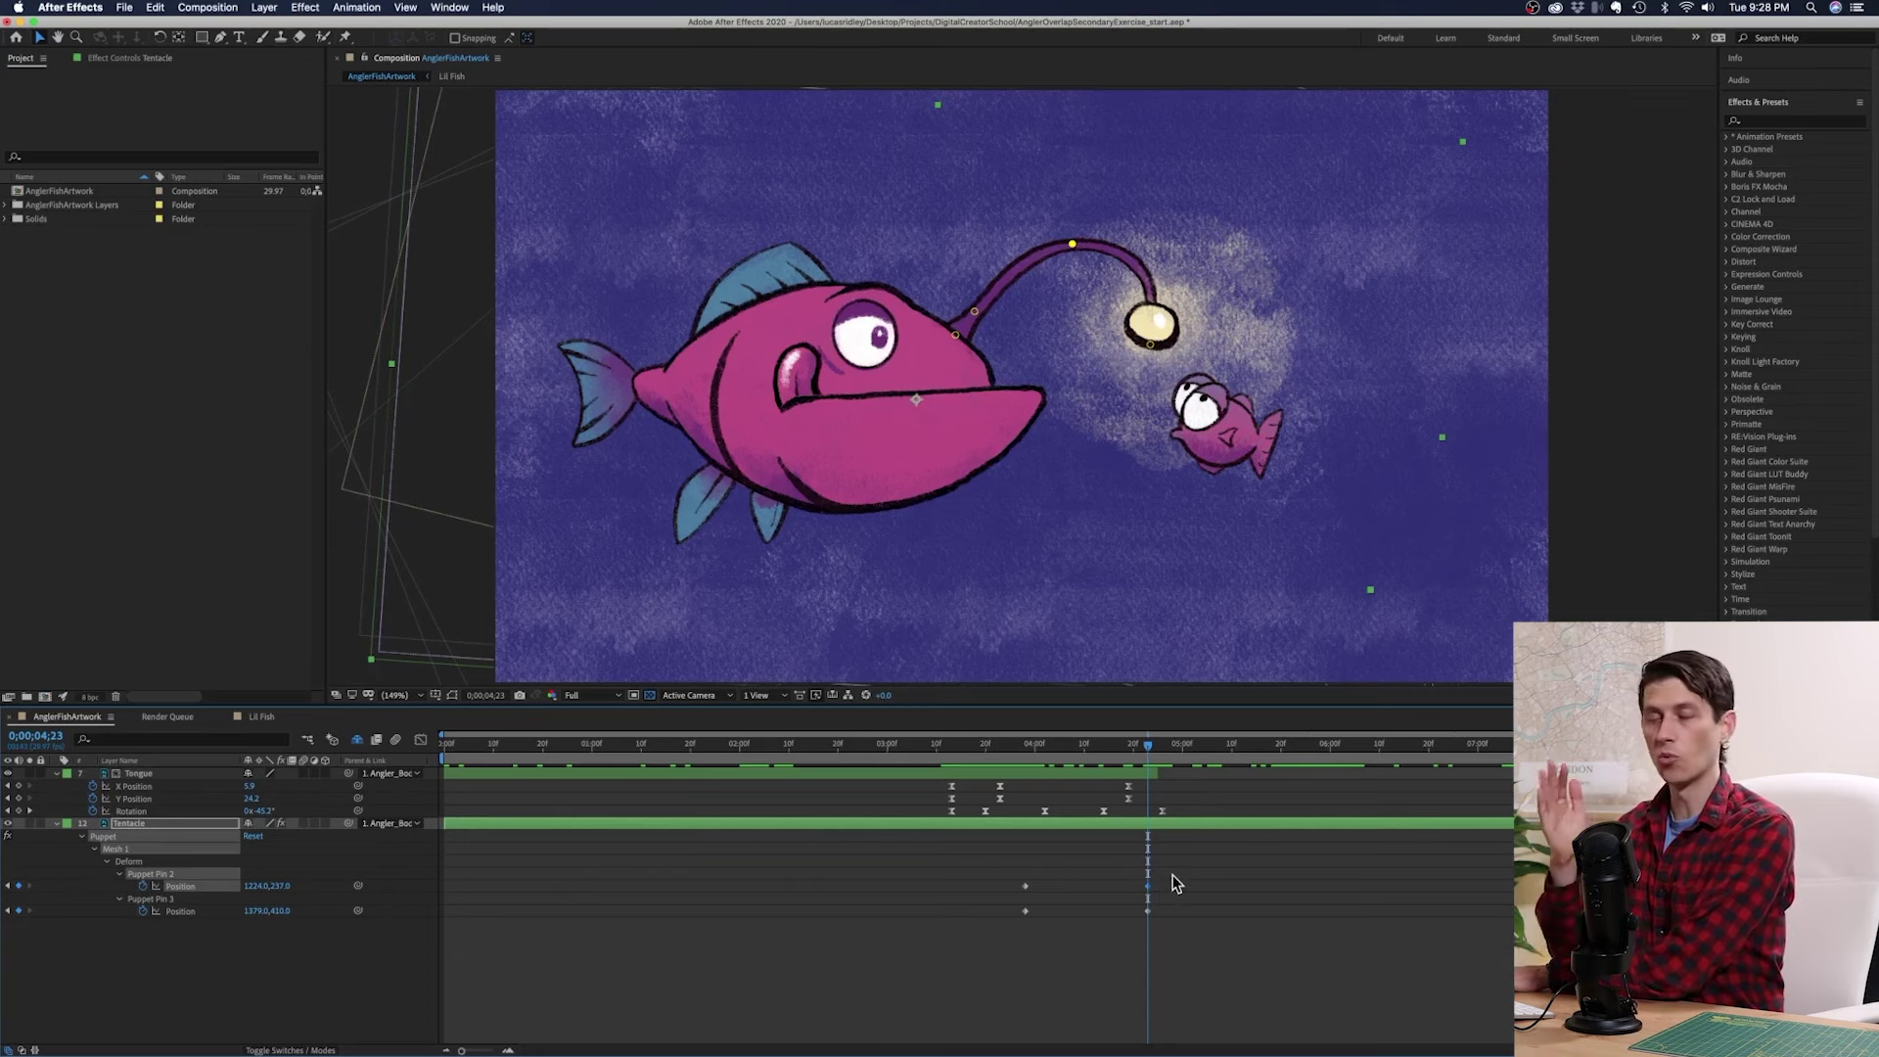
# Step: At 0;00;04;28, pull the Tentacle's Puppet Pin 3 back to about 1317, 420 and Puppet Pin 2 to about 1124, 233
pyautogui.press('pagedown')
pyautogui.press('pagedown')
pyautogui.press('pagedown')
pyautogui.press('pagedown')
pyautogui.press('pagedown')
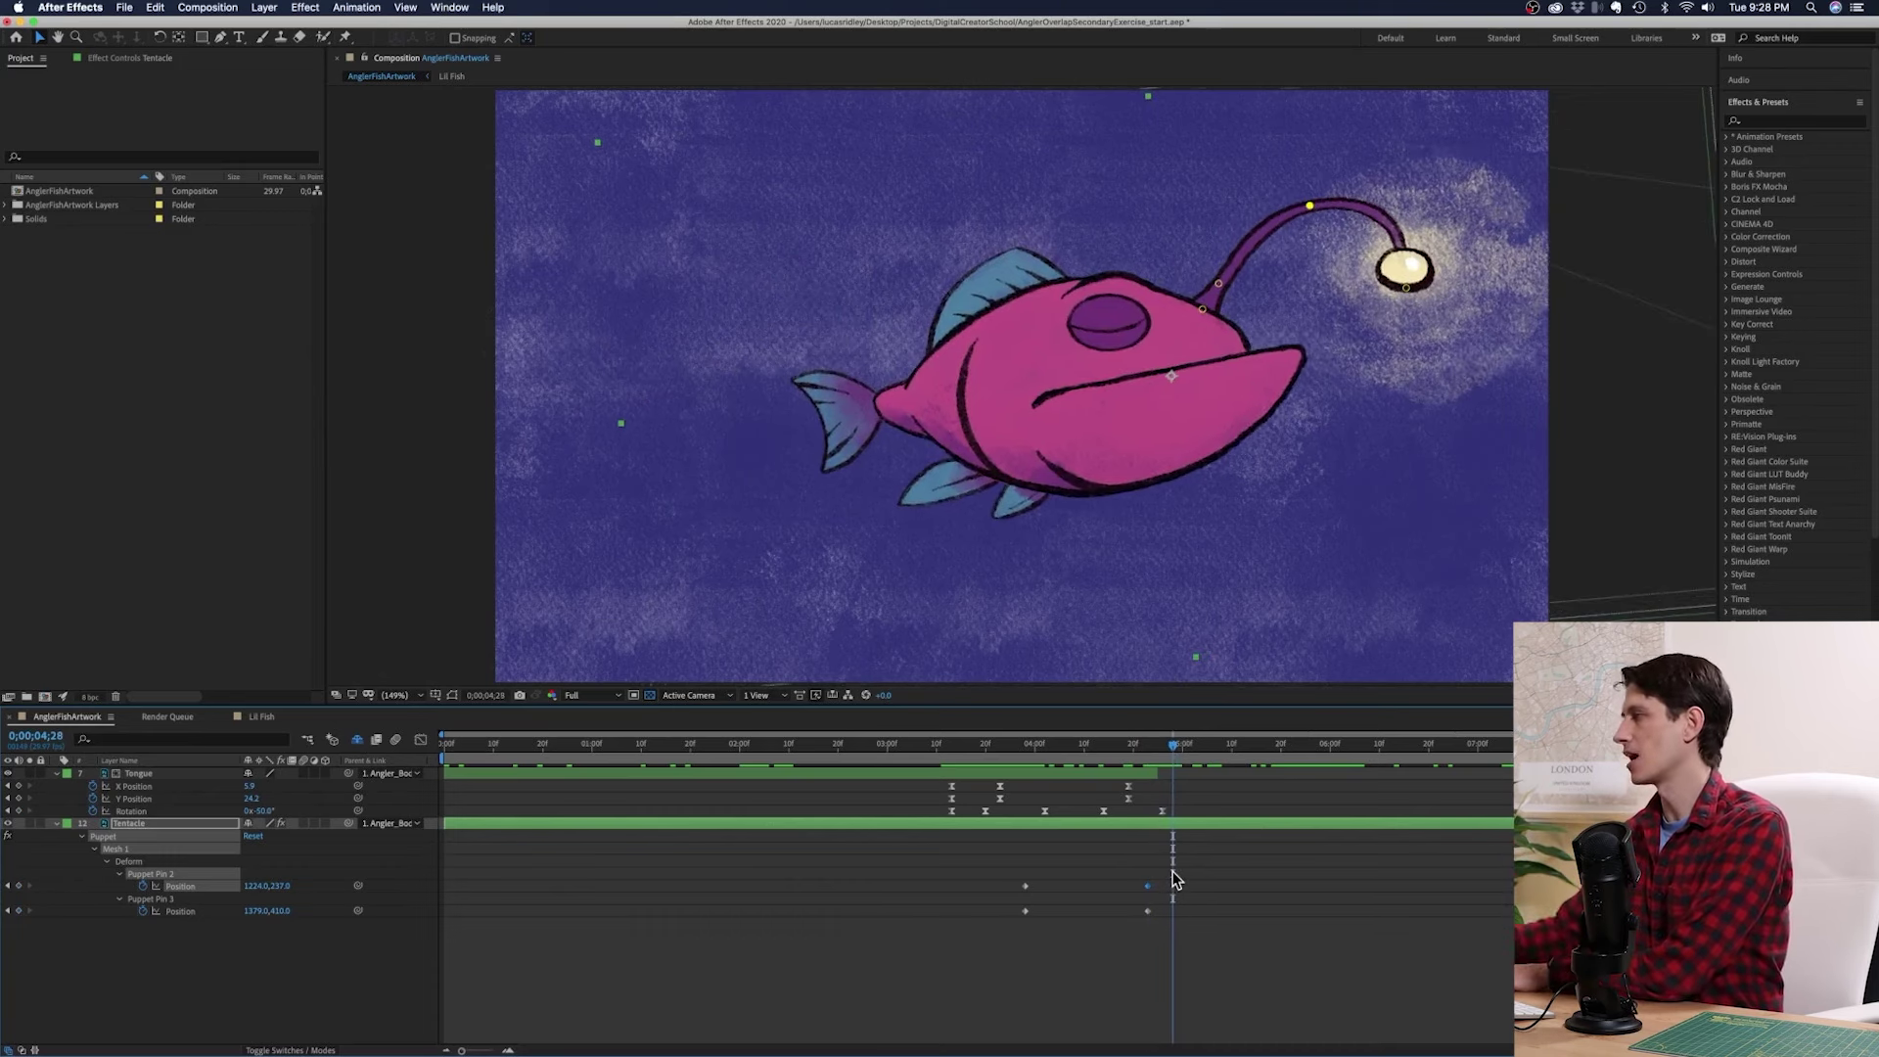
pyautogui.press('pageup')
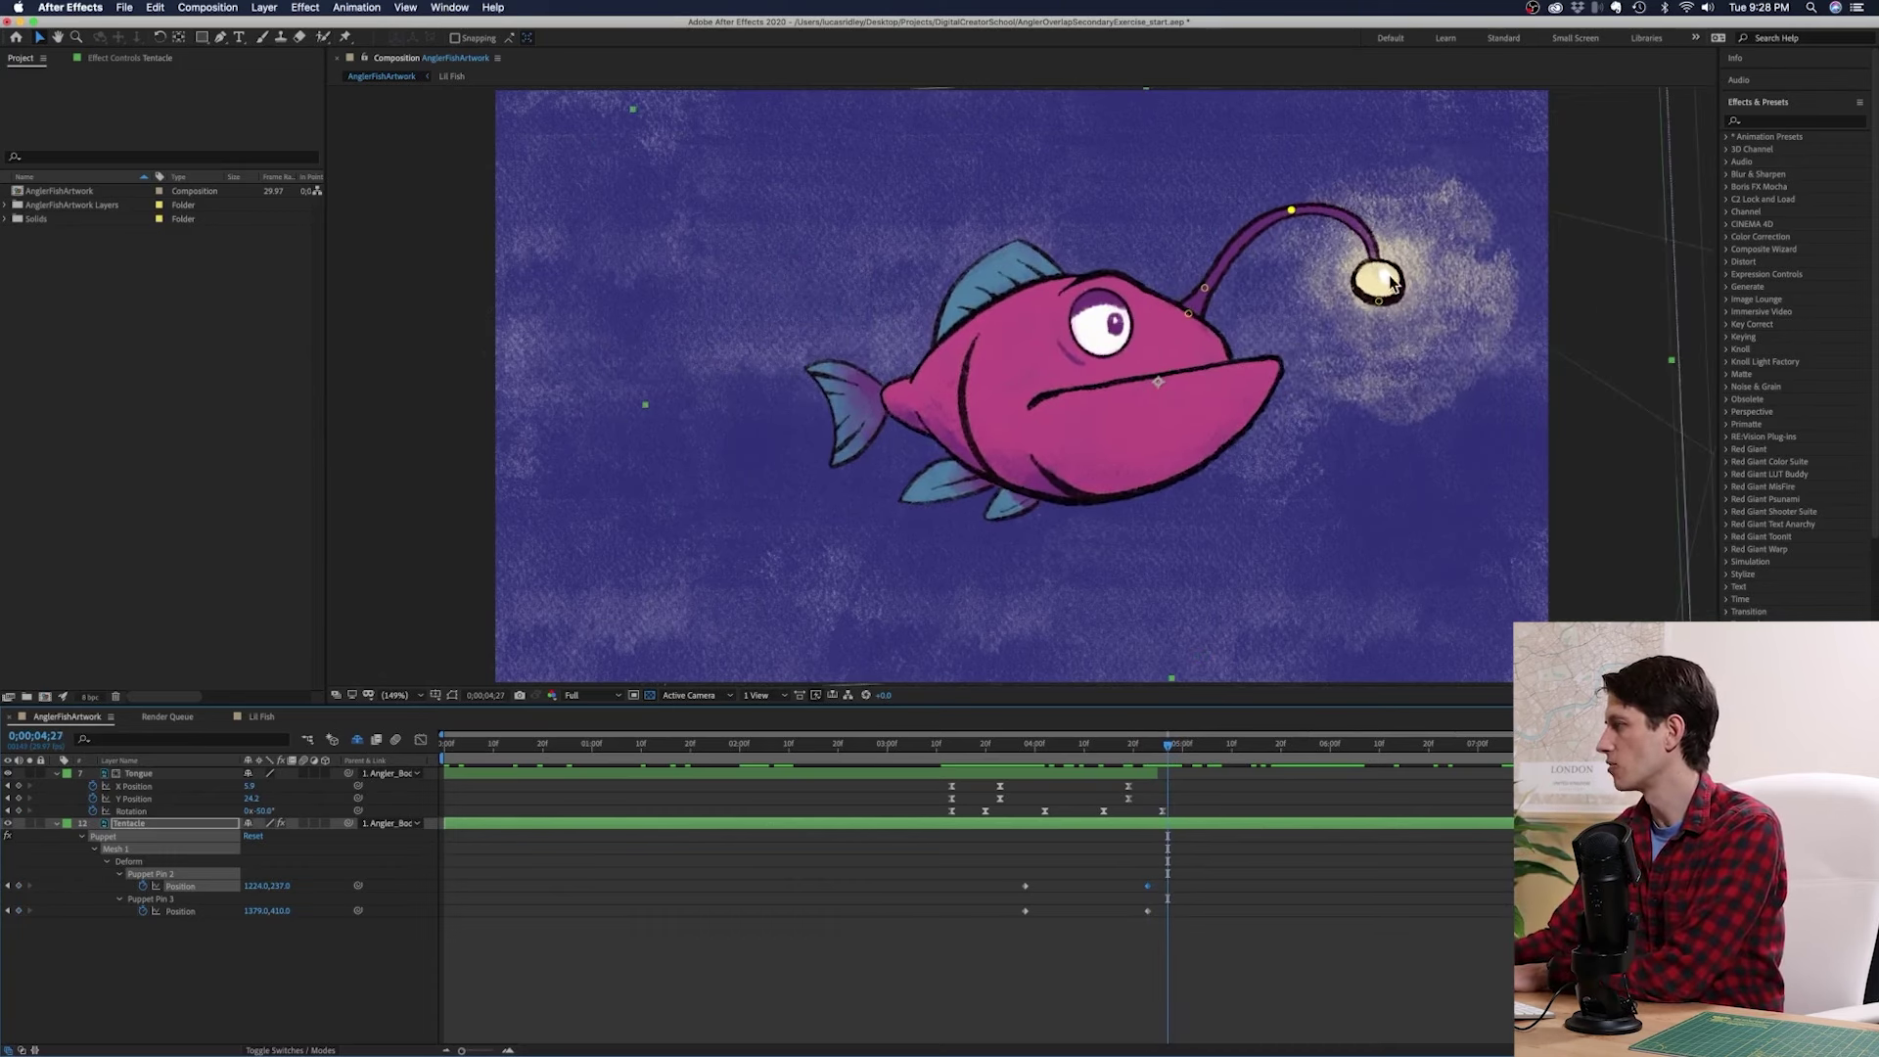
pyautogui.press('pageup')
pyautogui.press('pagedown')
pyautogui.press('pagedown')
pyautogui.press('pagedown')
pyautogui.press('pageup')
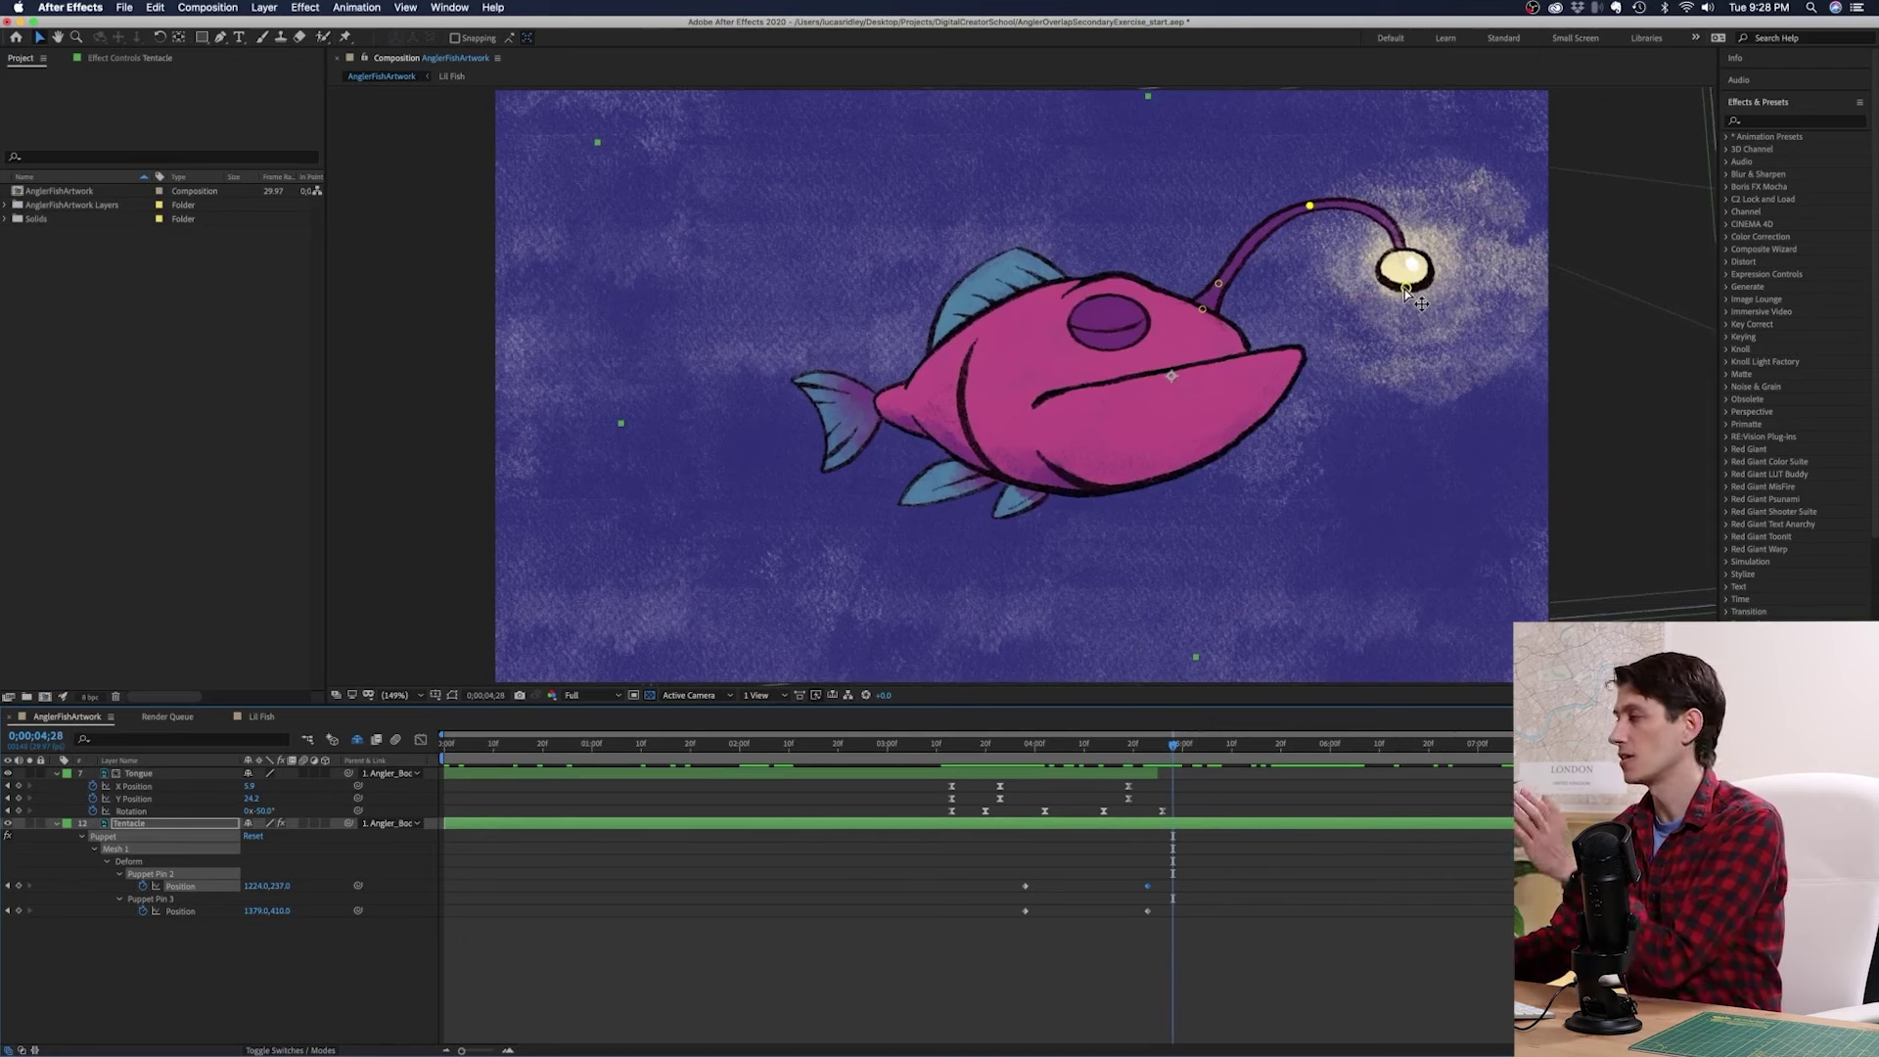
pyautogui.moveTo(1406, 291); pyautogui.dragTo(1371, 296)
pyautogui.moveTo(1309, 206); pyautogui.dragTo(1254, 209)
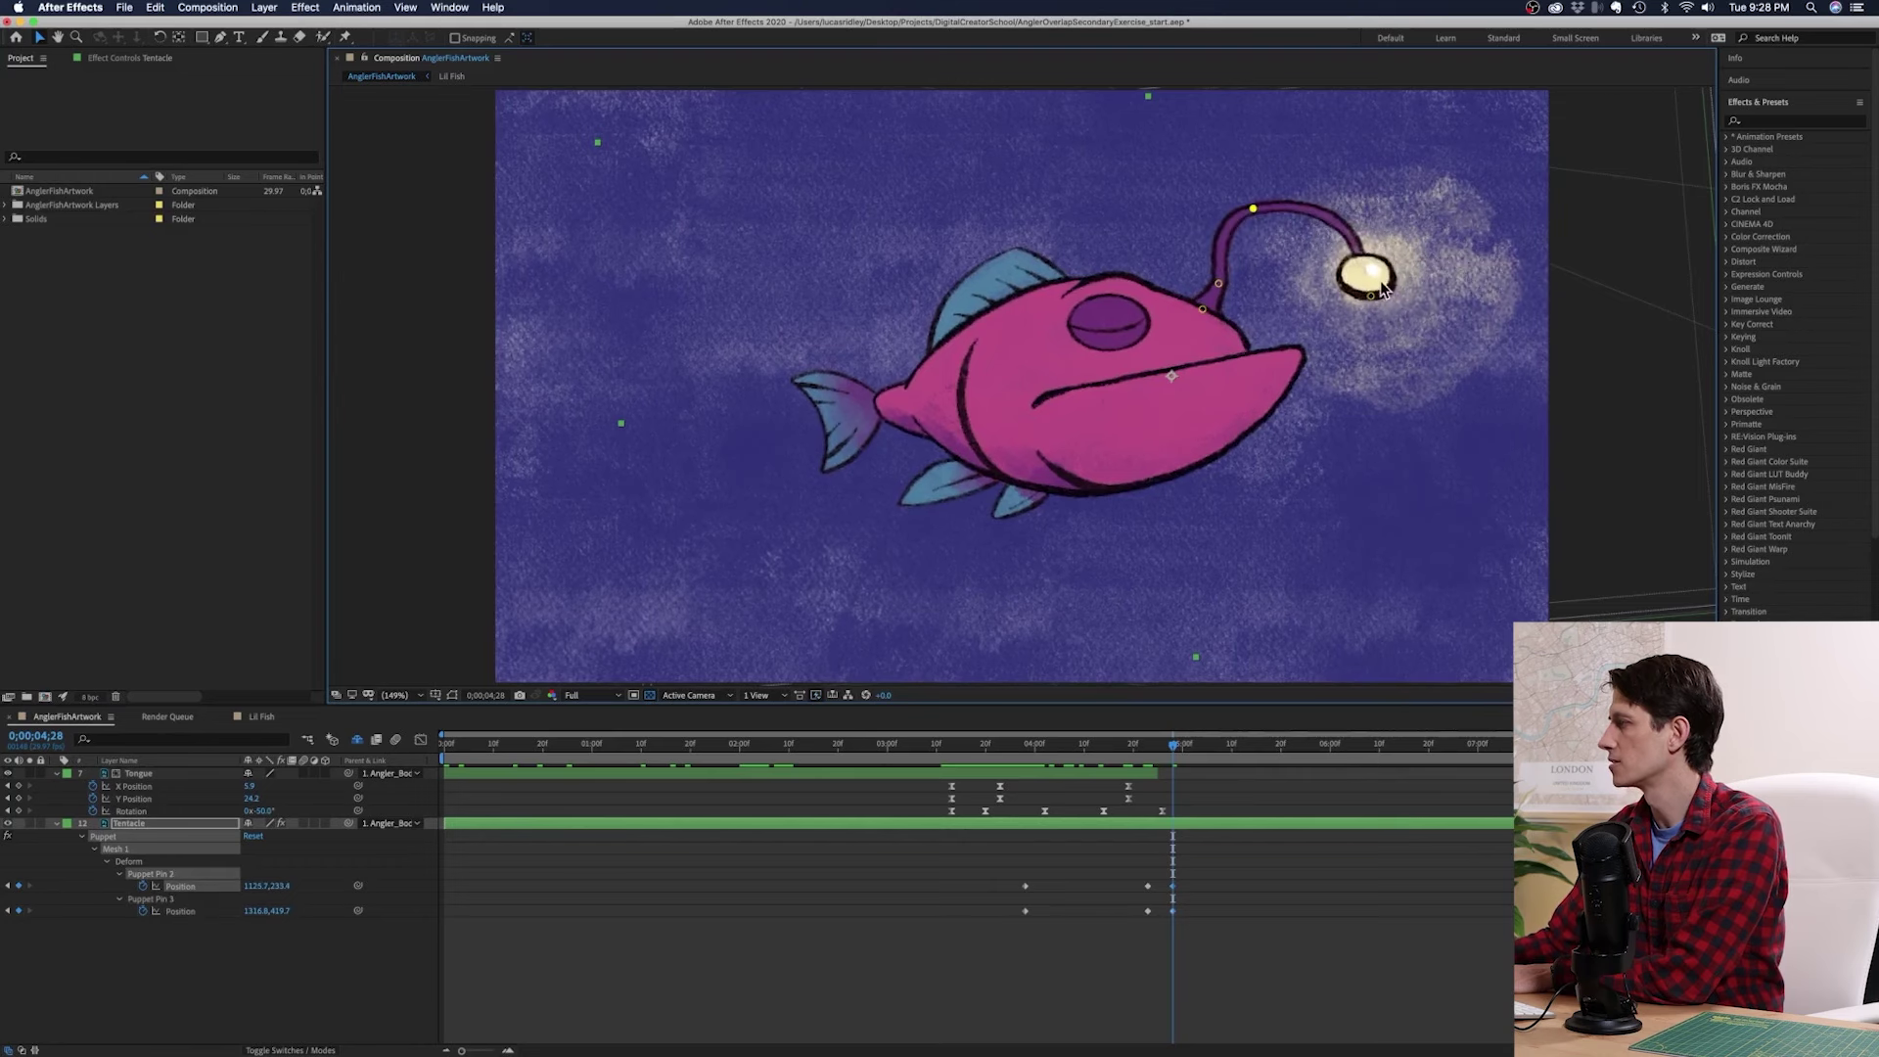
# Step: Bend the tentacle further back at 0;00;04;28, with Puppet Pin 2 at about 1087, 207 and Puppet Pin 3 at about 1173, 409
pyautogui.moveTo(1372, 297); pyautogui.dragTo(1324, 297)
pyautogui.moveTo(1253, 210); pyautogui.dragTo(1230, 197)
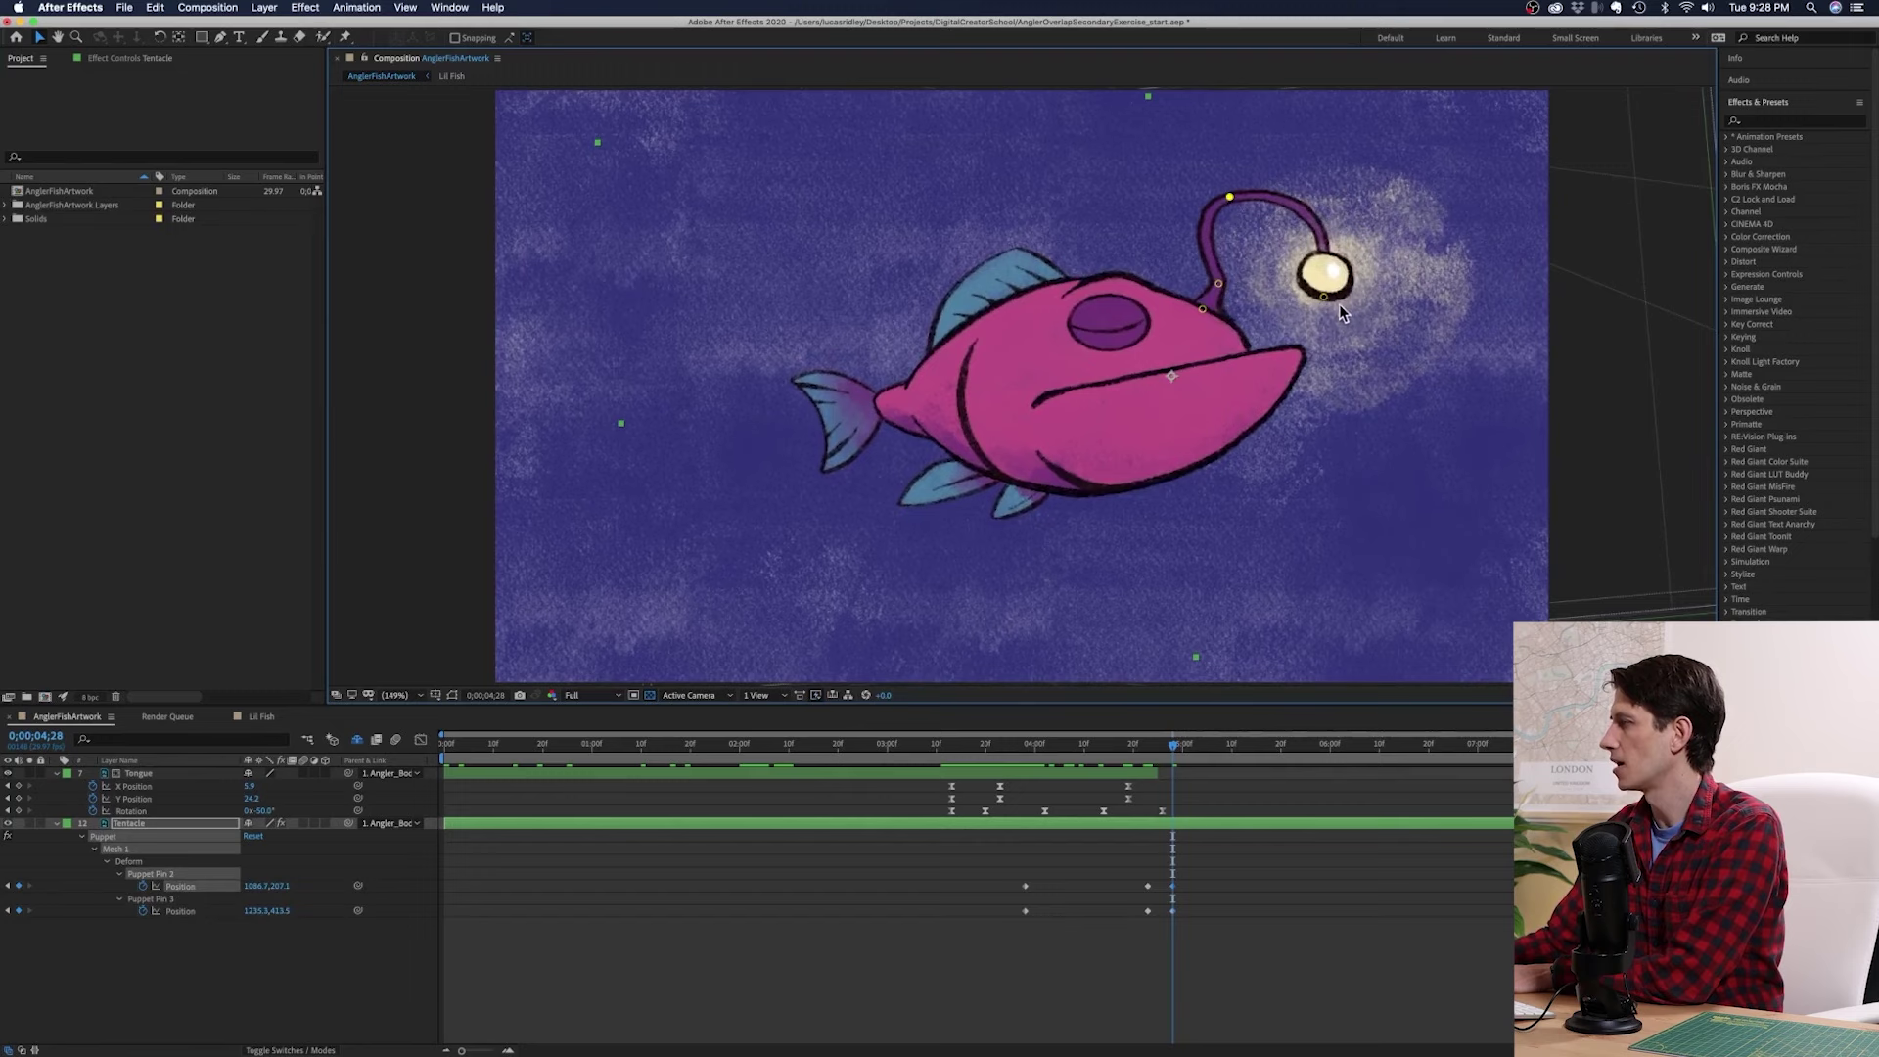
pyautogui.moveTo(1326, 305); pyautogui.dragTo(1293, 307)
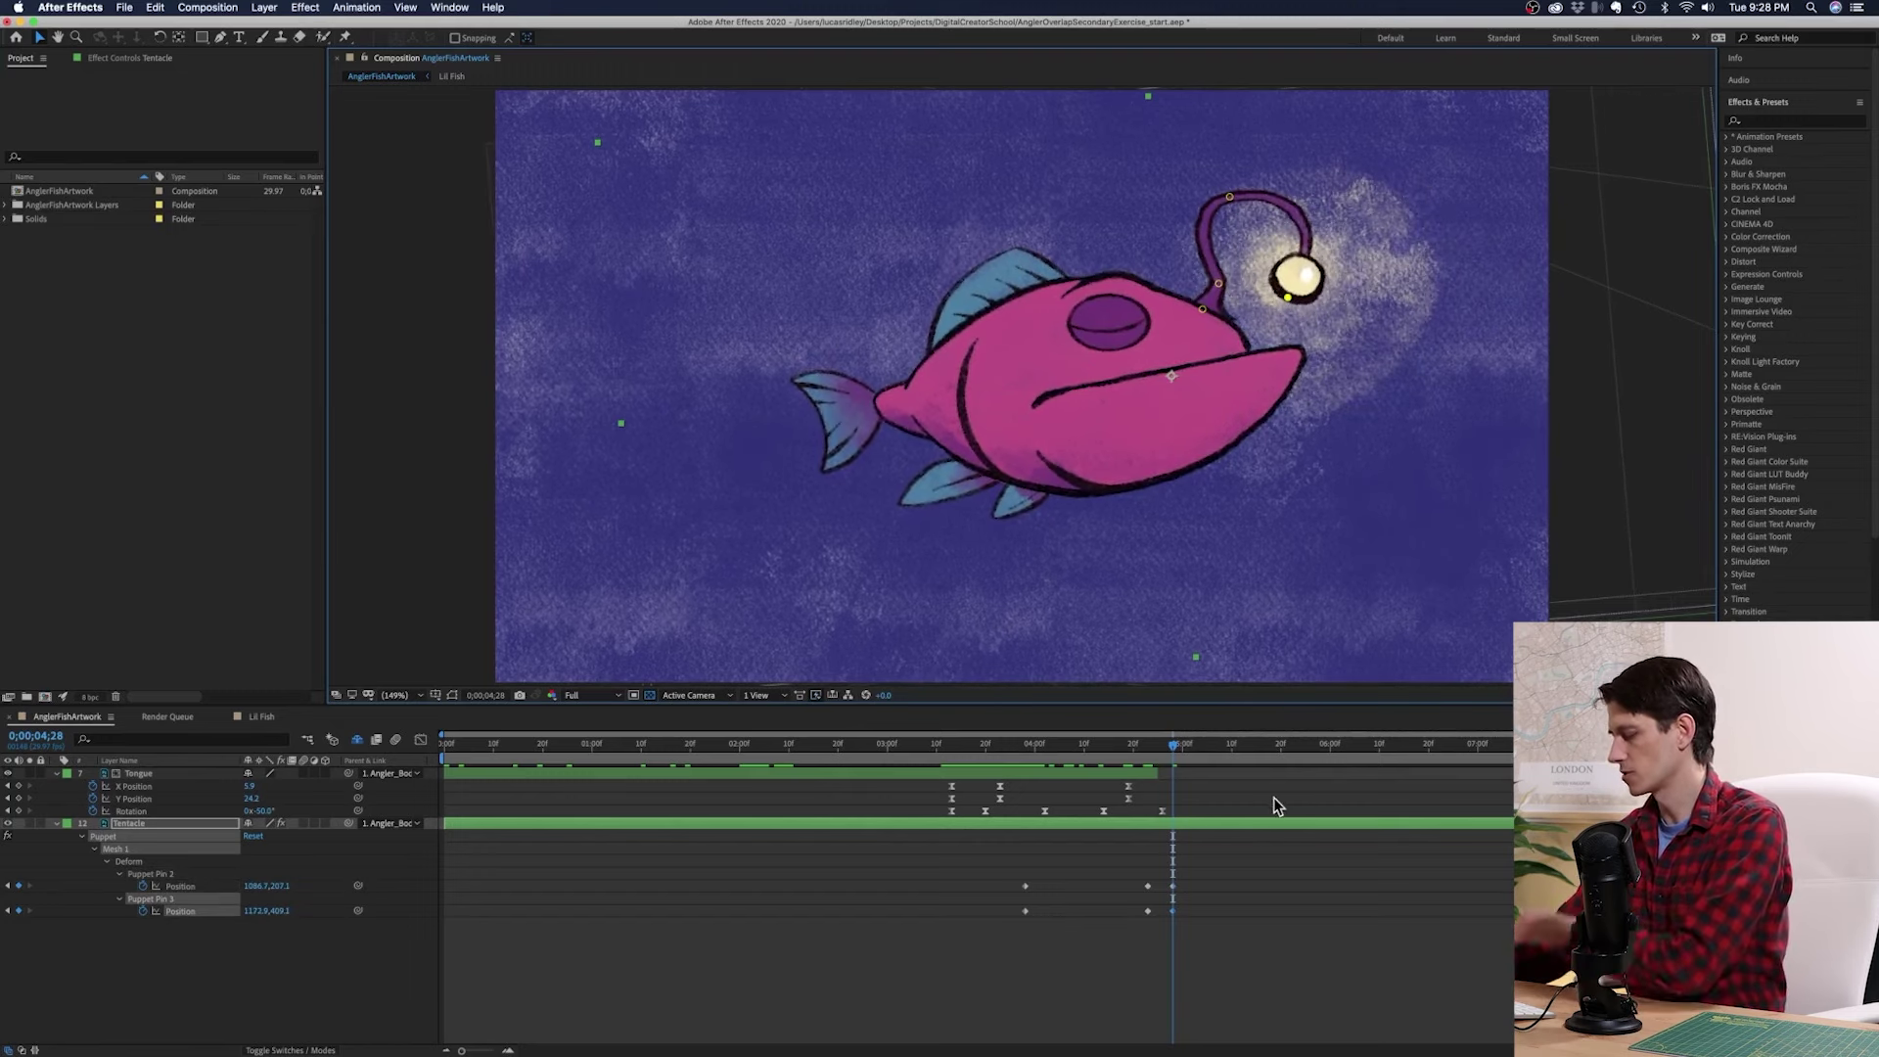
# Step: Copy the Tentacle's first Position keyframes of Puppet Pin 2 and Puppet Pin 3 to 0;00;05;02
pyautogui.press('pagedown')
pyautogui.press('pagedown')
pyautogui.press('pagedown')
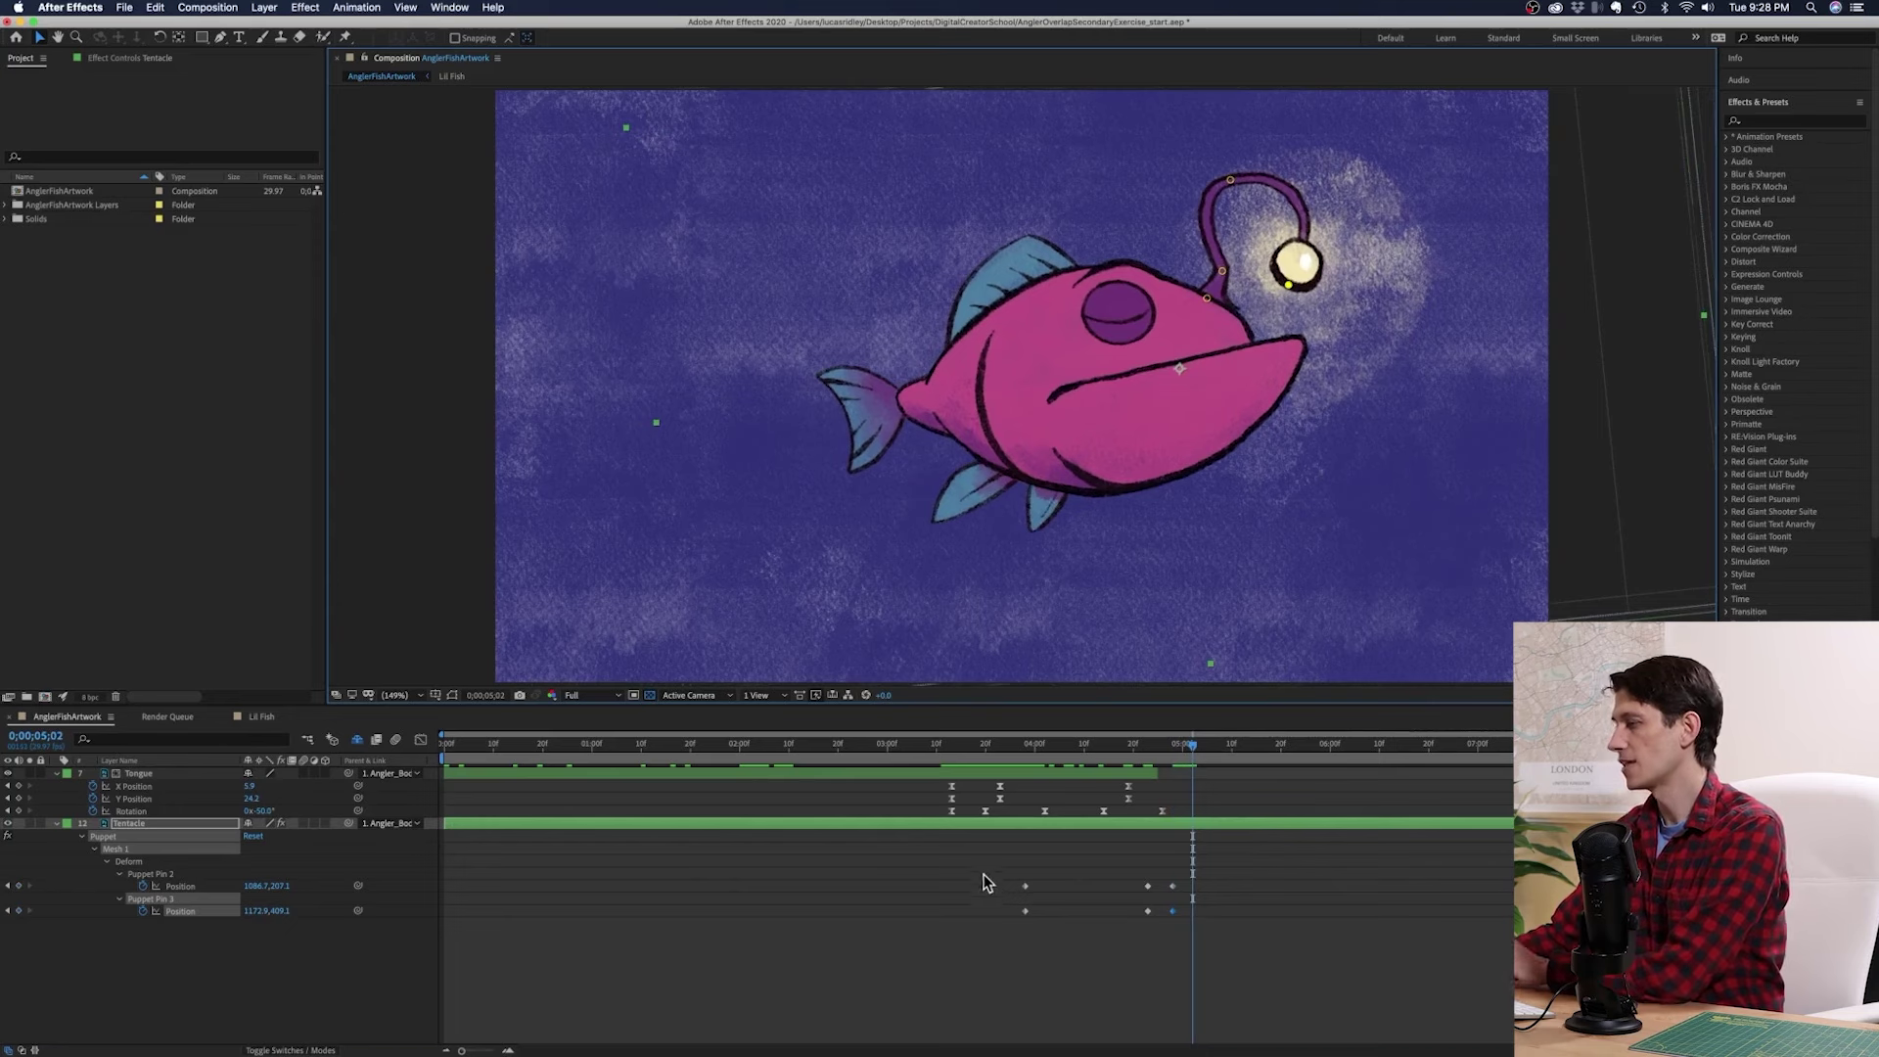
pyautogui.moveTo(983, 873); pyautogui.dragTo(1047, 922)
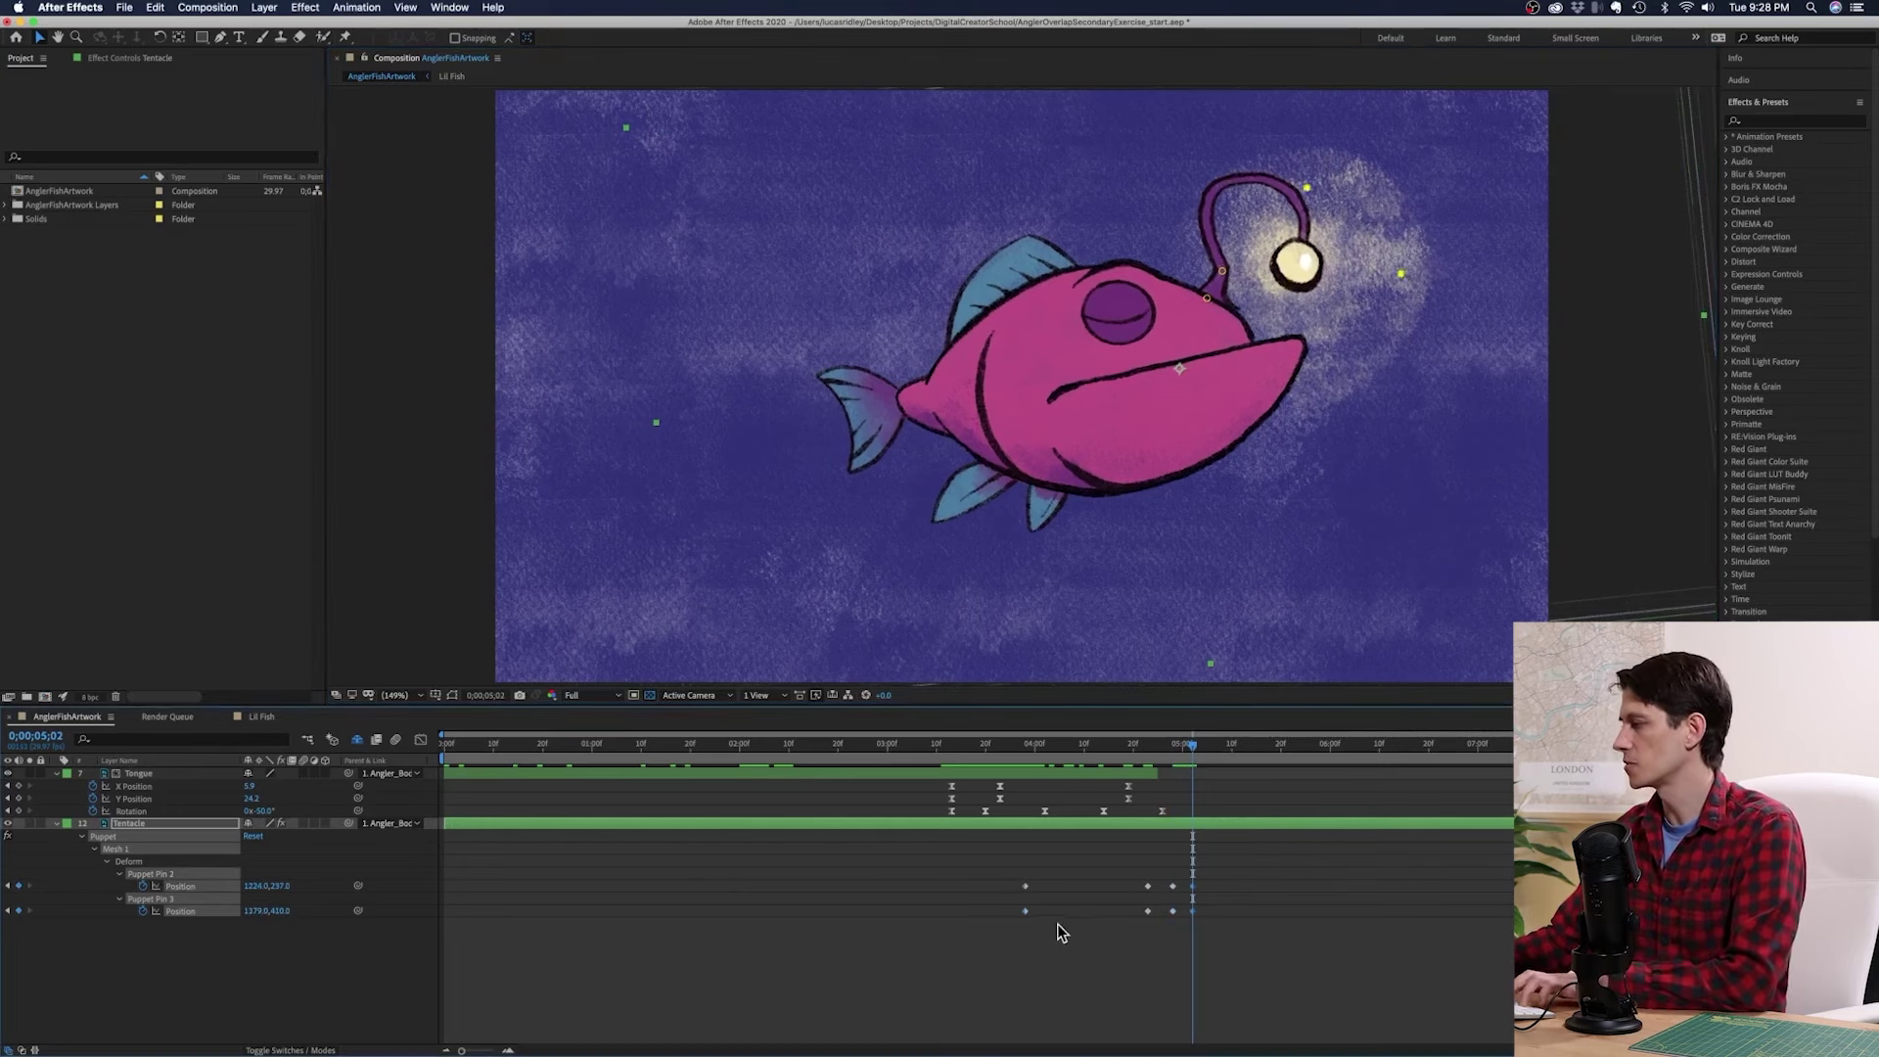
pyautogui.press('super+v')
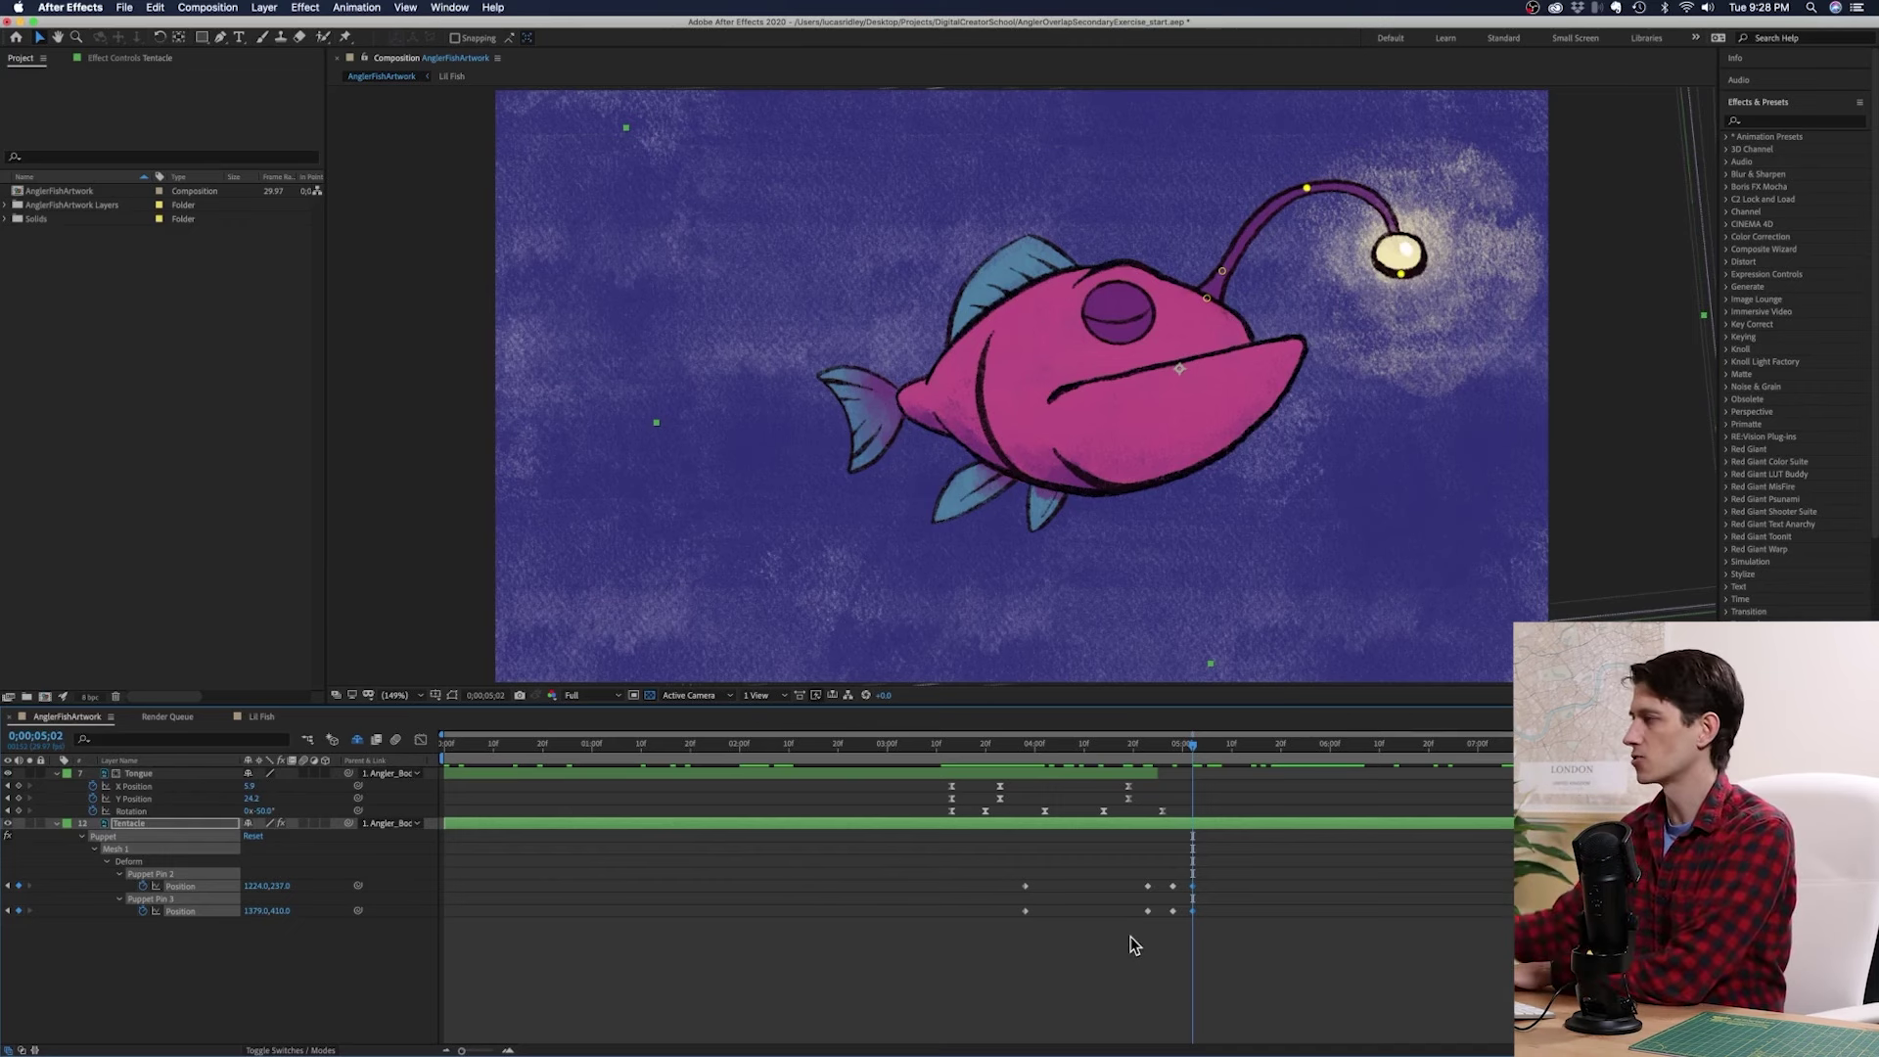
# Step: Examine the tentacle's forward swing frame by frame around 0;00;05;02
pyautogui.press('pagedown')
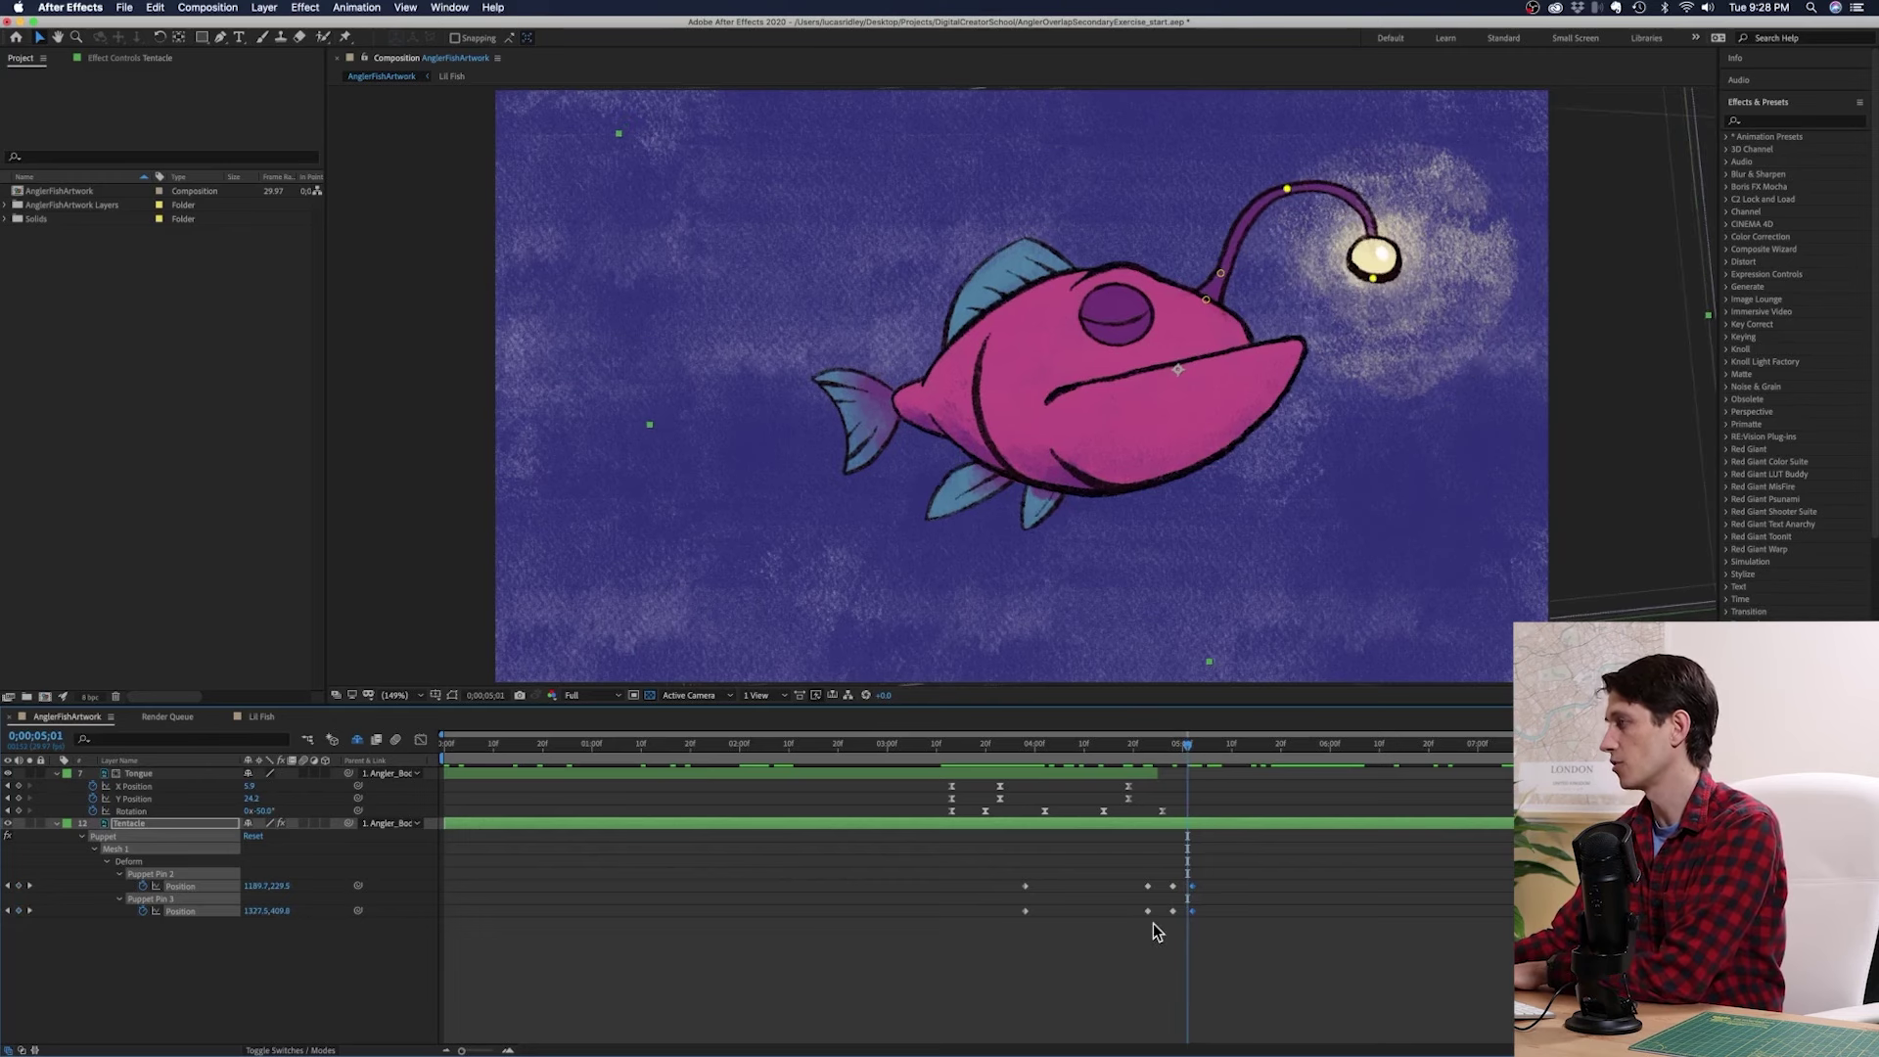
pyautogui.press('pagedown')
pyautogui.press('pageup')
pyautogui.press('pageup')
pyautogui.press('pageup')
pyautogui.press('pageup')
pyautogui.press('pageup')
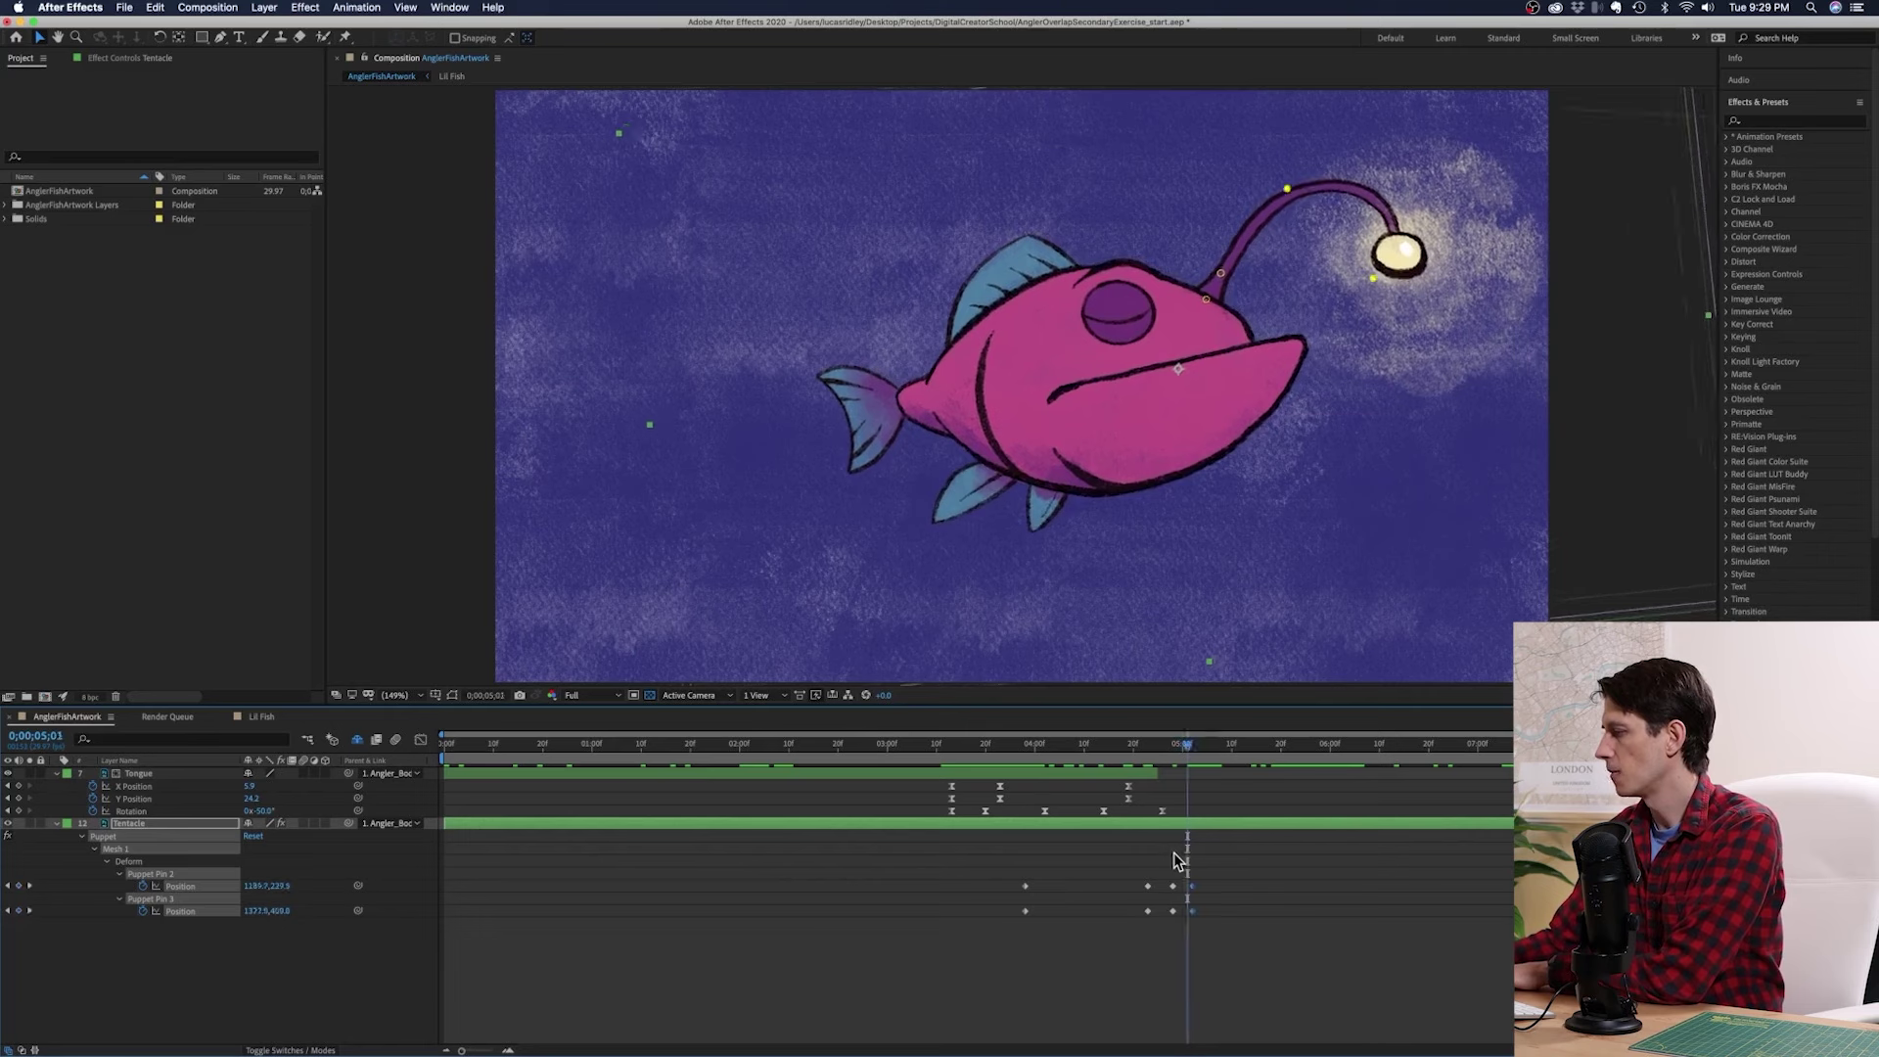
pyautogui.press('pagedown')
pyautogui.press('pagedown')
pyautogui.press('pagedown')
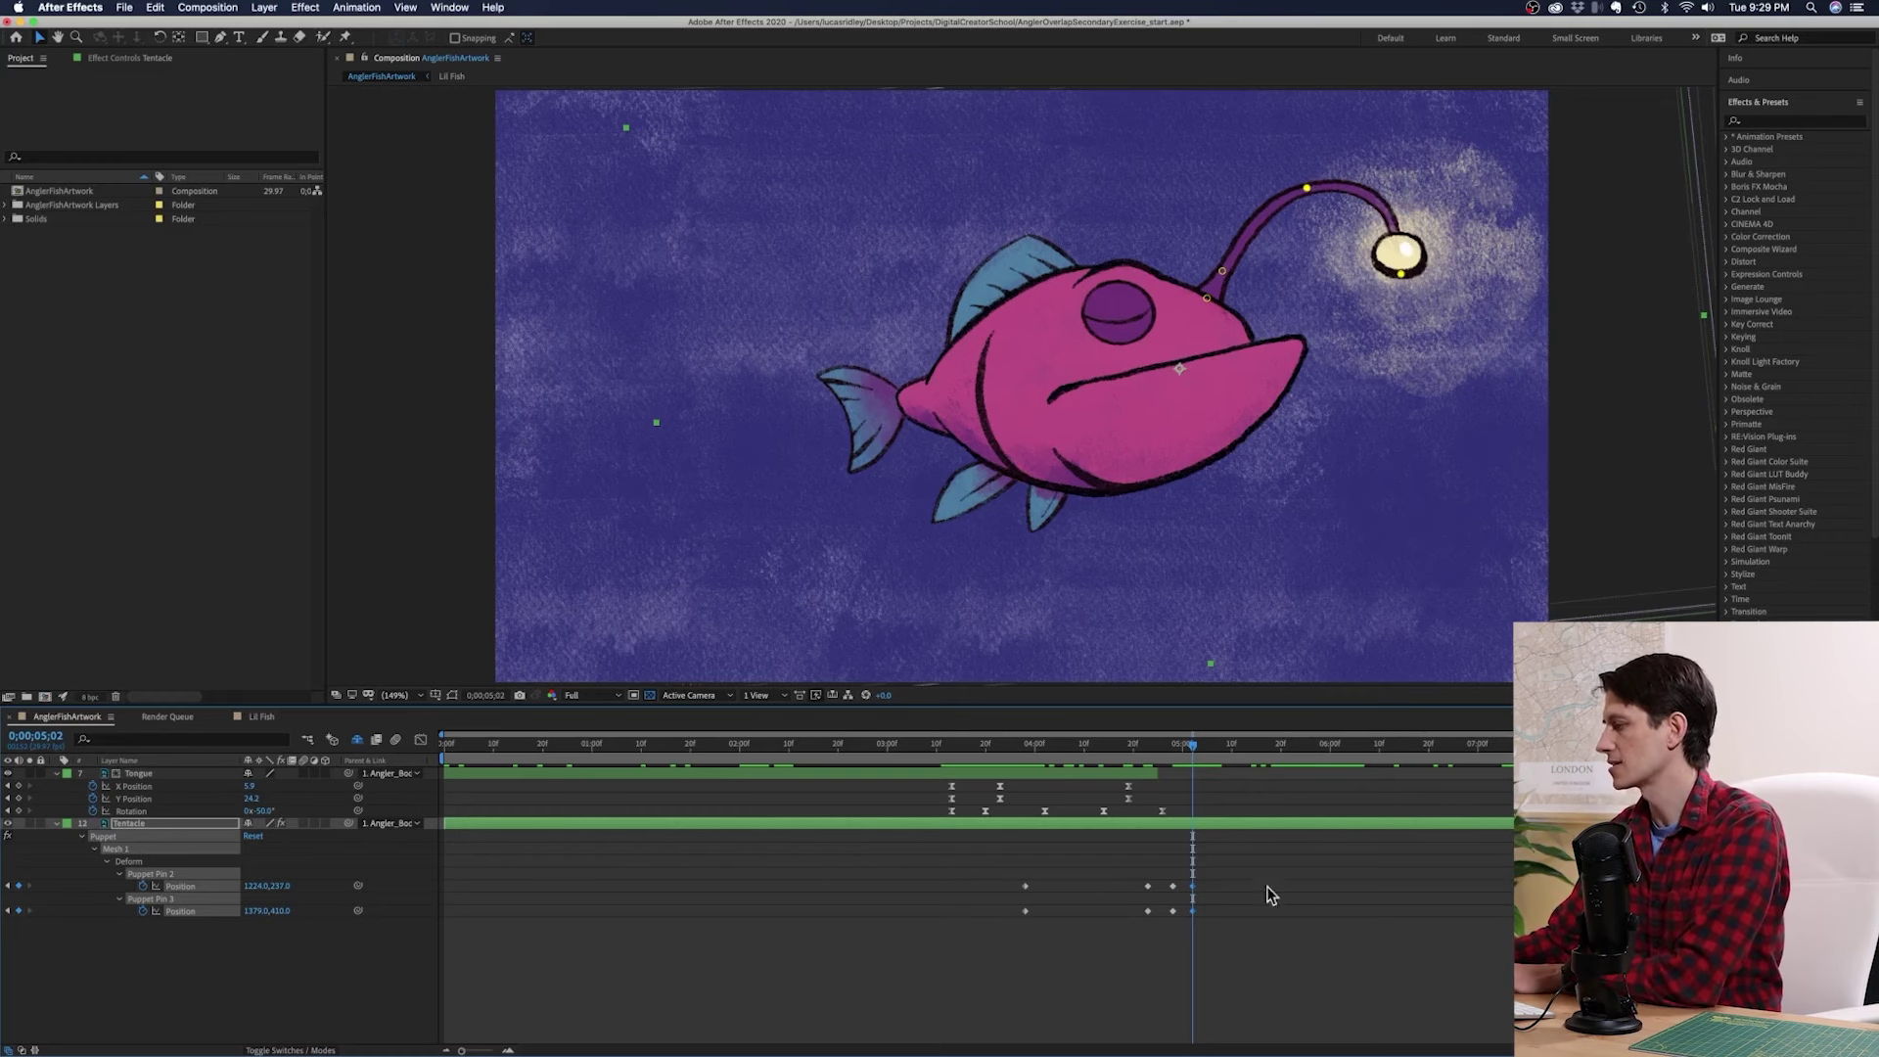
# Step: At 0;00;05;02, overshoot the tentacle forward by moving Puppet Pin 3 to about 1482, 360 and Puppet Pin 2 slightly forward and down
pyautogui.click(1250, 966)
pyautogui.moveTo(1403, 277); pyautogui.dragTo(1435, 250)
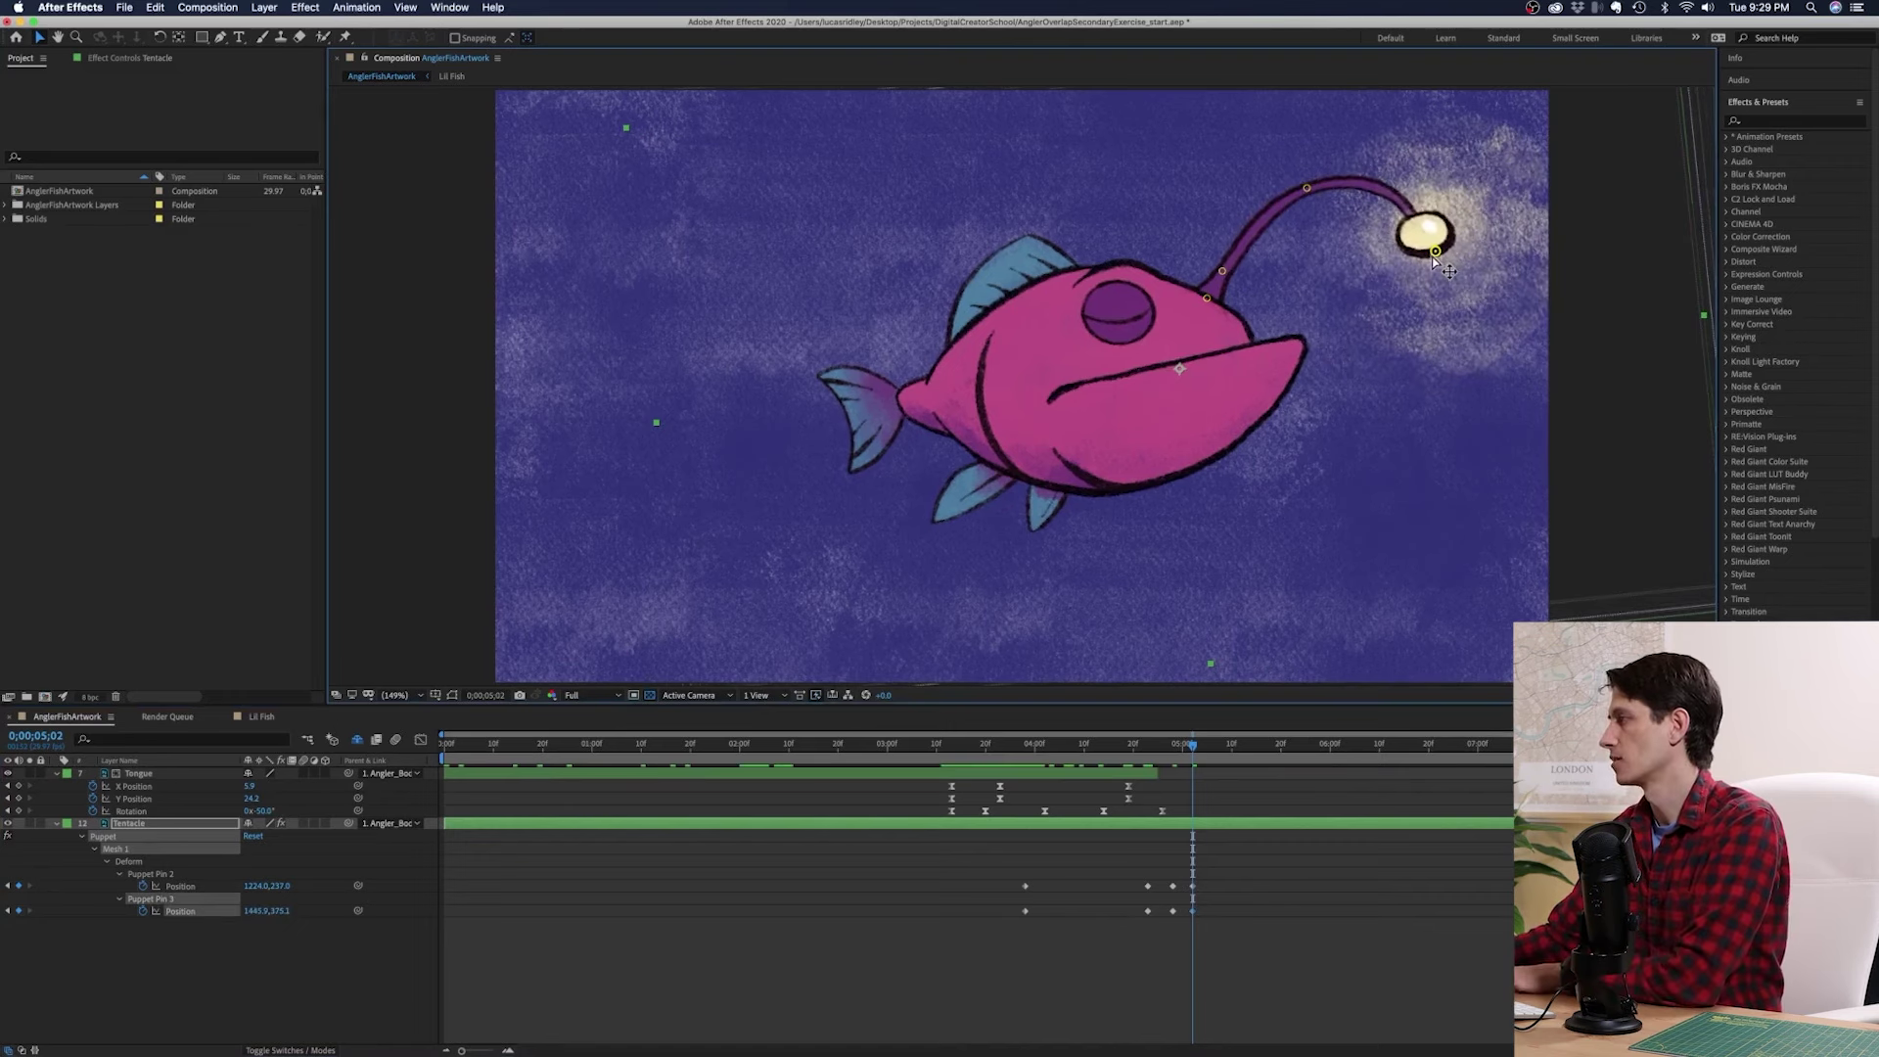
pyautogui.moveTo(1436, 252); pyautogui.dragTo(1442, 248)
pyautogui.moveTo(1307, 188); pyautogui.dragTo(1313, 194)
pyautogui.moveTo(1442, 248); pyautogui.dragTo(1461, 249)
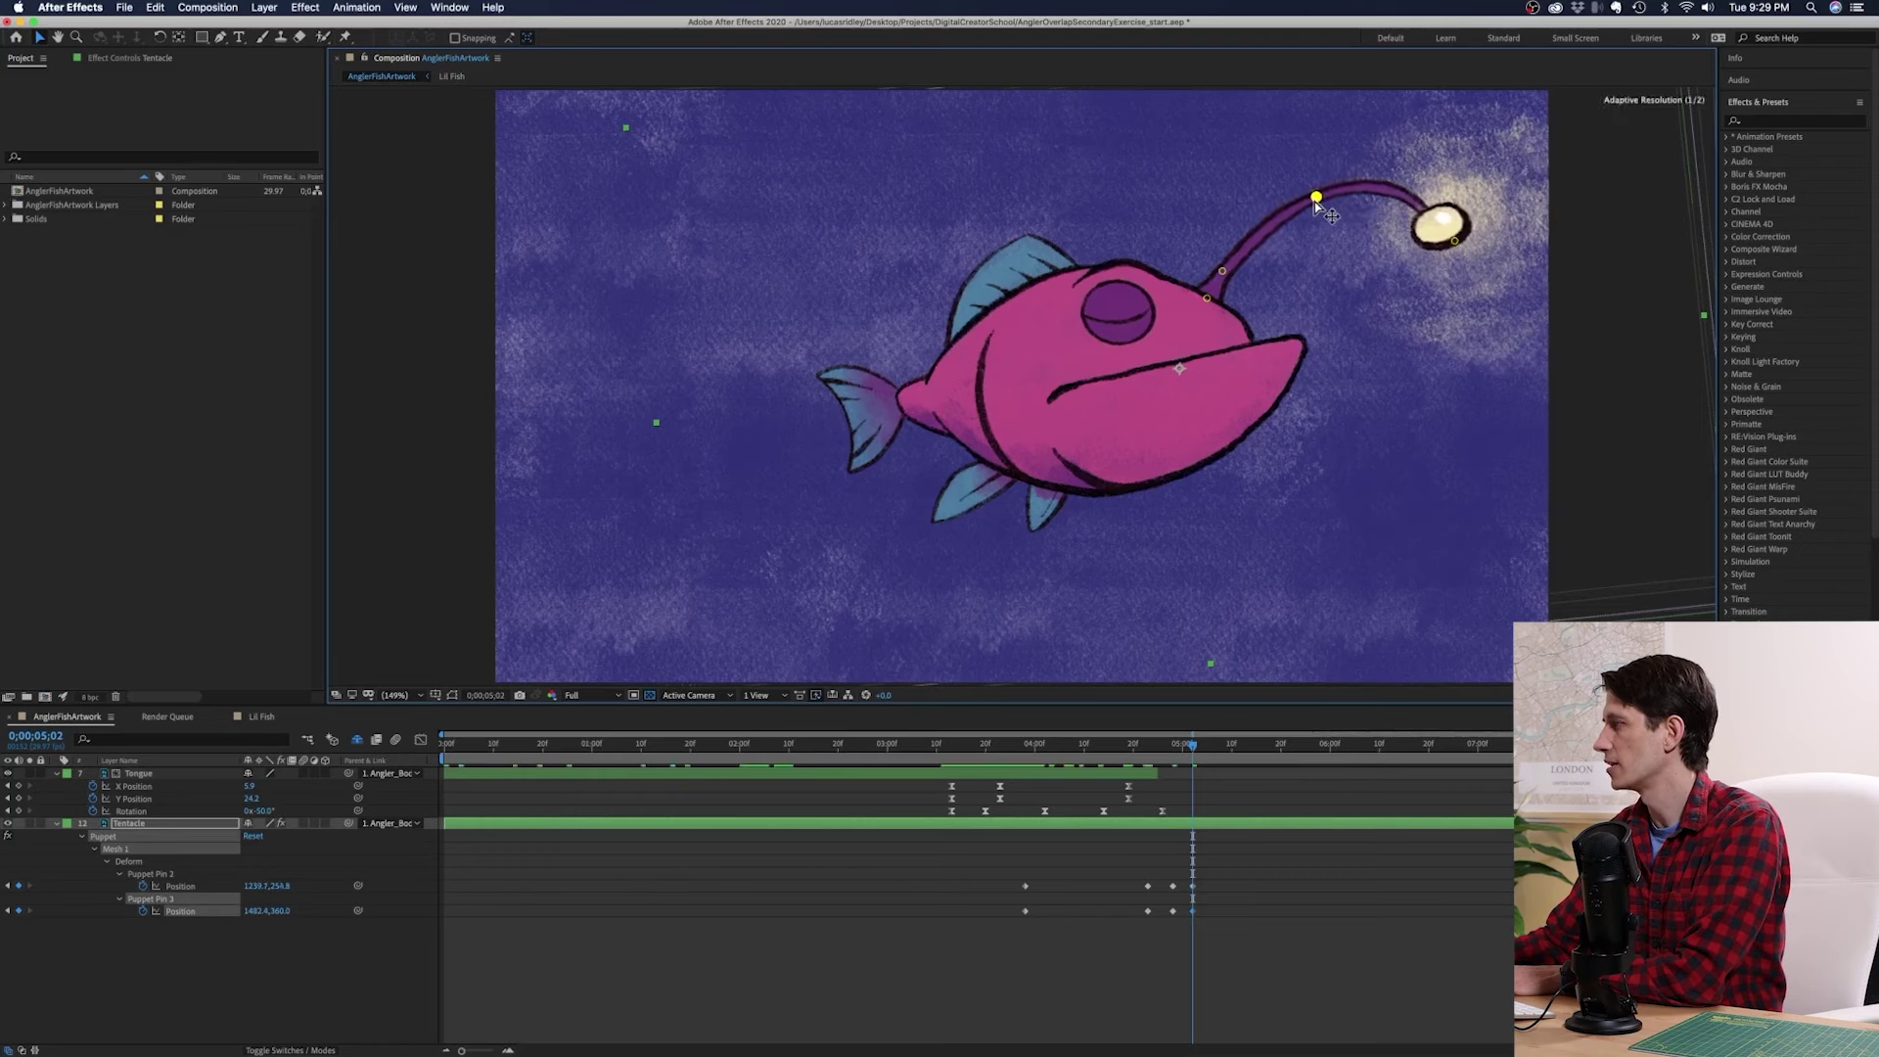
pyautogui.moveTo(1313, 200); pyautogui.dragTo(1317, 202)
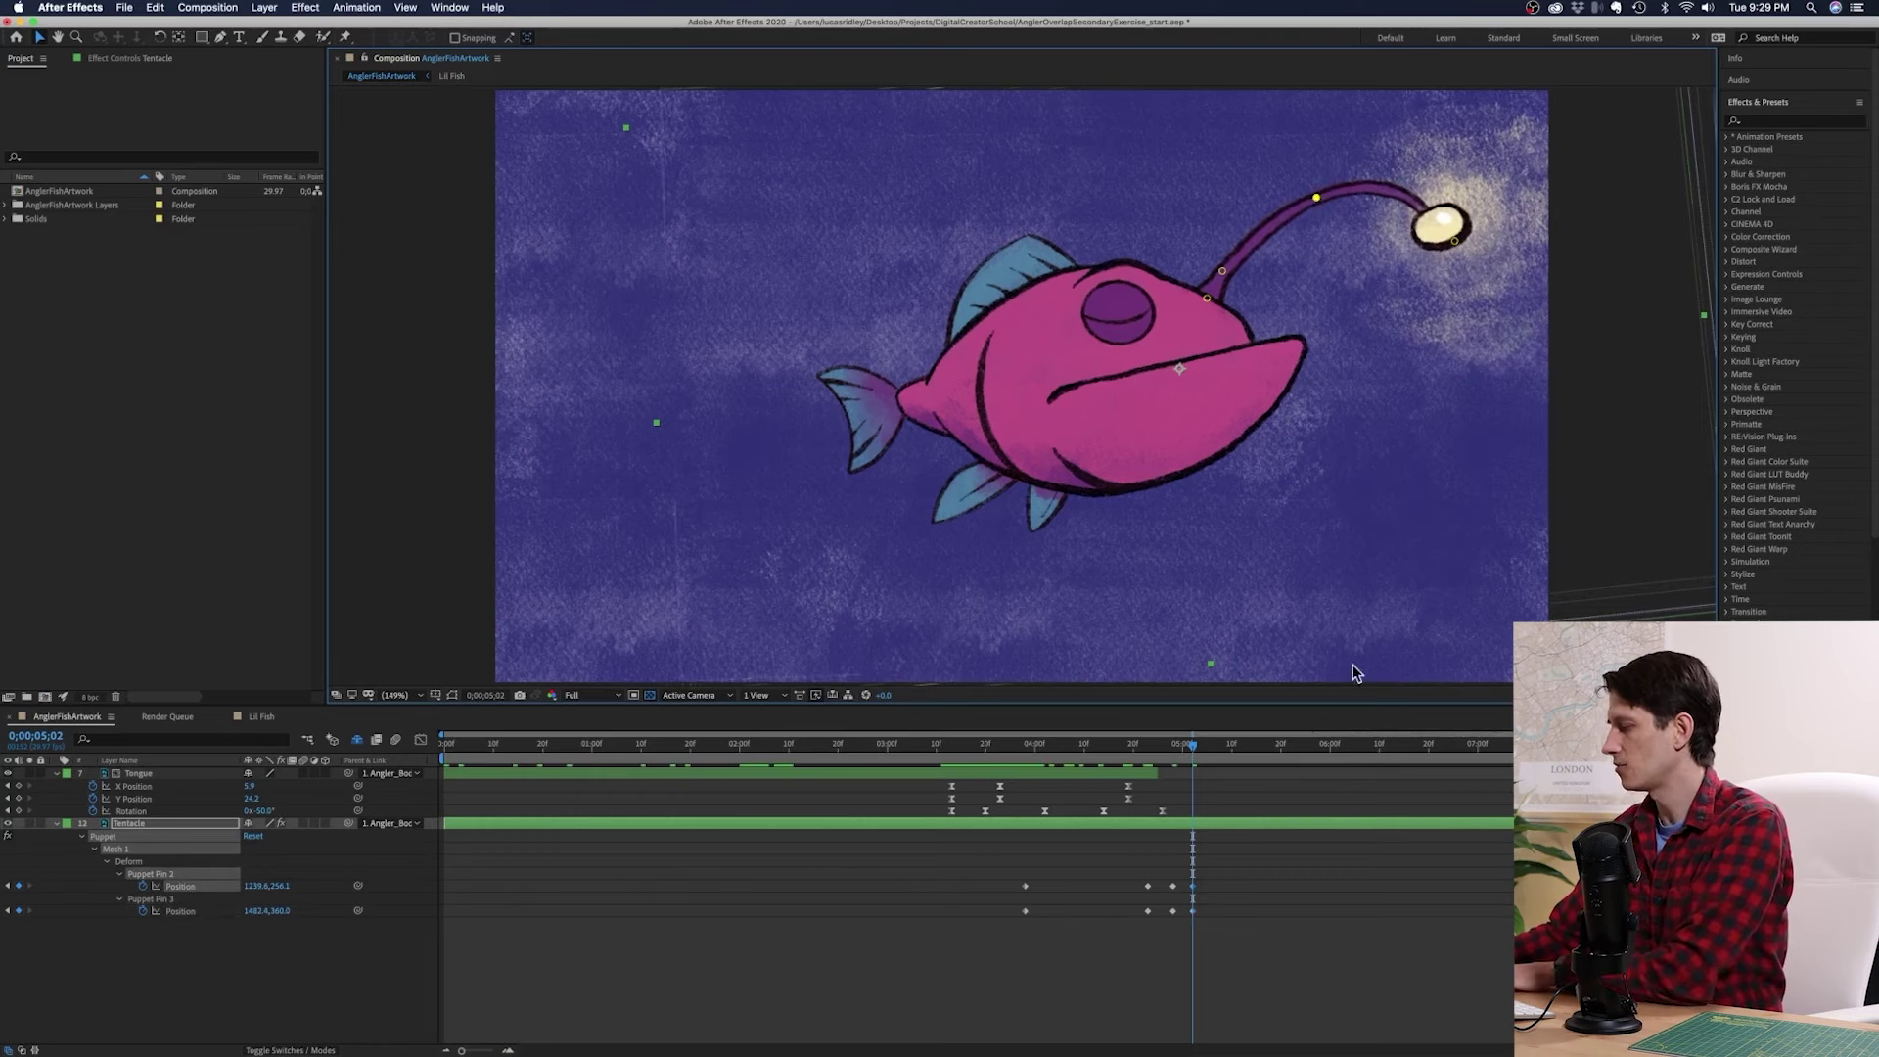
# Step: Copy the Tentacle's rest-pose Position keyframes of Puppet Pin 2 and Puppet Pin 3 to 0;00;05;12
pyautogui.press('pagedown')
pyautogui.press('pagedown')
pyautogui.press('pagedown')
pyautogui.press('pagedown')
pyautogui.press('pagedown')
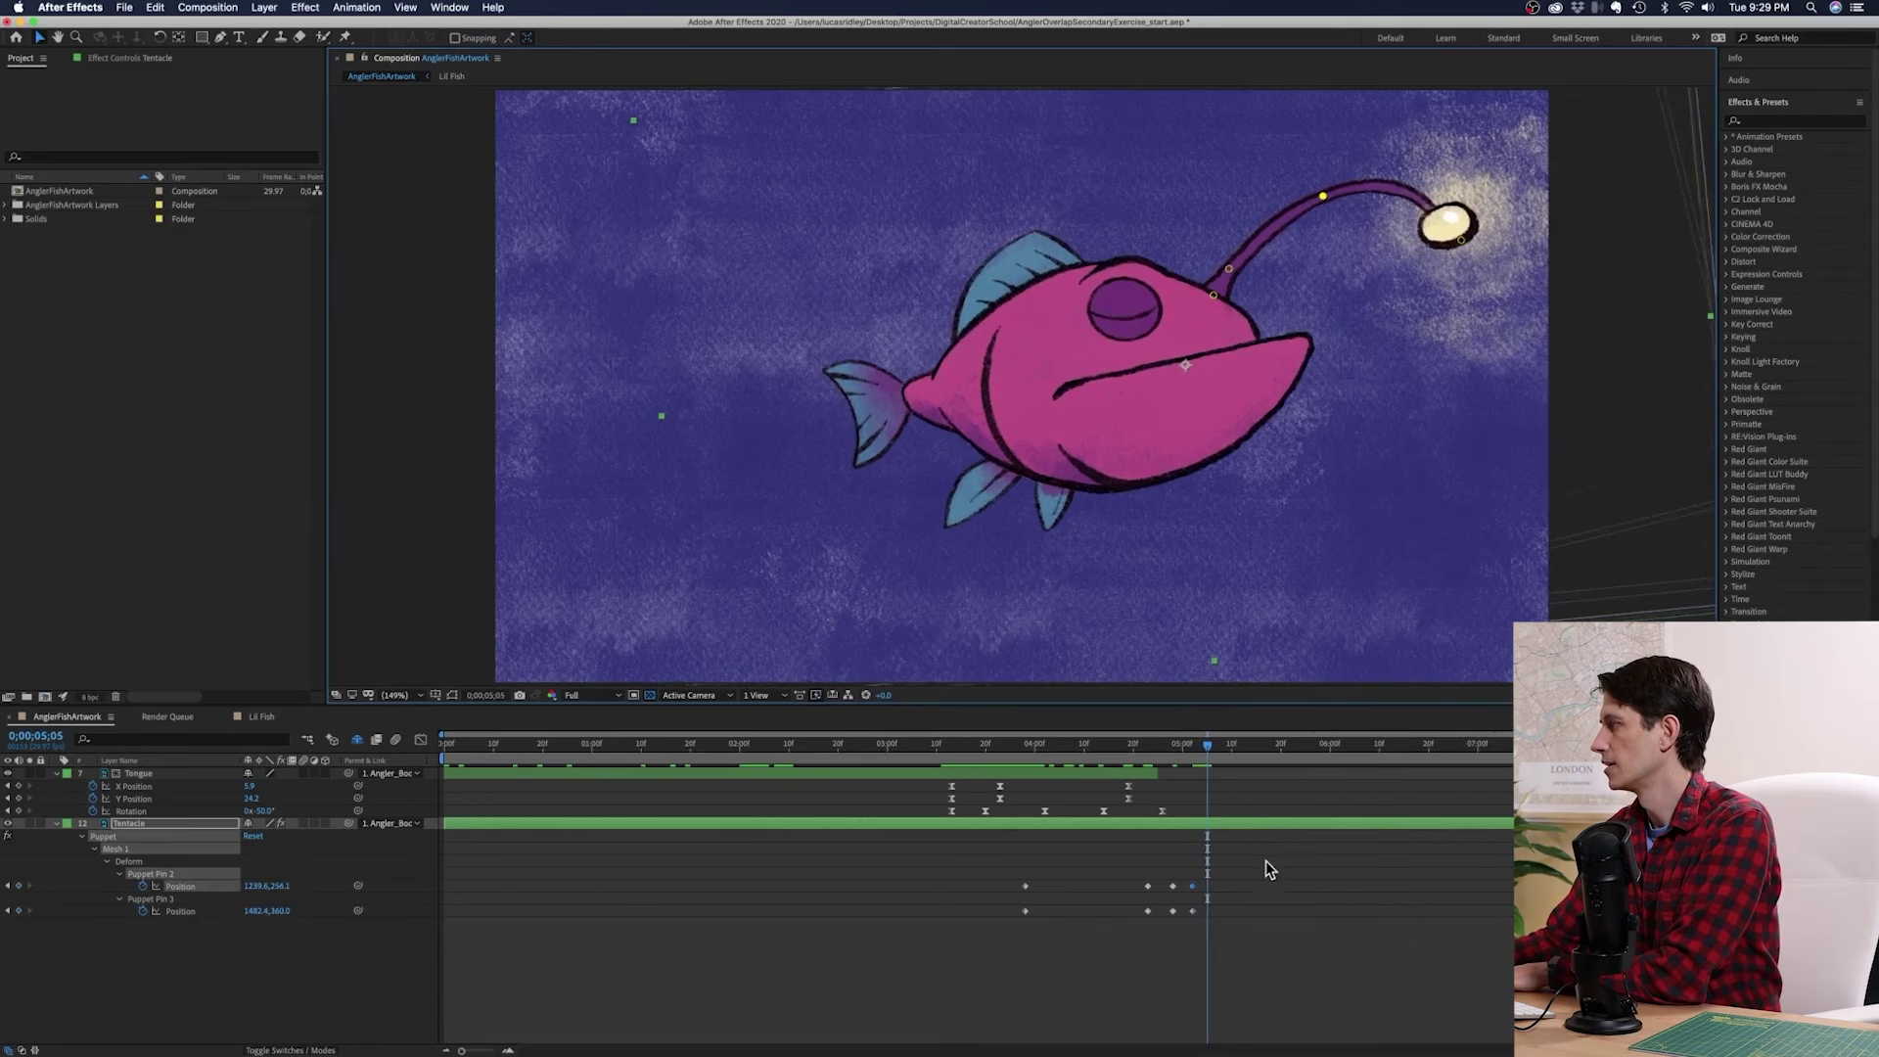
pyautogui.press('pagedown')
pyautogui.press('pagedown')
pyautogui.press('pagedown')
pyautogui.press('pagedown')
pyautogui.press('pagedown')
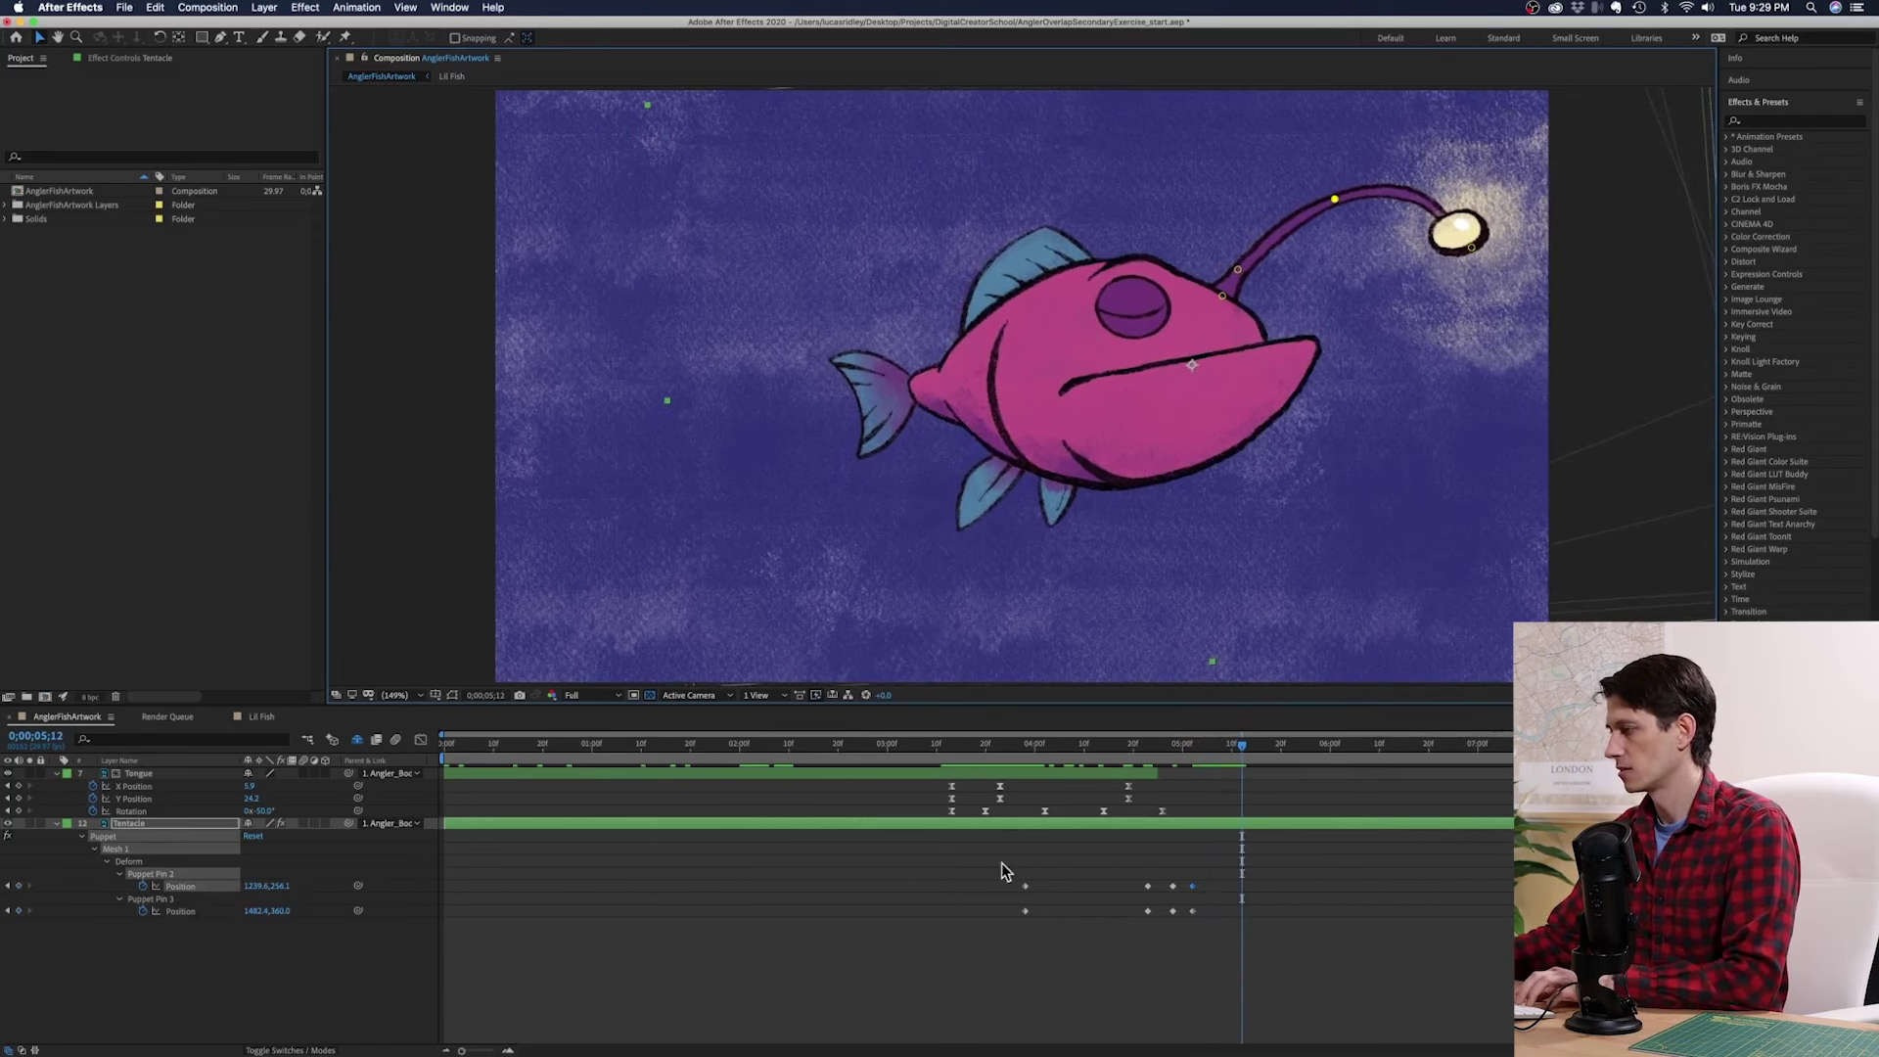
pyautogui.press('super+v')
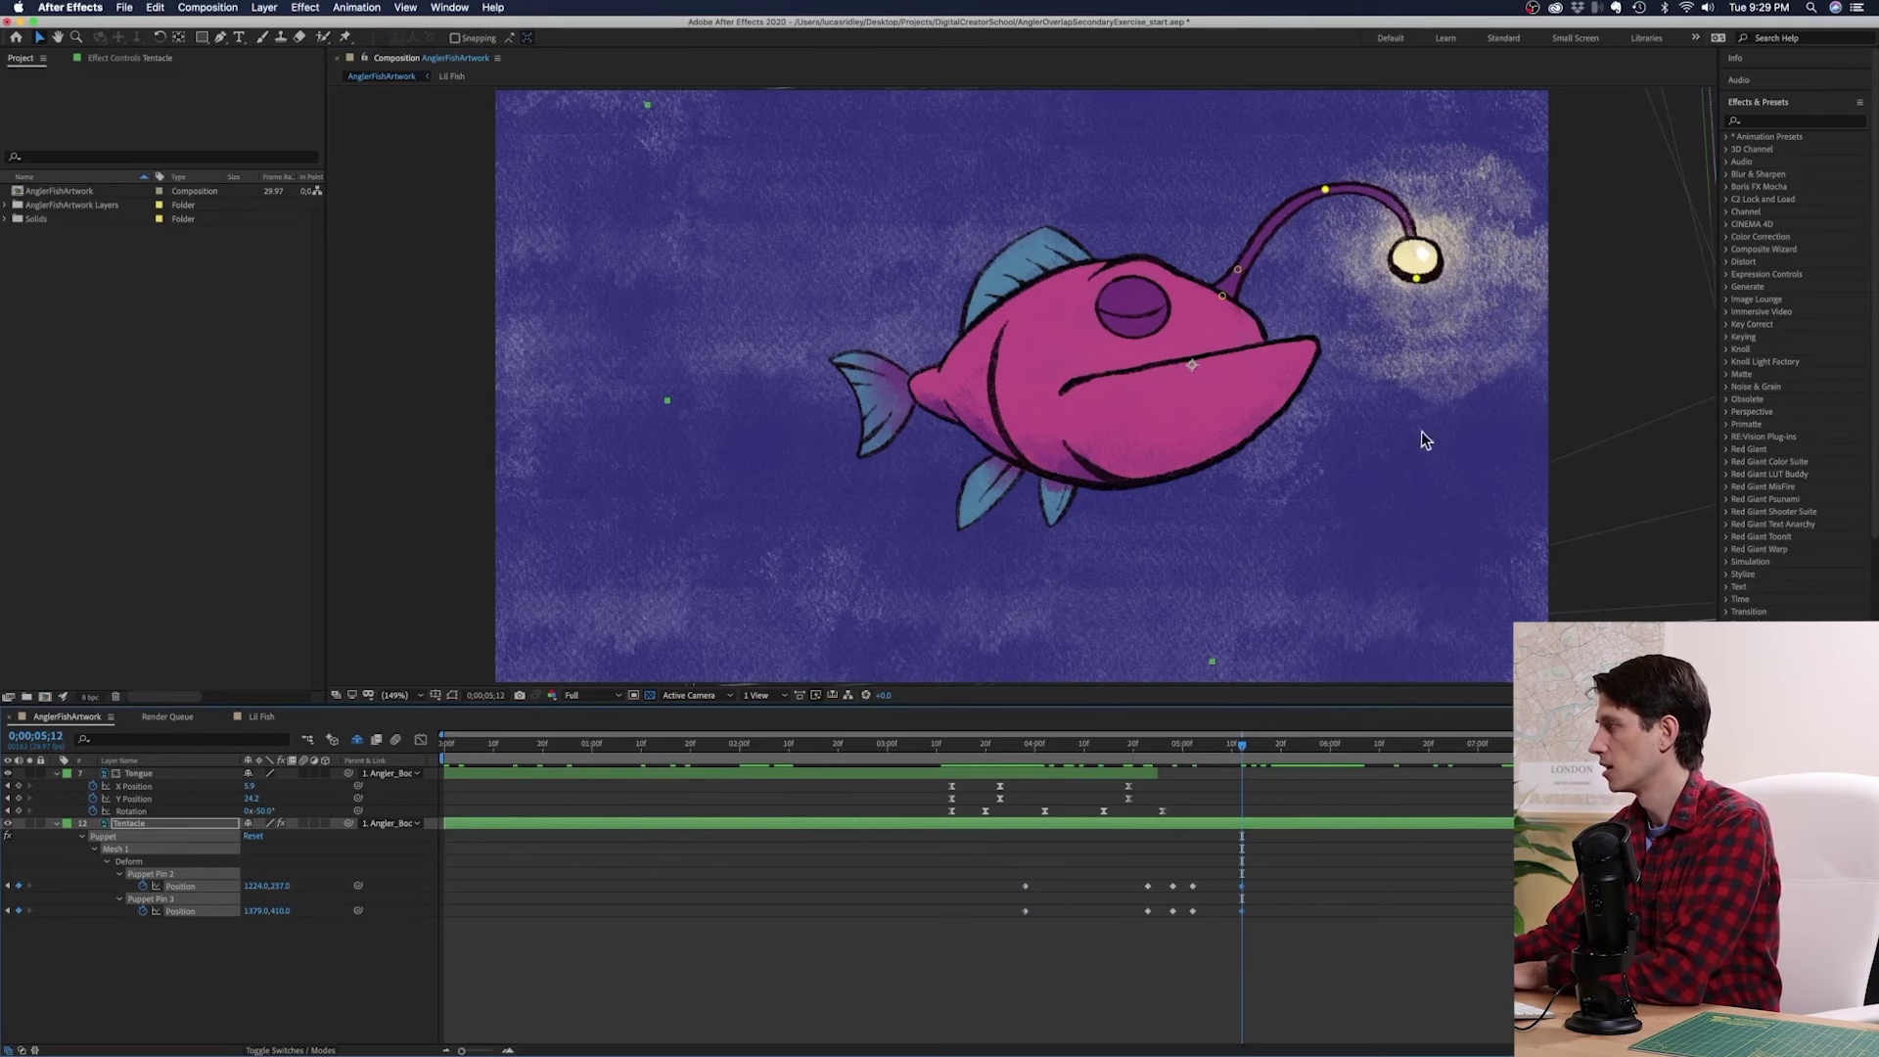
# Step: At 0;00;05;12, swing the tentacle slightly back, with Puppet Pin 3 at about 1341, 422 and Puppet Pin 2 at about 1215, 219
pyautogui.click(1320, 962)
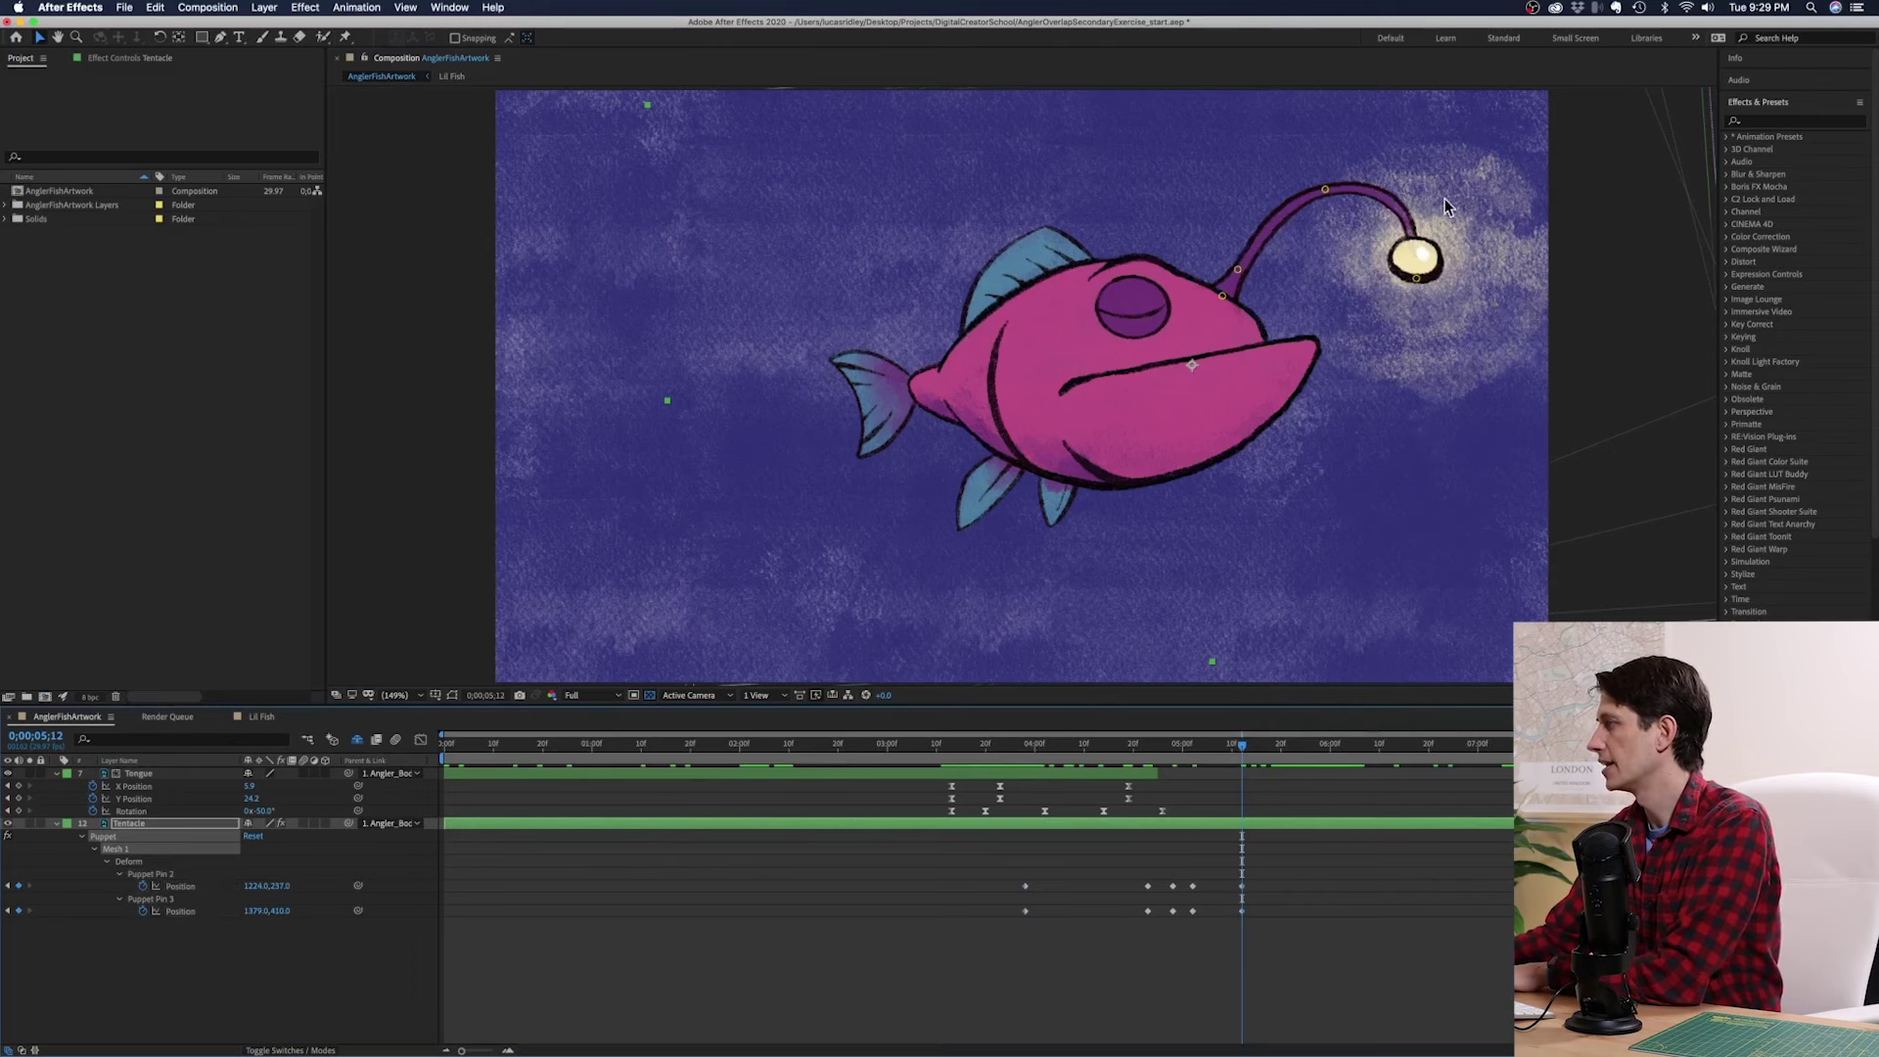
pyautogui.moveTo(1416, 278); pyautogui.dragTo(1402, 284)
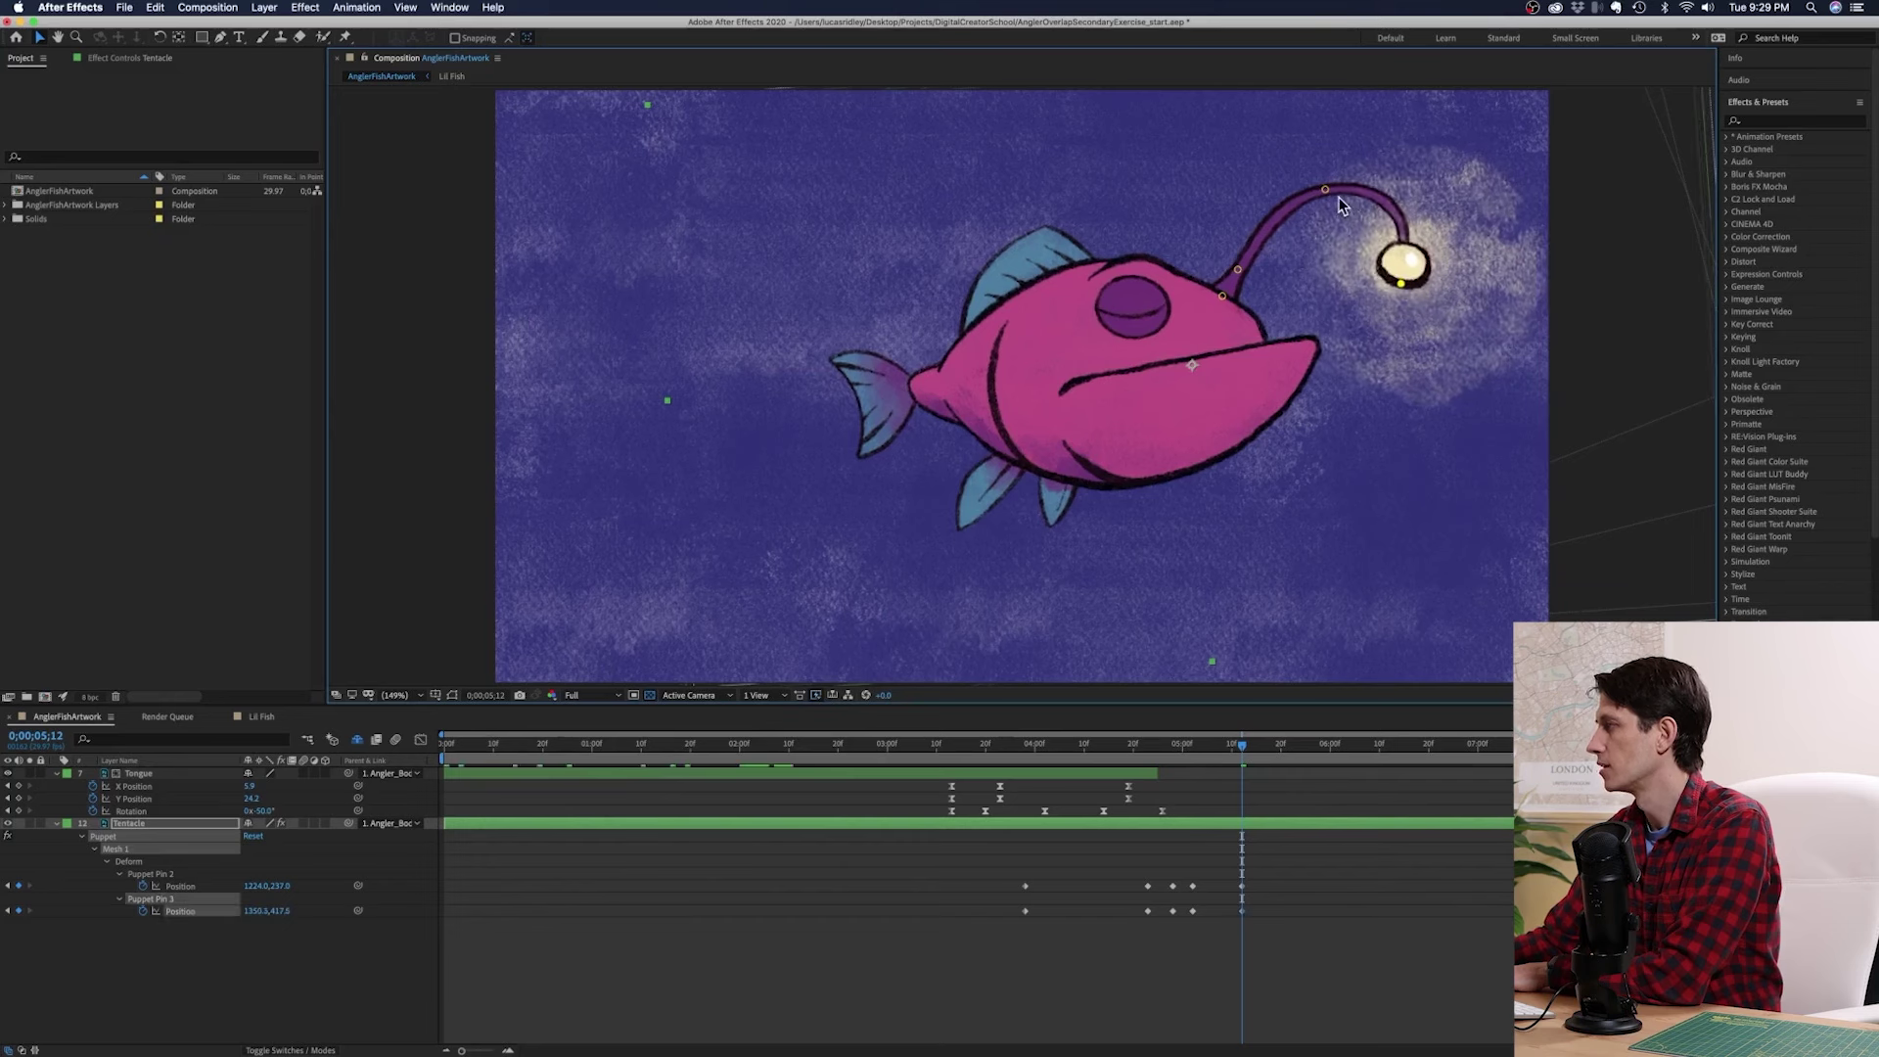
pyautogui.moveTo(1326, 190); pyautogui.dragTo(1320, 181)
pyautogui.moveTo(1401, 283); pyautogui.dragTo(1396, 287)
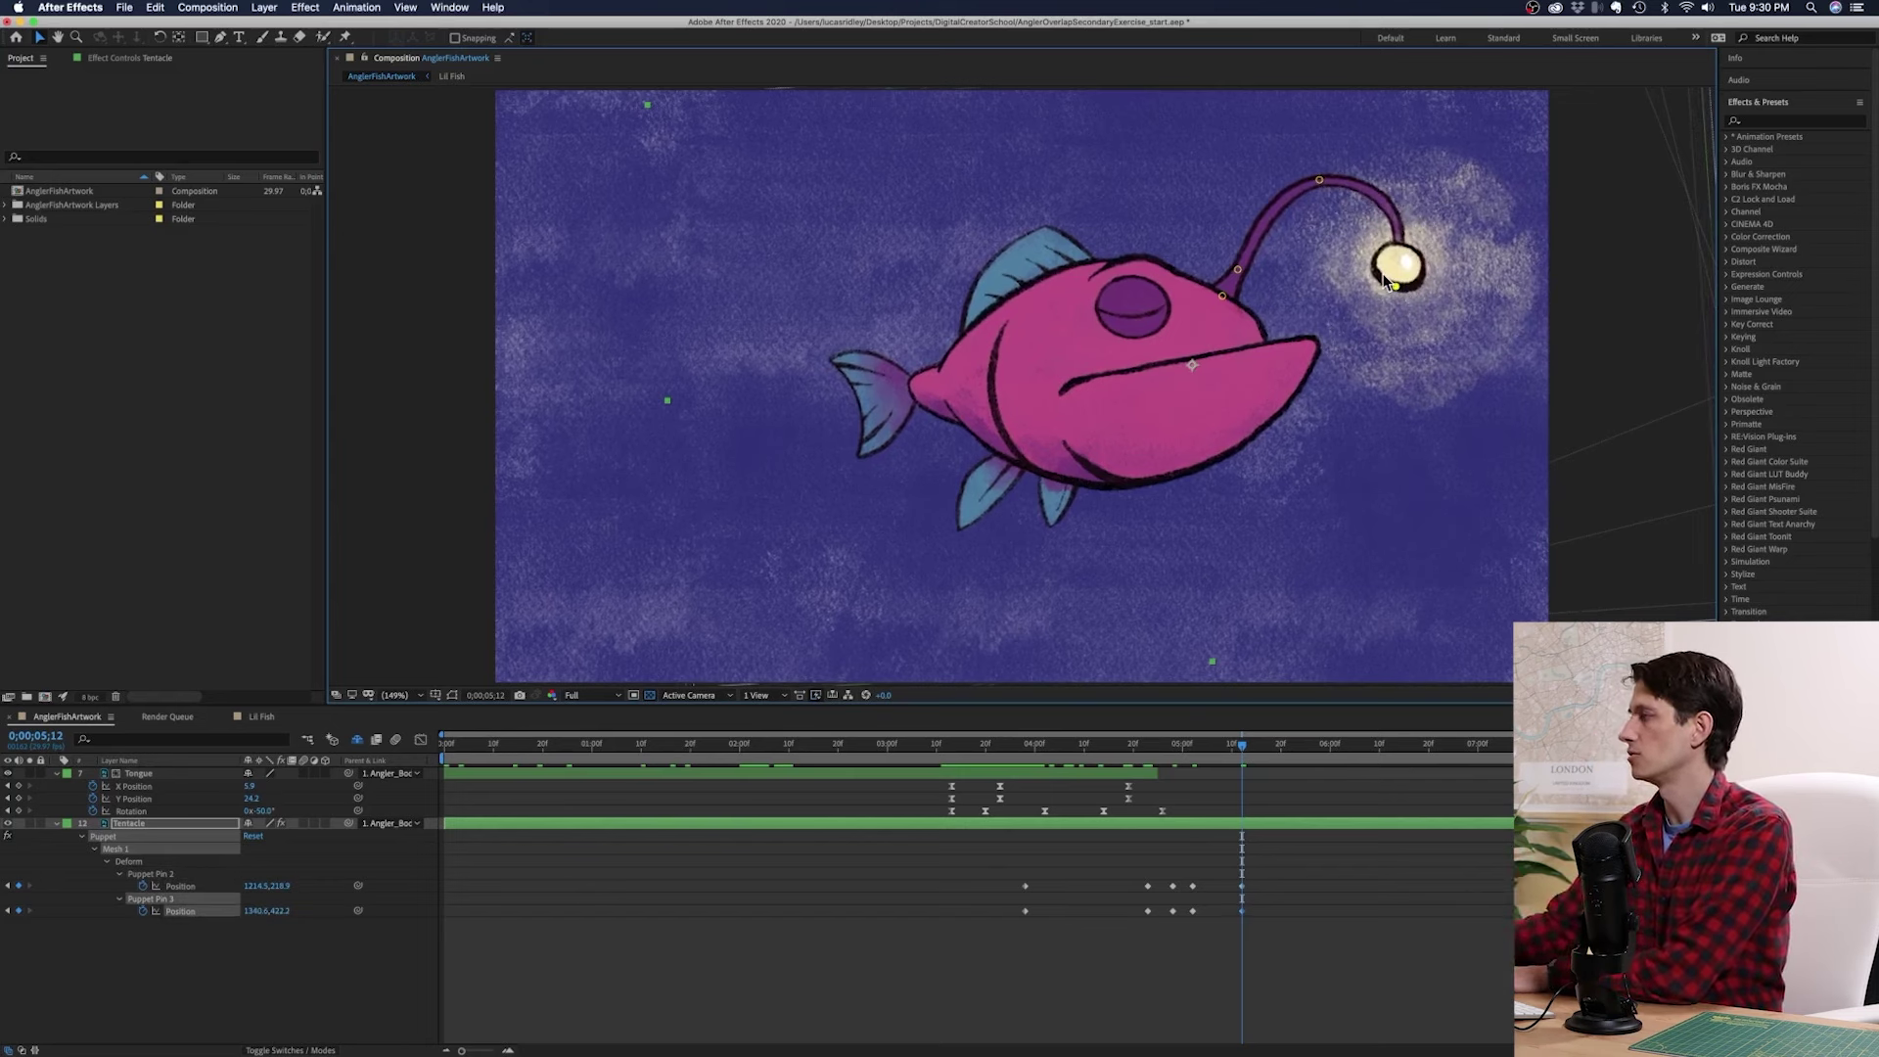
# Step: Copy the first rest-pose Position keyframes of both tentacle pins to 0;00;05;18 to settle the motion
pyautogui.press('space')
pyautogui.moveTo(994, 879); pyautogui.dragTo(1064, 947)
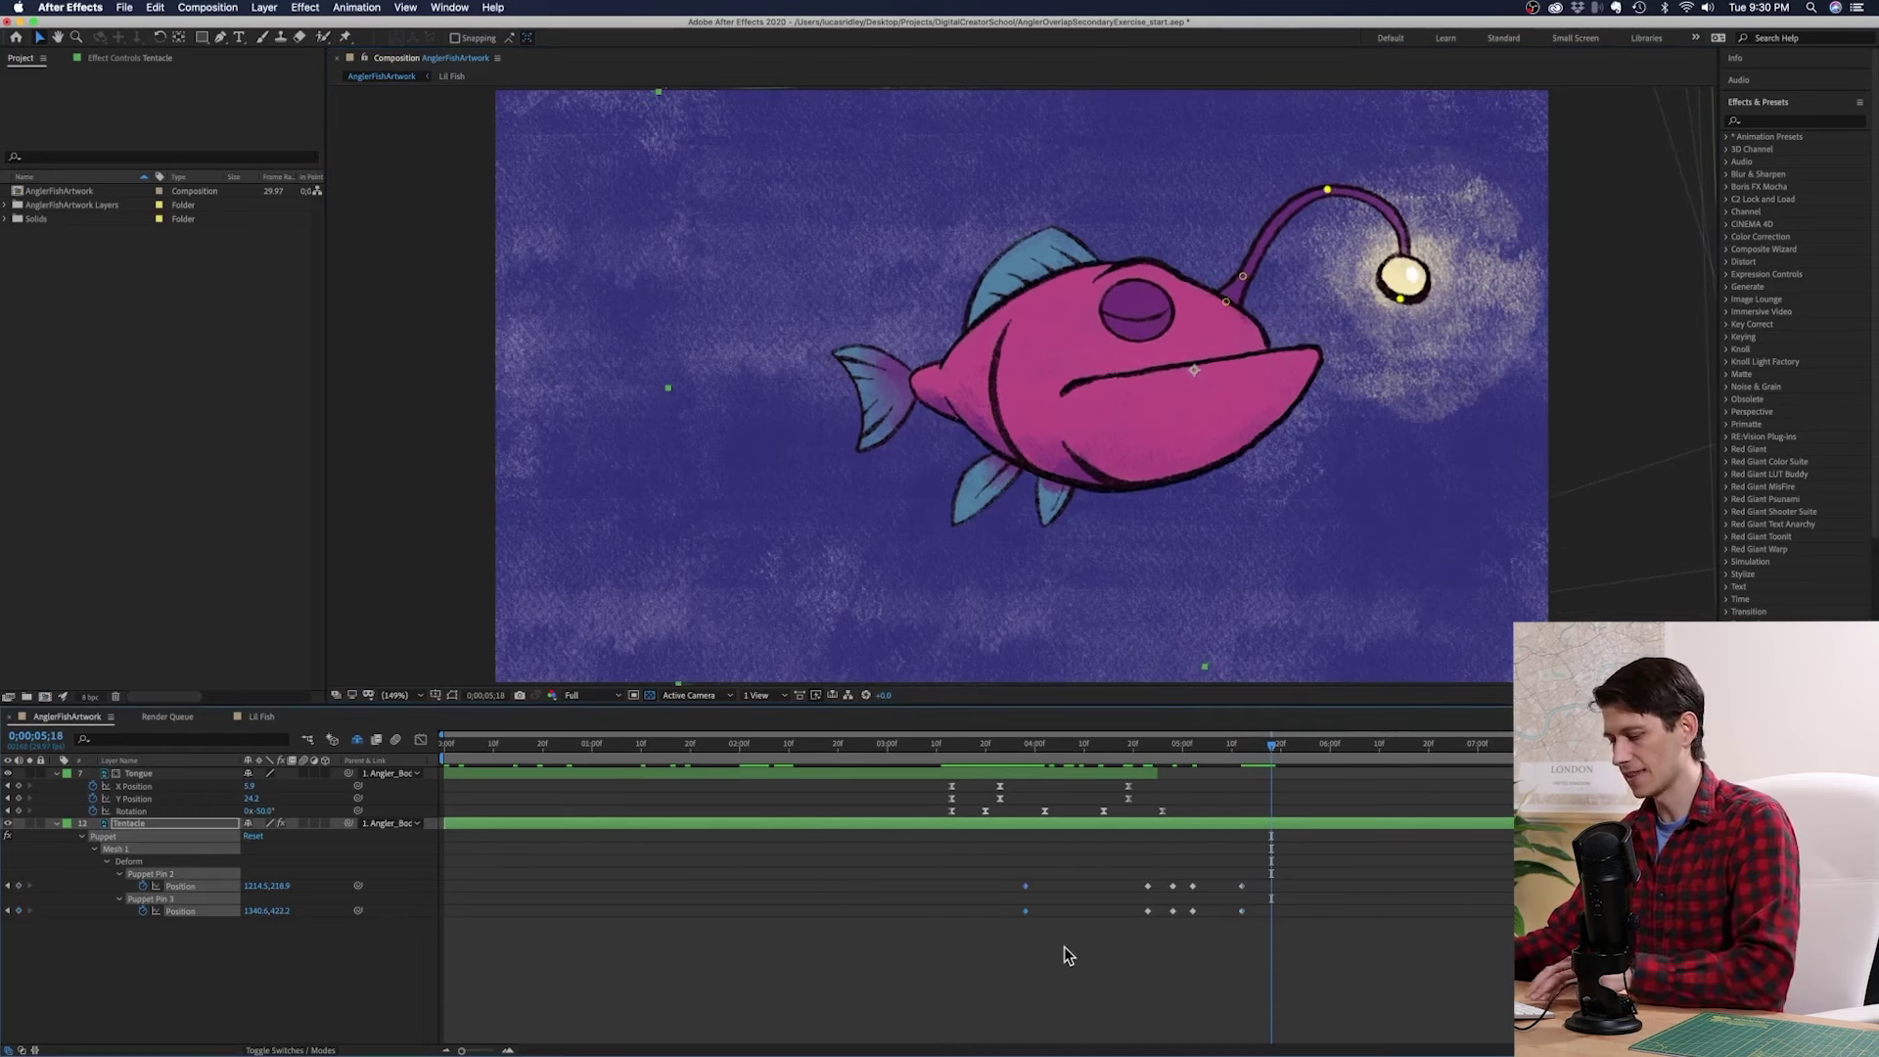
pyautogui.hotkey('ctrl', 'c')
pyautogui.hotkey('ctrl', 'v')
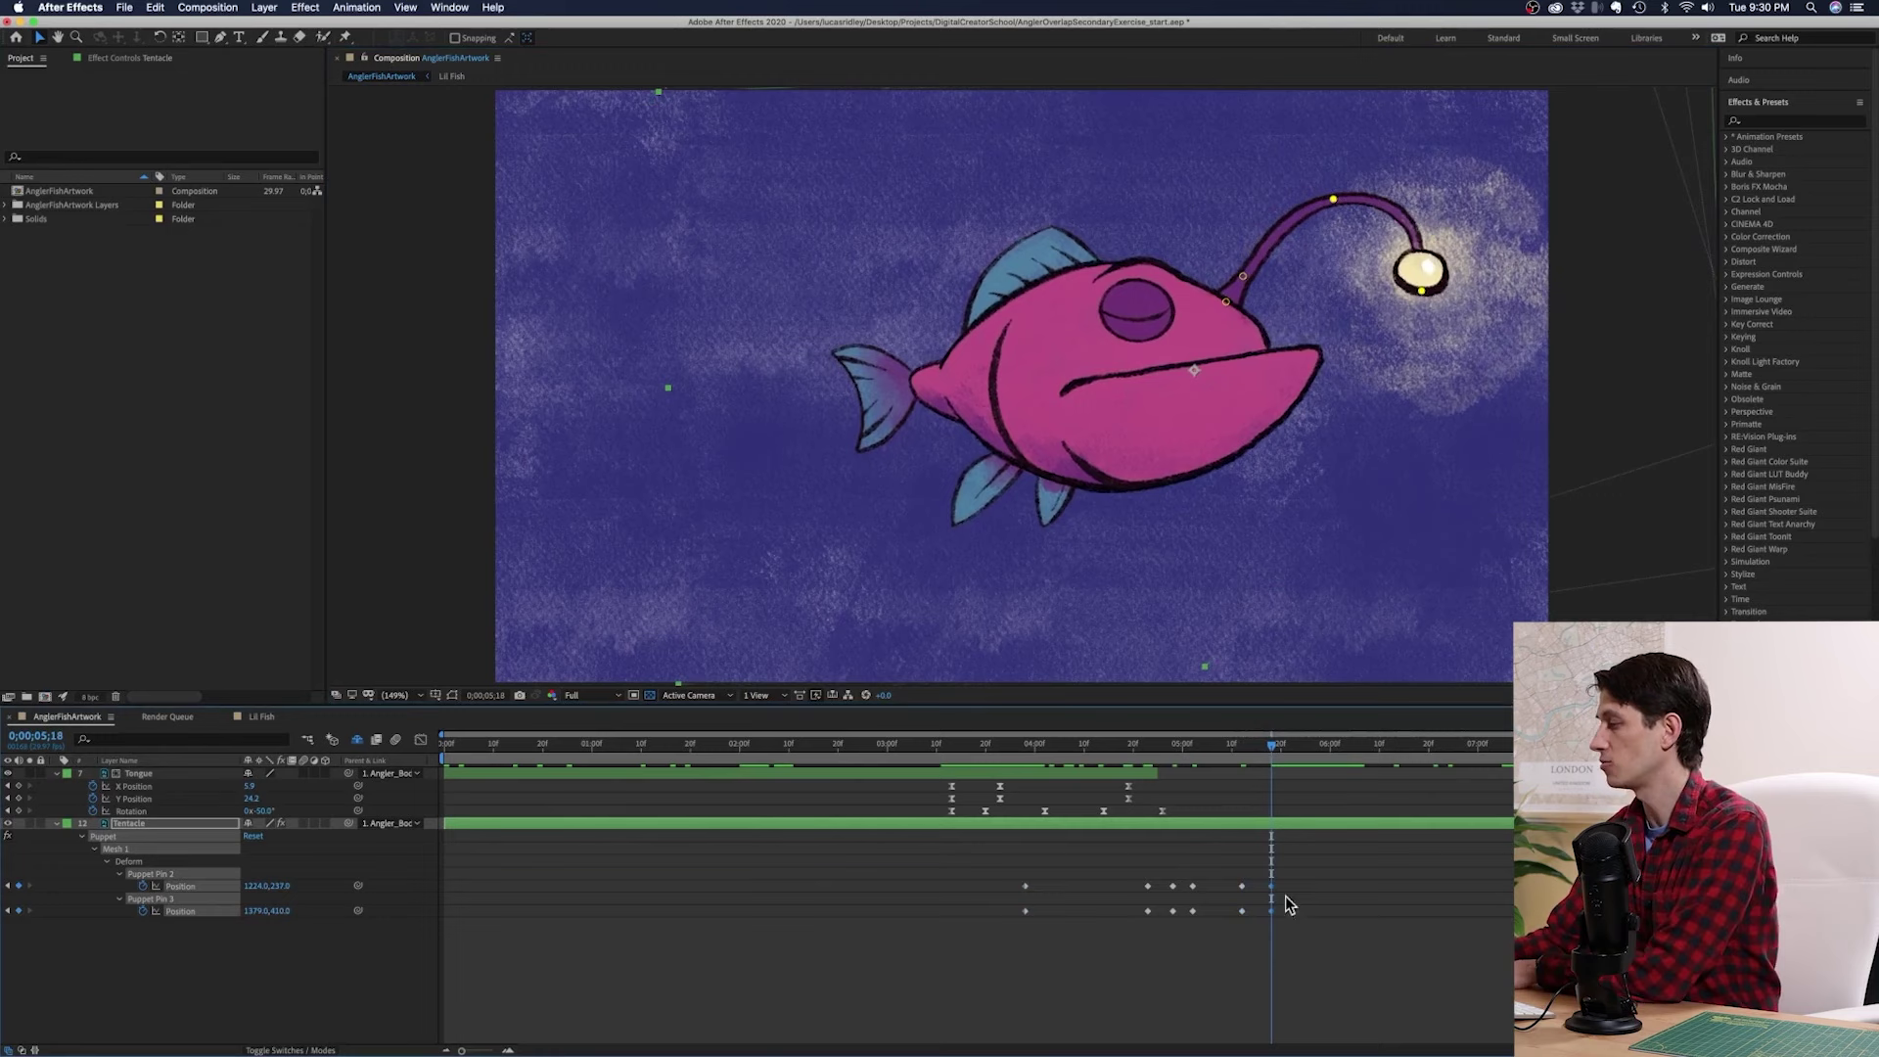
# Step: Preview the tentacle's overlapping motion through the bite and go to 0;00;04;27 for a closer check of the keyframes
pyautogui.moveTo(1186, 750); pyautogui.dragTo(1114, 750)
pyautogui.press('space')
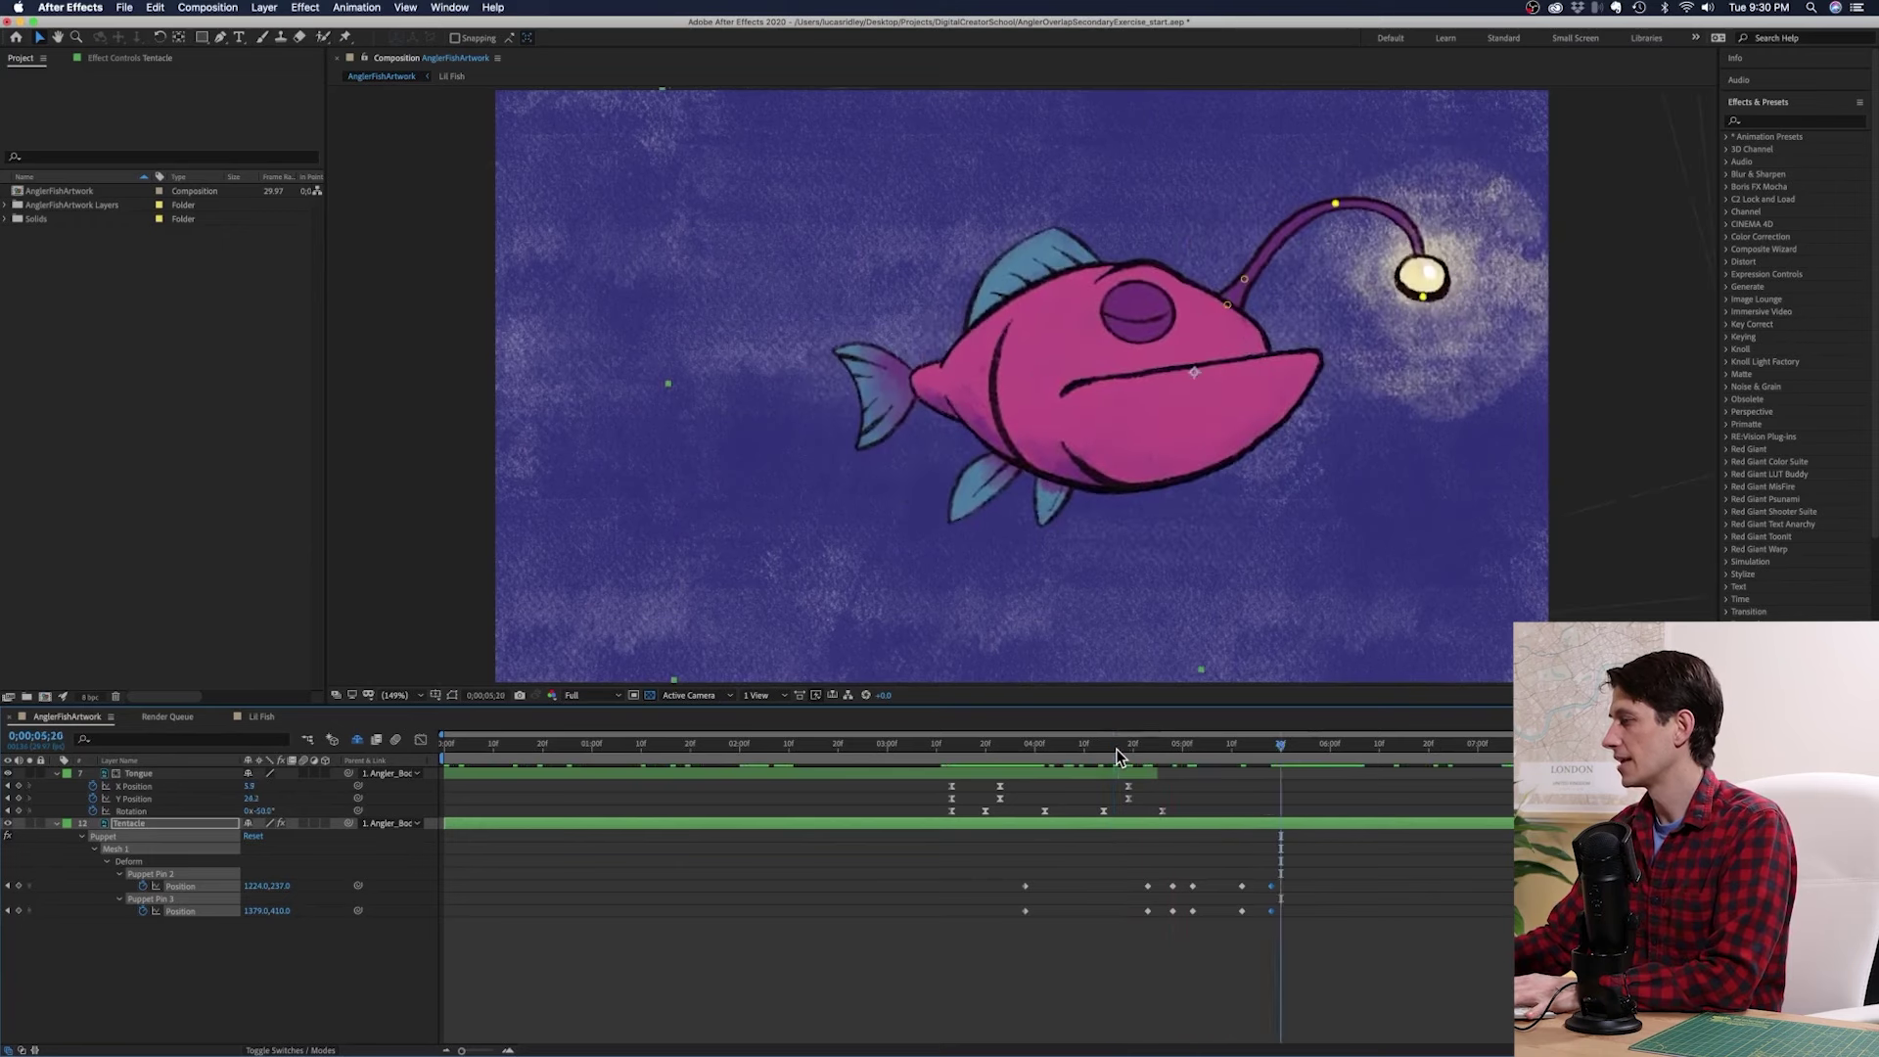
pyautogui.press('space')
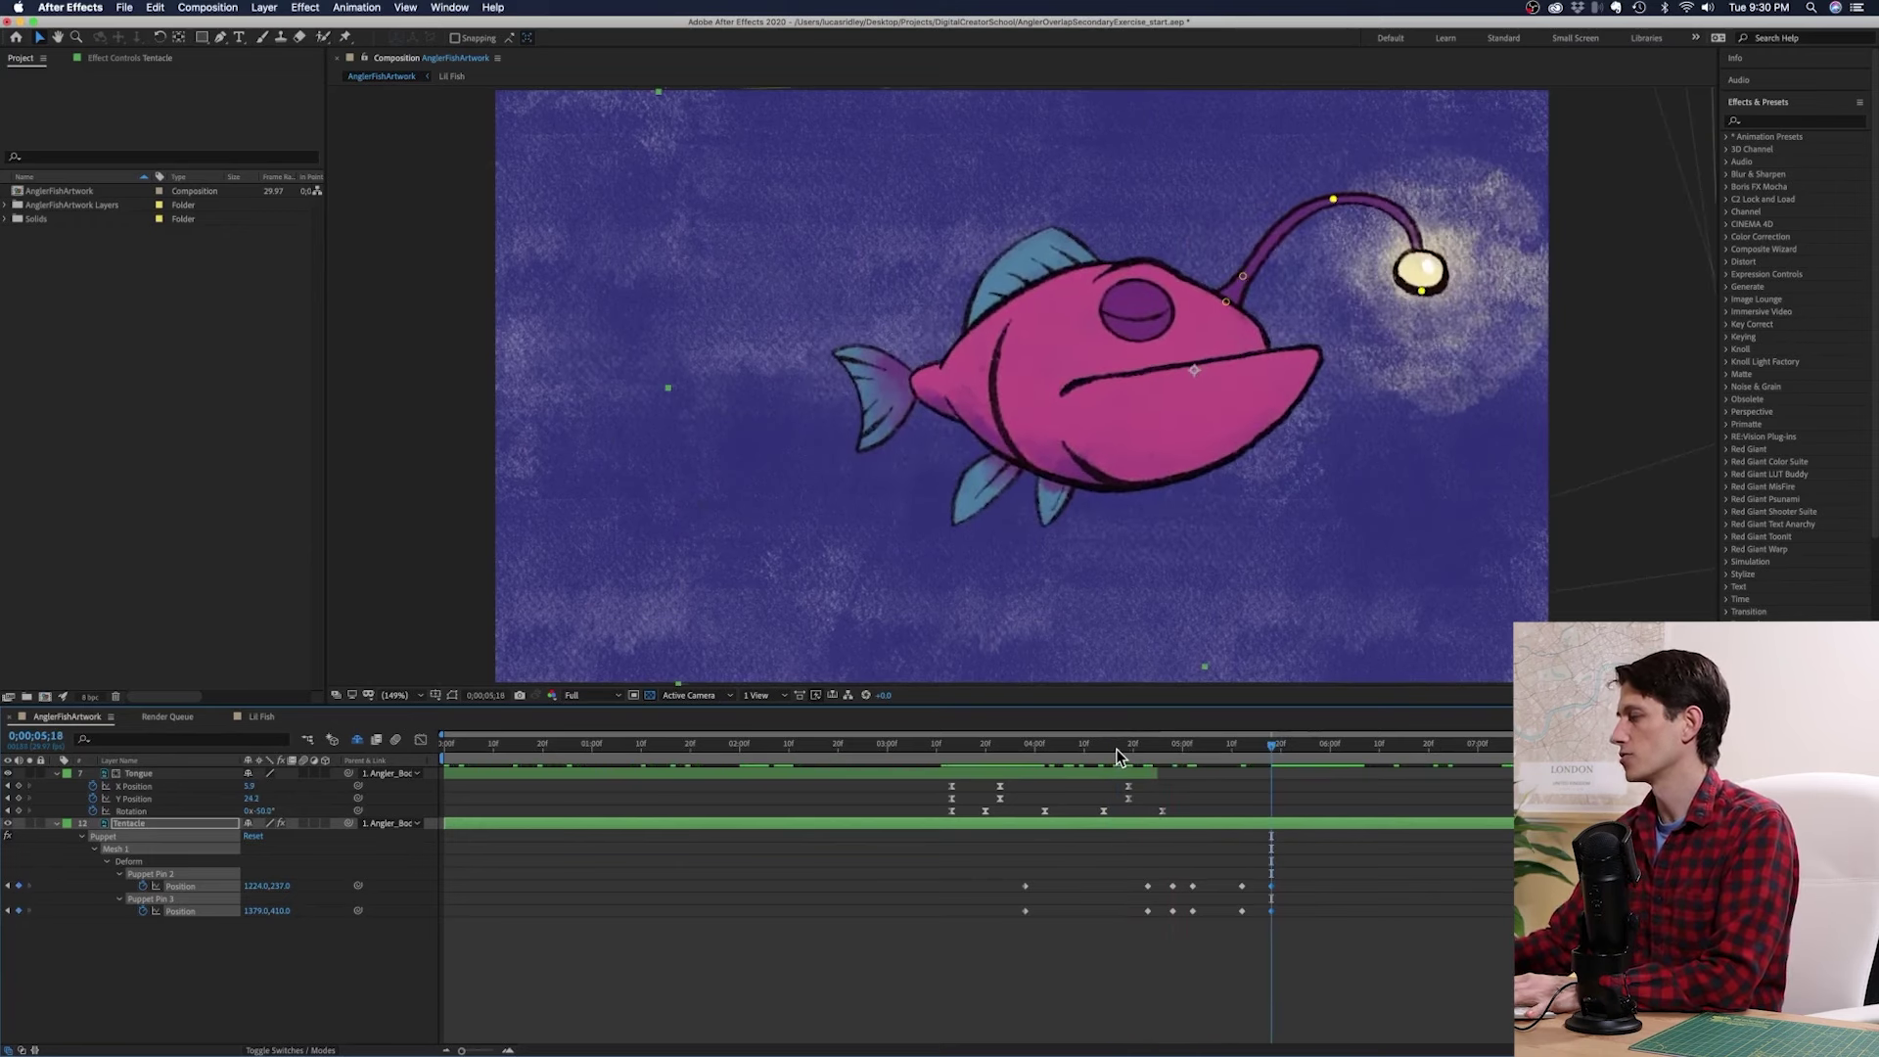
pyautogui.moveTo(1116, 749); pyautogui.dragTo(1166, 759)
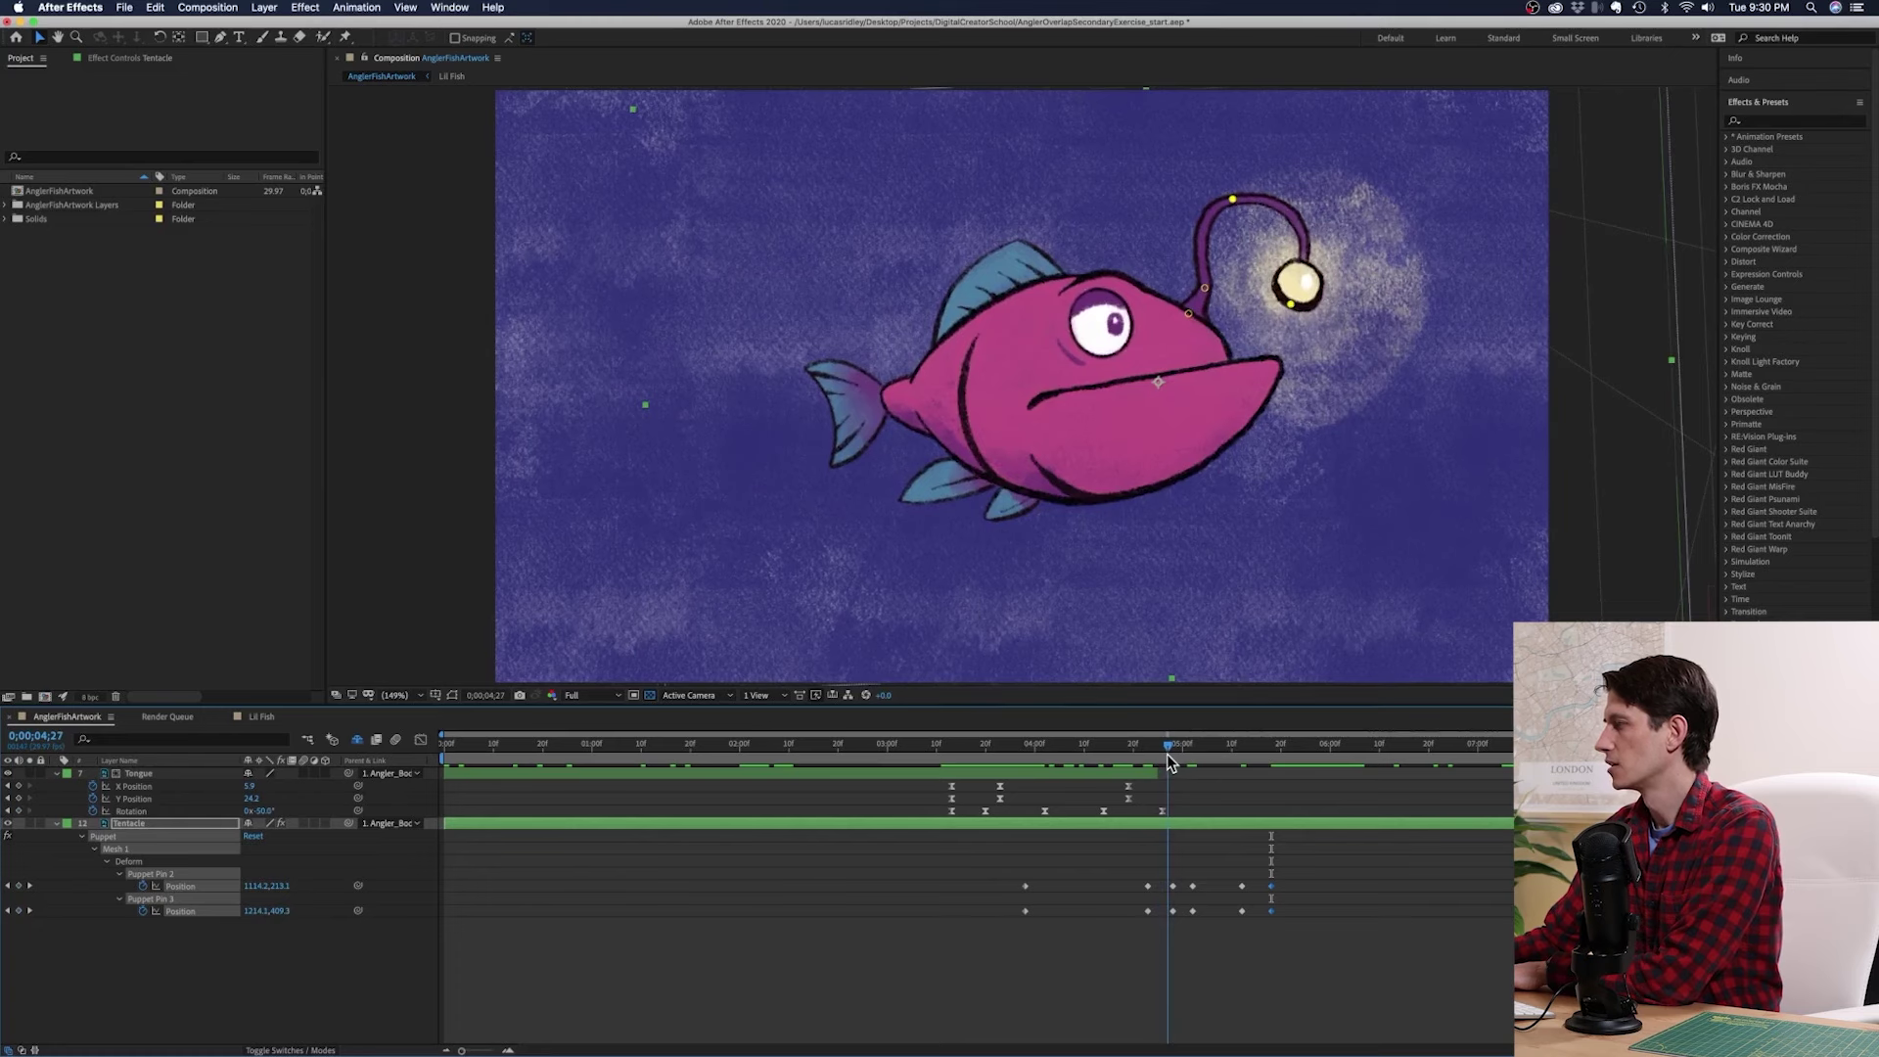
pyautogui.scroll(4, 1173, 892)
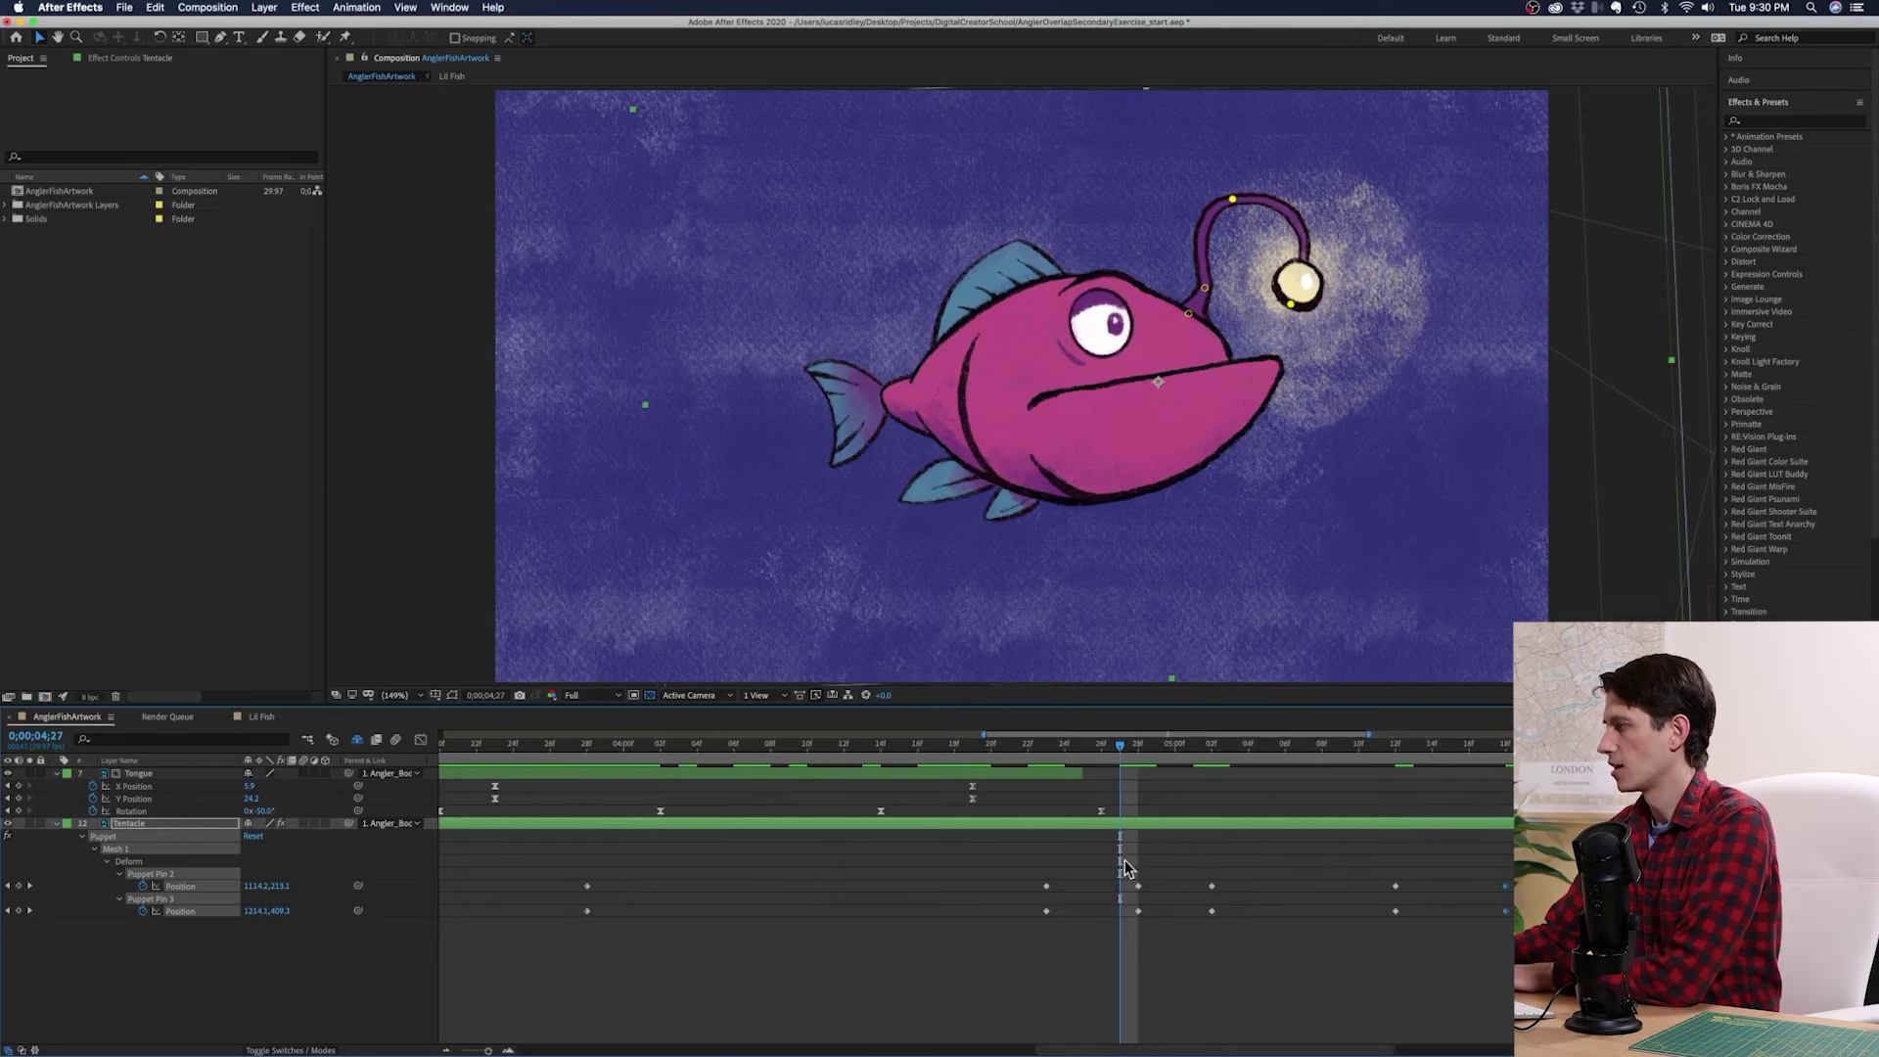
# Step: Examine the lure's path frame by frame between 0;00;04;23 and 0;00;04;27
pyautogui.press('pageup')
pyautogui.press('pageup')
pyautogui.press('pageup')
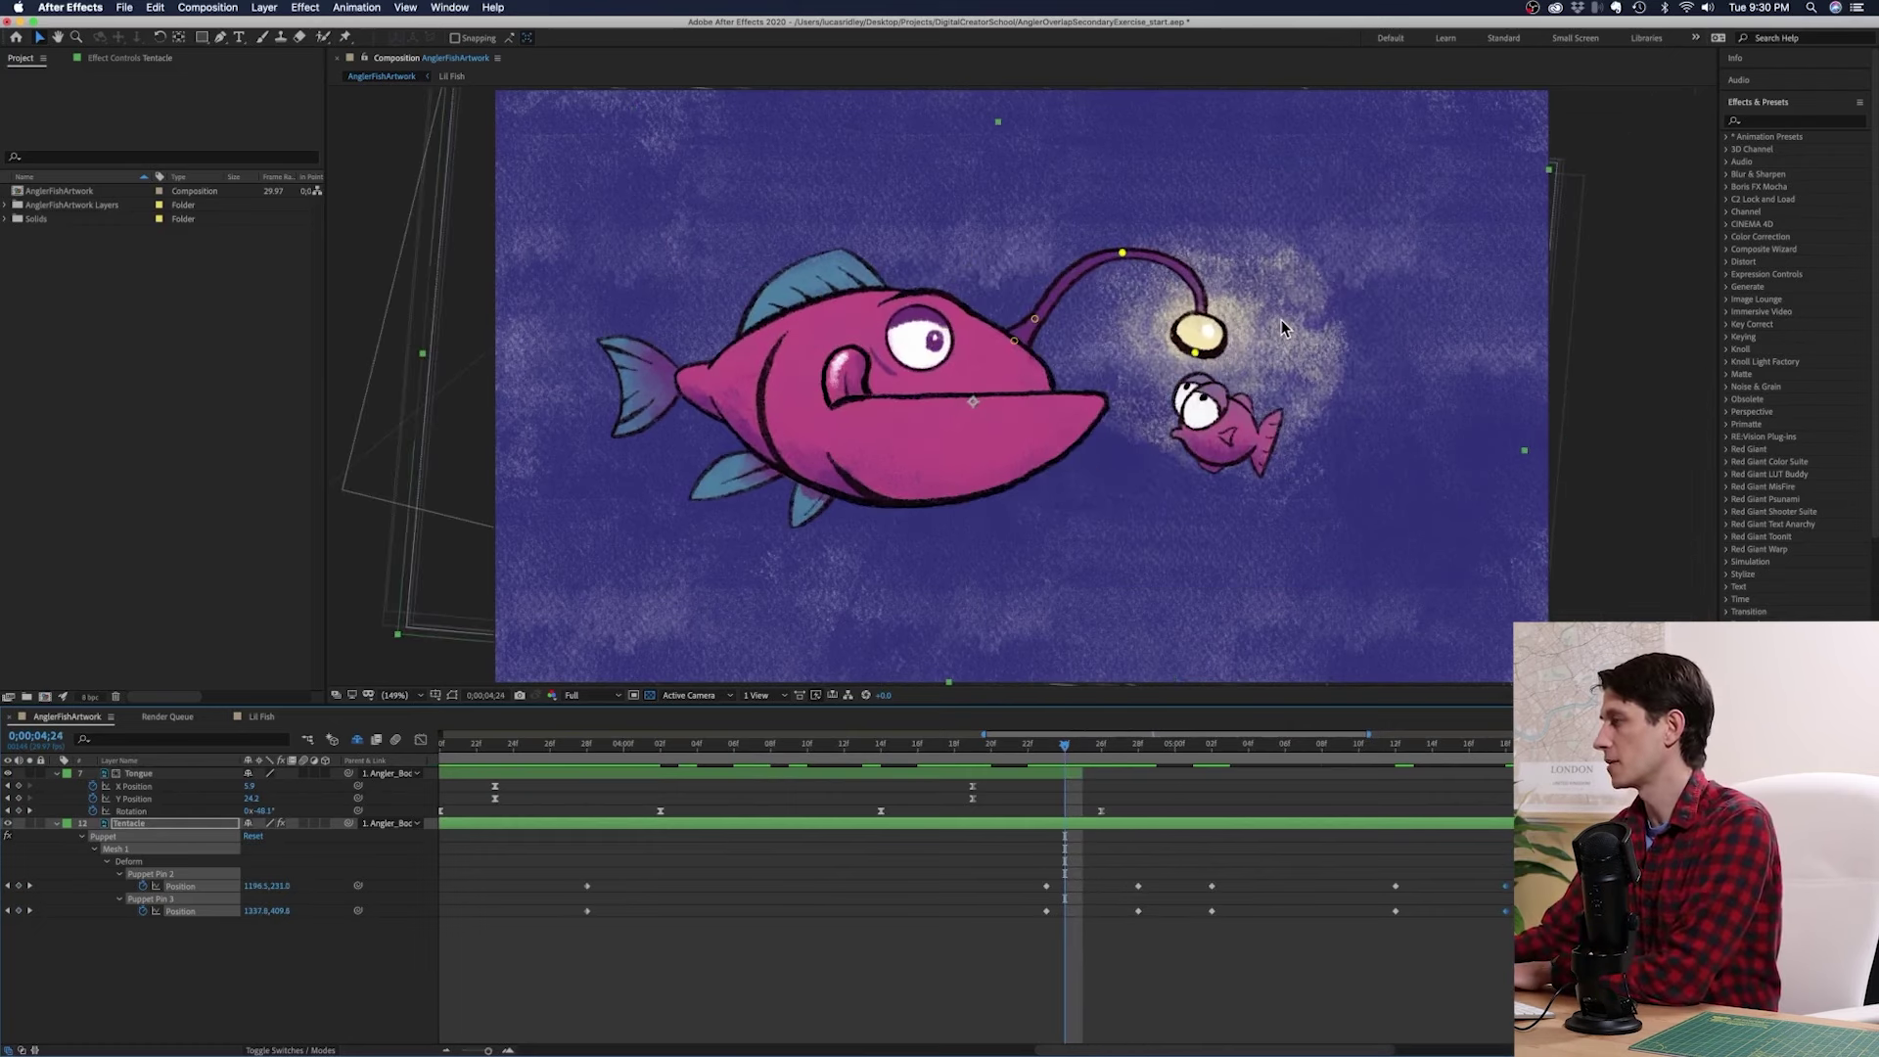
pyautogui.press('pagedown')
pyautogui.press('pageup')
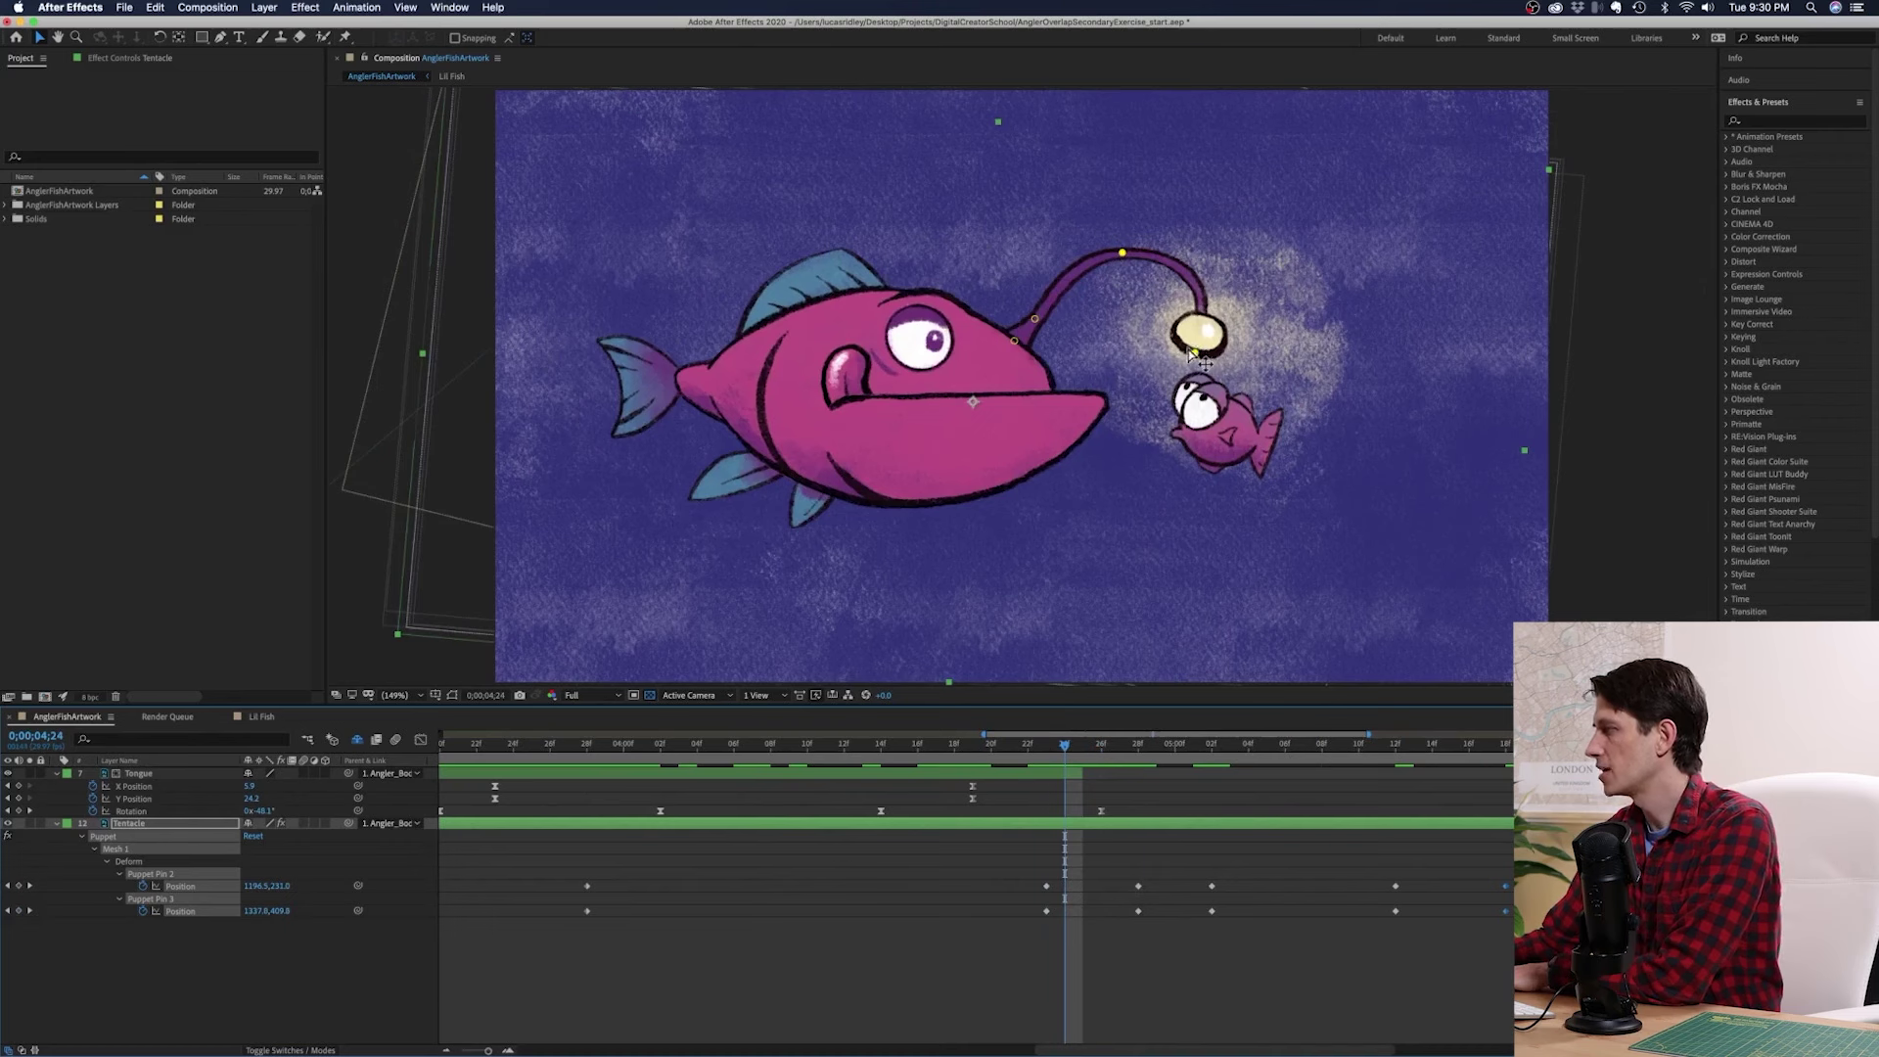
pyautogui.press('pageup')
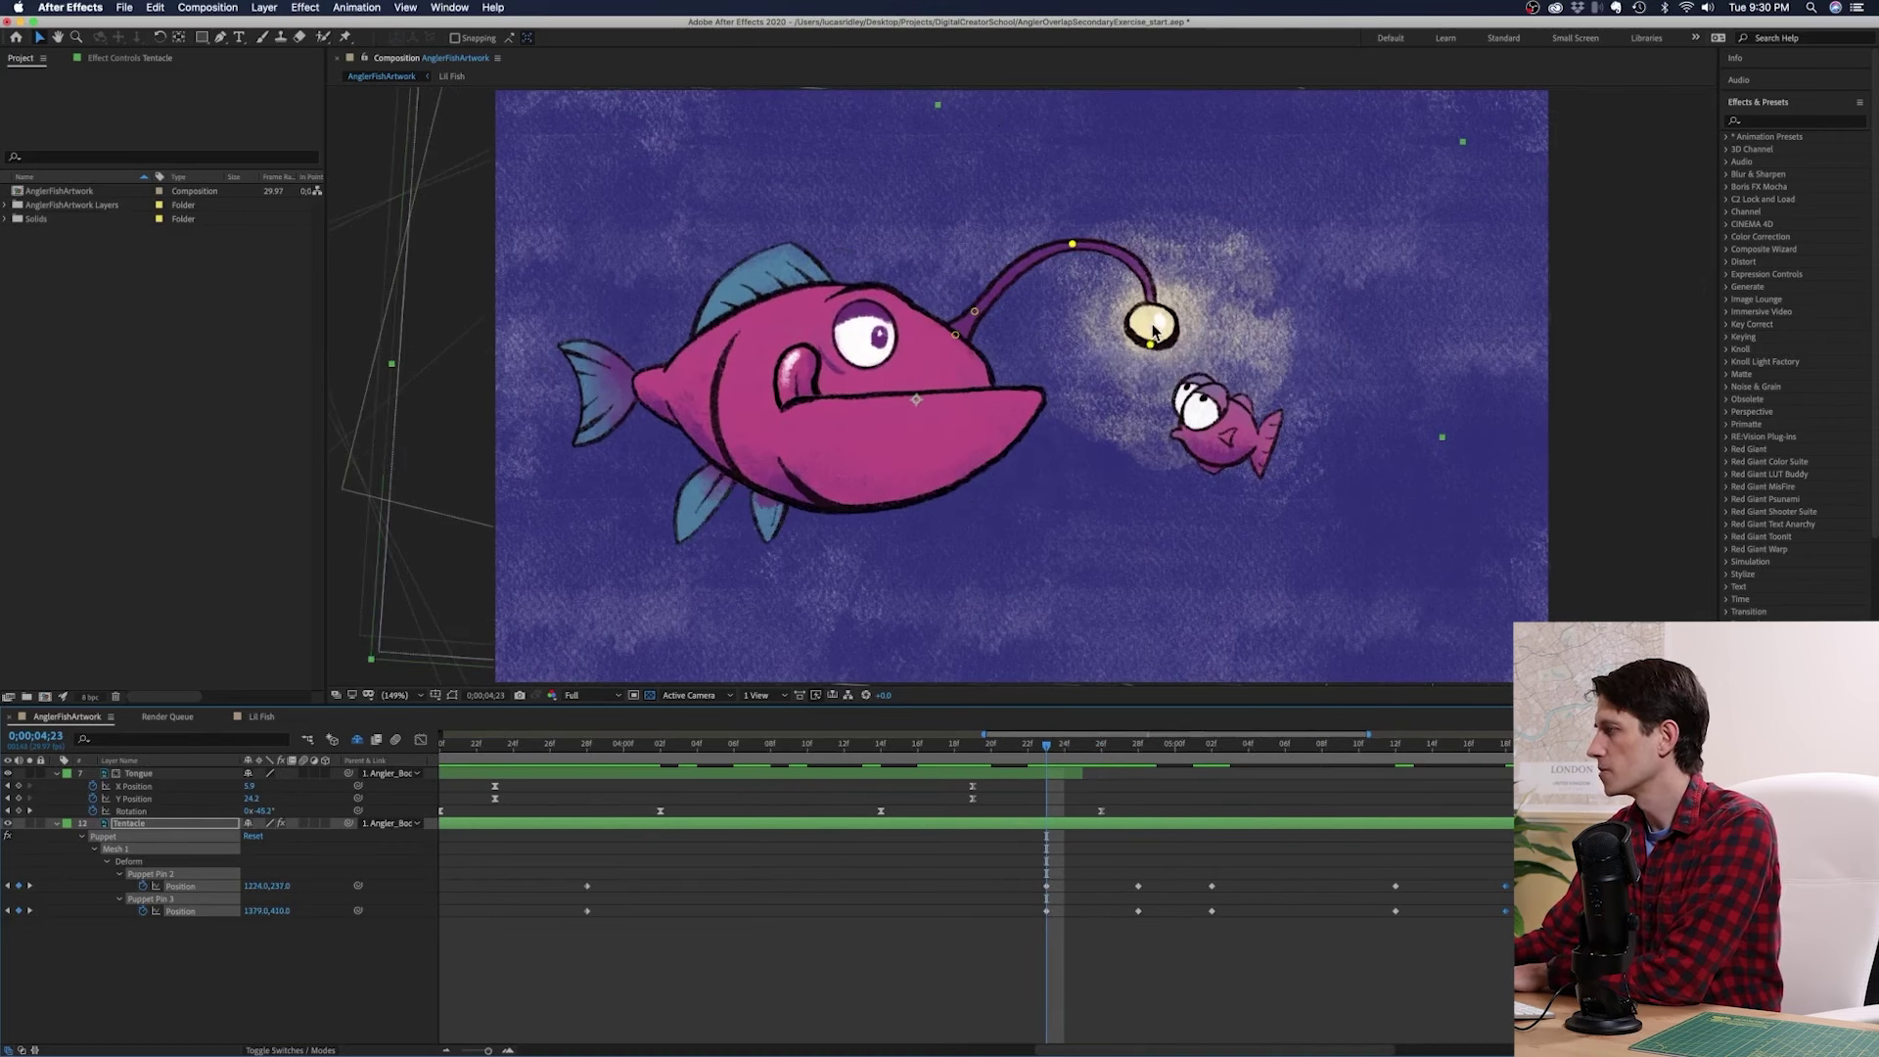
pyautogui.press('pagedown')
pyautogui.press('pagedown')
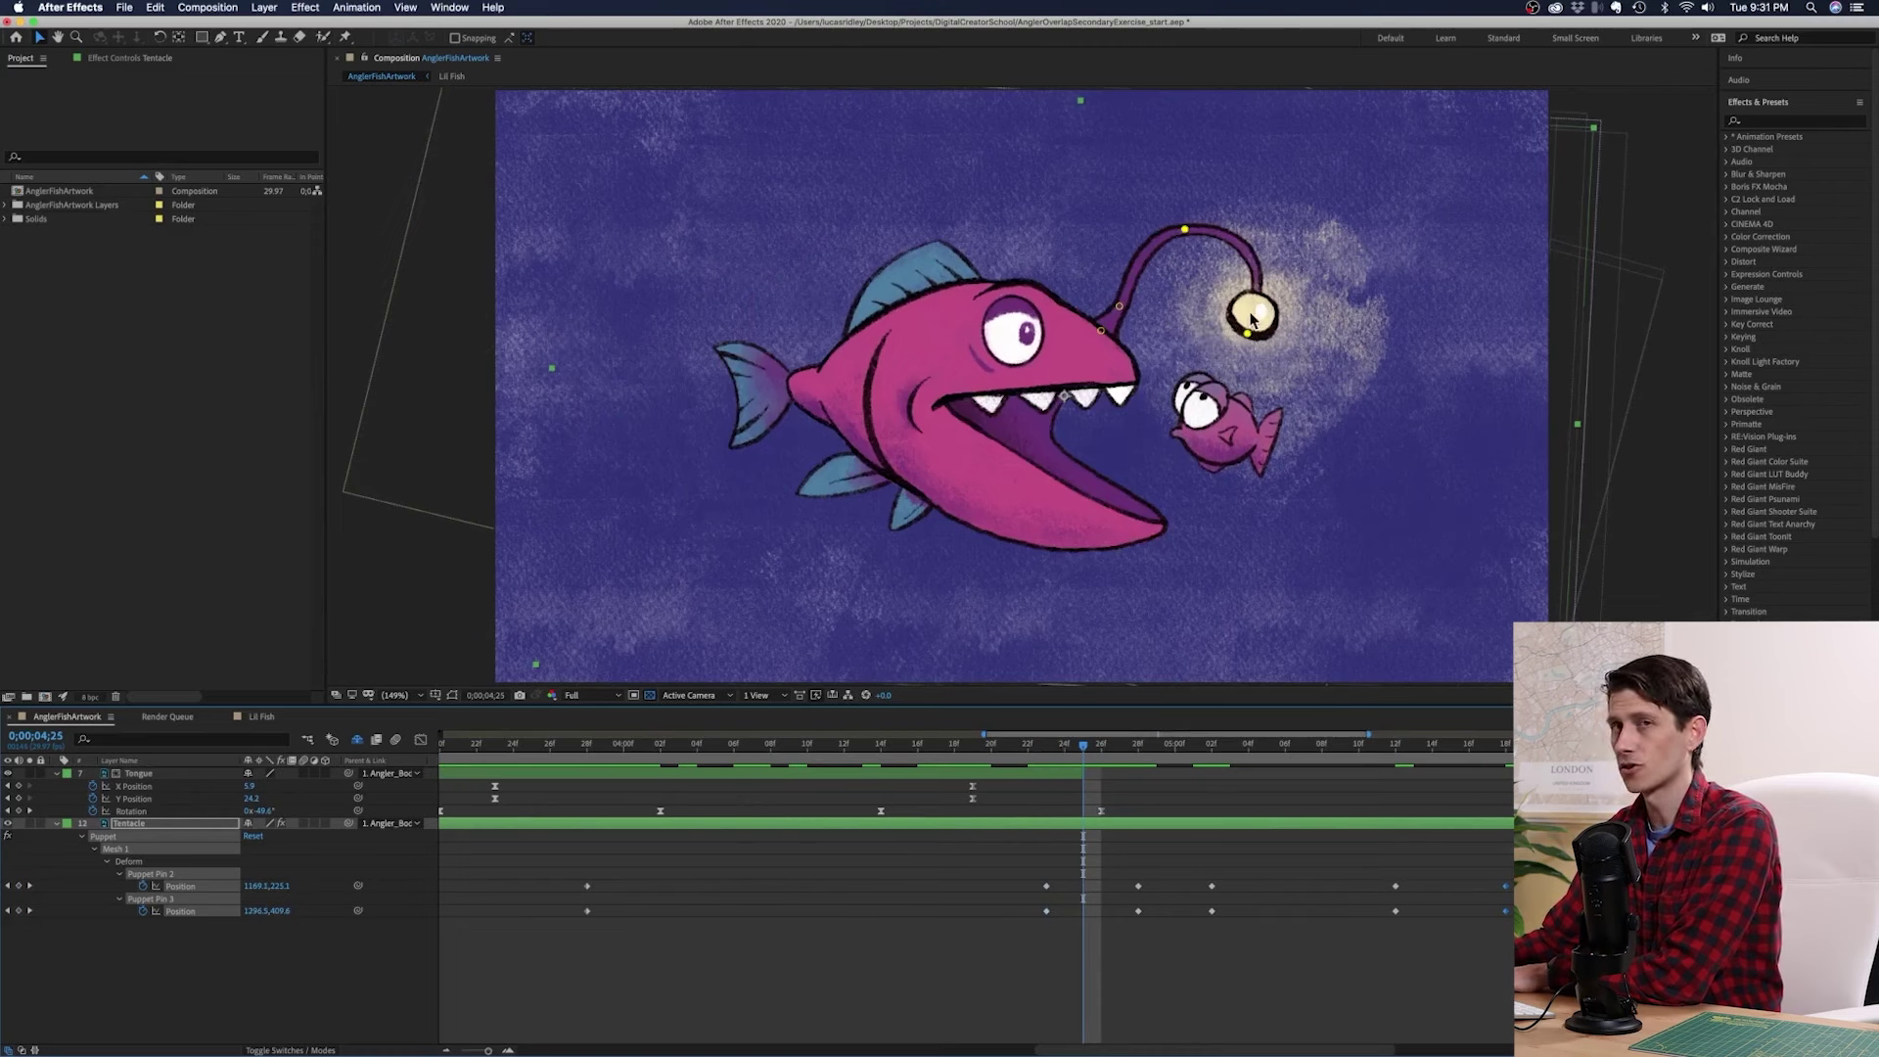
pyautogui.press('pagedown')
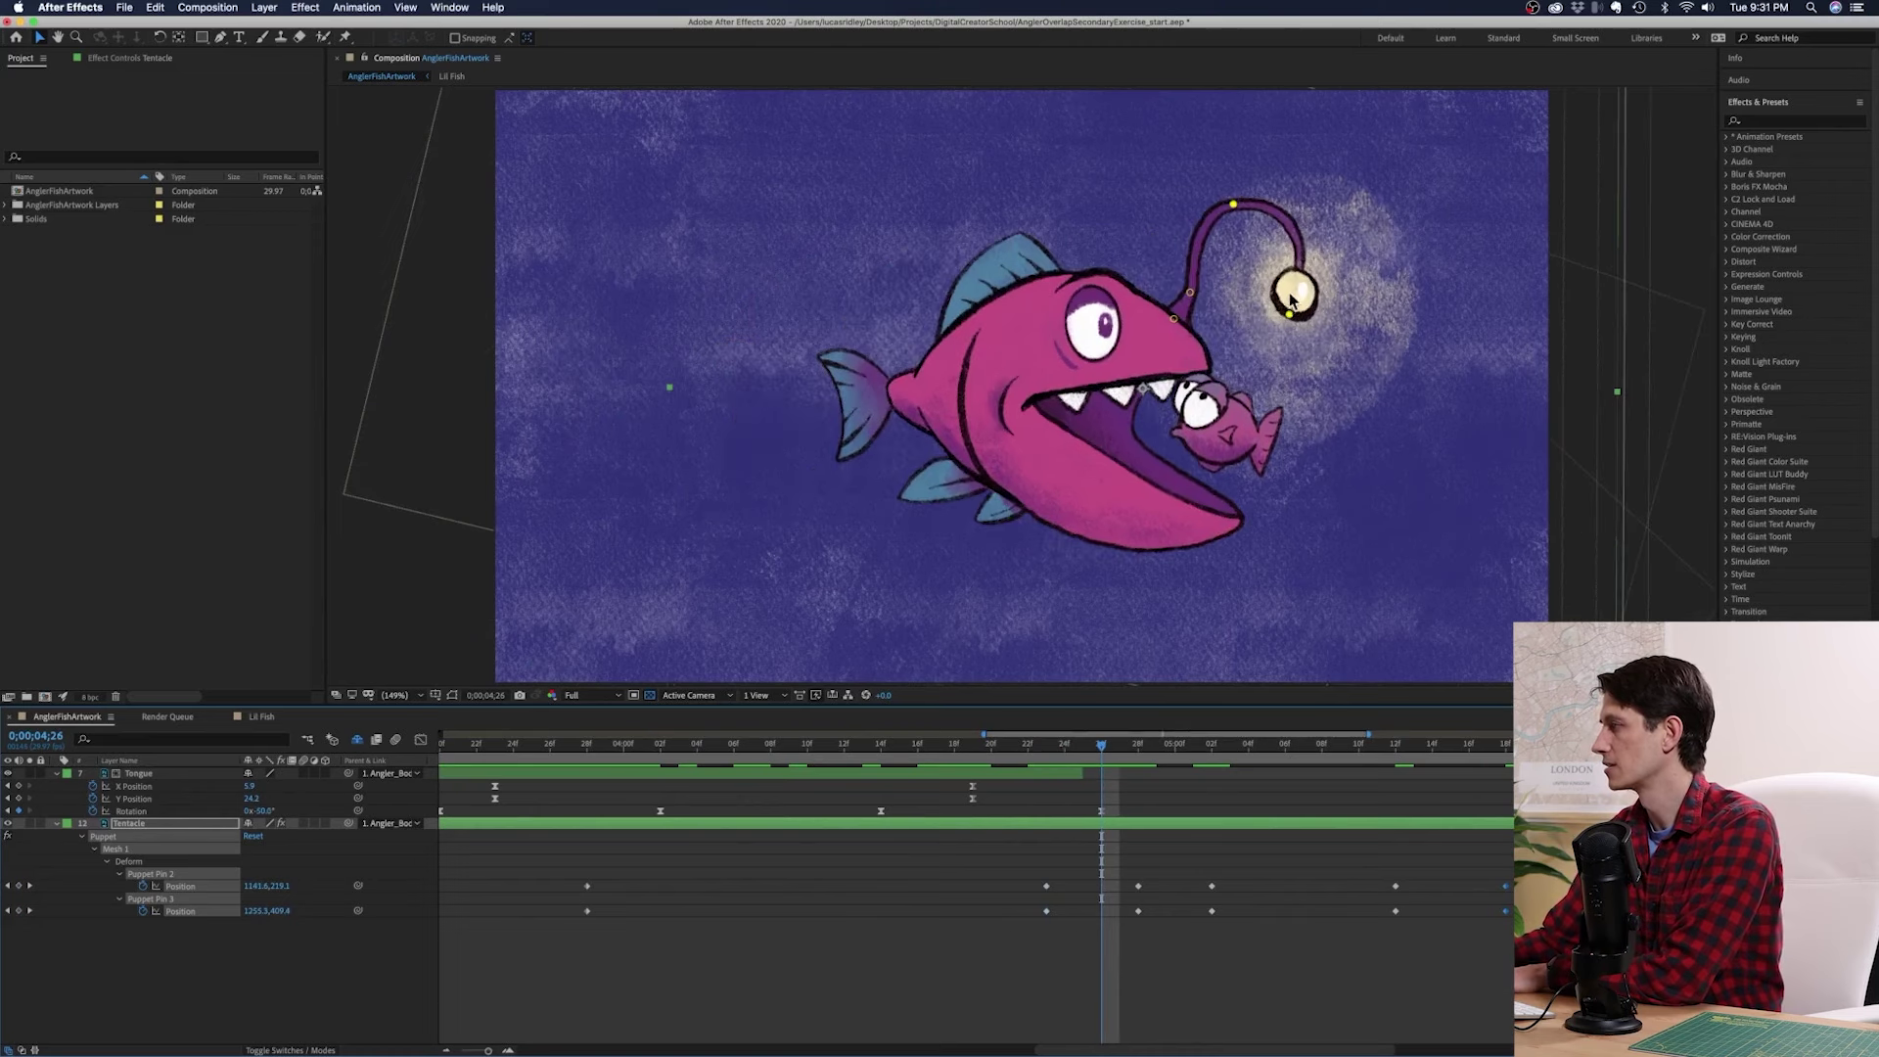
pyautogui.press('pagedown')
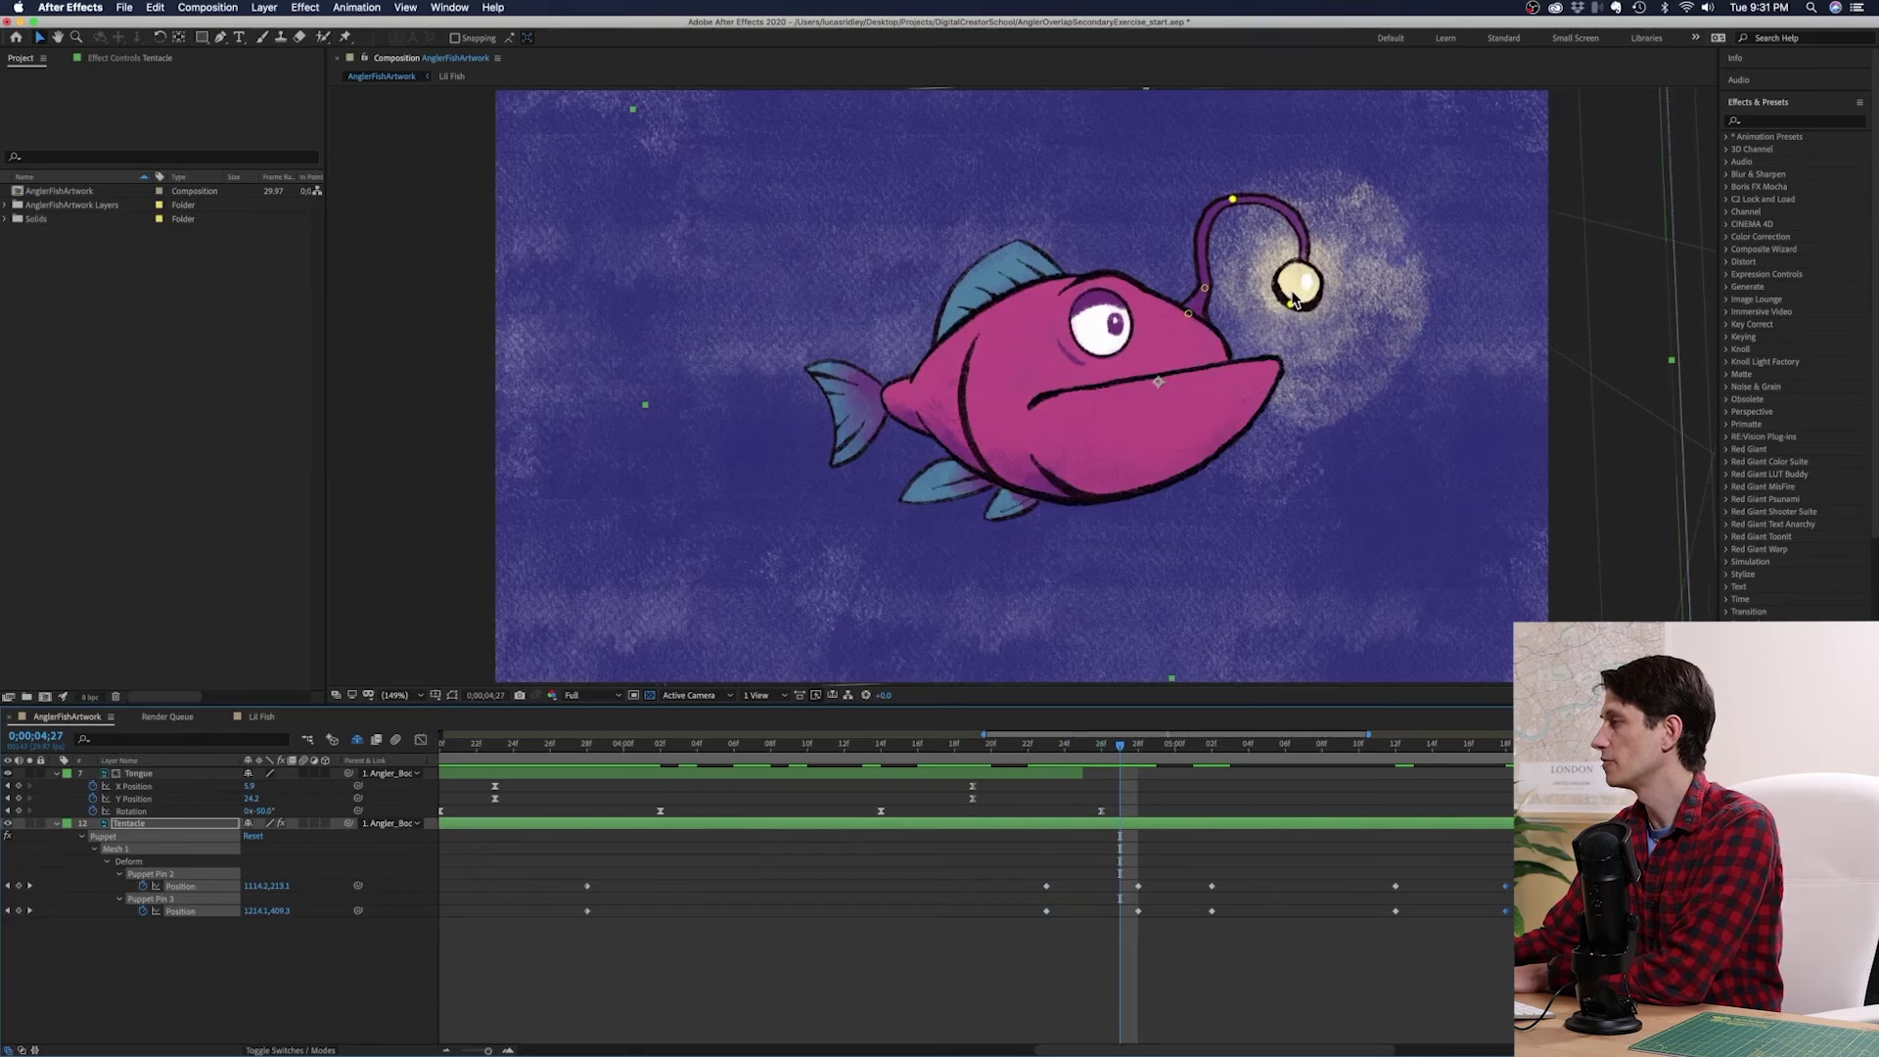
# Step: Move the bent-back pose's Position keyframes for Puppet Pin 2 and Puppet Pin 3 from 0;00;04;28 to 0;00;04;26
pyautogui.press('pageup')
pyautogui.press('pageup')
pyautogui.press('pagedown')
pyautogui.press('pagedown')
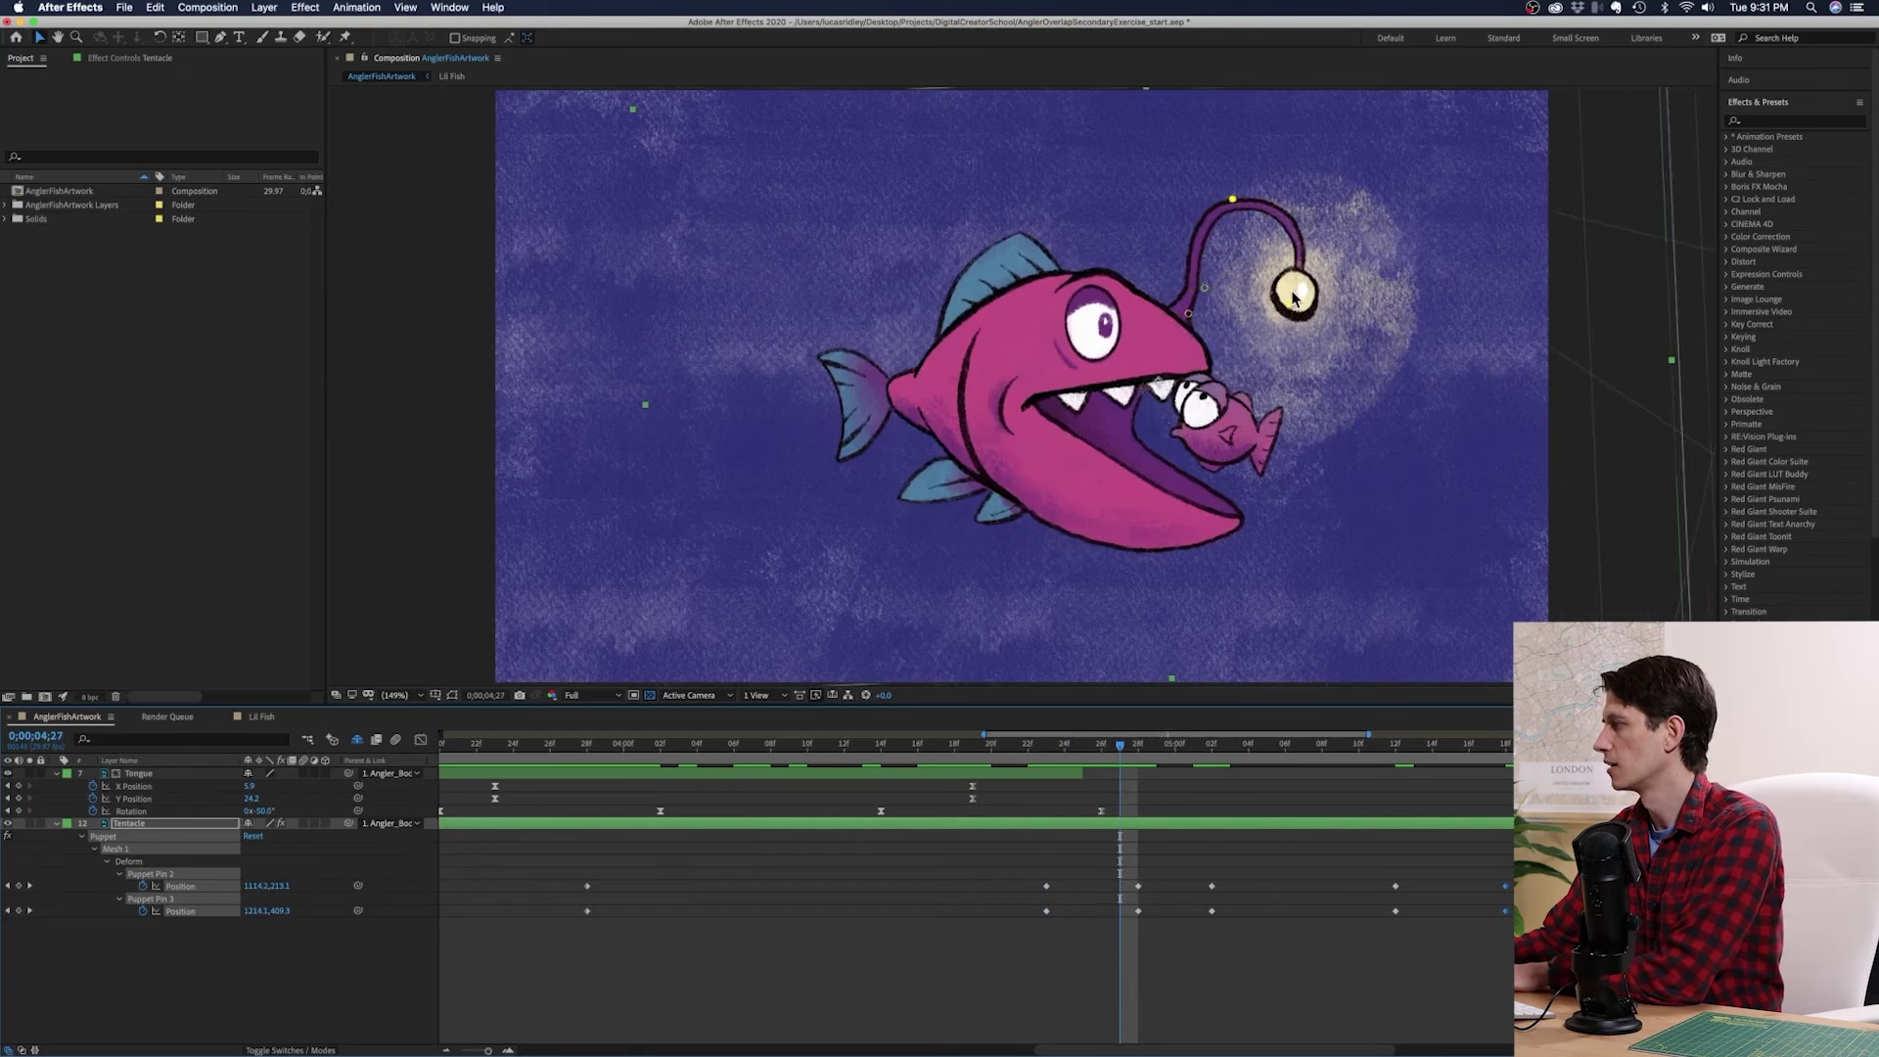
pyautogui.moveTo(1092, 852); pyautogui.dragTo(1094, 920)
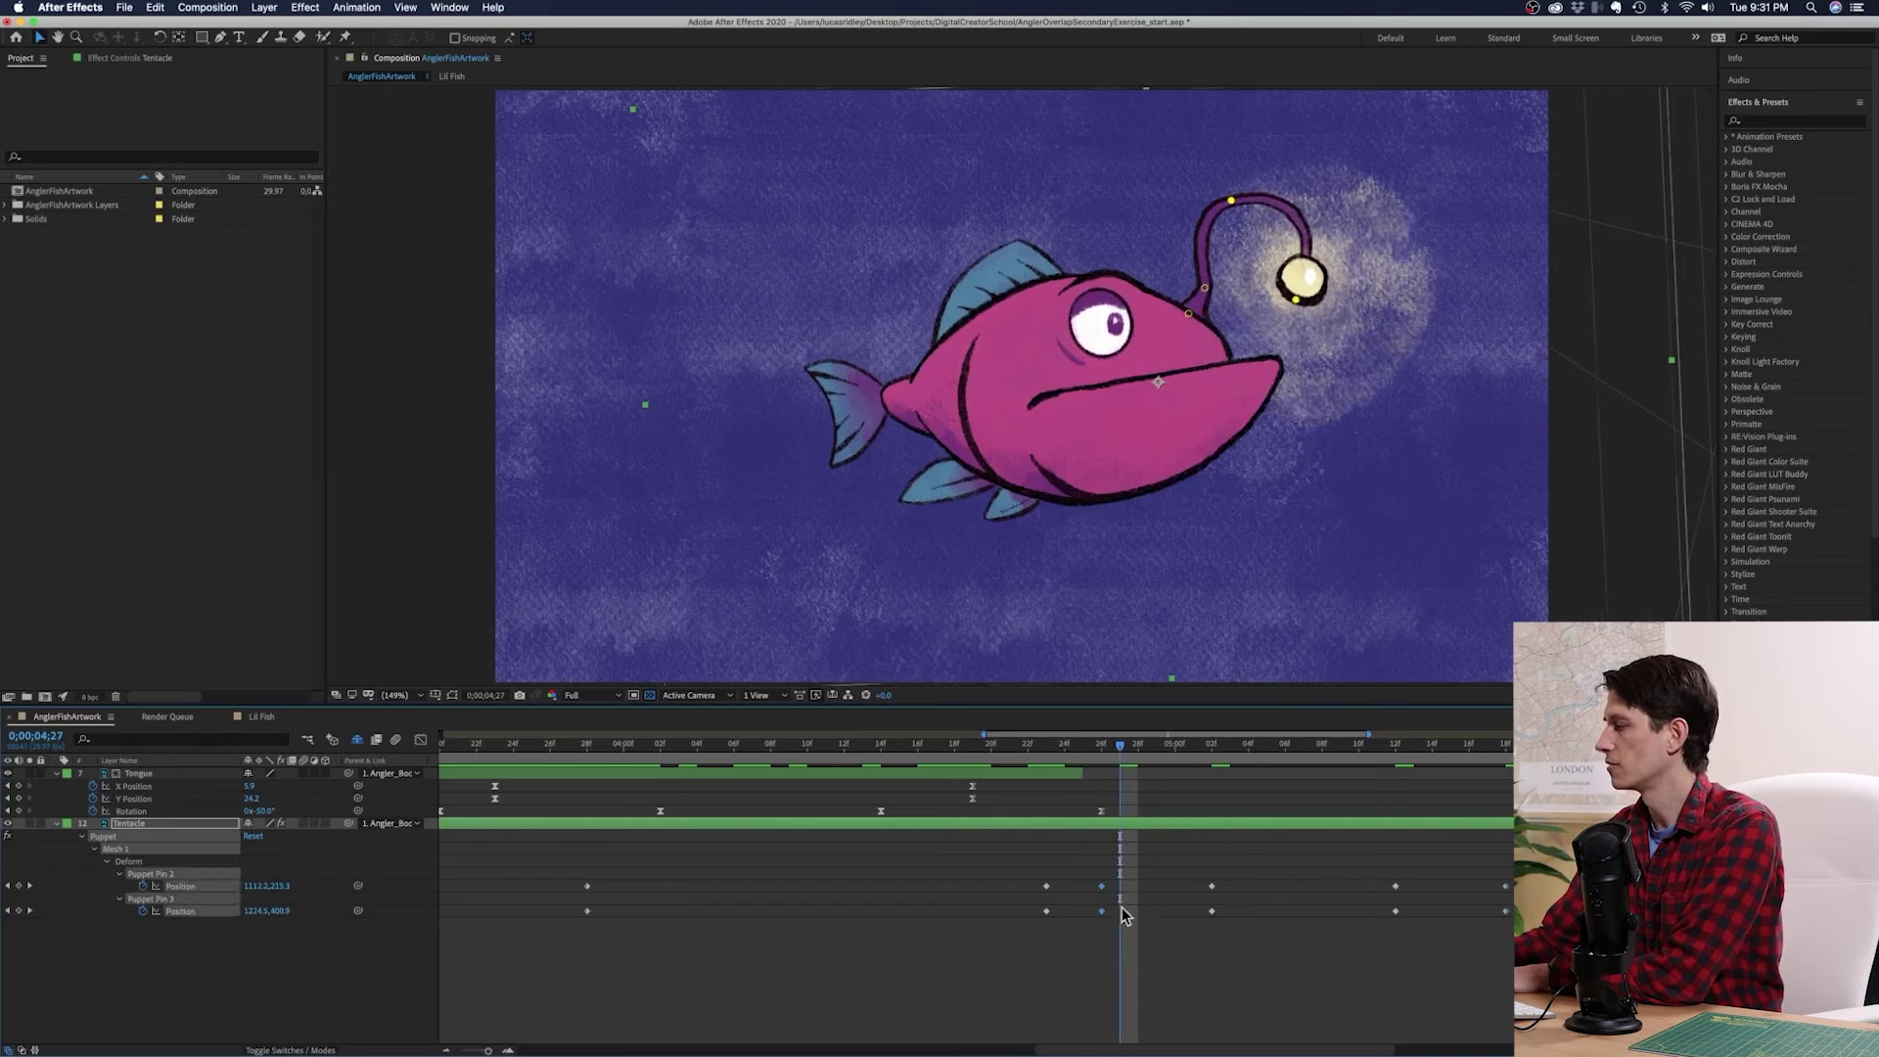
# Step: Examine the lure's path frame by frame between 0;00;04;24 and 0;00;05;05
pyautogui.press('pageup')
pyautogui.press('pagedown')
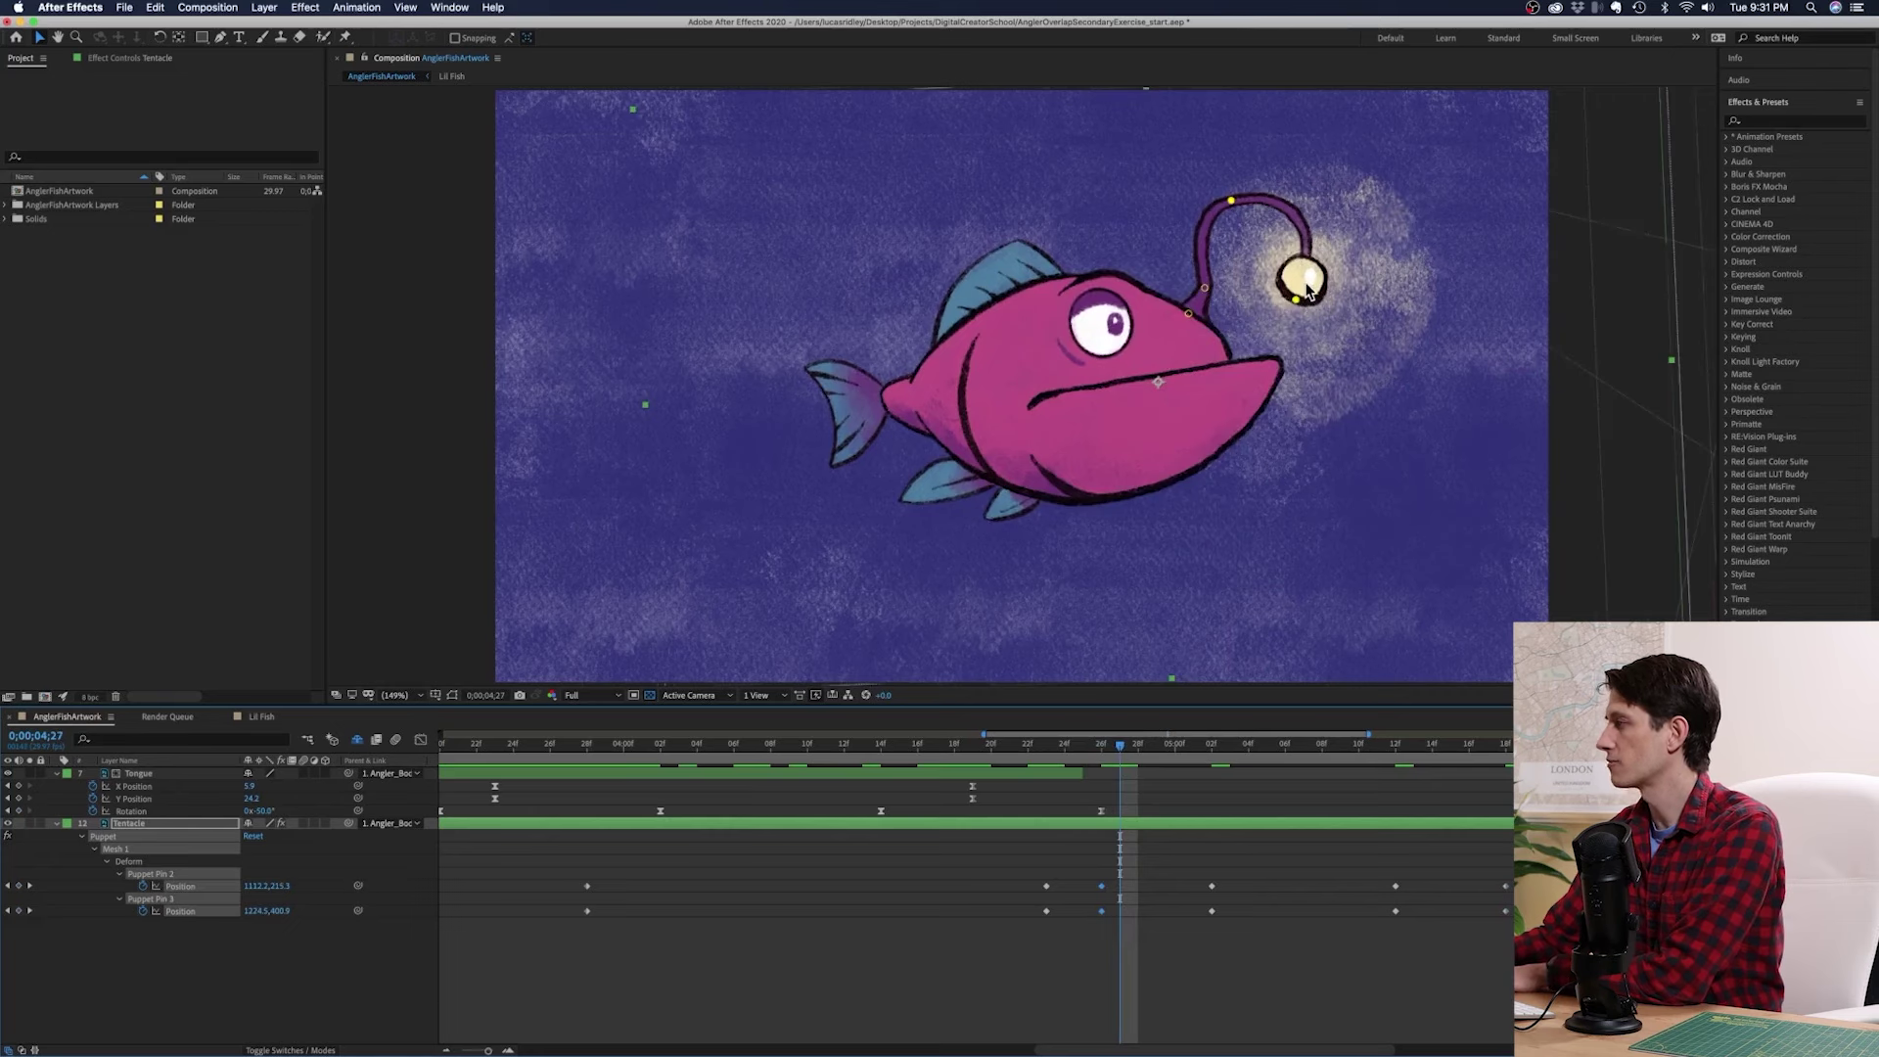
pyautogui.press('pagedown')
pyautogui.press('pageup')
pyautogui.press('pageup')
pyautogui.press('pageup')
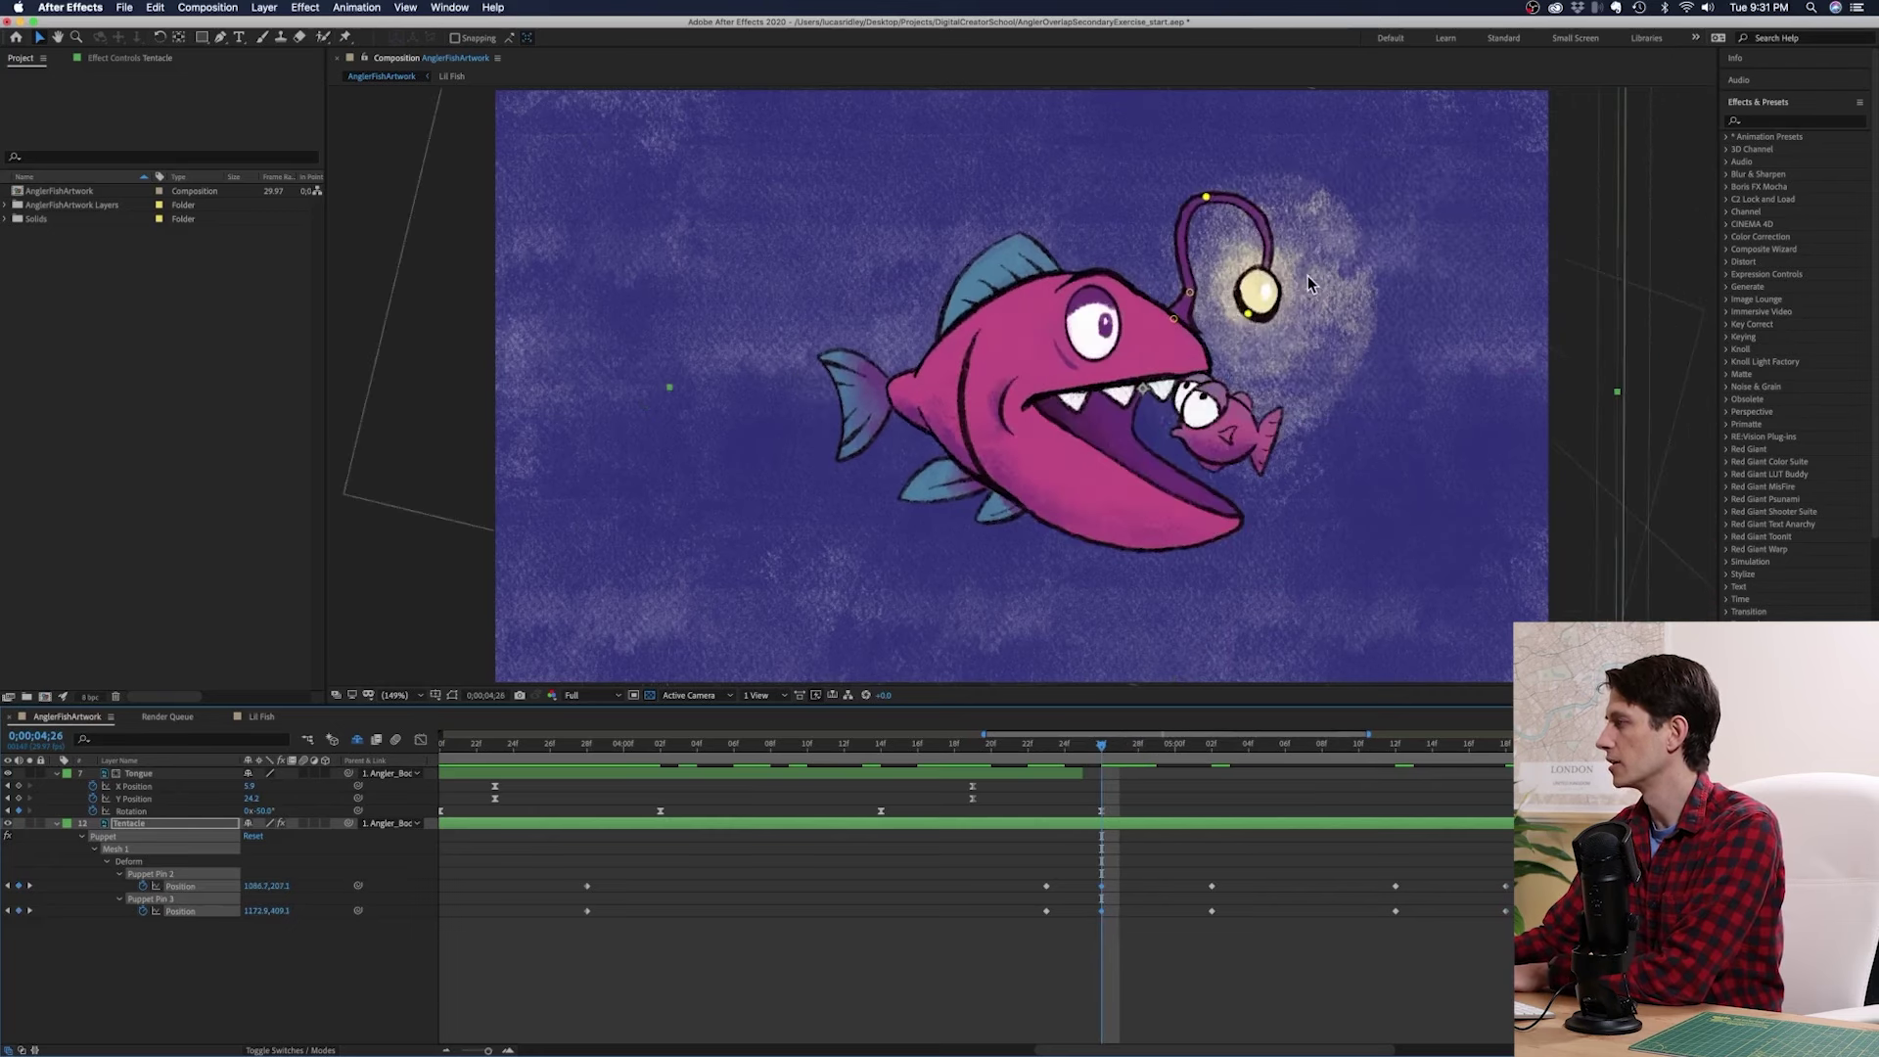
pyautogui.press('pageup')
pyautogui.press('pageup')
pyautogui.press('pagedown')
pyautogui.press('pageup')
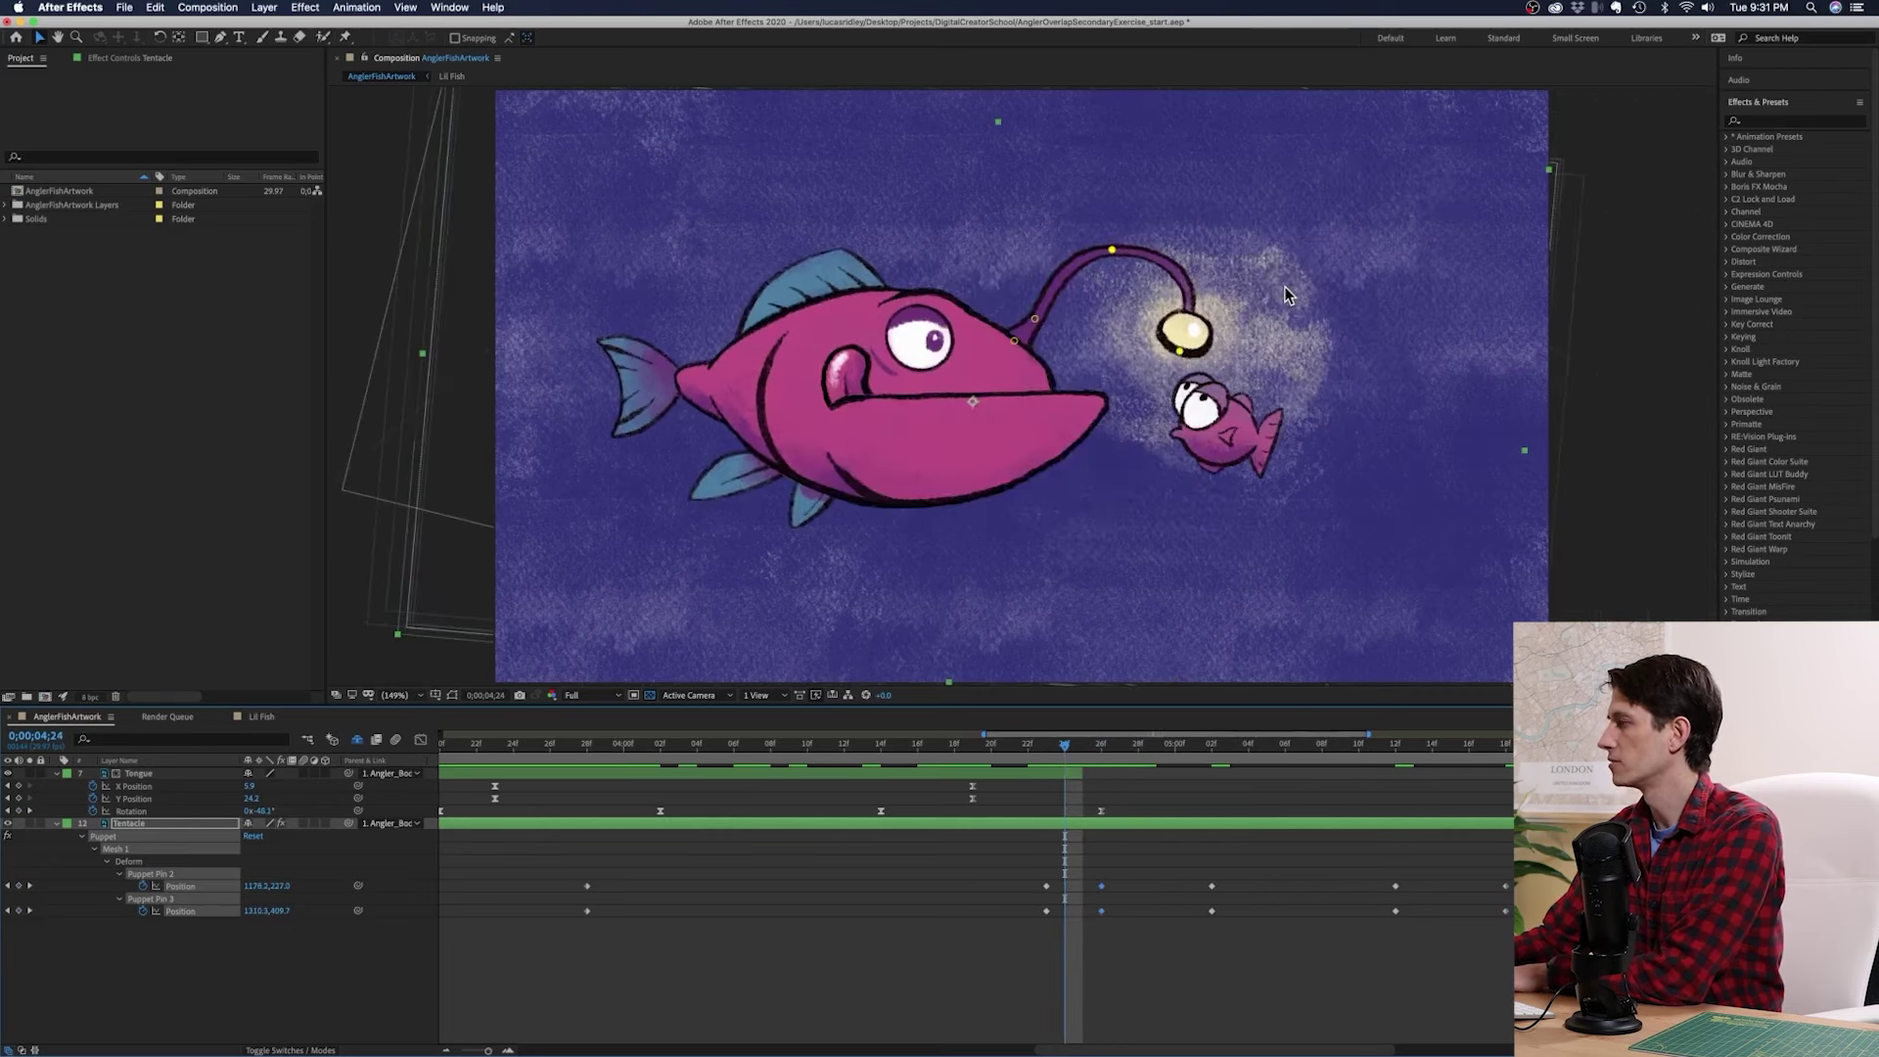
pyautogui.press('pagedown')
pyautogui.press('pagedown')
pyautogui.press('pagedown')
pyautogui.press('pagedown')
pyautogui.press('pagedown')
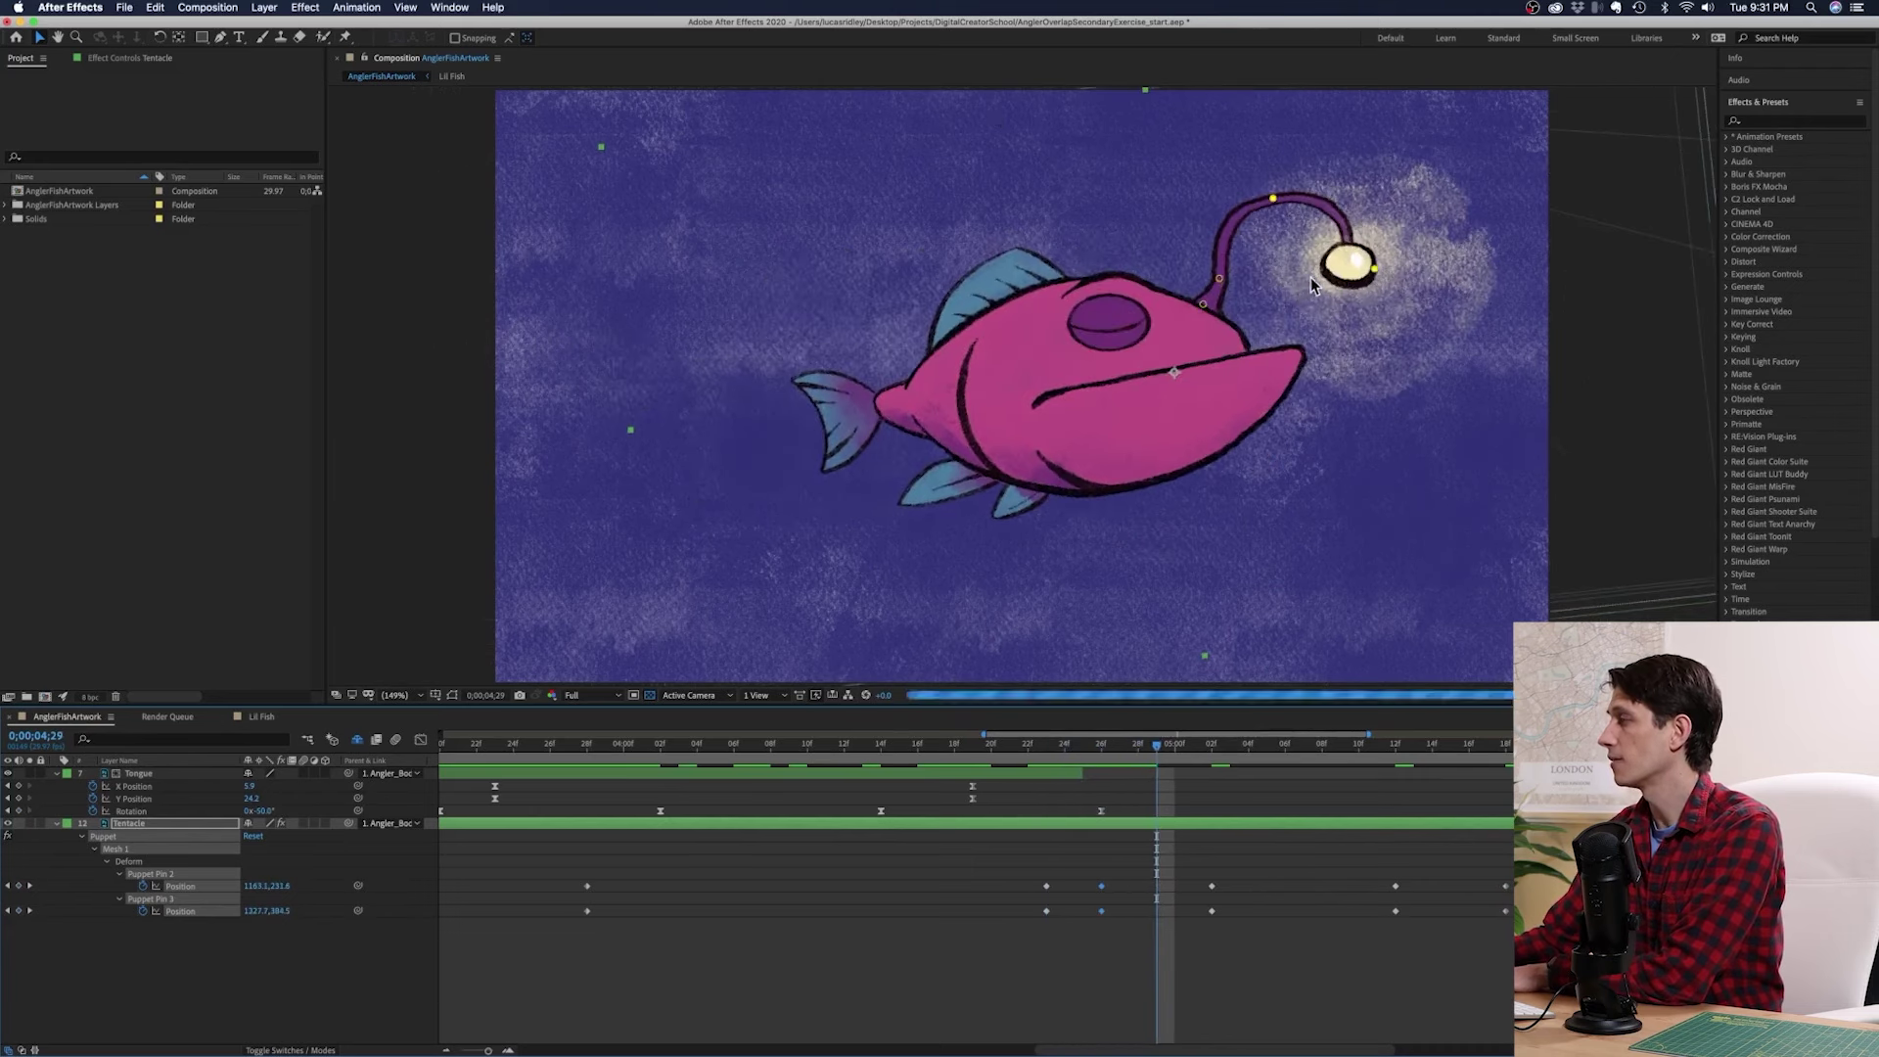
pyautogui.press('pagedown')
pyautogui.press('pagedown')
pyautogui.press('pagedown')
pyautogui.press('pagedown')
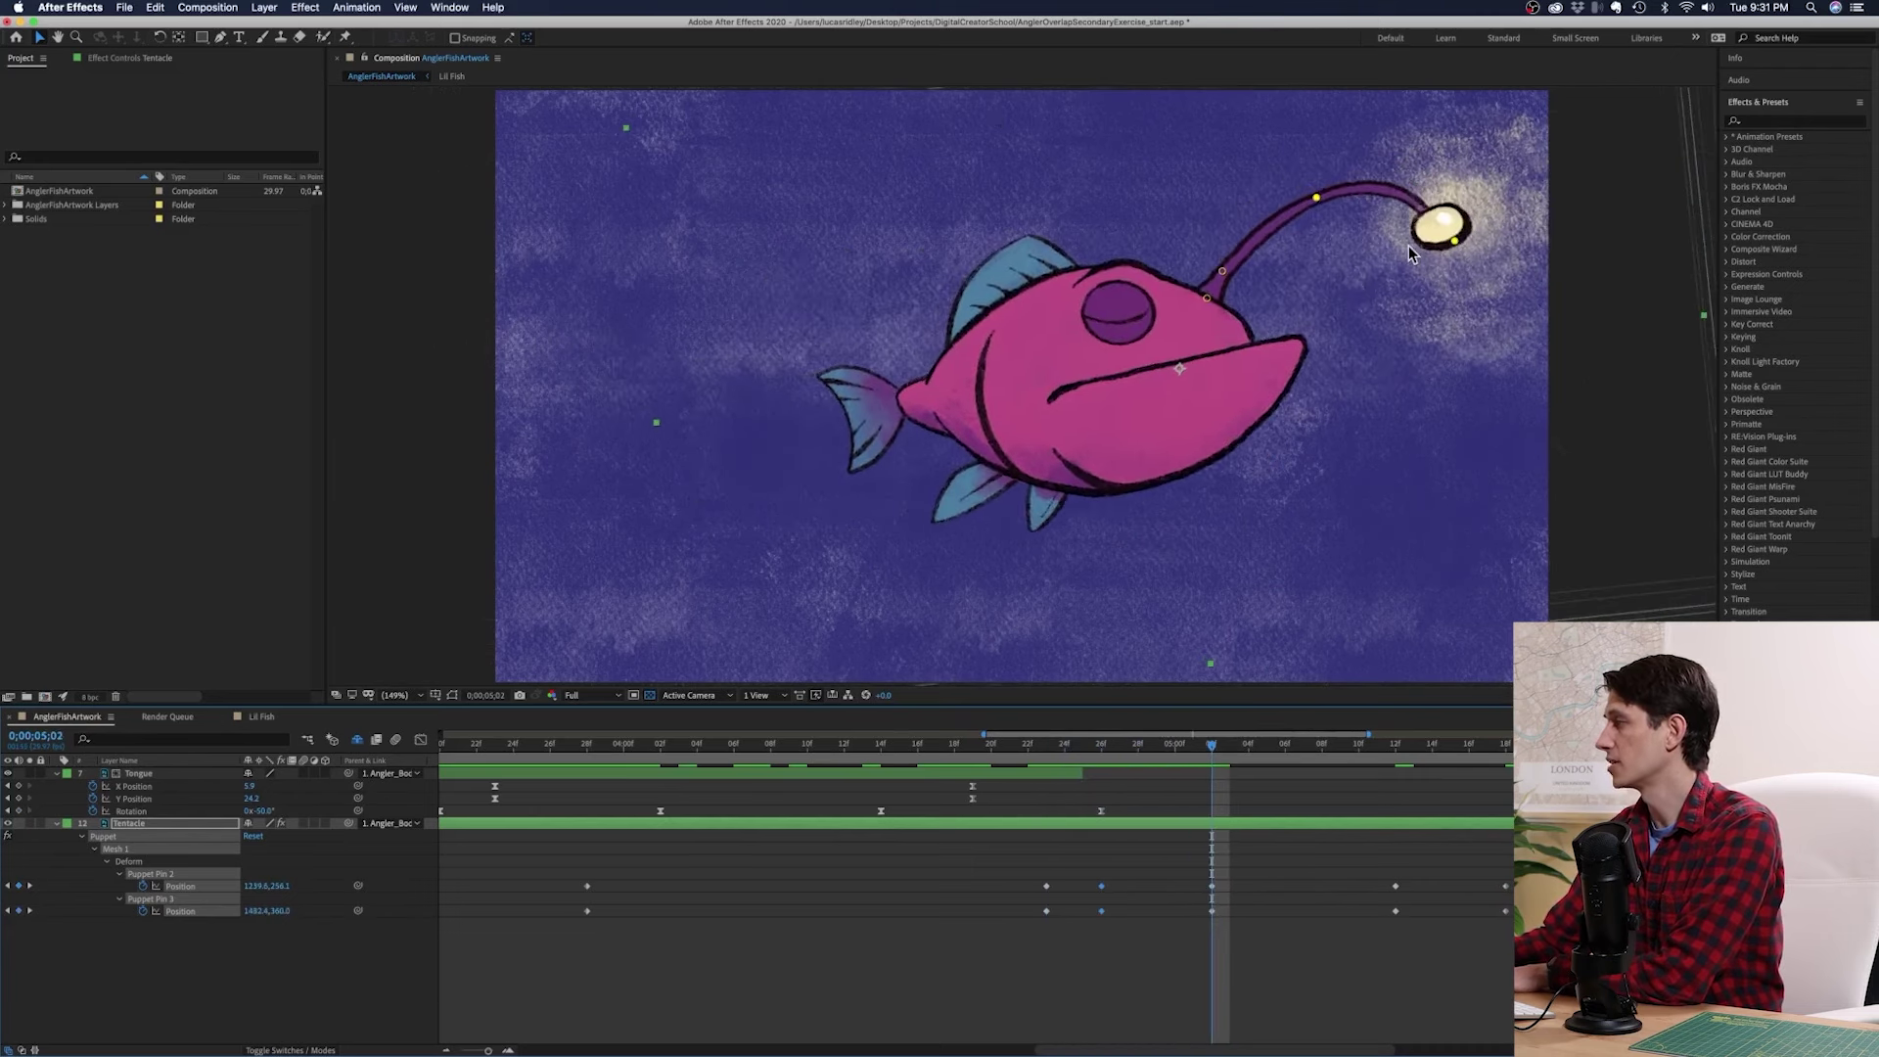
pyautogui.press('pagedown')
pyautogui.press('pagedown')
pyautogui.press('pagedown')
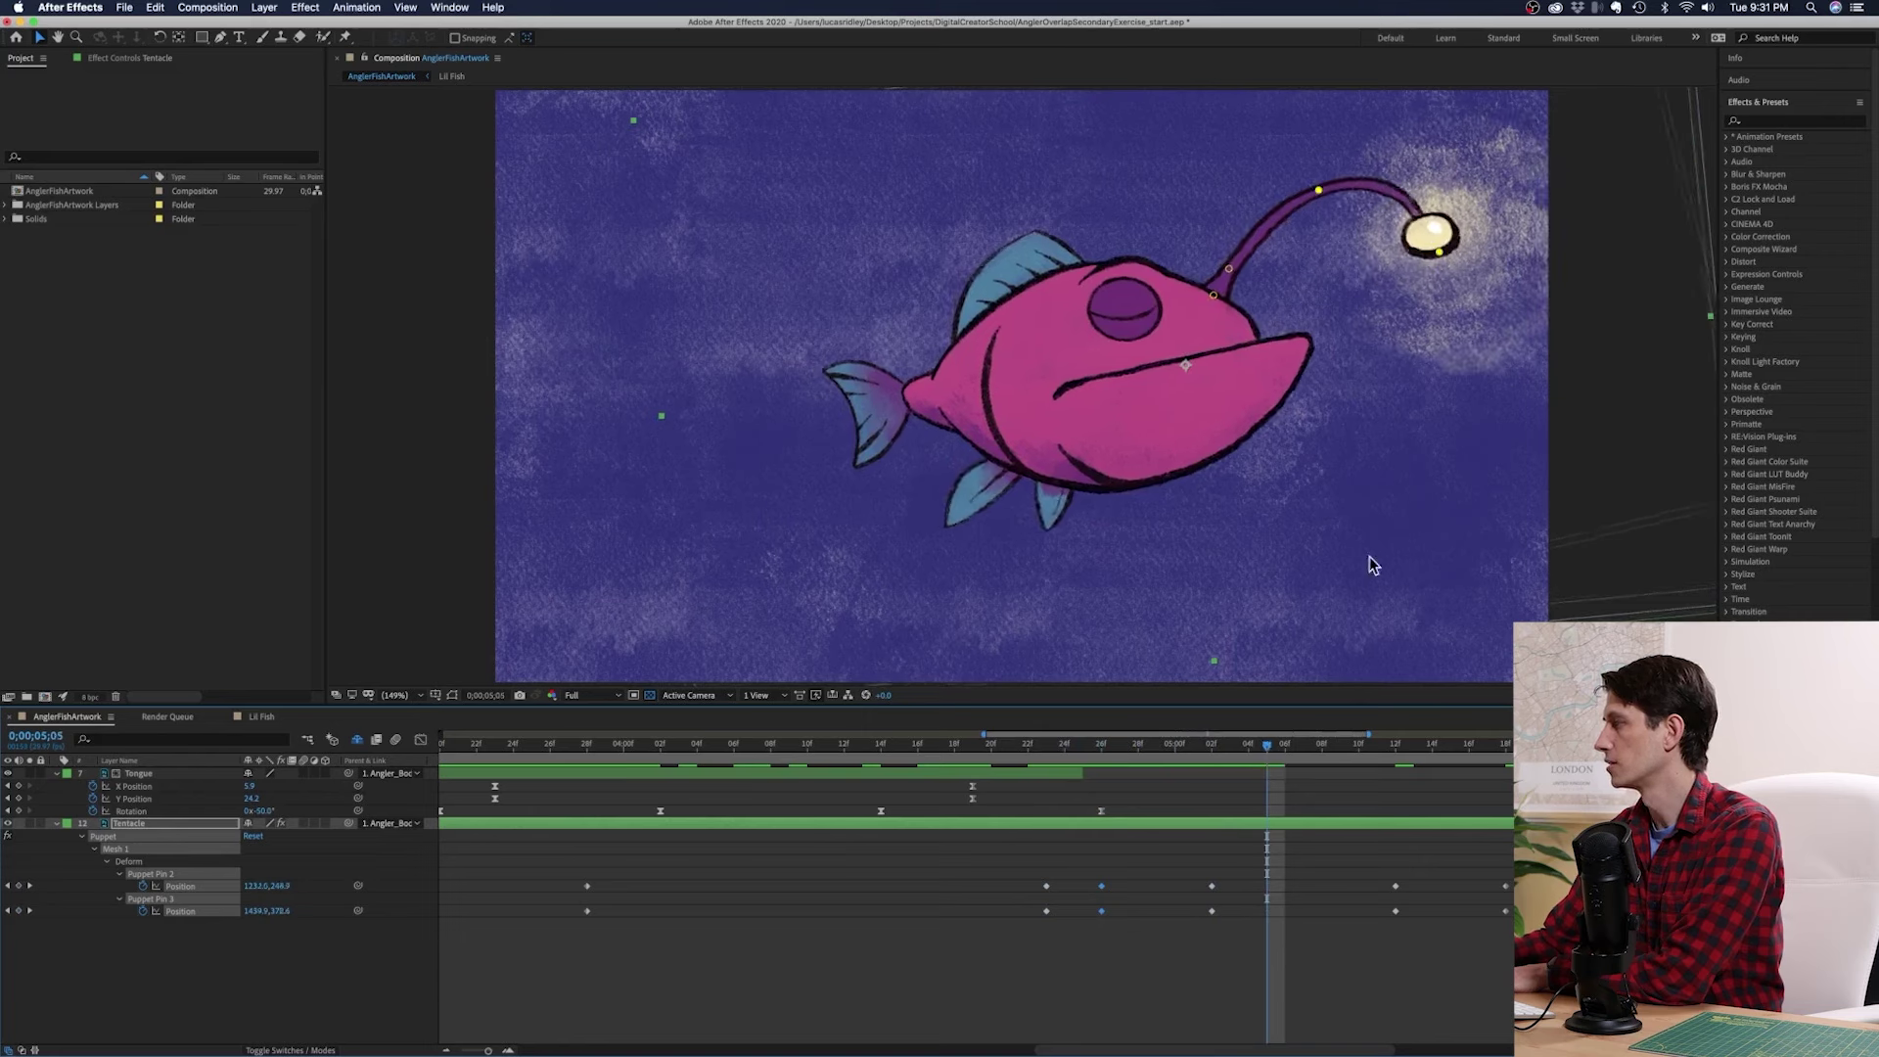
# Step: Apply Easy Ease to both tentacle pins' Position keyframes at 0;00;05;02 and preview the motion through the bite
pyautogui.moveTo(1187, 860); pyautogui.dragTo(1238, 922)
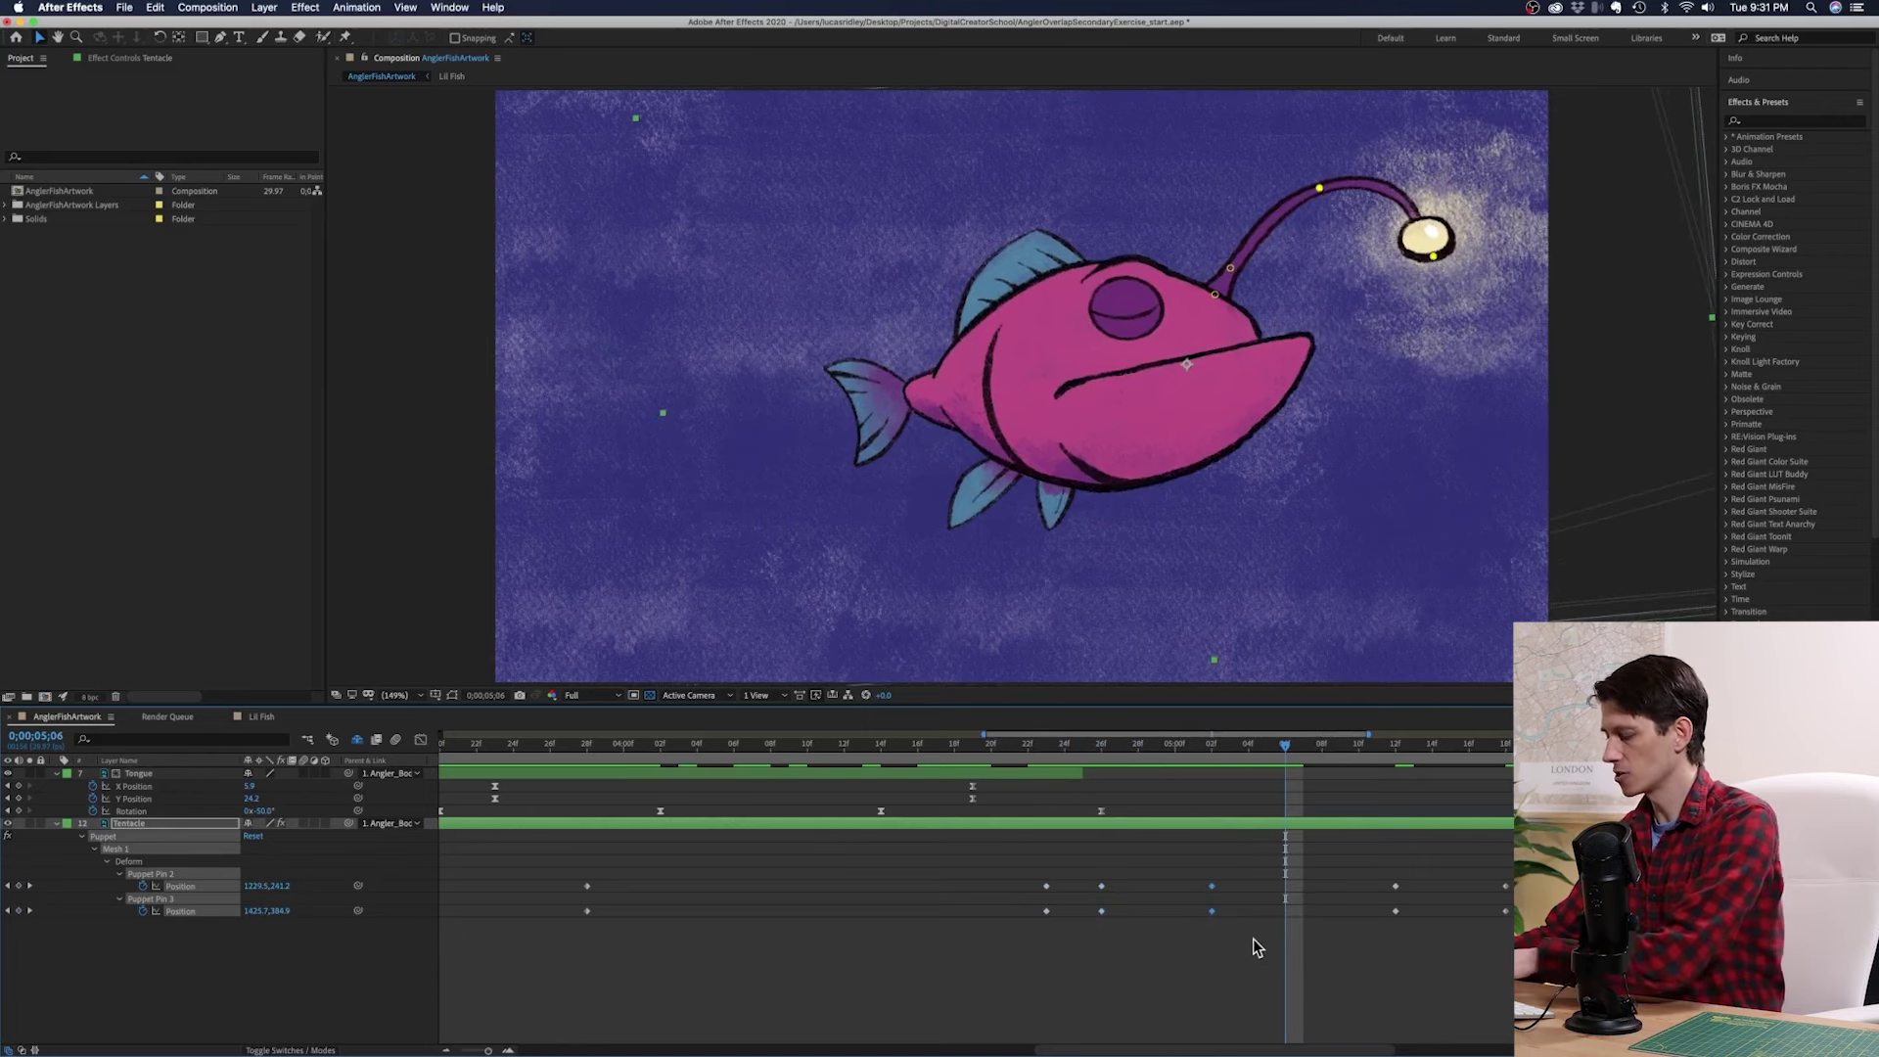
pyautogui.press('F9')
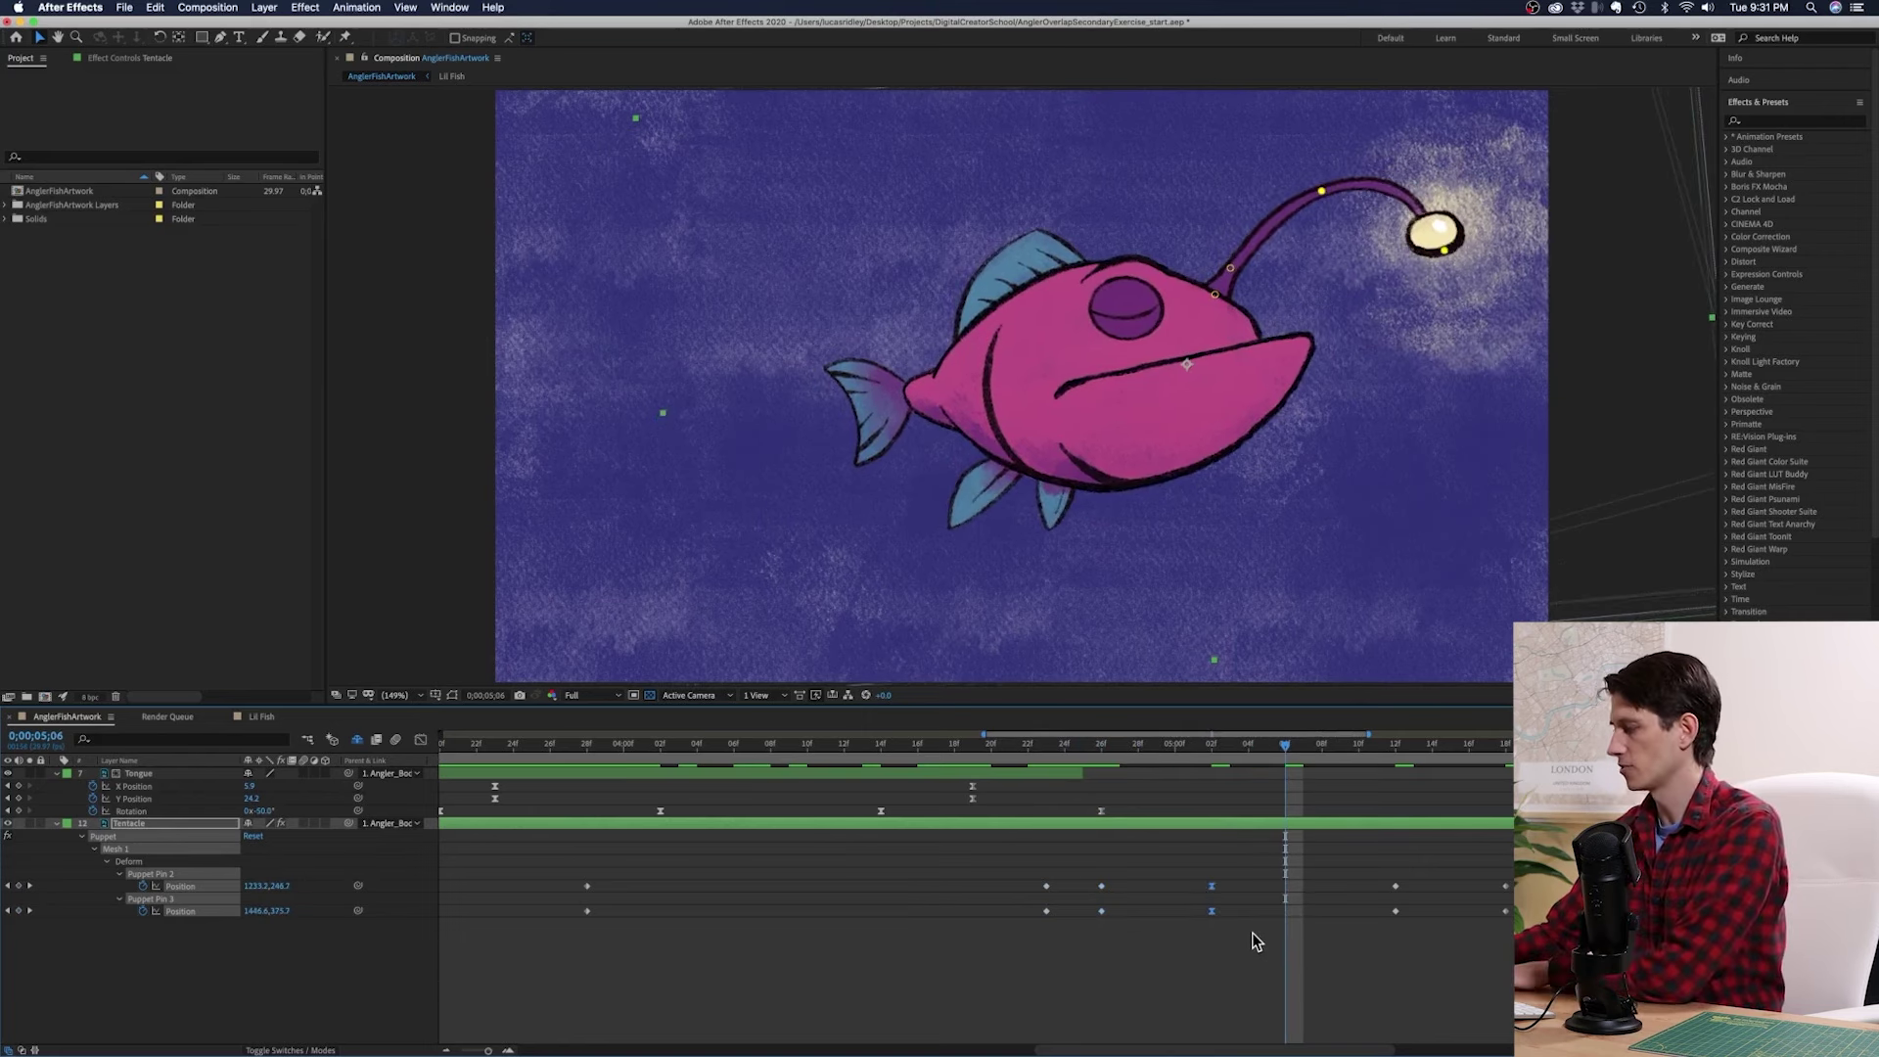
pyautogui.click(1074, 747)
pyautogui.press('space')
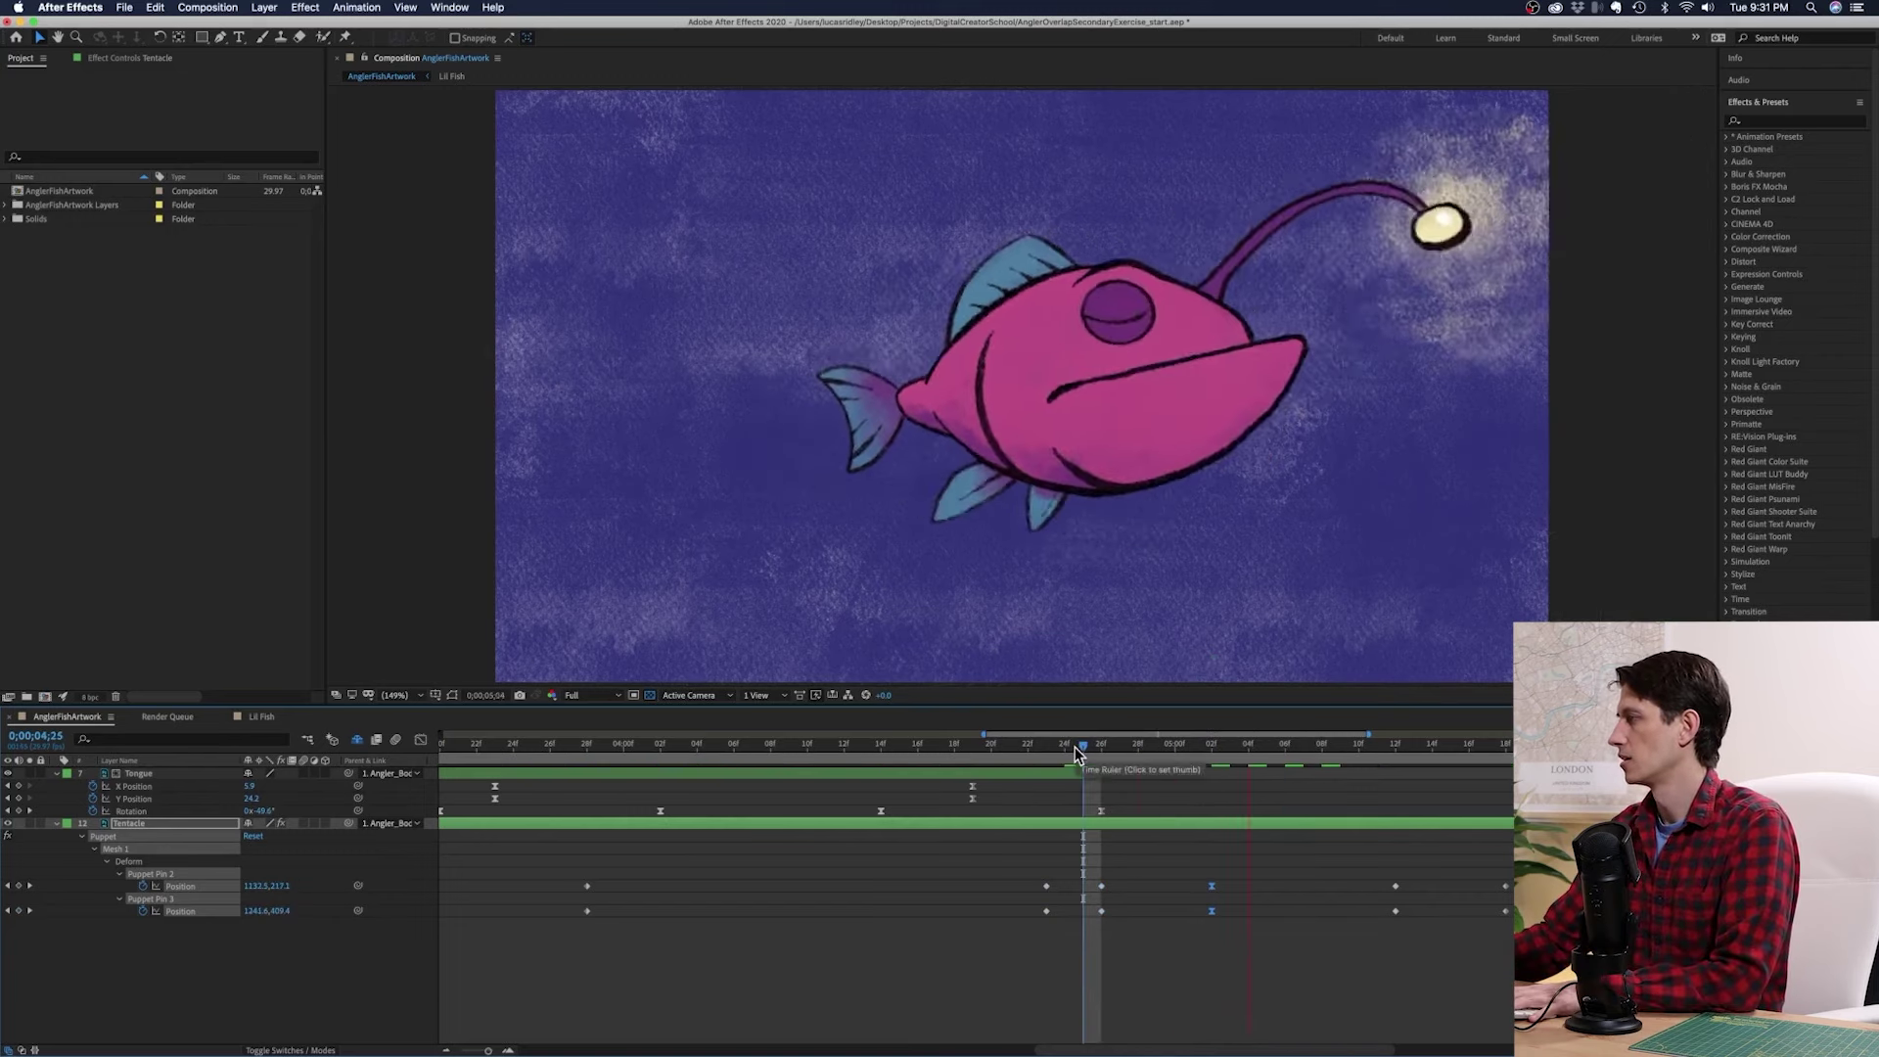
pyautogui.click(865, 746)
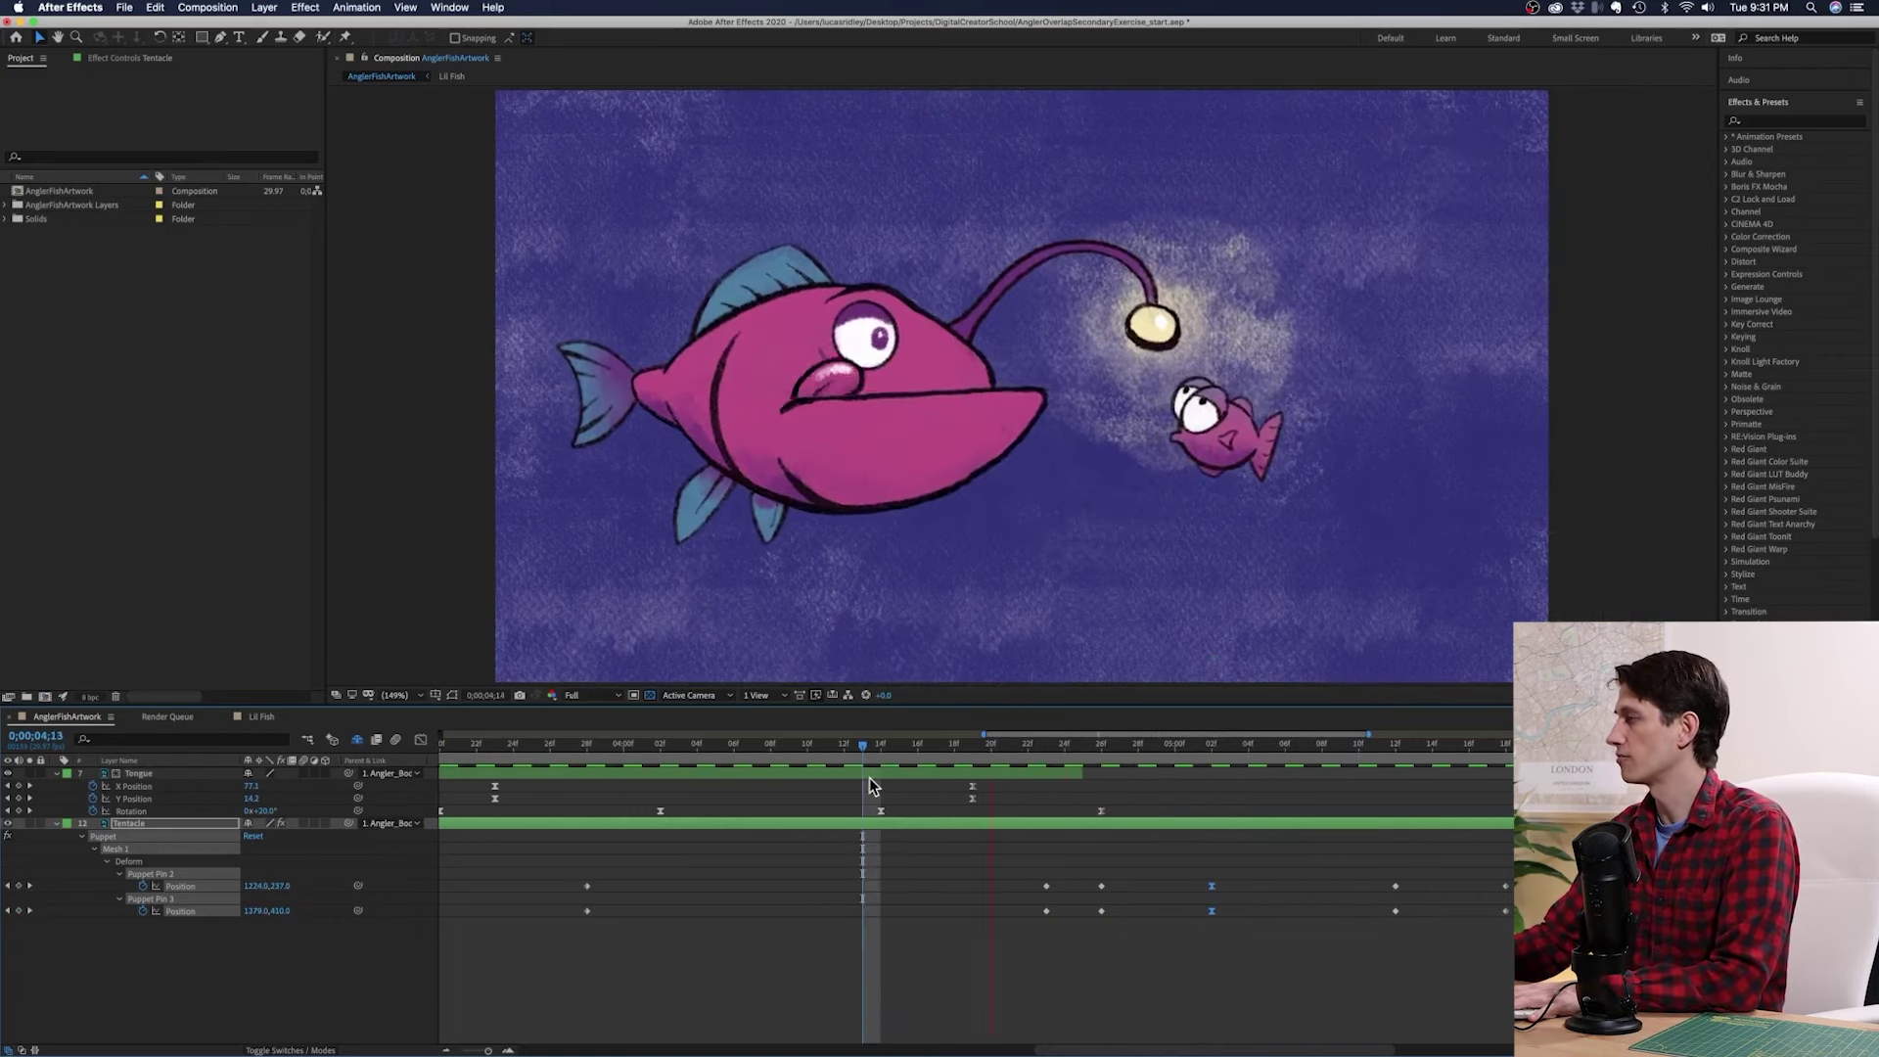
pyautogui.press('space')
# Step: Apply Easy Ease to both pins' Position keyframes at 0;00;05;12 and 0;00;05;18 and preview from 0;00;04;13
pyautogui.moveTo(1348, 867); pyautogui.dragTo(1512, 918)
pyautogui.press('F9')
pyautogui.click(860, 747)
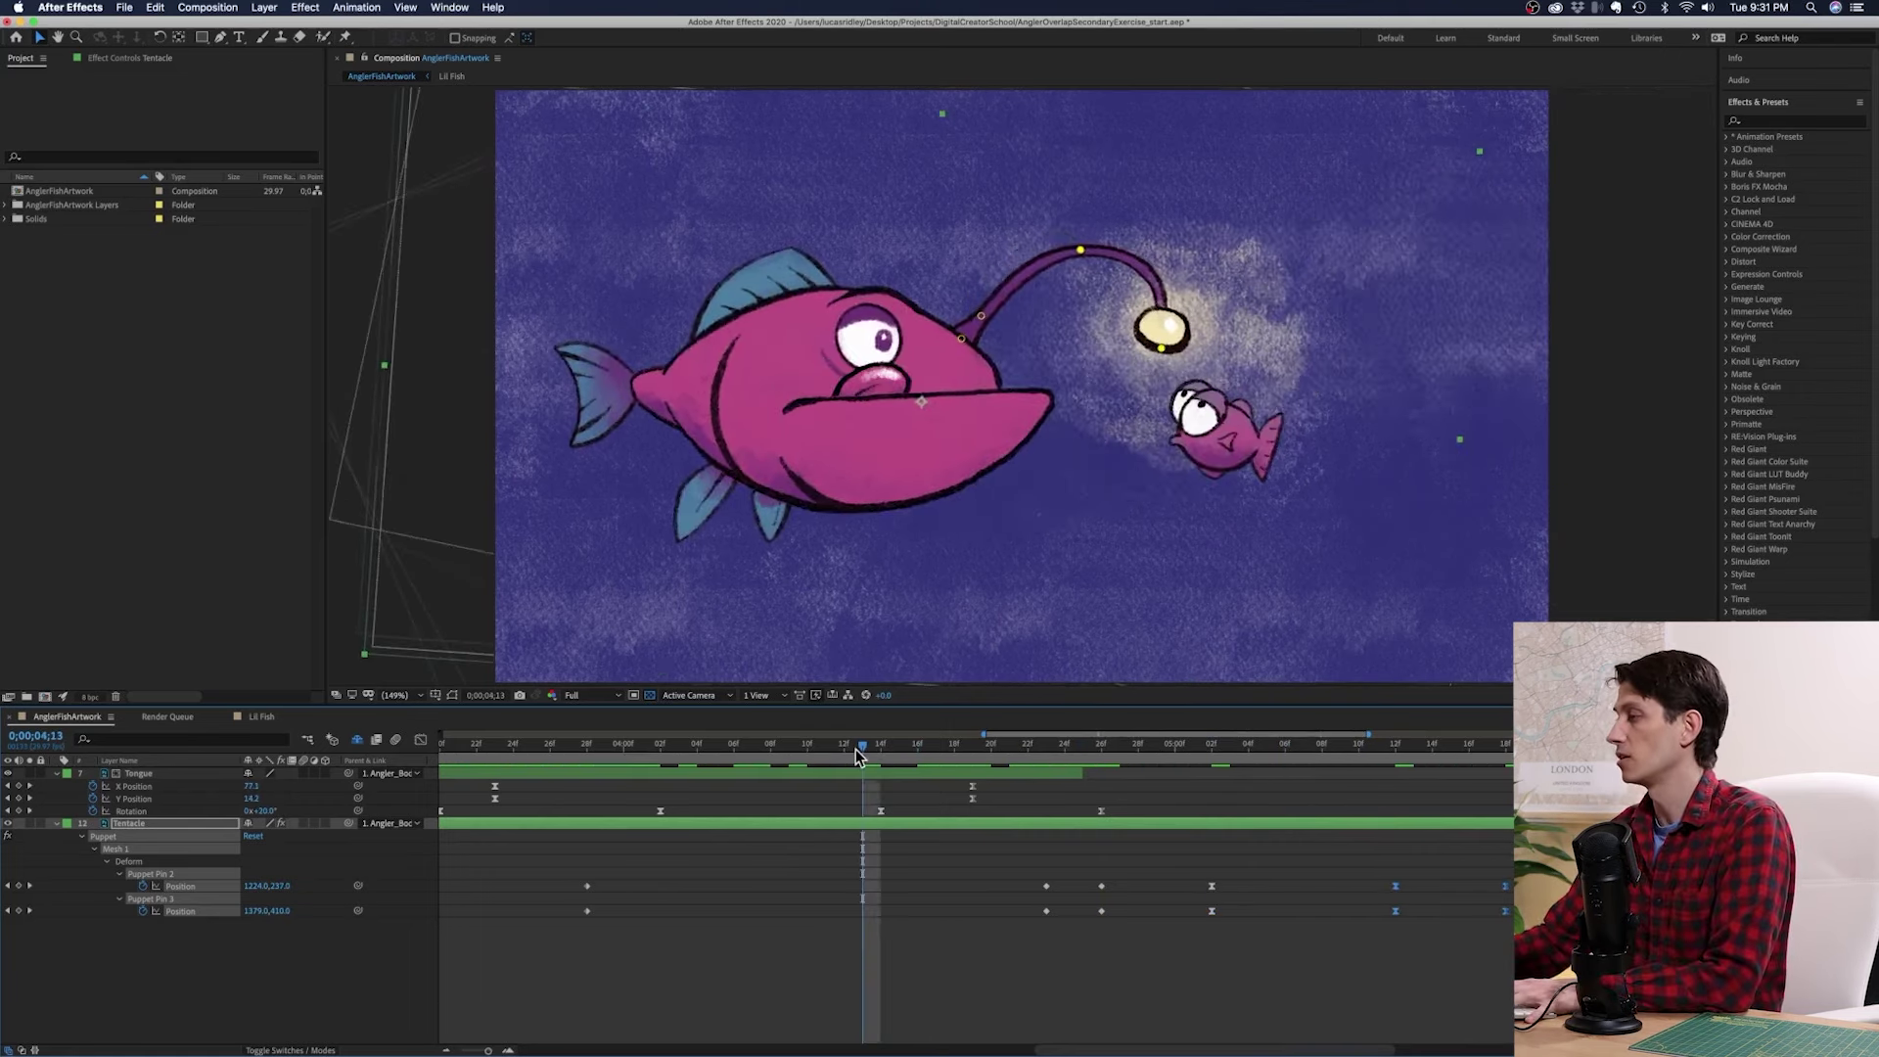
pyautogui.press('space')
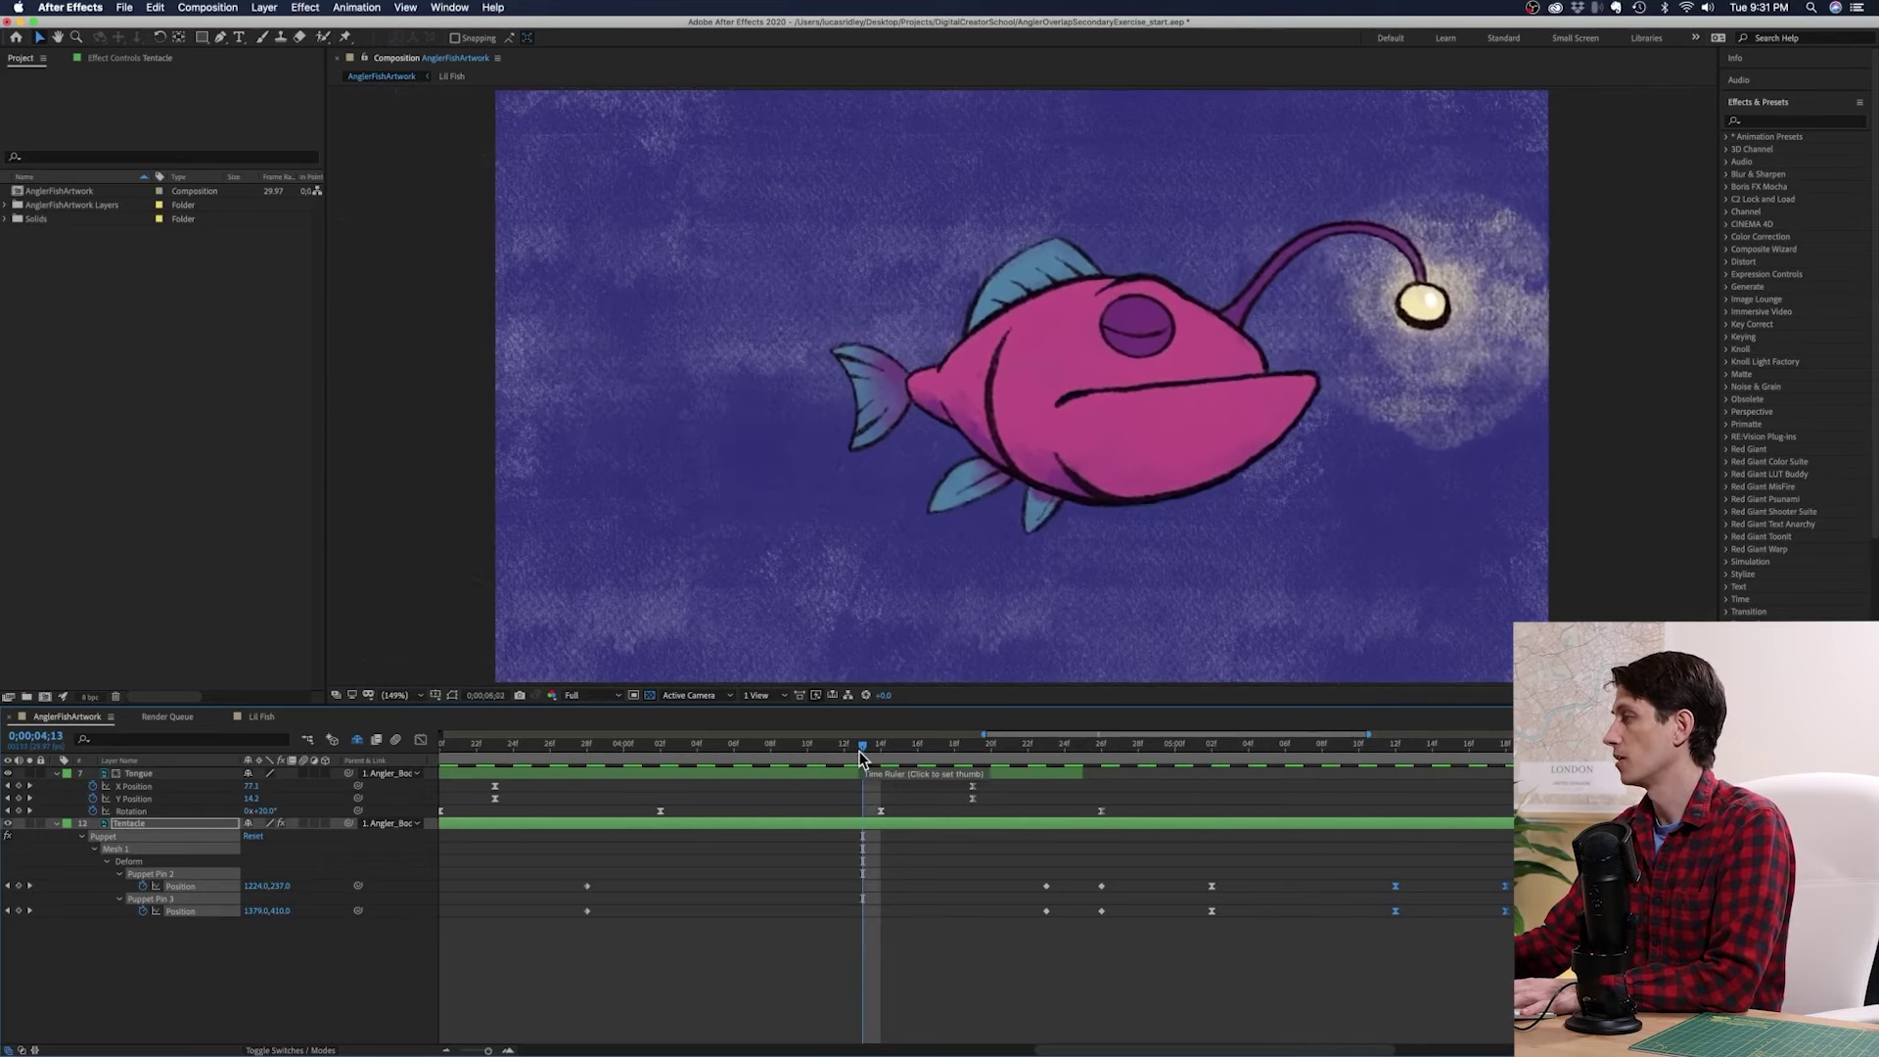
pyautogui.press('space')
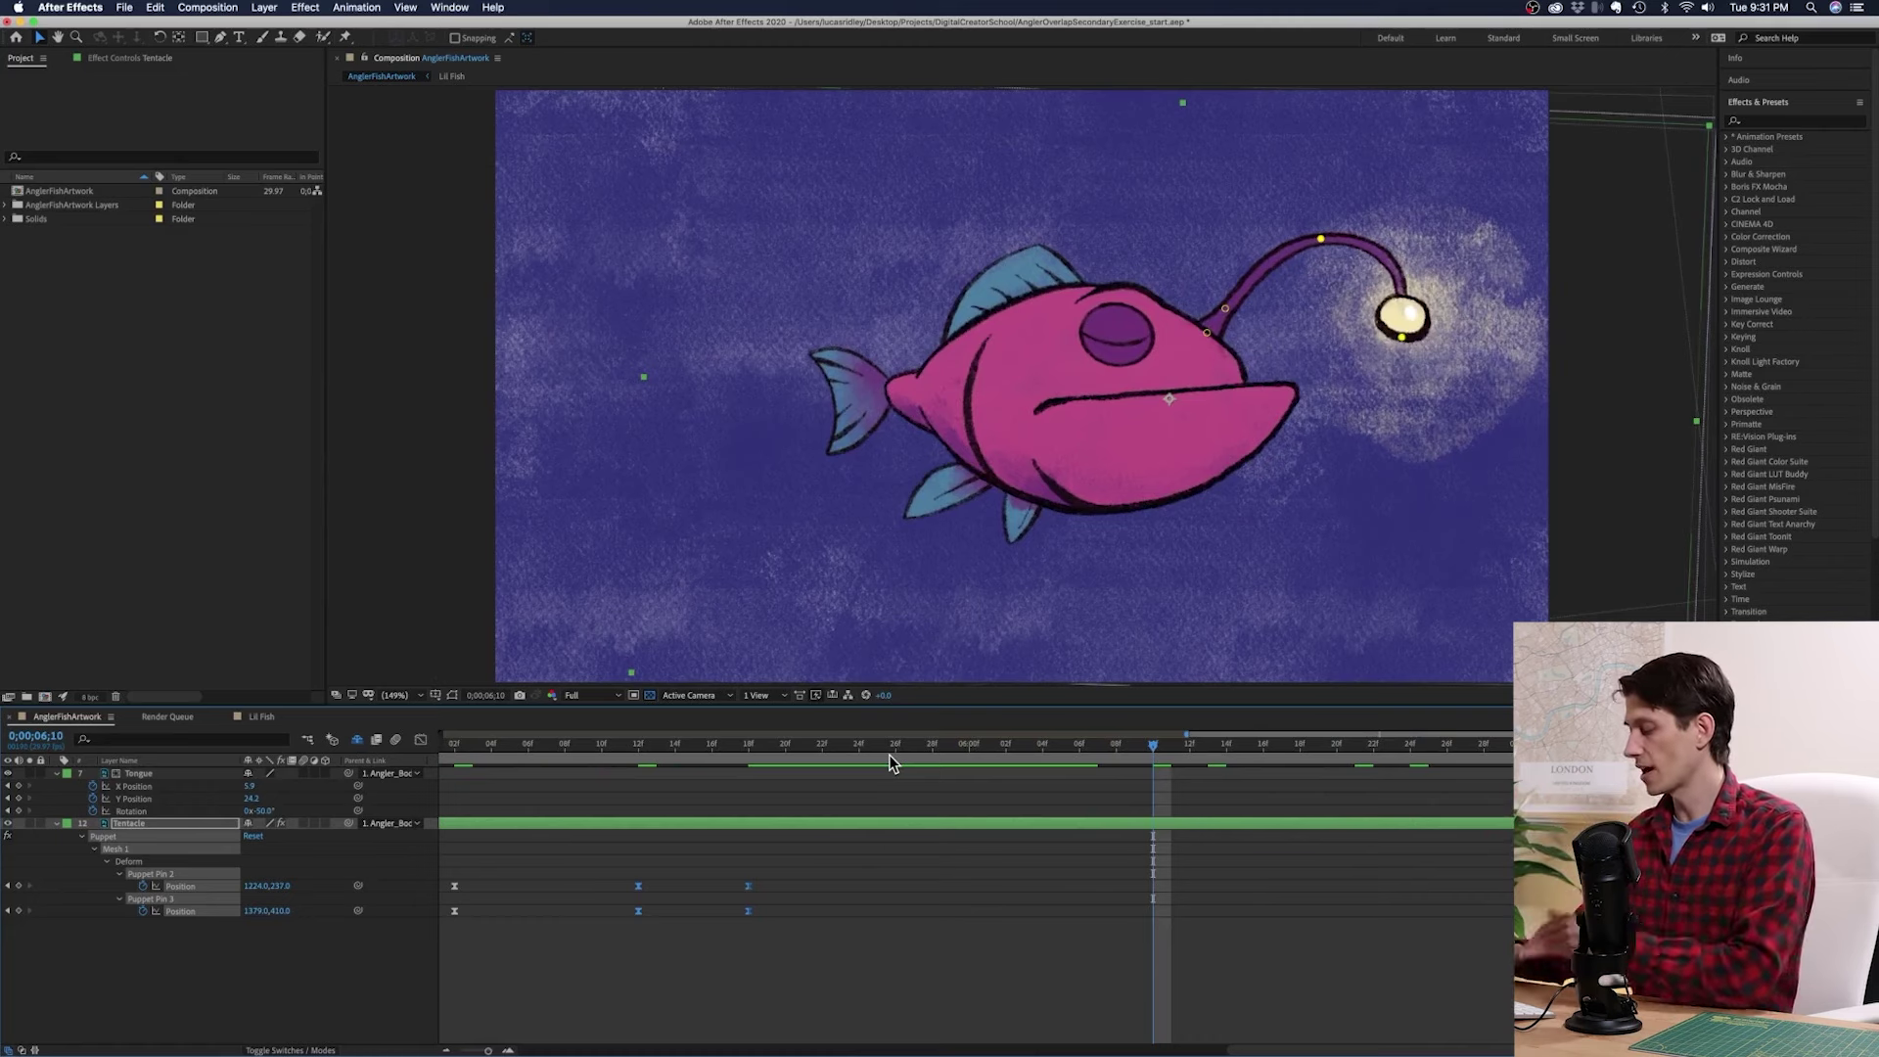
# Step: Copy the first rest-pose Position keyframes of Puppet Pin 2 and Puppet Pin 3 to 0;00;05;24
pyautogui.press('-')
pyautogui.press('-')
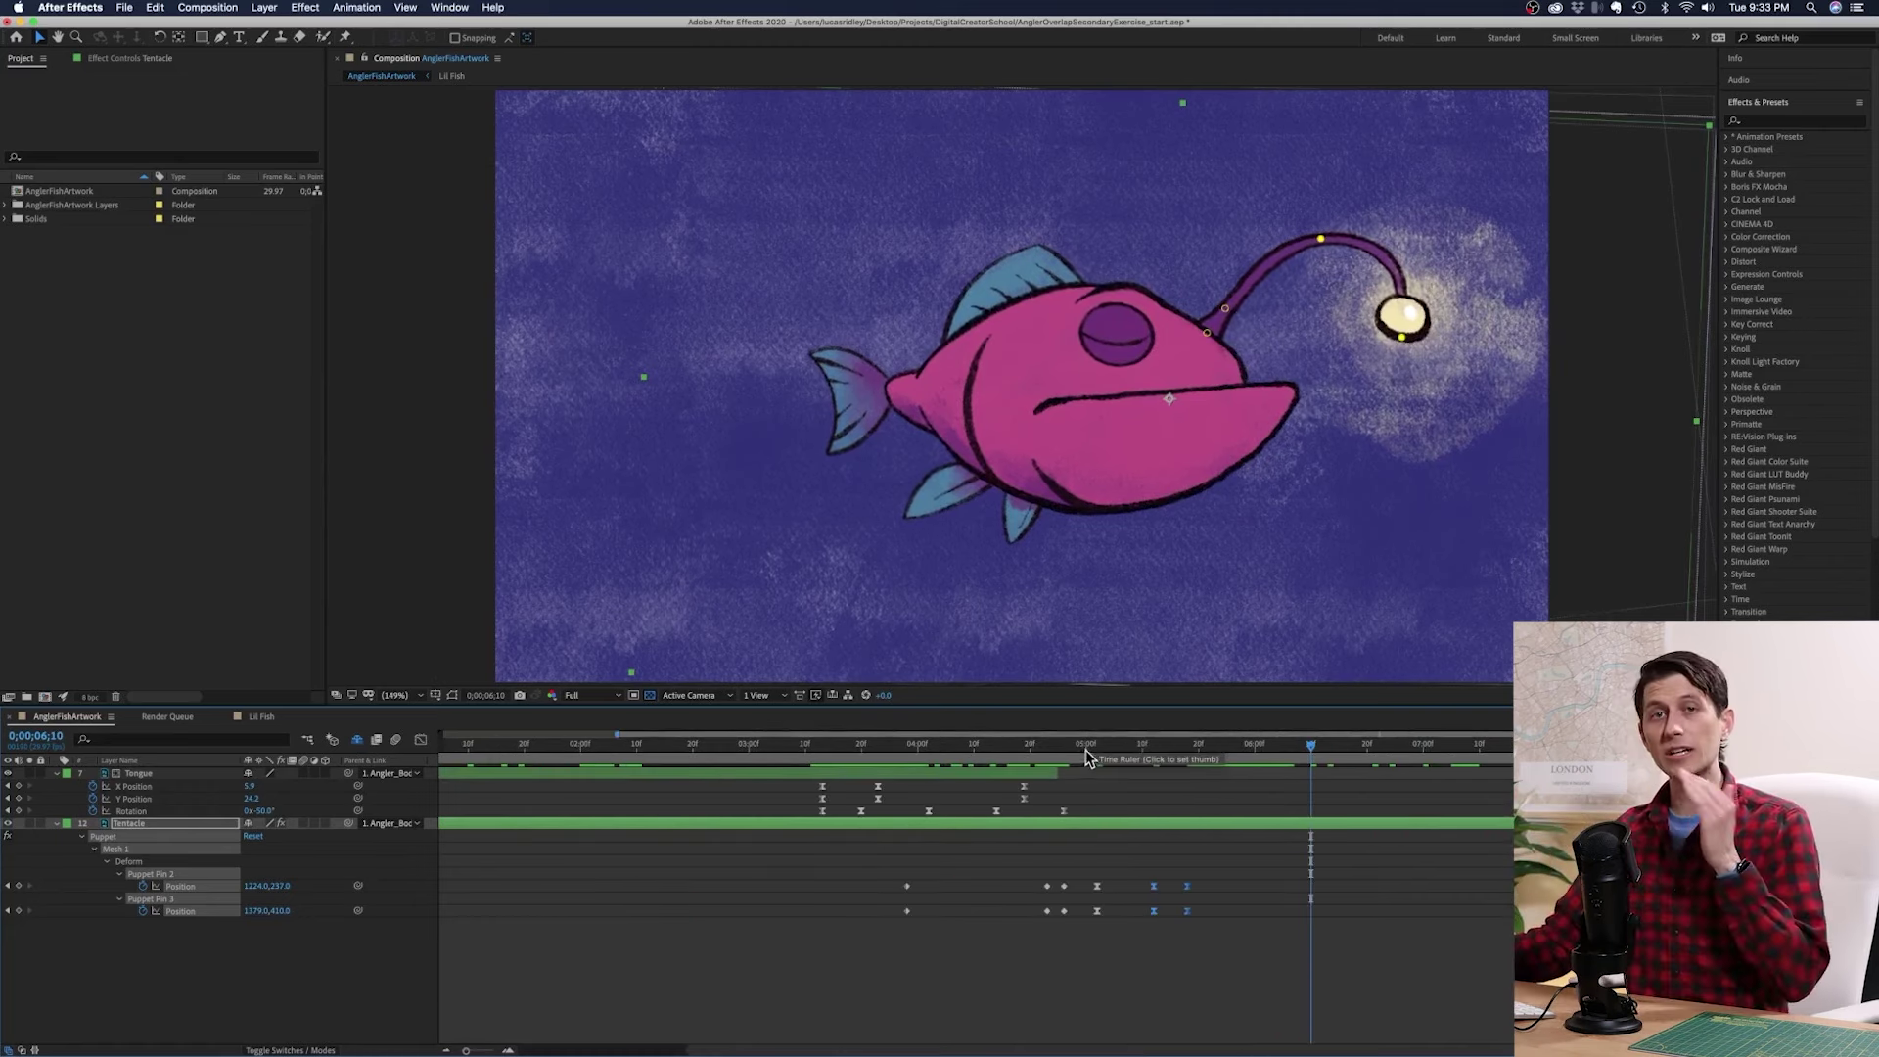
pyautogui.moveTo(1125, 752); pyautogui.dragTo(1219, 773)
pyautogui.press('super+x')
pyautogui.press('super+v')
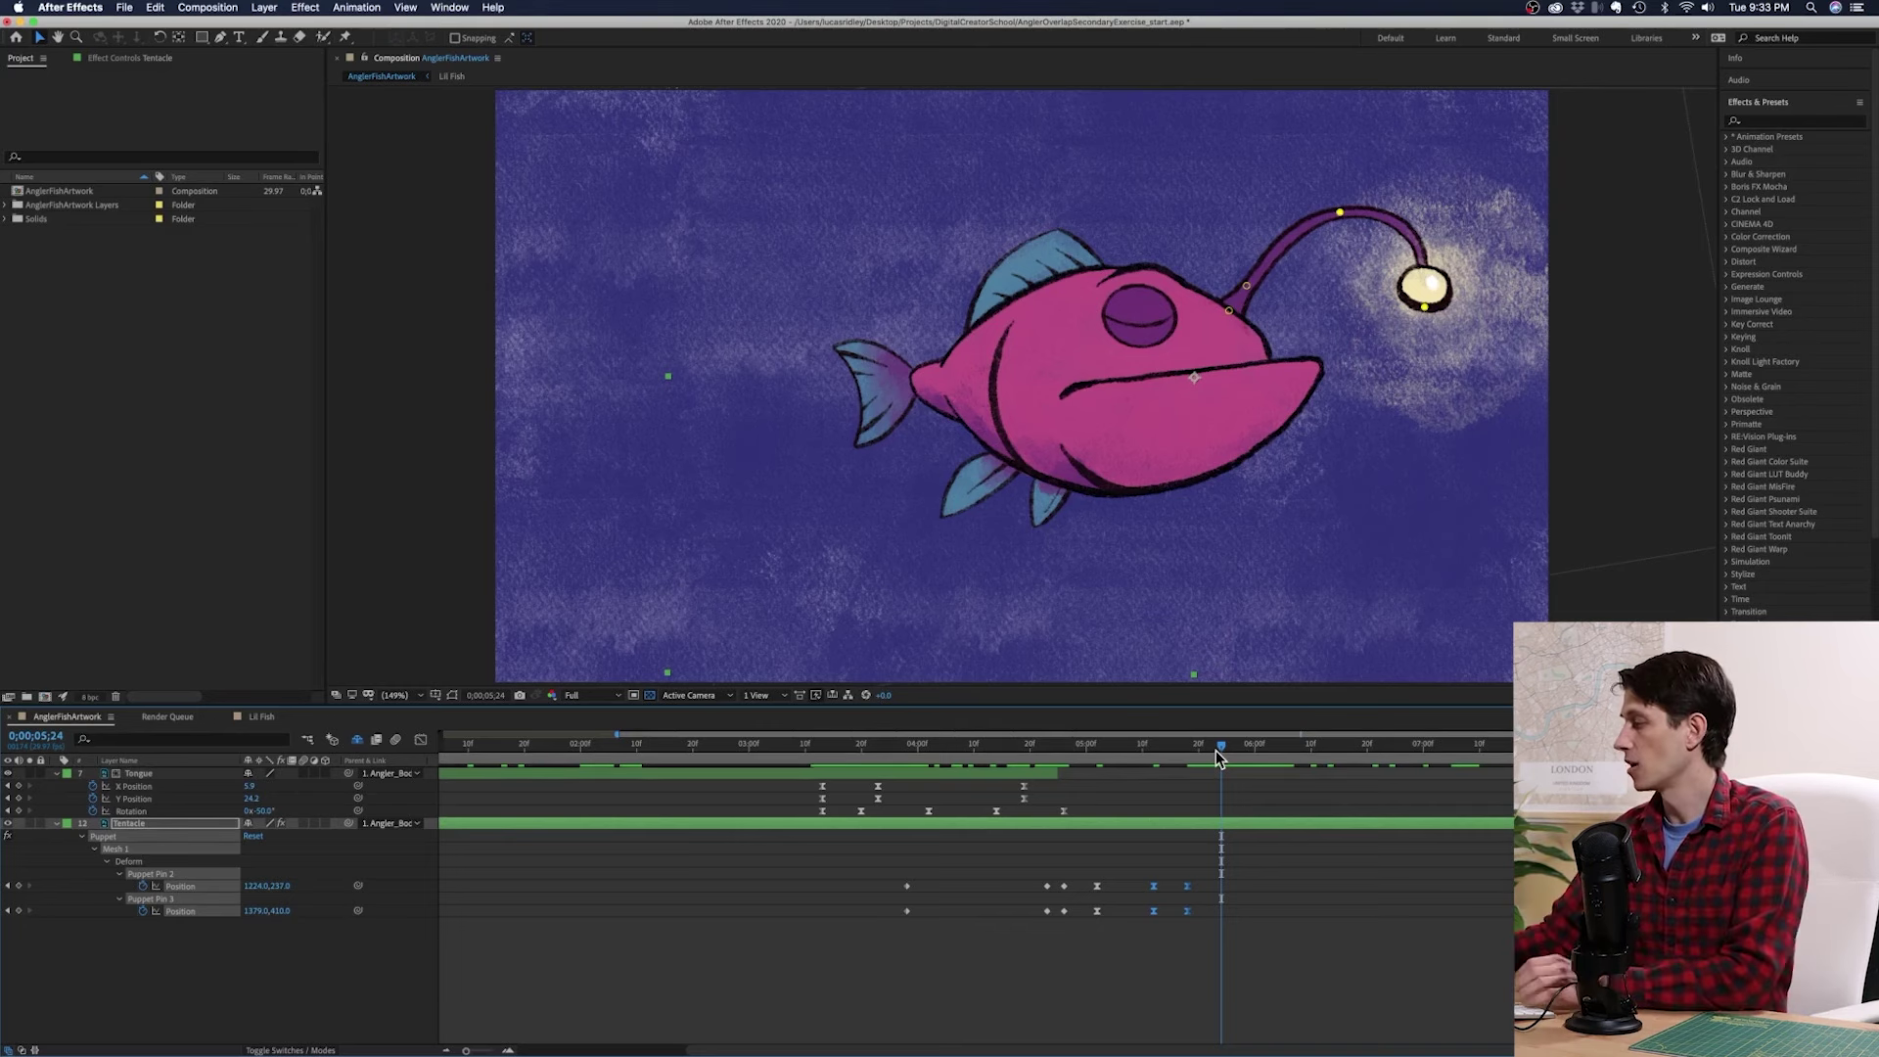
pyautogui.moveTo(902, 865); pyautogui.dragTo(969, 959)
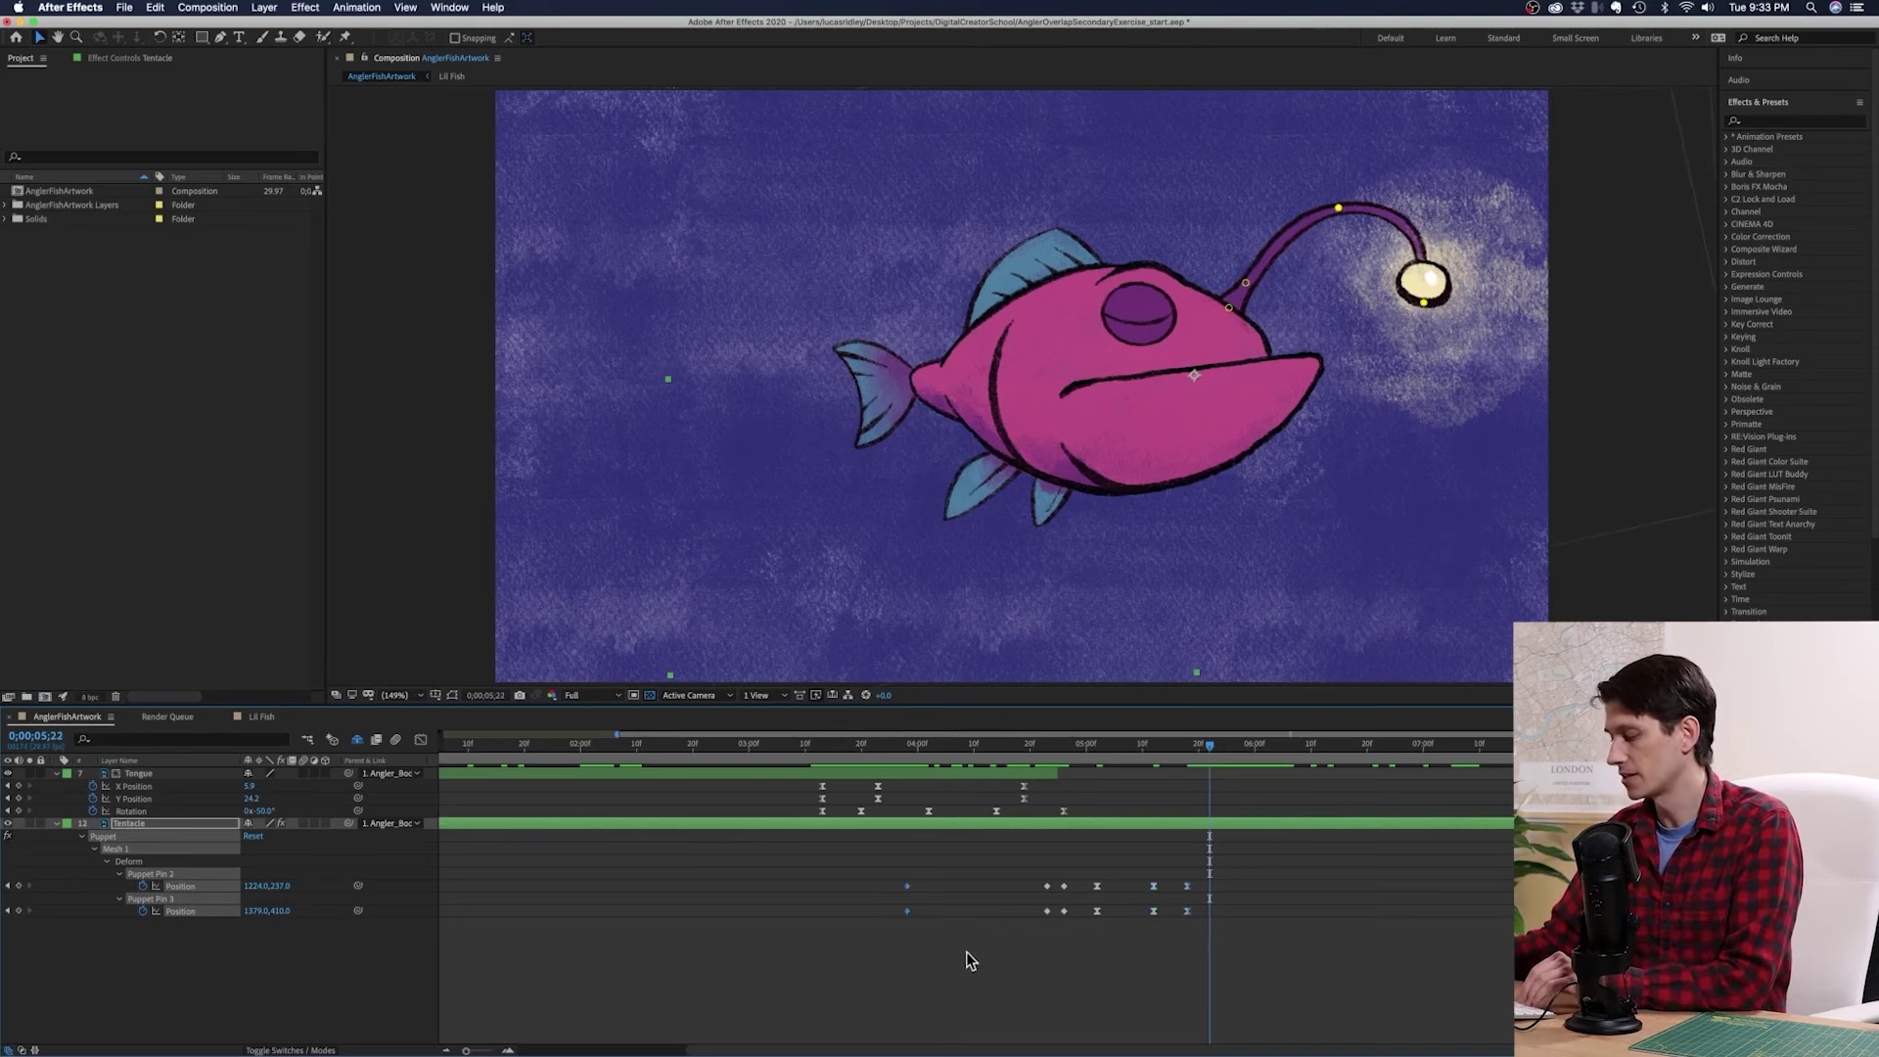
pyautogui.press('super+c')
pyautogui.press('super+v')
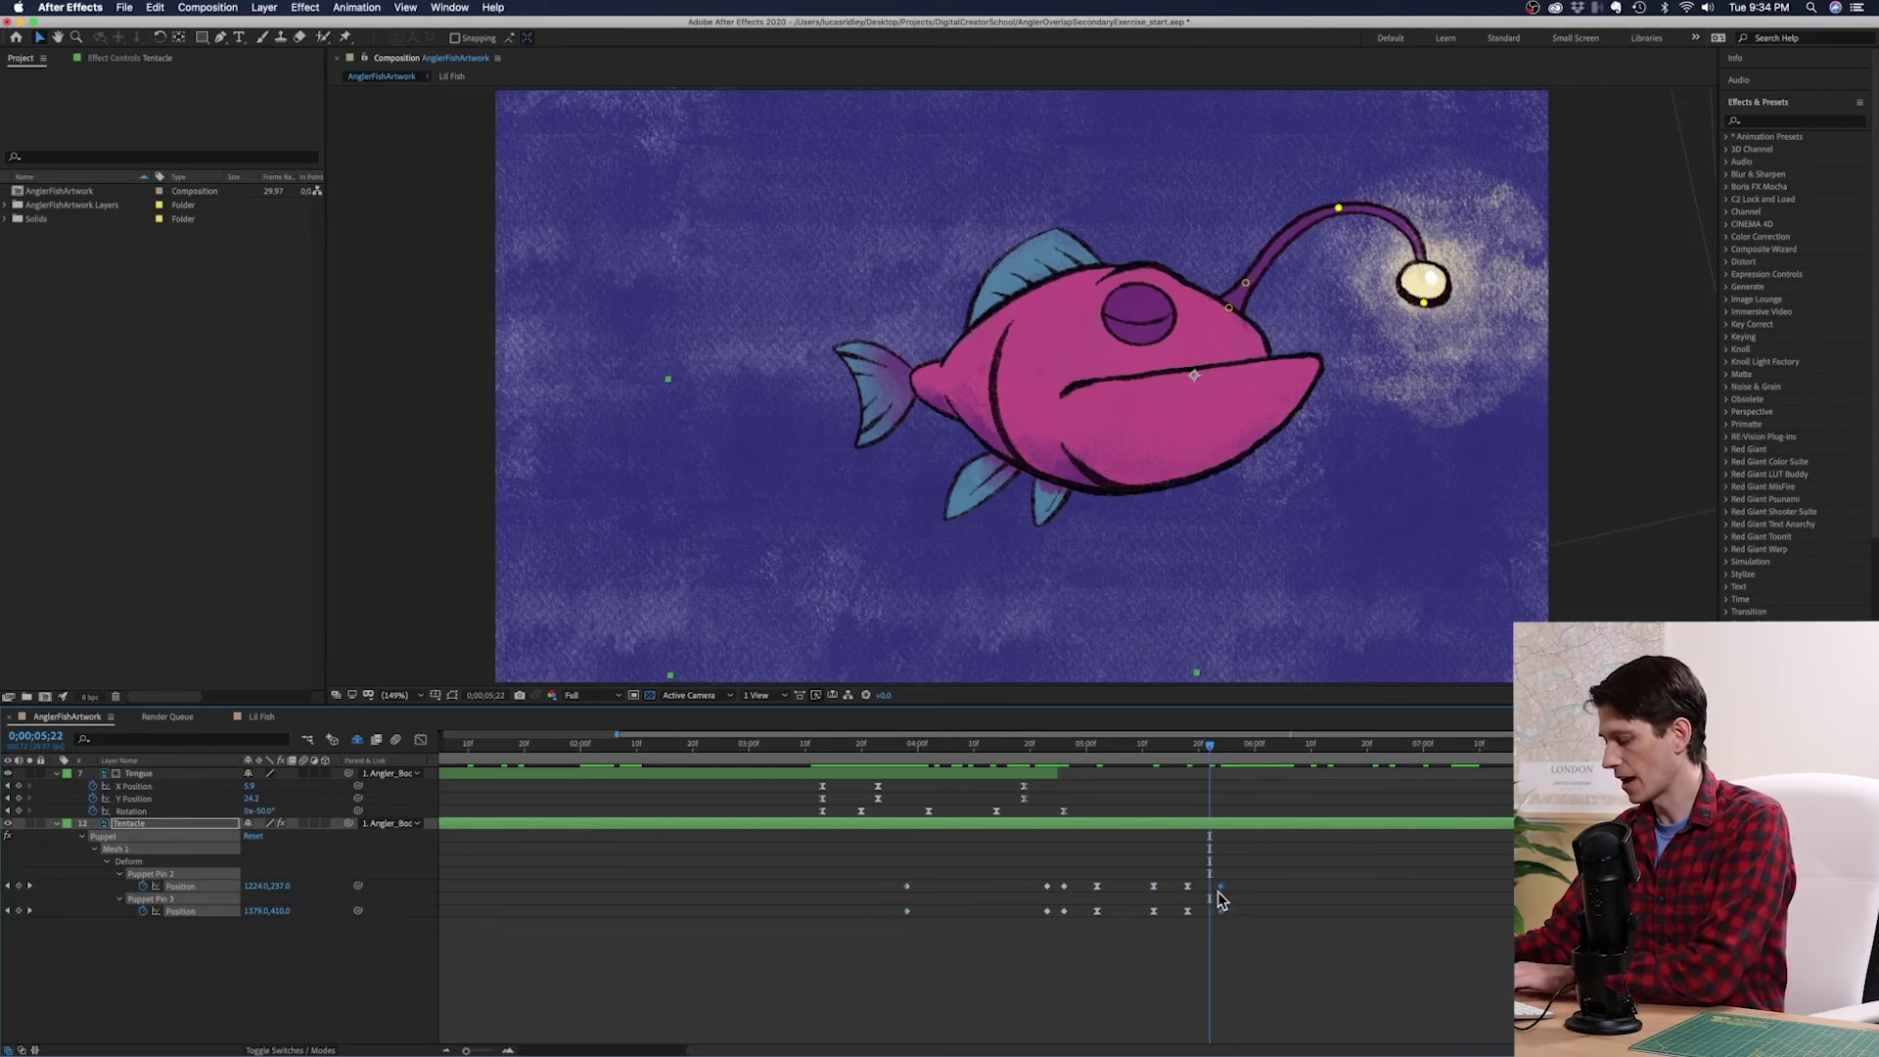
# Step: At 0;00;05;18, pull the lure's Puppet Pin 3 slightly outward and up and nudge Puppet Pin 2 for a small overshoot
pyautogui.press('j')
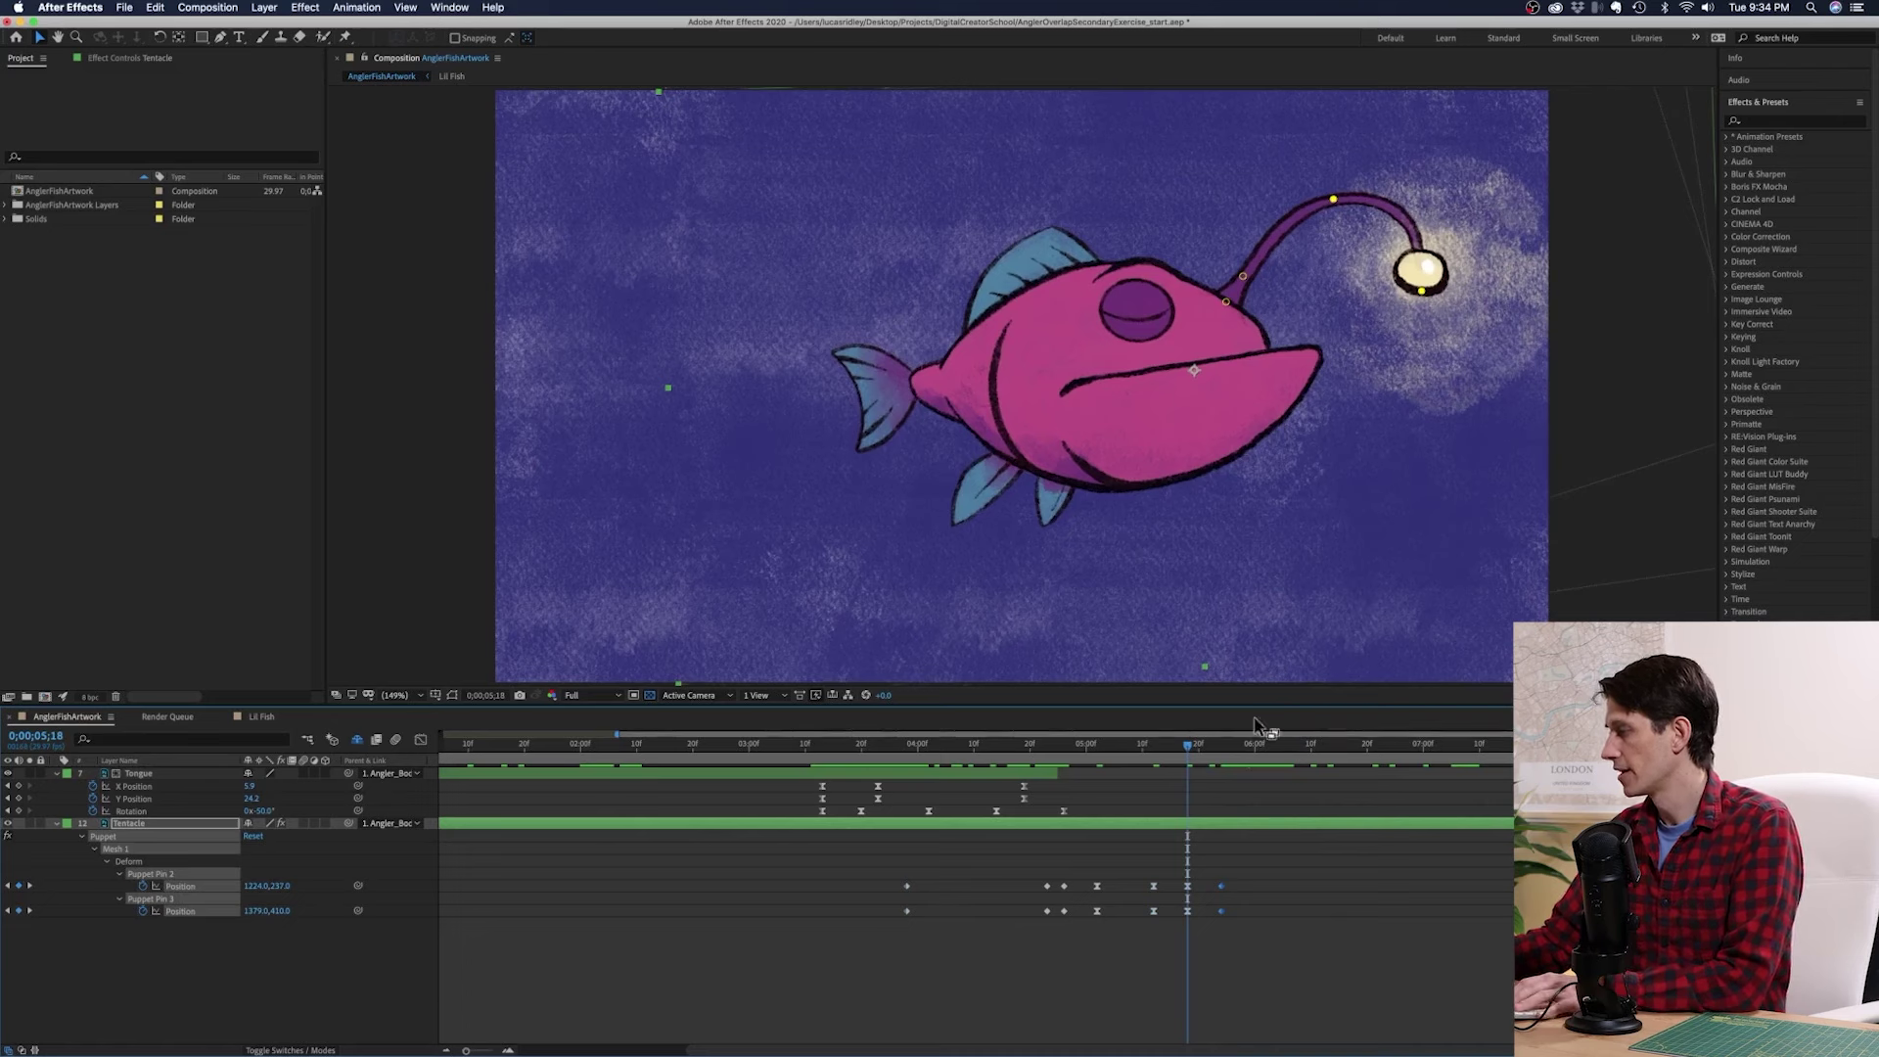
pyautogui.click(1161, 750)
pyautogui.moveTo(1162, 754); pyautogui.dragTo(1187, 753)
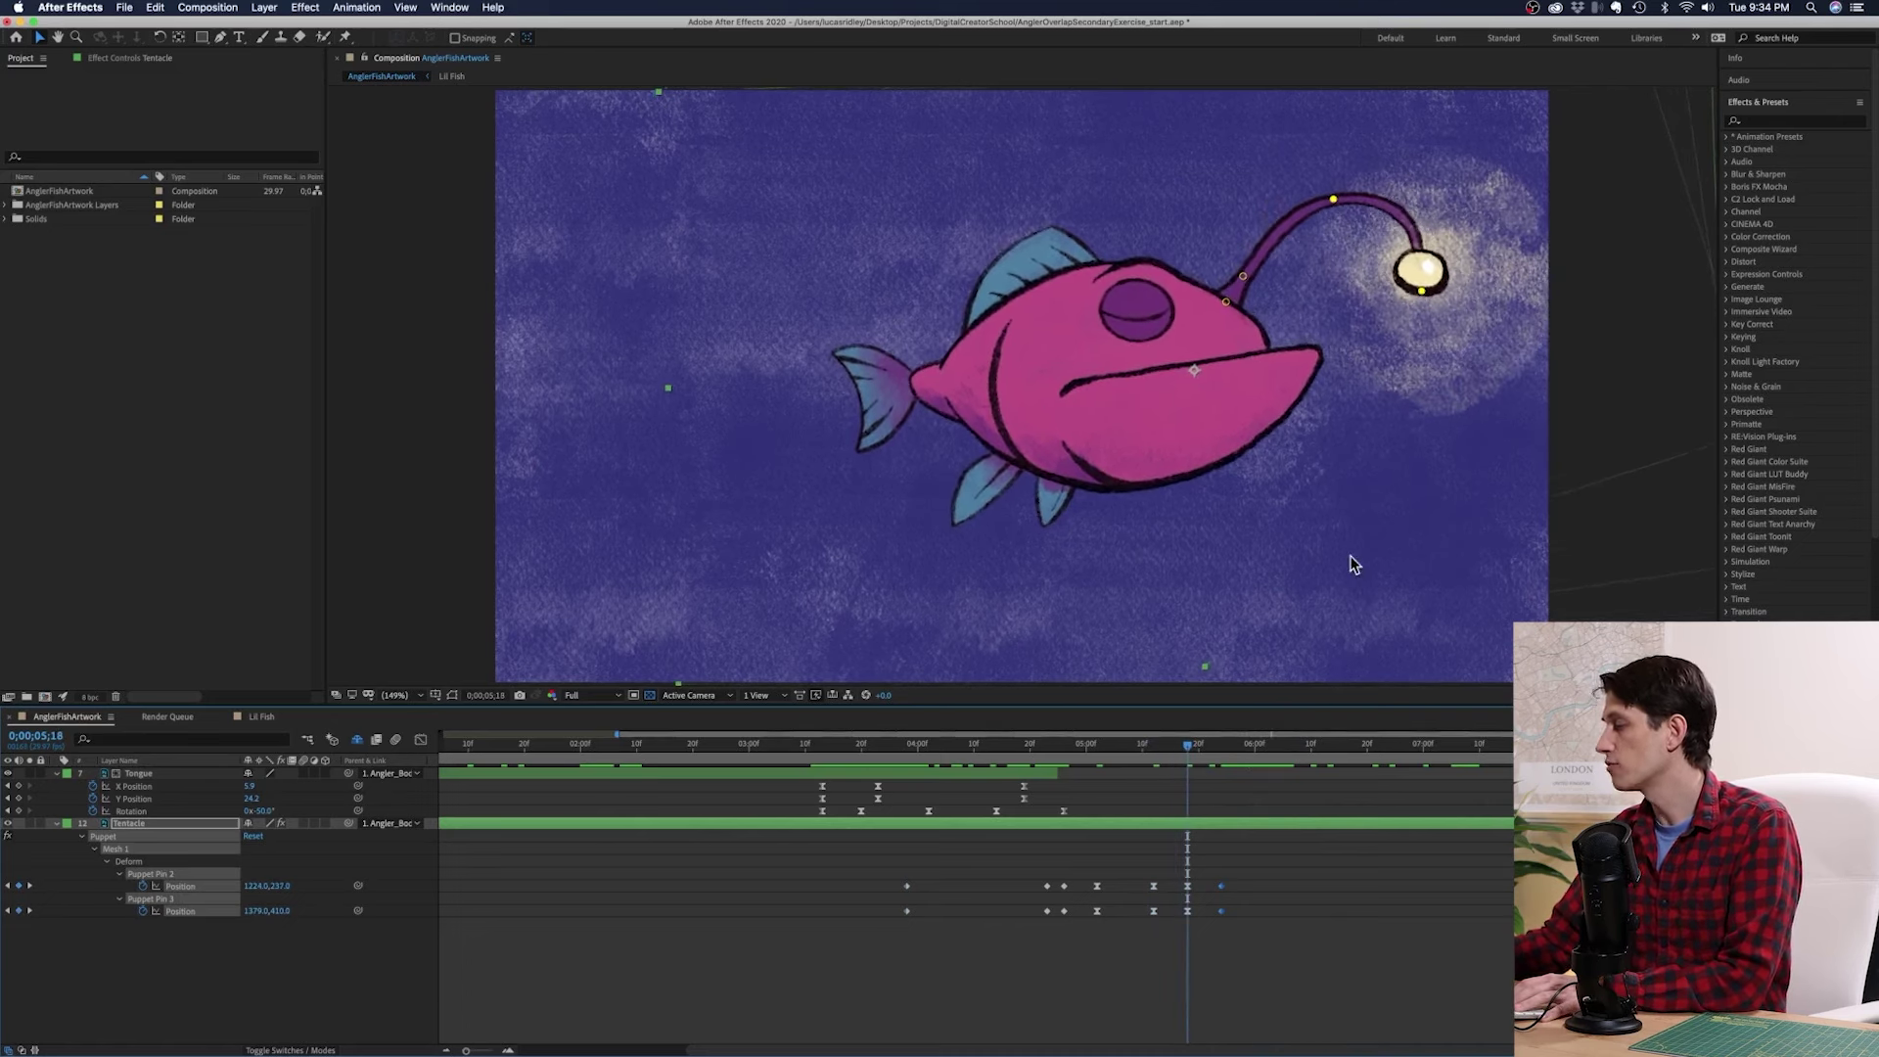
pyautogui.click(1265, 956)
pyautogui.moveTo(1422, 292); pyautogui.dragTo(1434, 286)
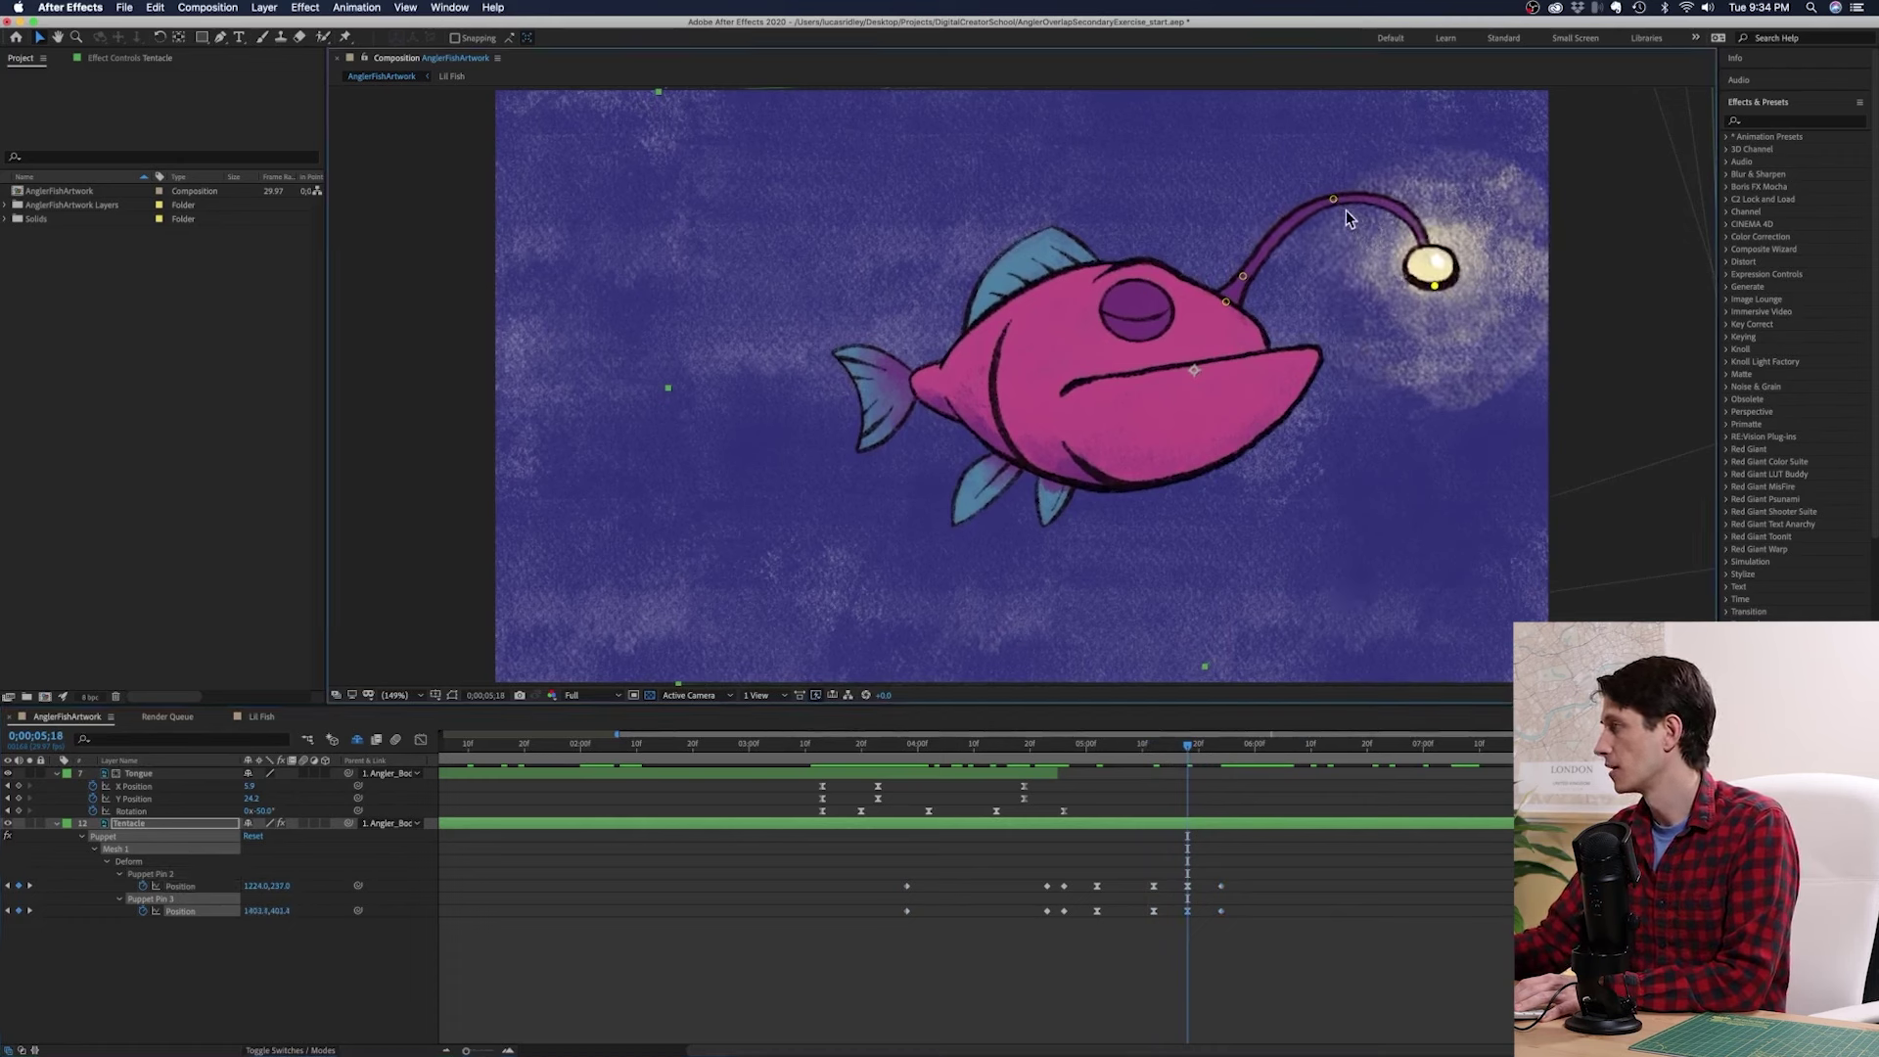
pyautogui.moveTo(1337, 207); pyautogui.dragTo(1340, 210)
# Step: Apply Easy Ease to both pins' final Position keyframes at 0;00;05;24 and preview how the tentacle settles
pyautogui.moveTo(1243, 878); pyautogui.dragTo(1217, 932)
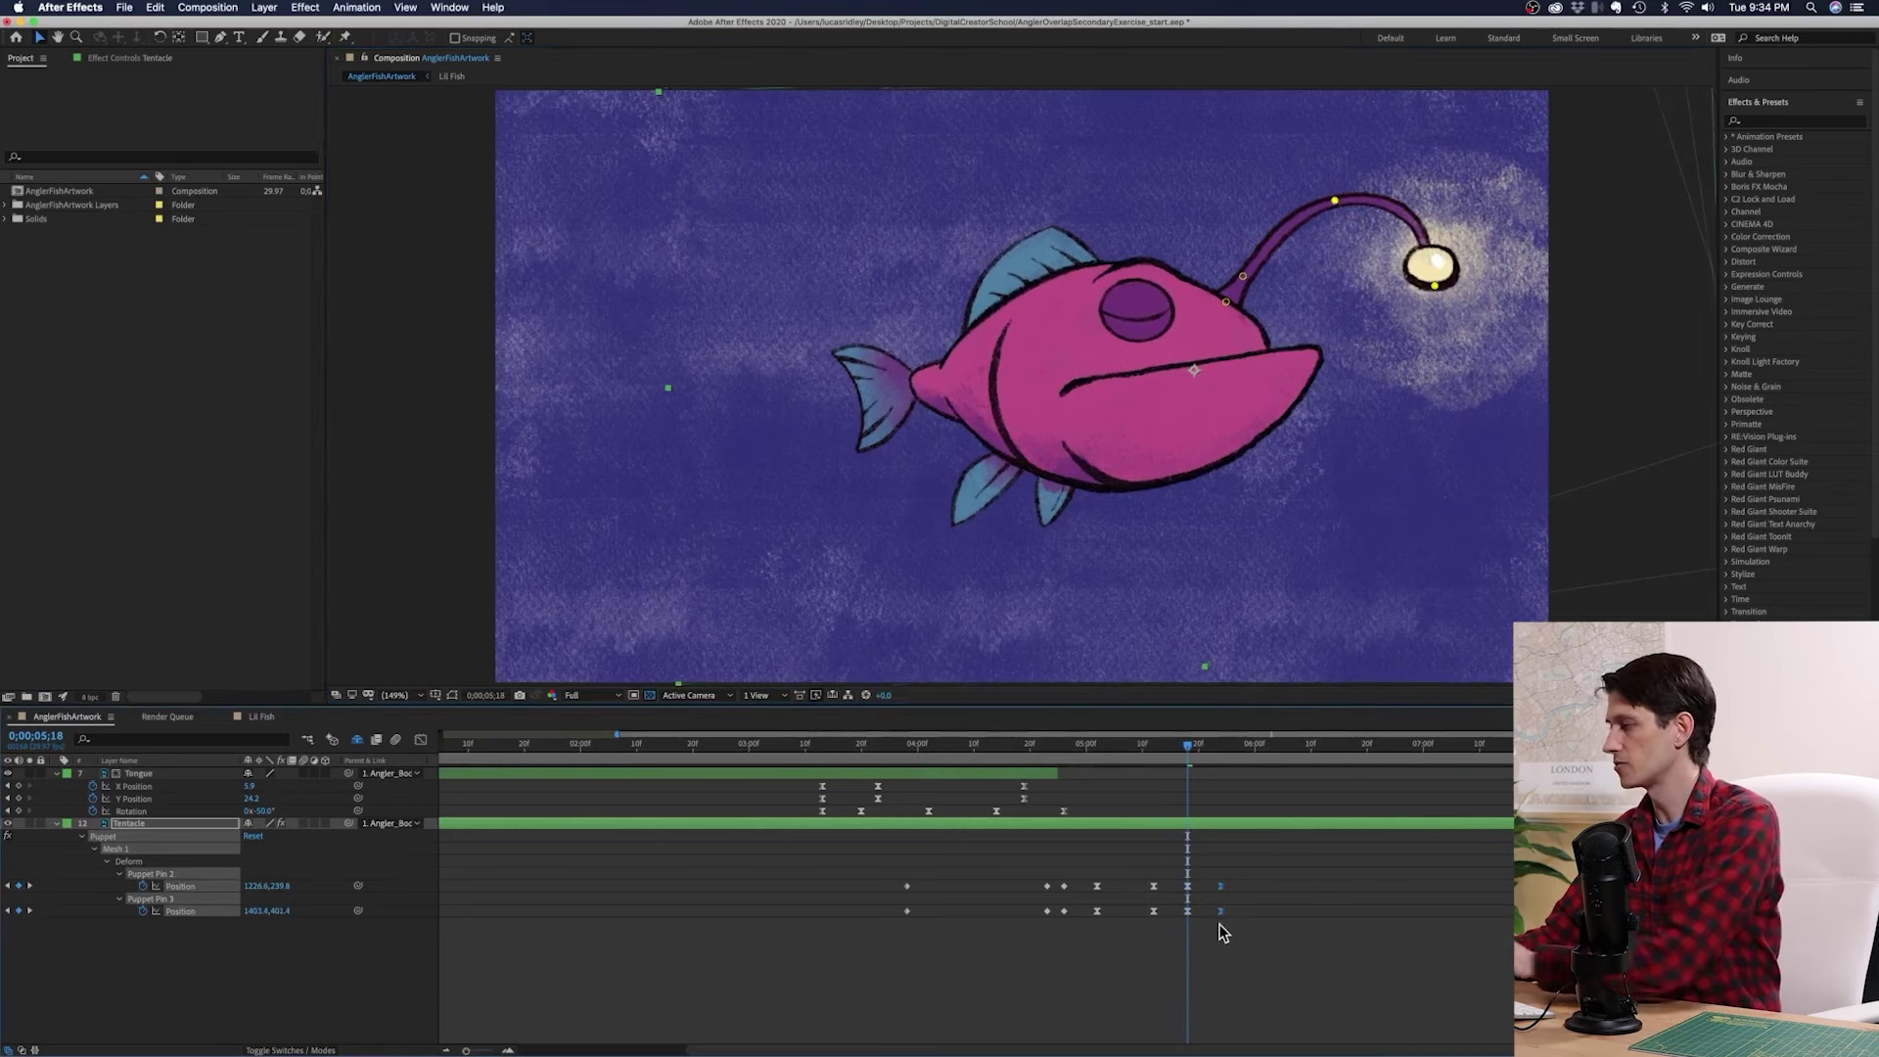
pyautogui.click(1114, 746)
pyautogui.press('space')
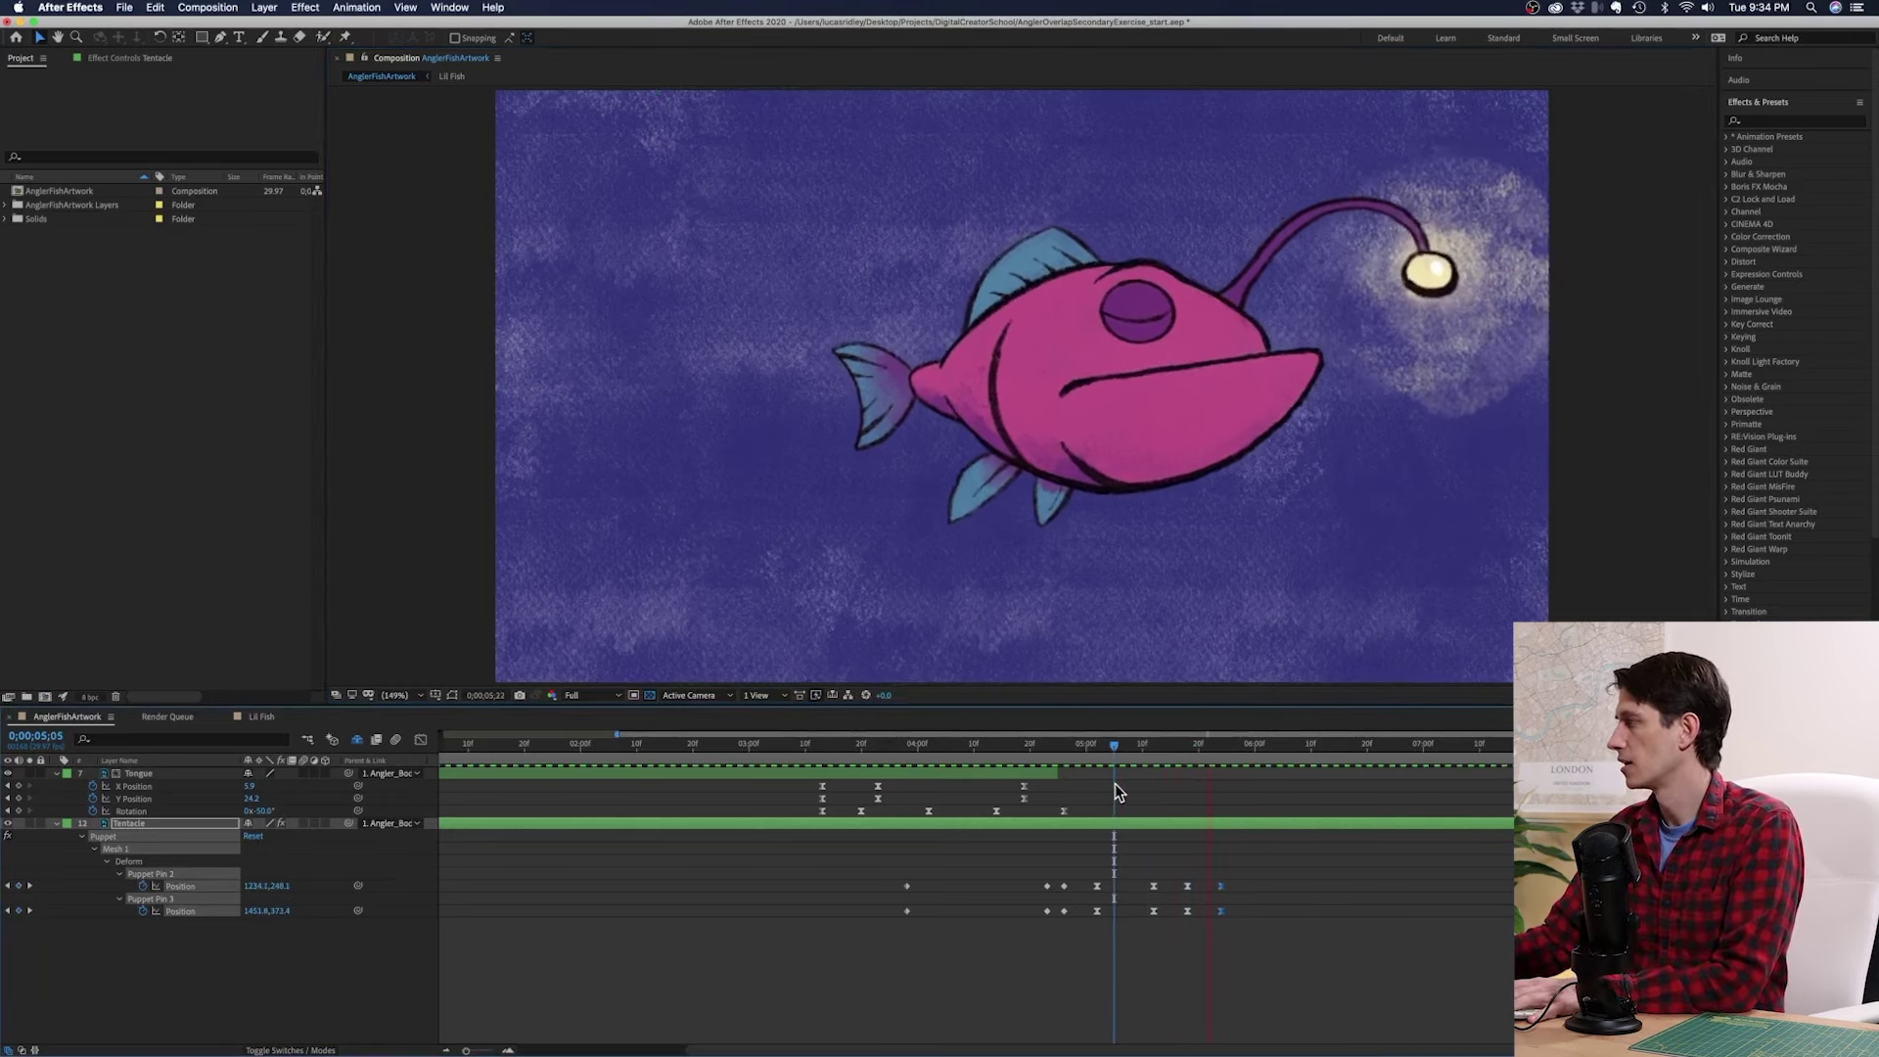
pyautogui.click(1069, 748)
pyautogui.press('space')
pyautogui.press('space')
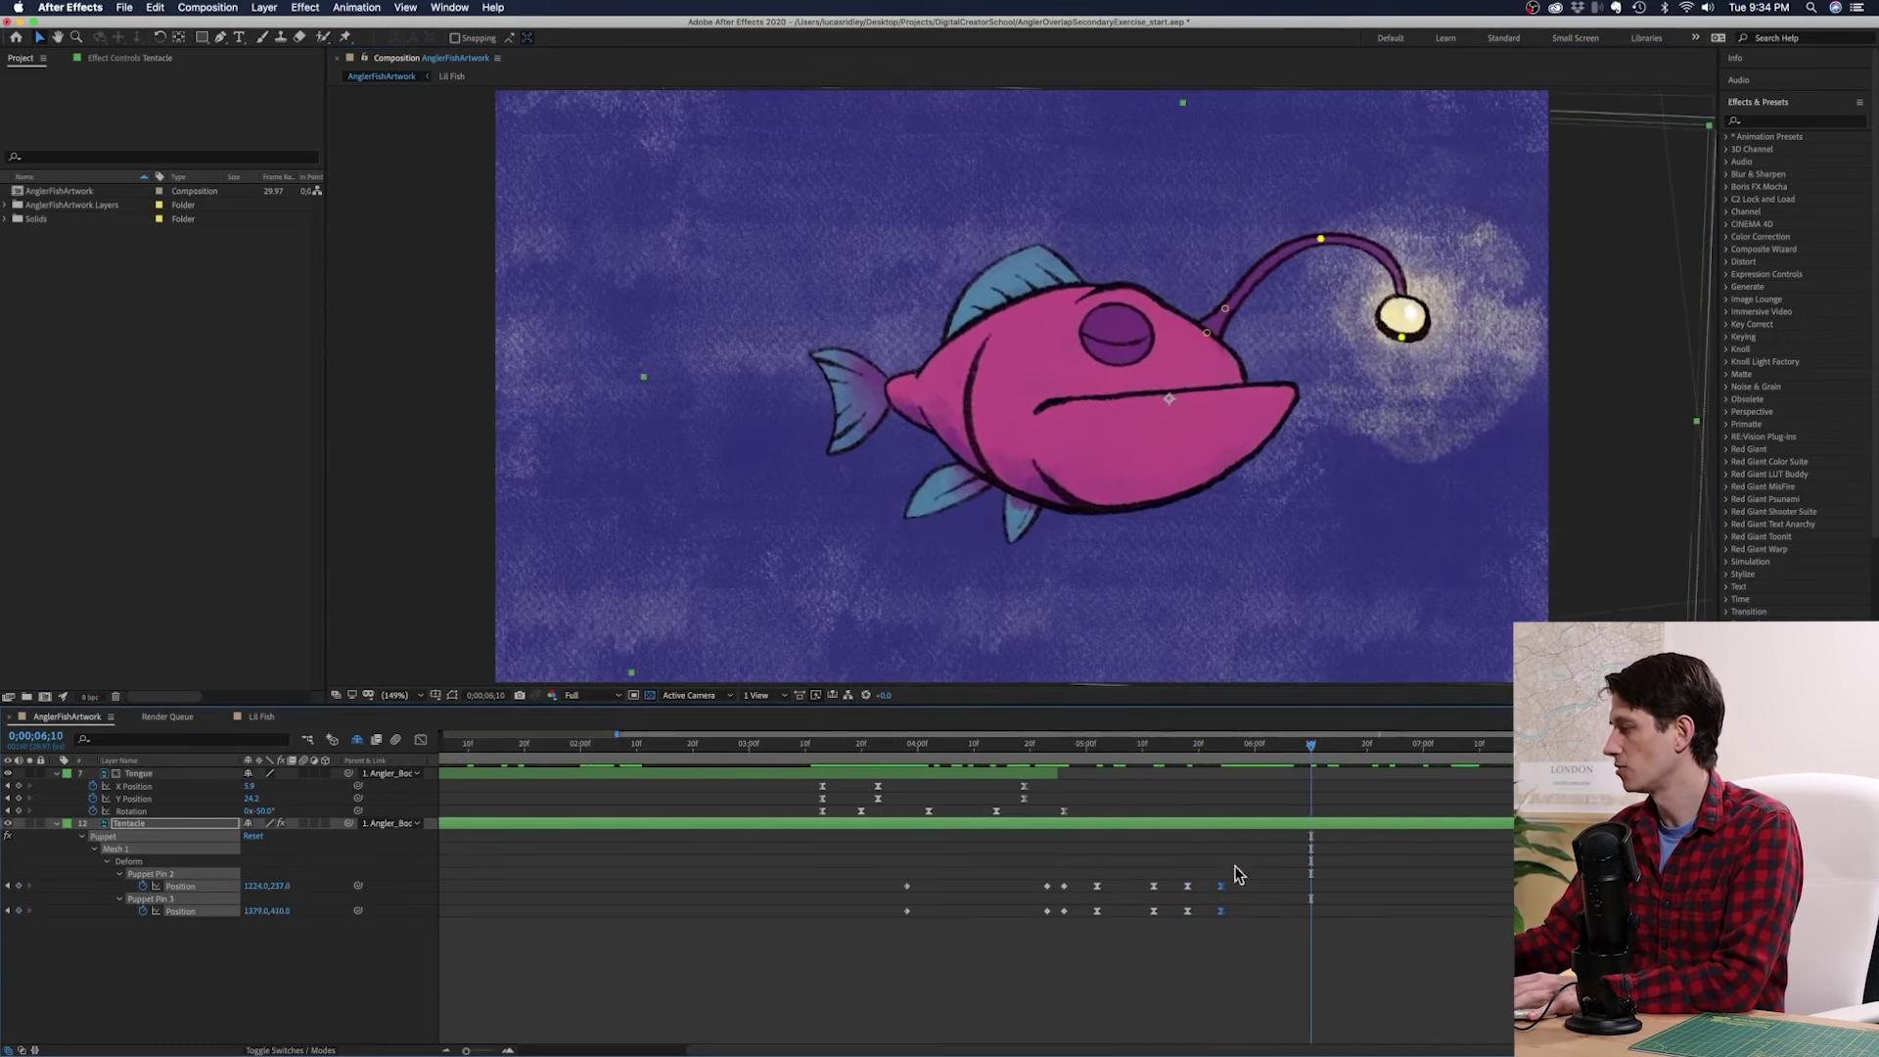
# Step: Move the last two pairs of pin Position keyframes to about 0;00;05;20 and 0;00;05;28 and preview the slower settling
pyautogui.moveTo(1171, 860); pyautogui.dragTo(1246, 916)
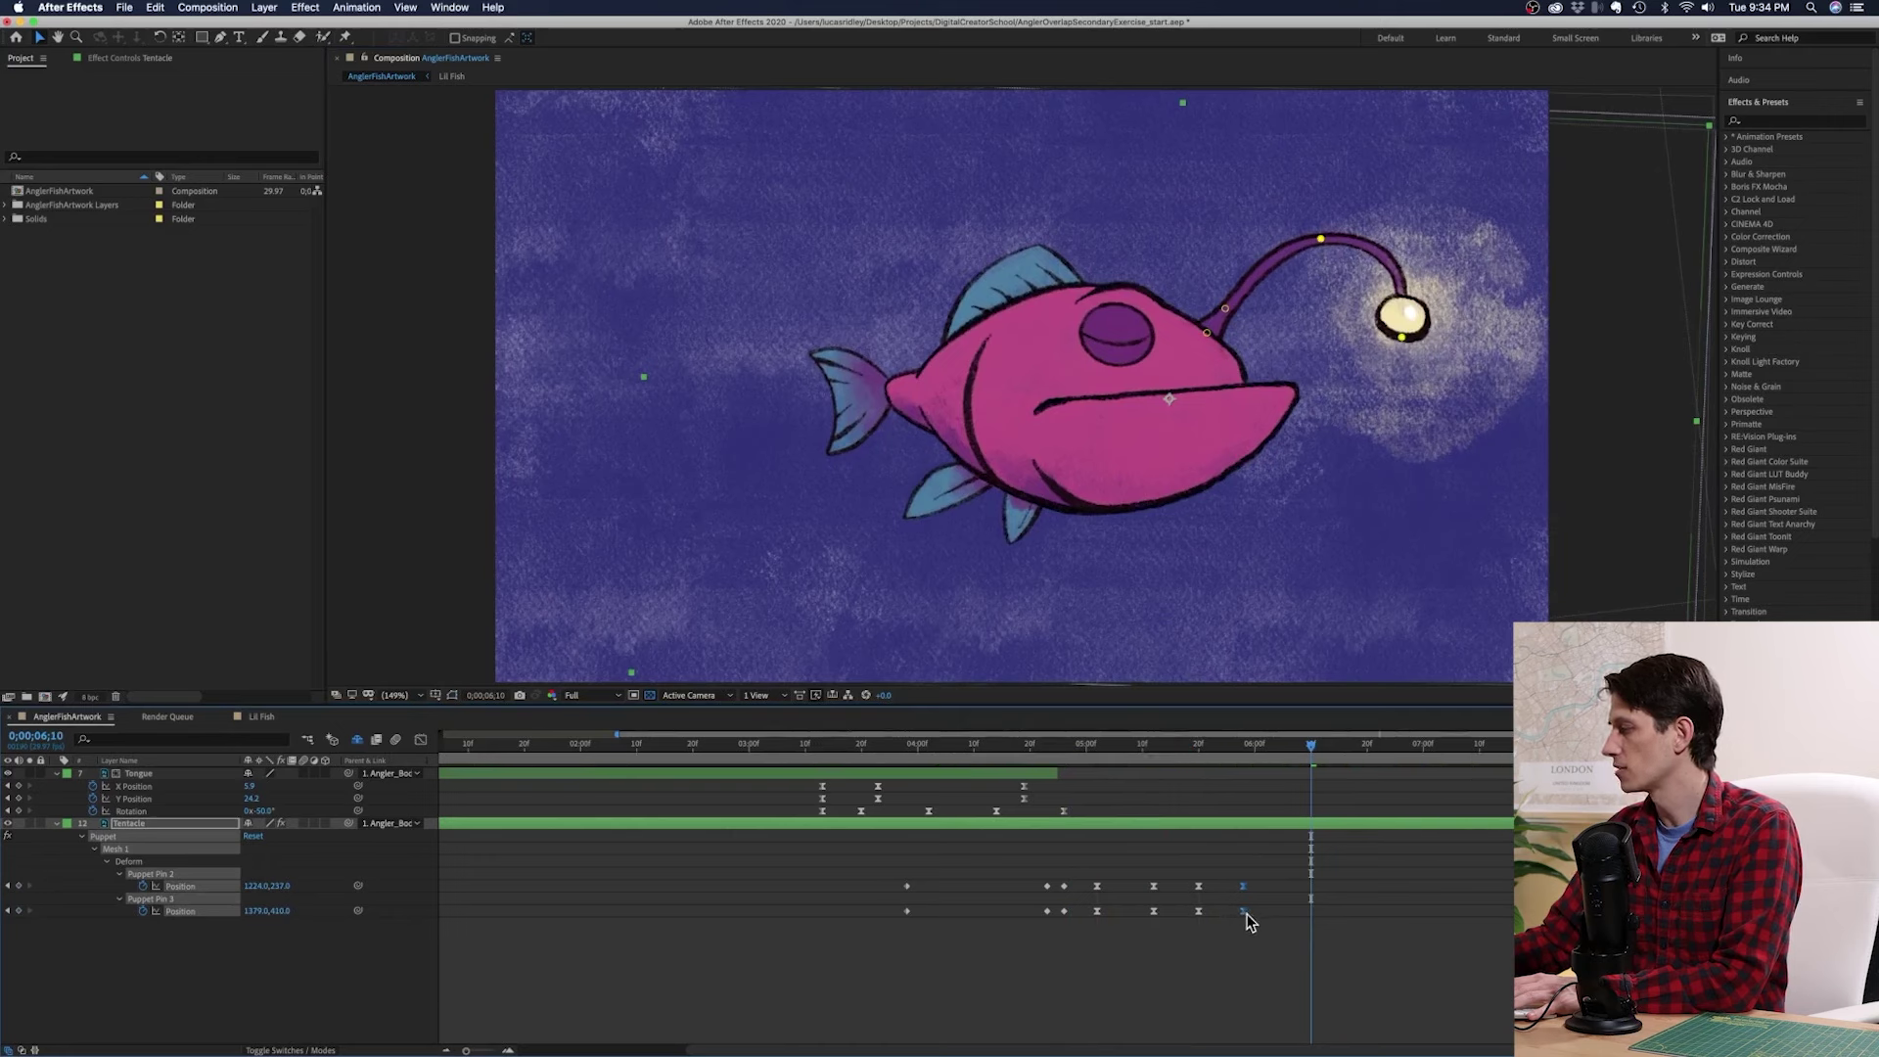
pyautogui.click(1006, 744)
pyautogui.press('space')
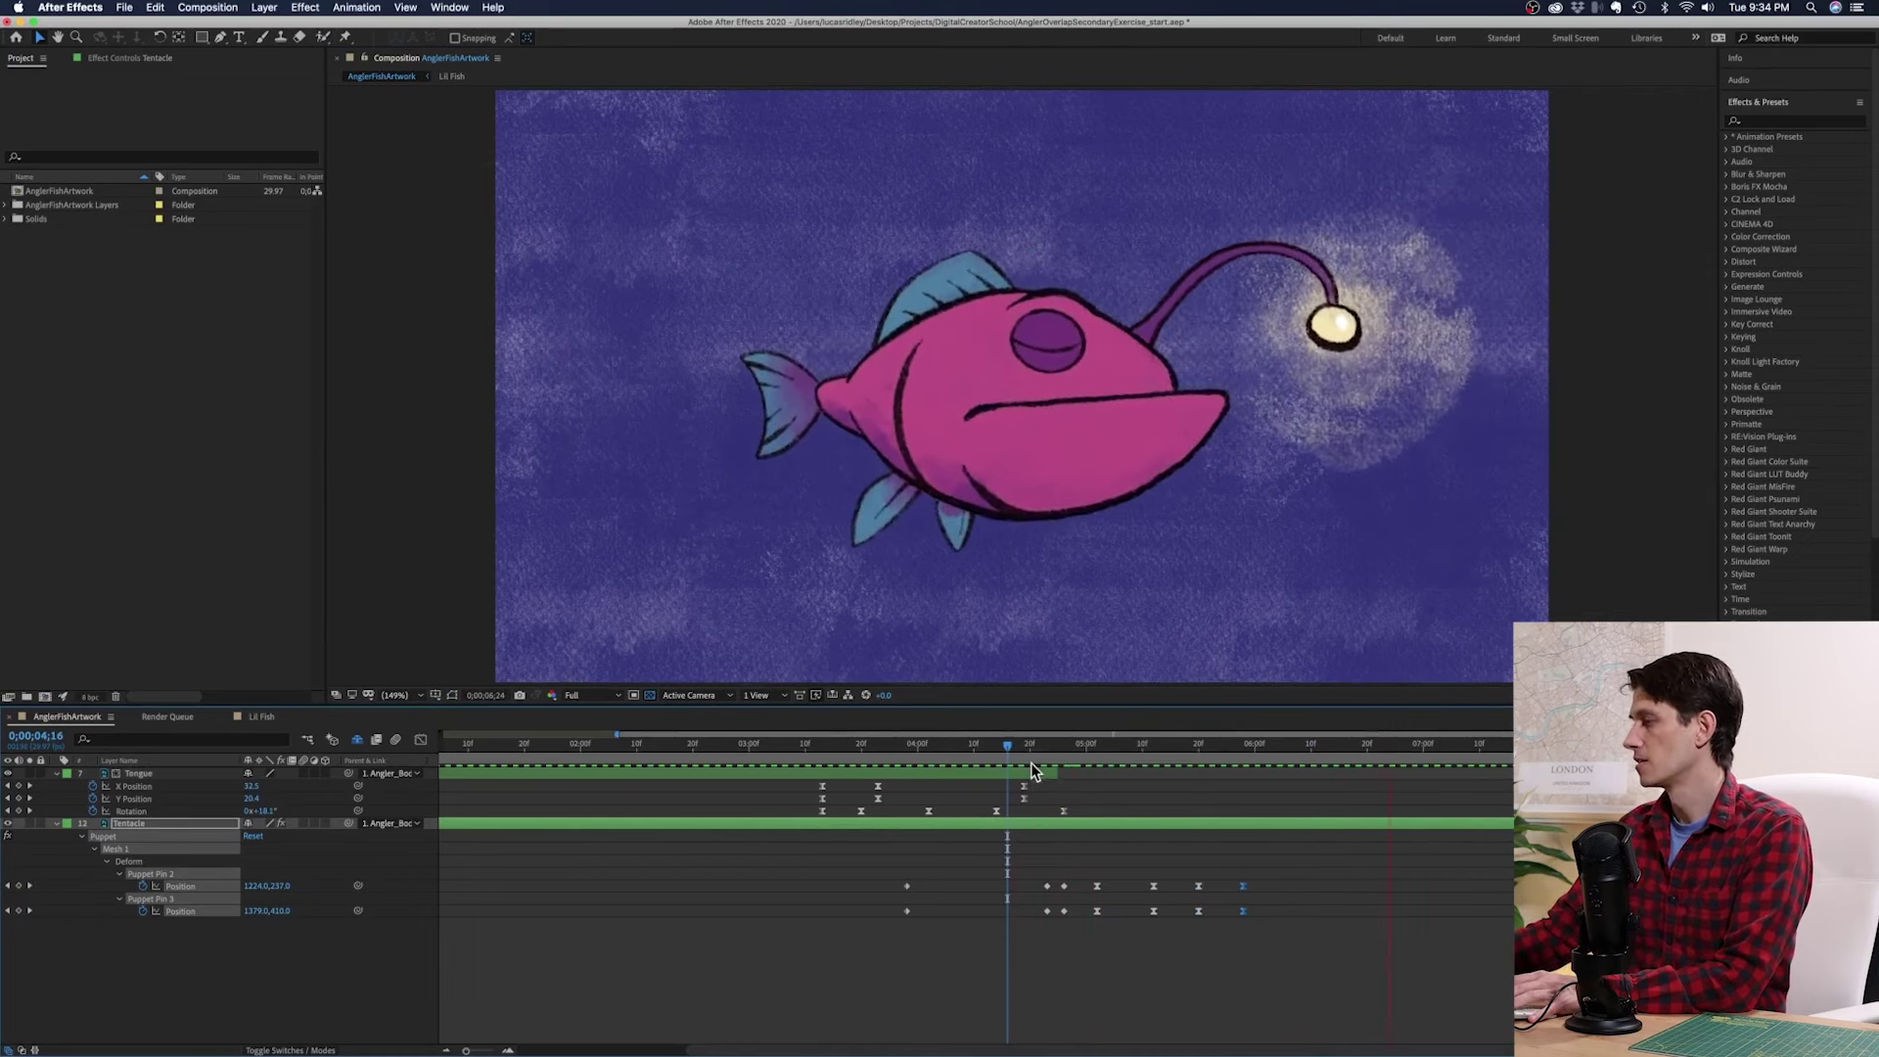
pyautogui.click(1025, 749)
pyautogui.press('space')
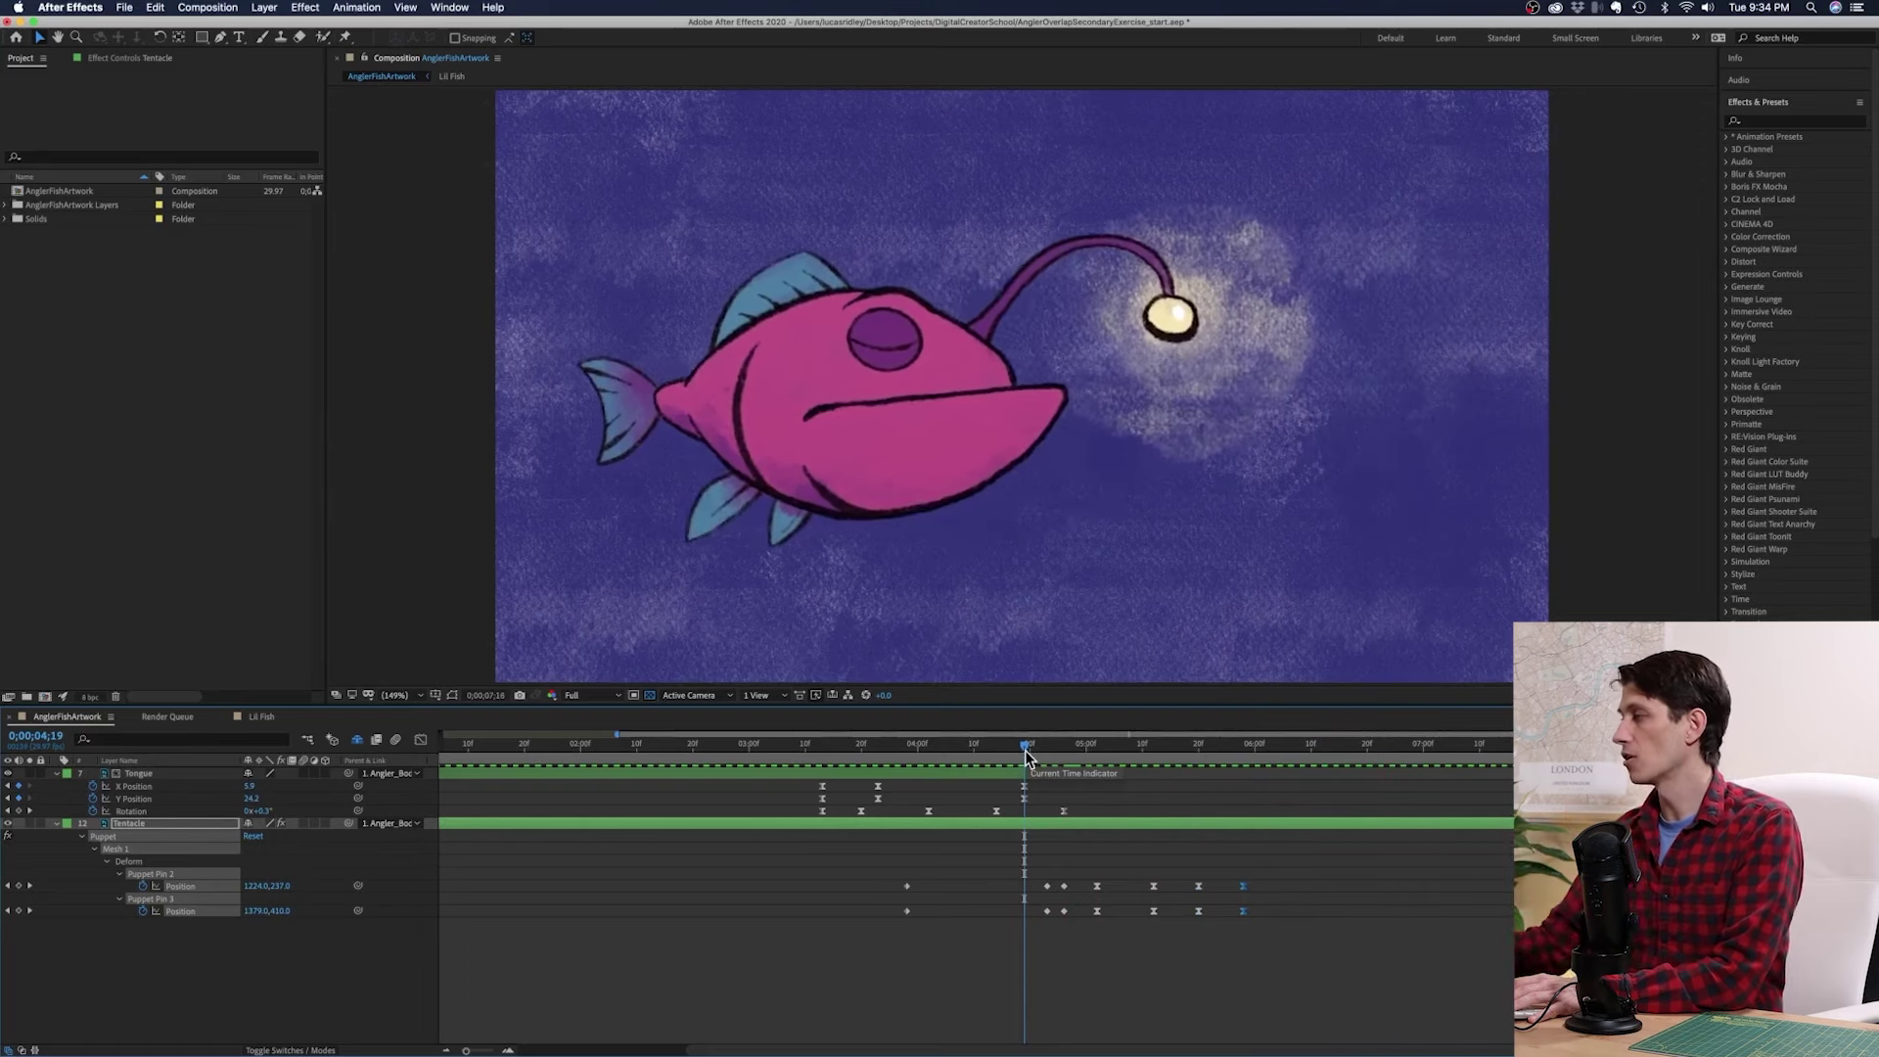
pyautogui.press('space')
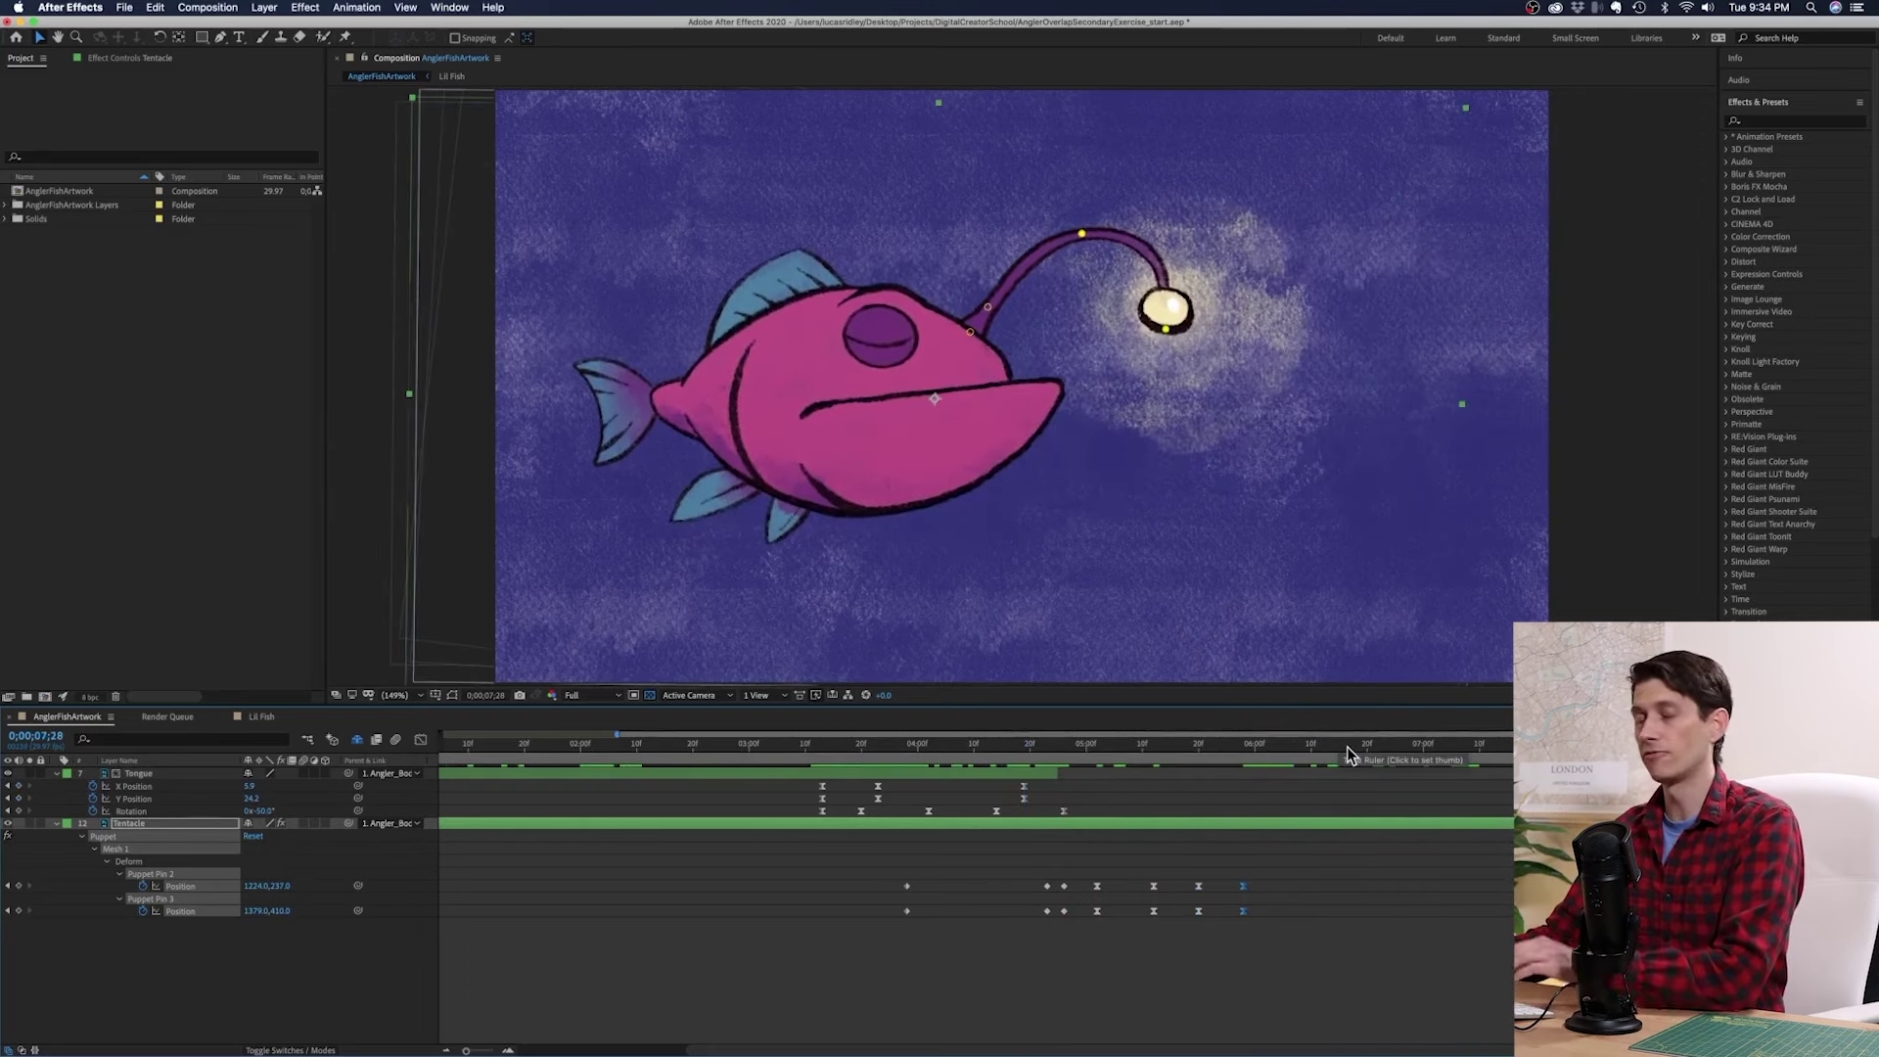
# Step: At 0;00;06;06, shift both tentacle pins slightly forward and stretch Puppet Pin 3 further out and up as a drag pose
pyautogui.moveTo(1386, 743); pyautogui.dragTo(1288, 767)
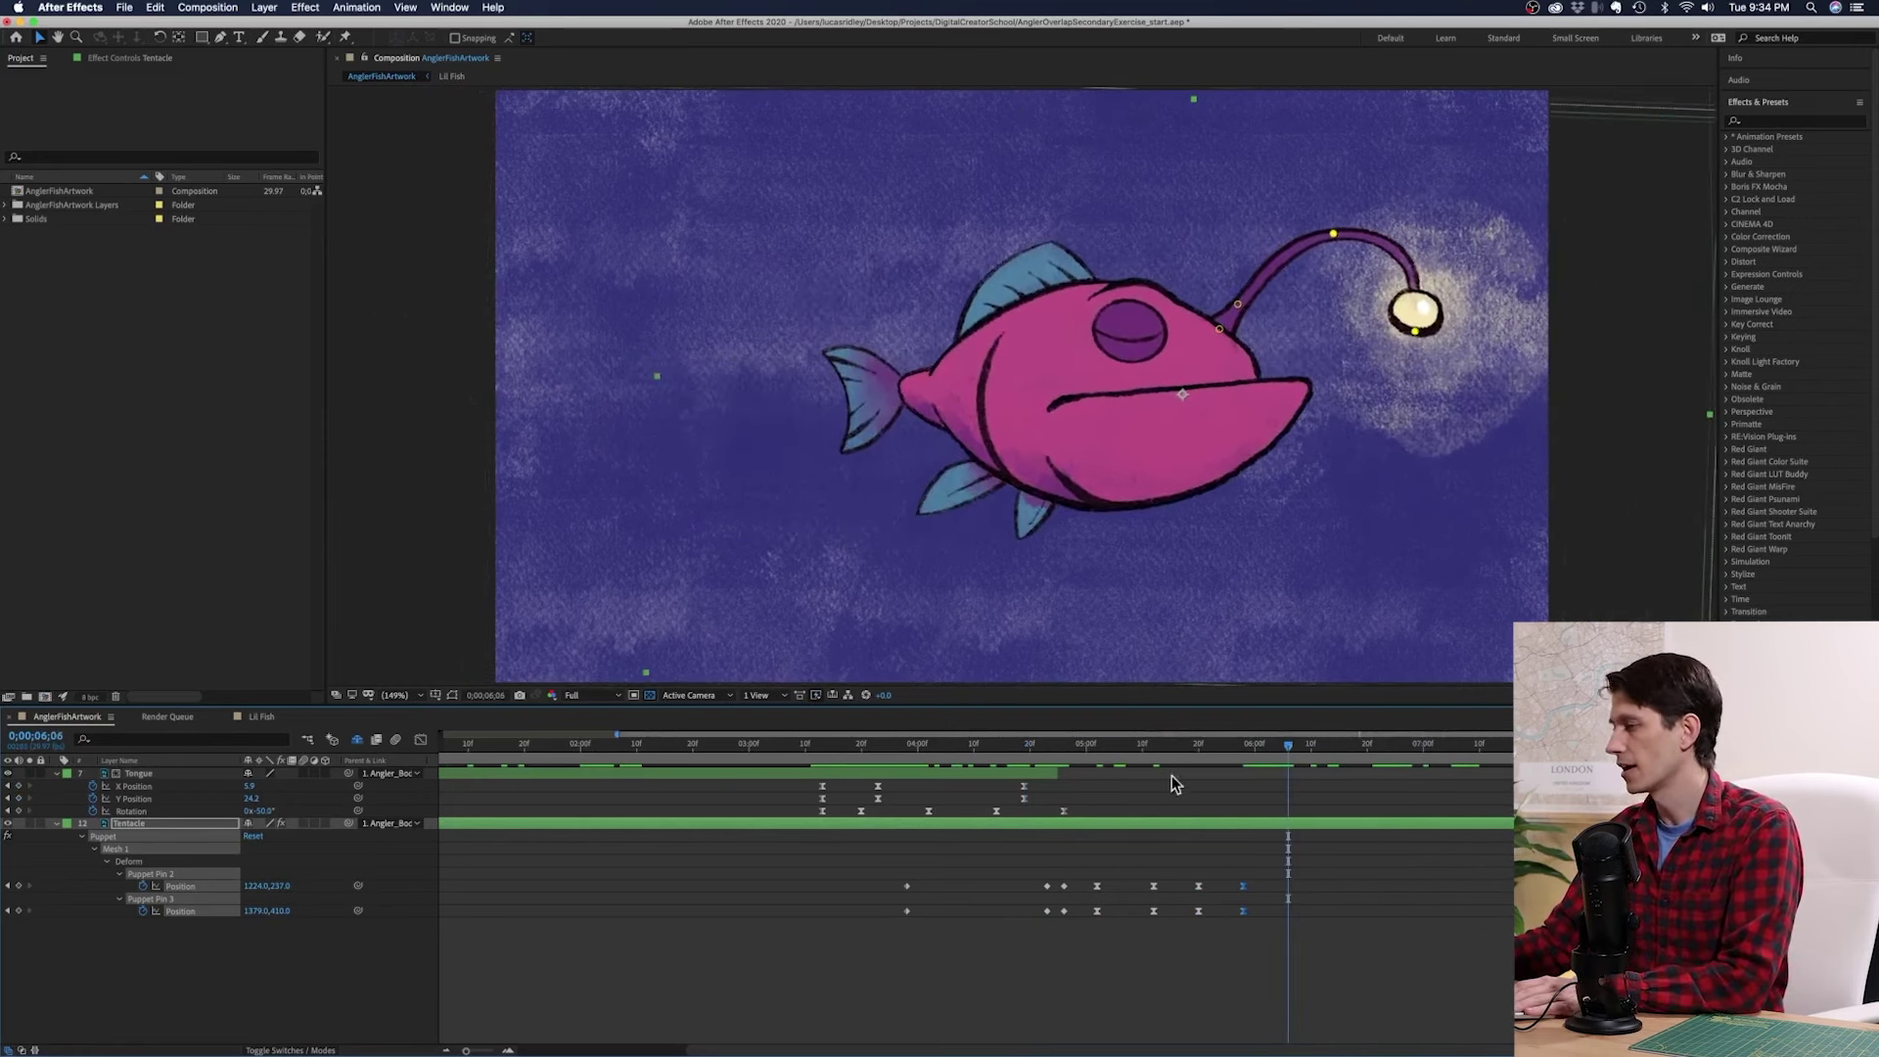
pyautogui.moveTo(1419, 333); pyautogui.dragTo(1431, 333)
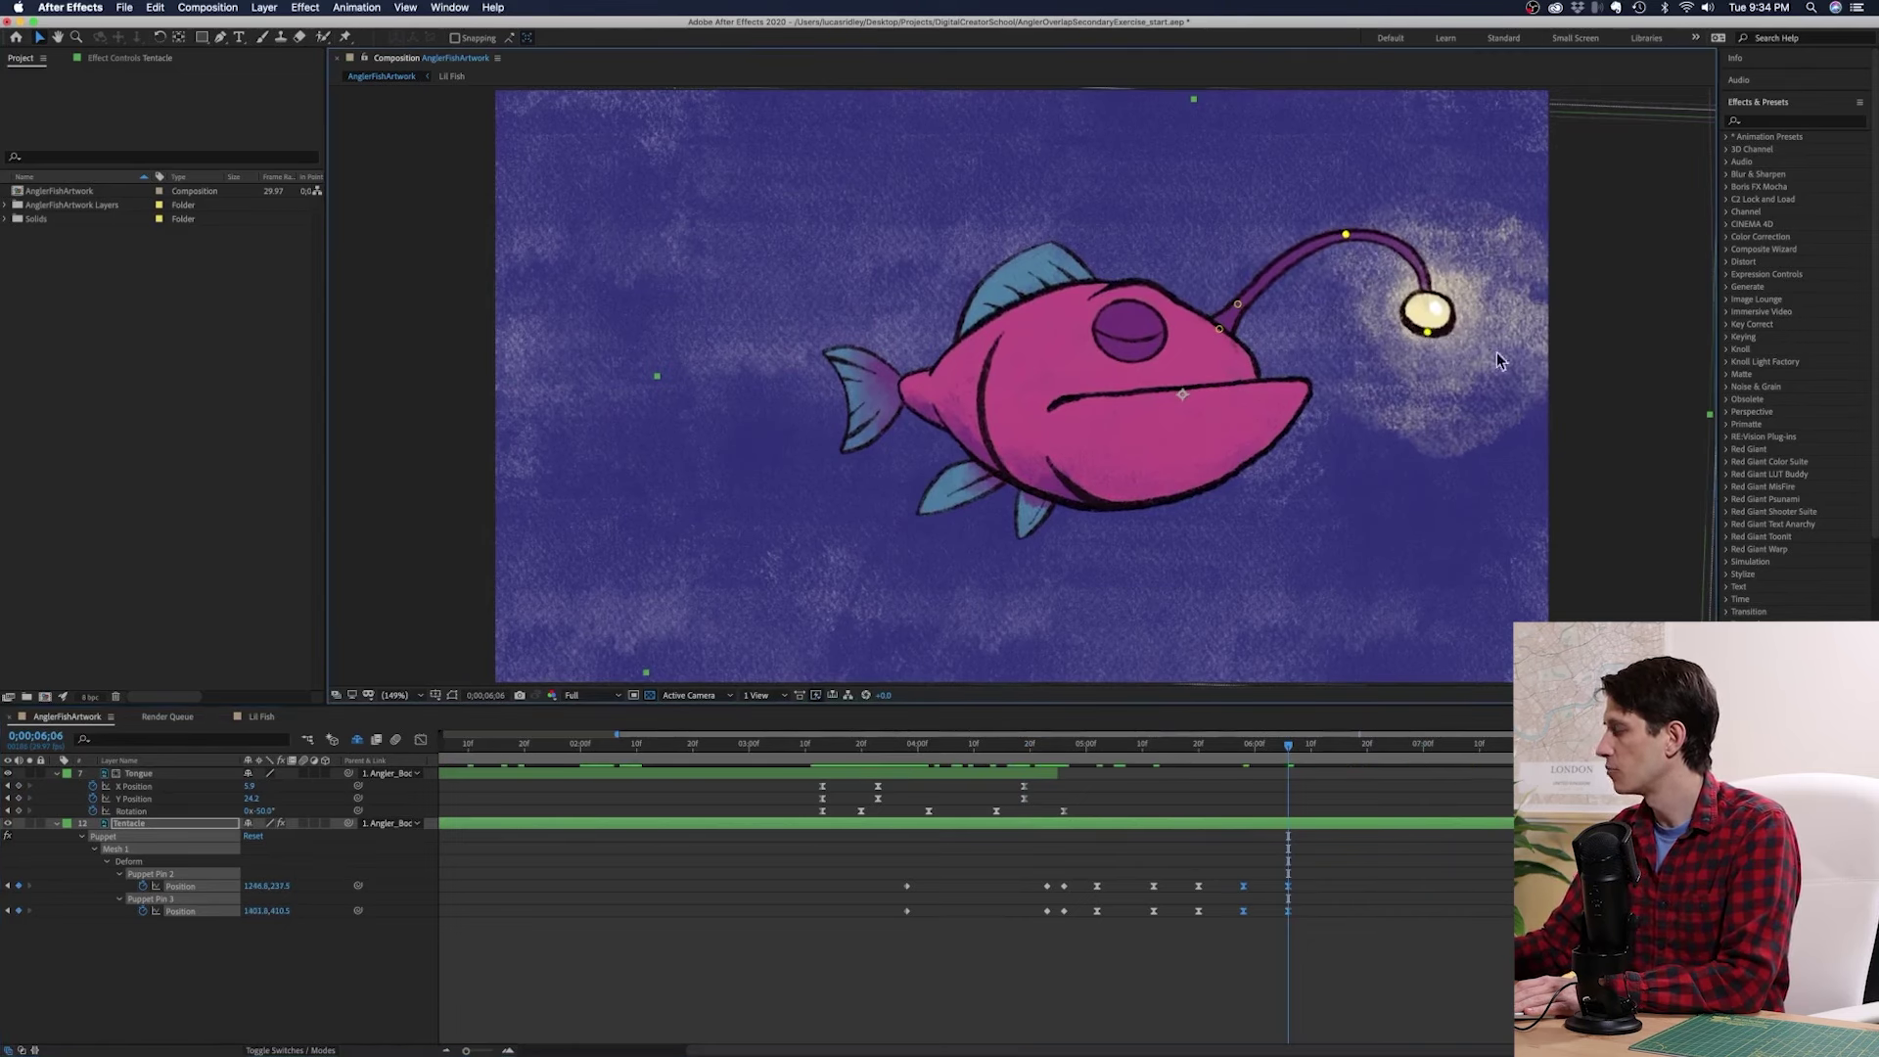
pyautogui.click(1441, 992)
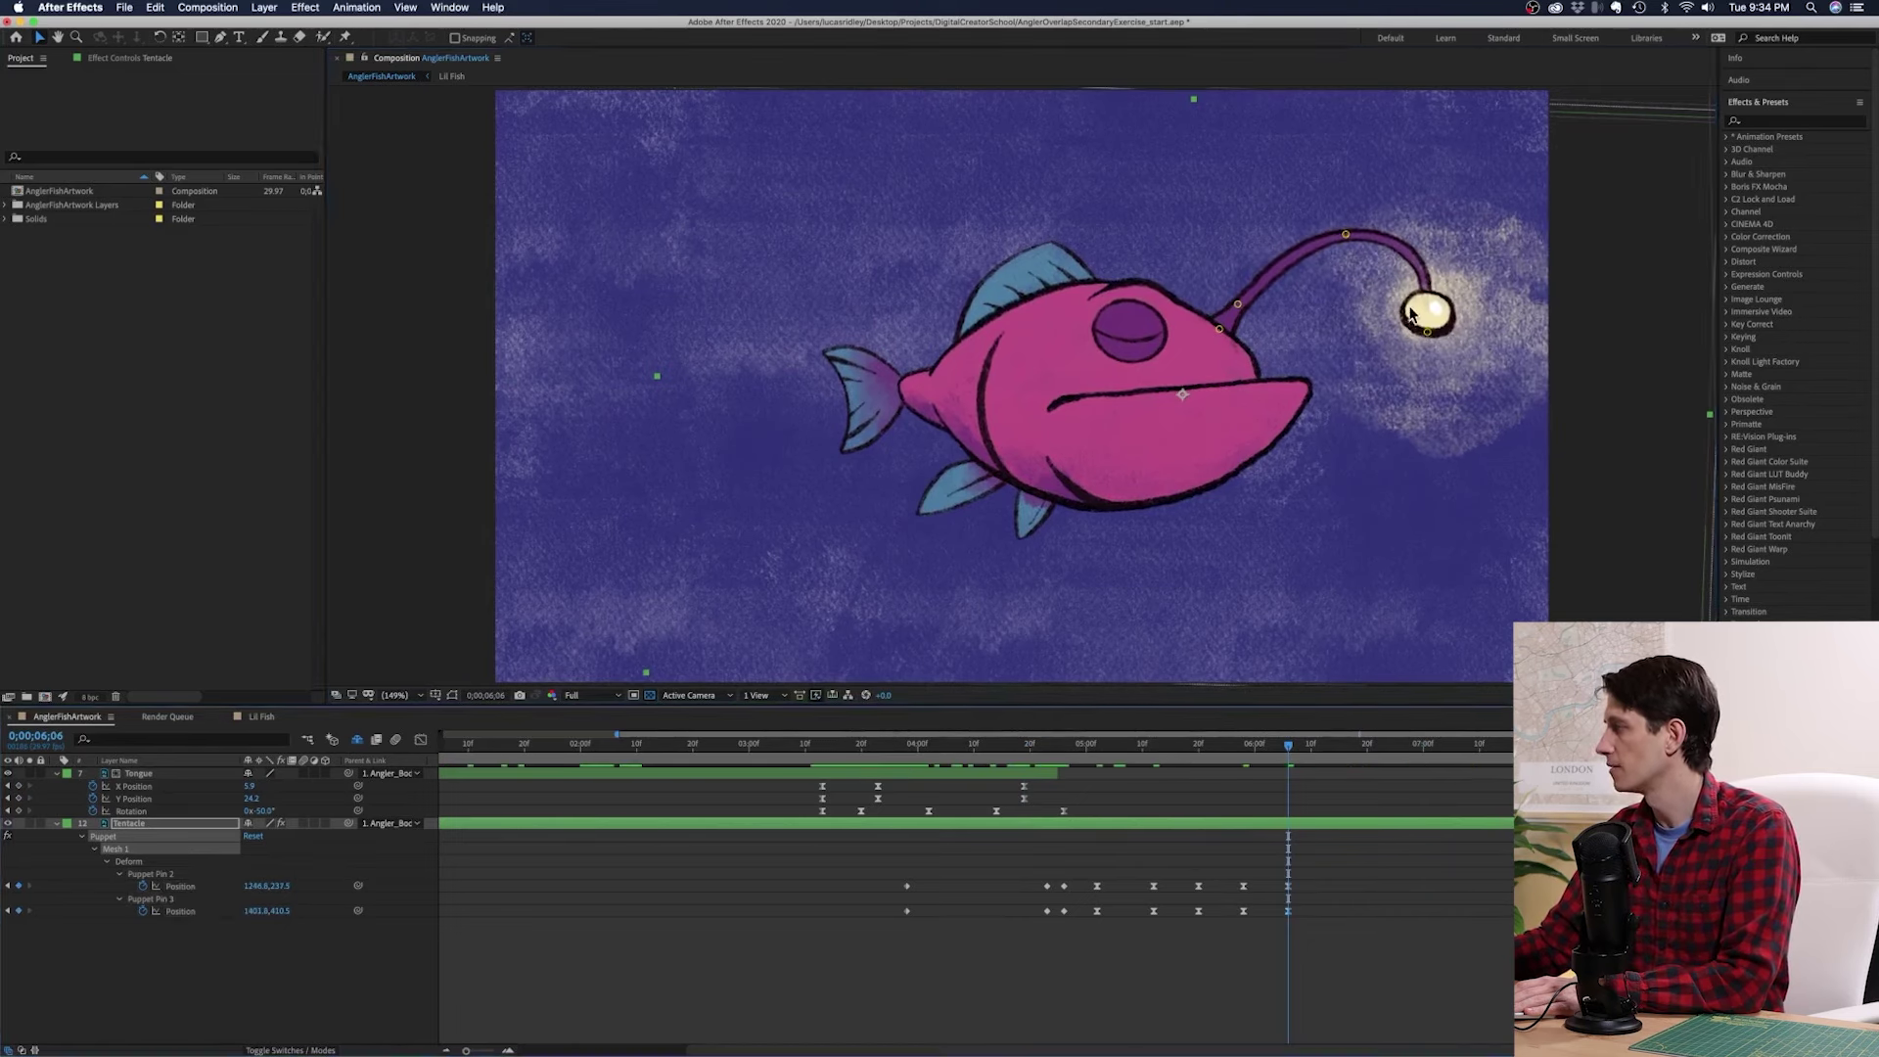
pyautogui.moveTo(1426, 333); pyautogui.dragTo(1489, 298)
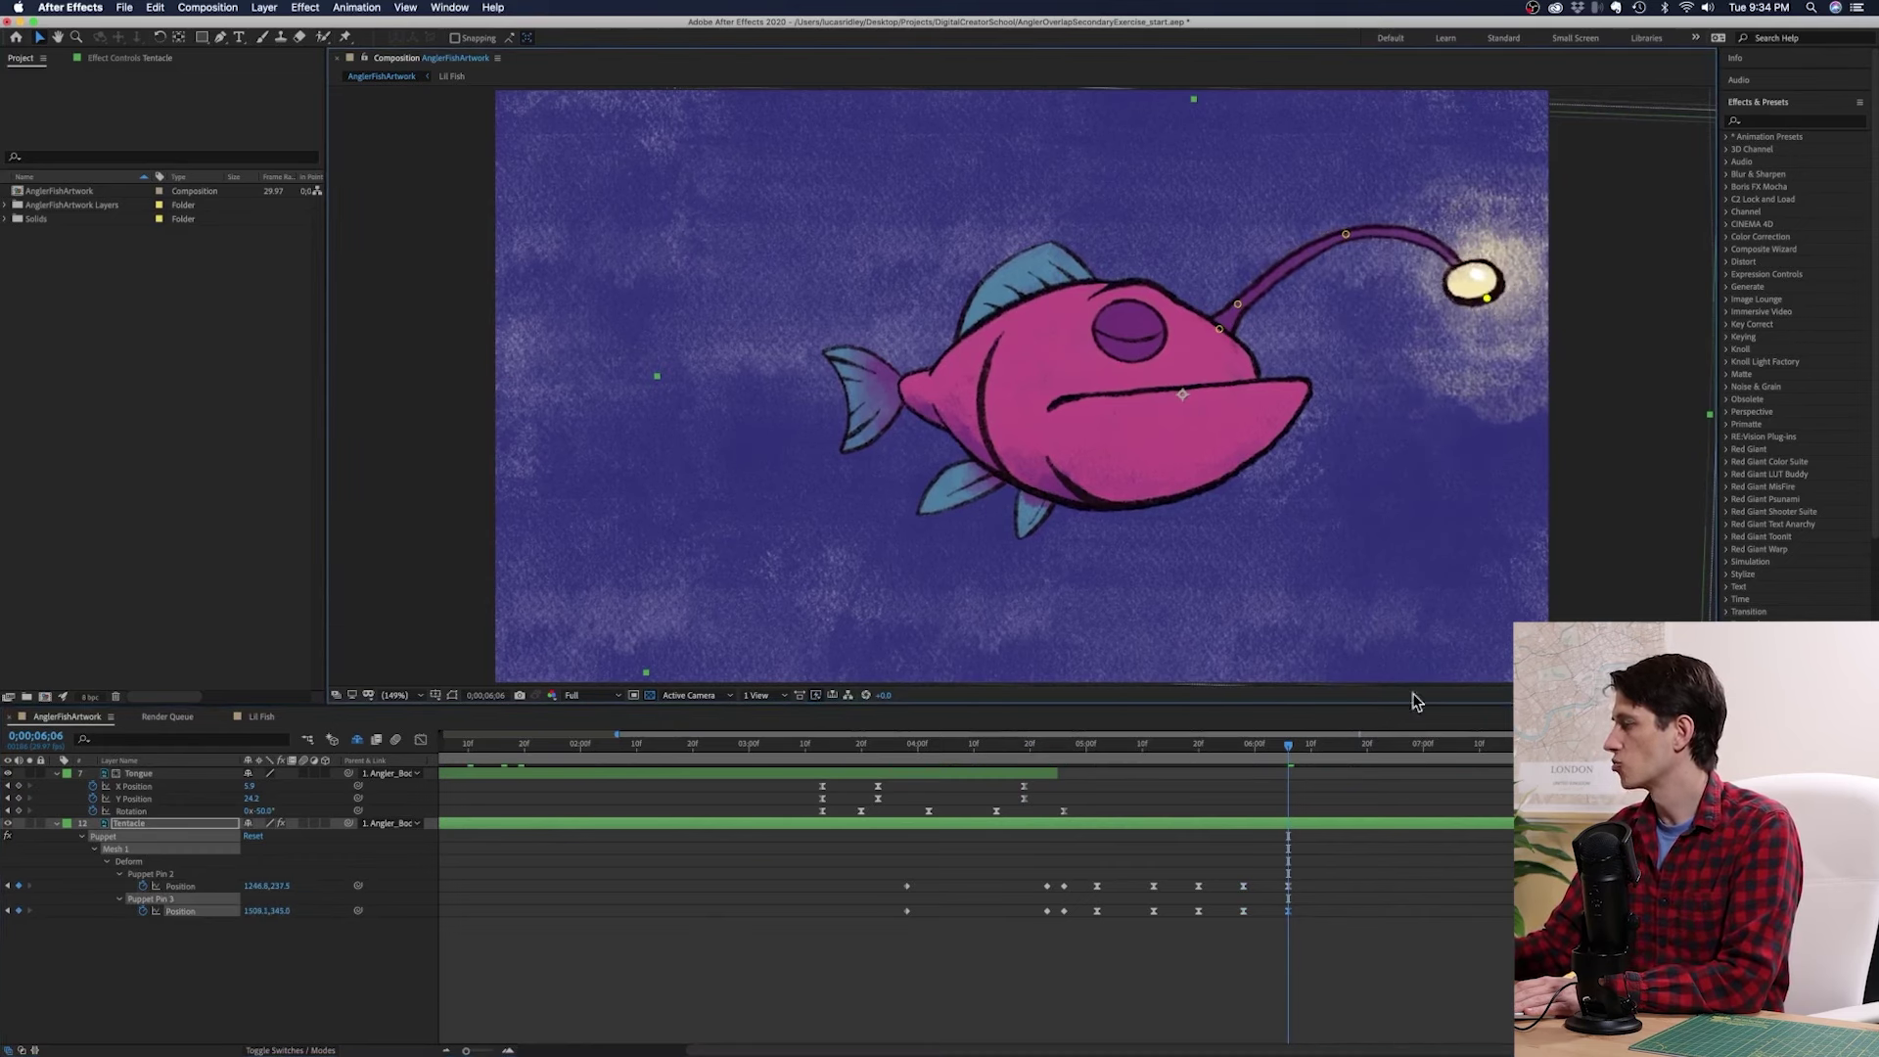
# Step: Retime the final rest-pose and drag-pose Position keyframes of both pins to about 0;00;06;06 and 0;00;06;24 to match the fish's backward drift
pyautogui.moveTo(1206, 750); pyautogui.dragTo(1270, 750)
pyautogui.moveTo(1219, 866); pyautogui.dragTo(1345, 913)
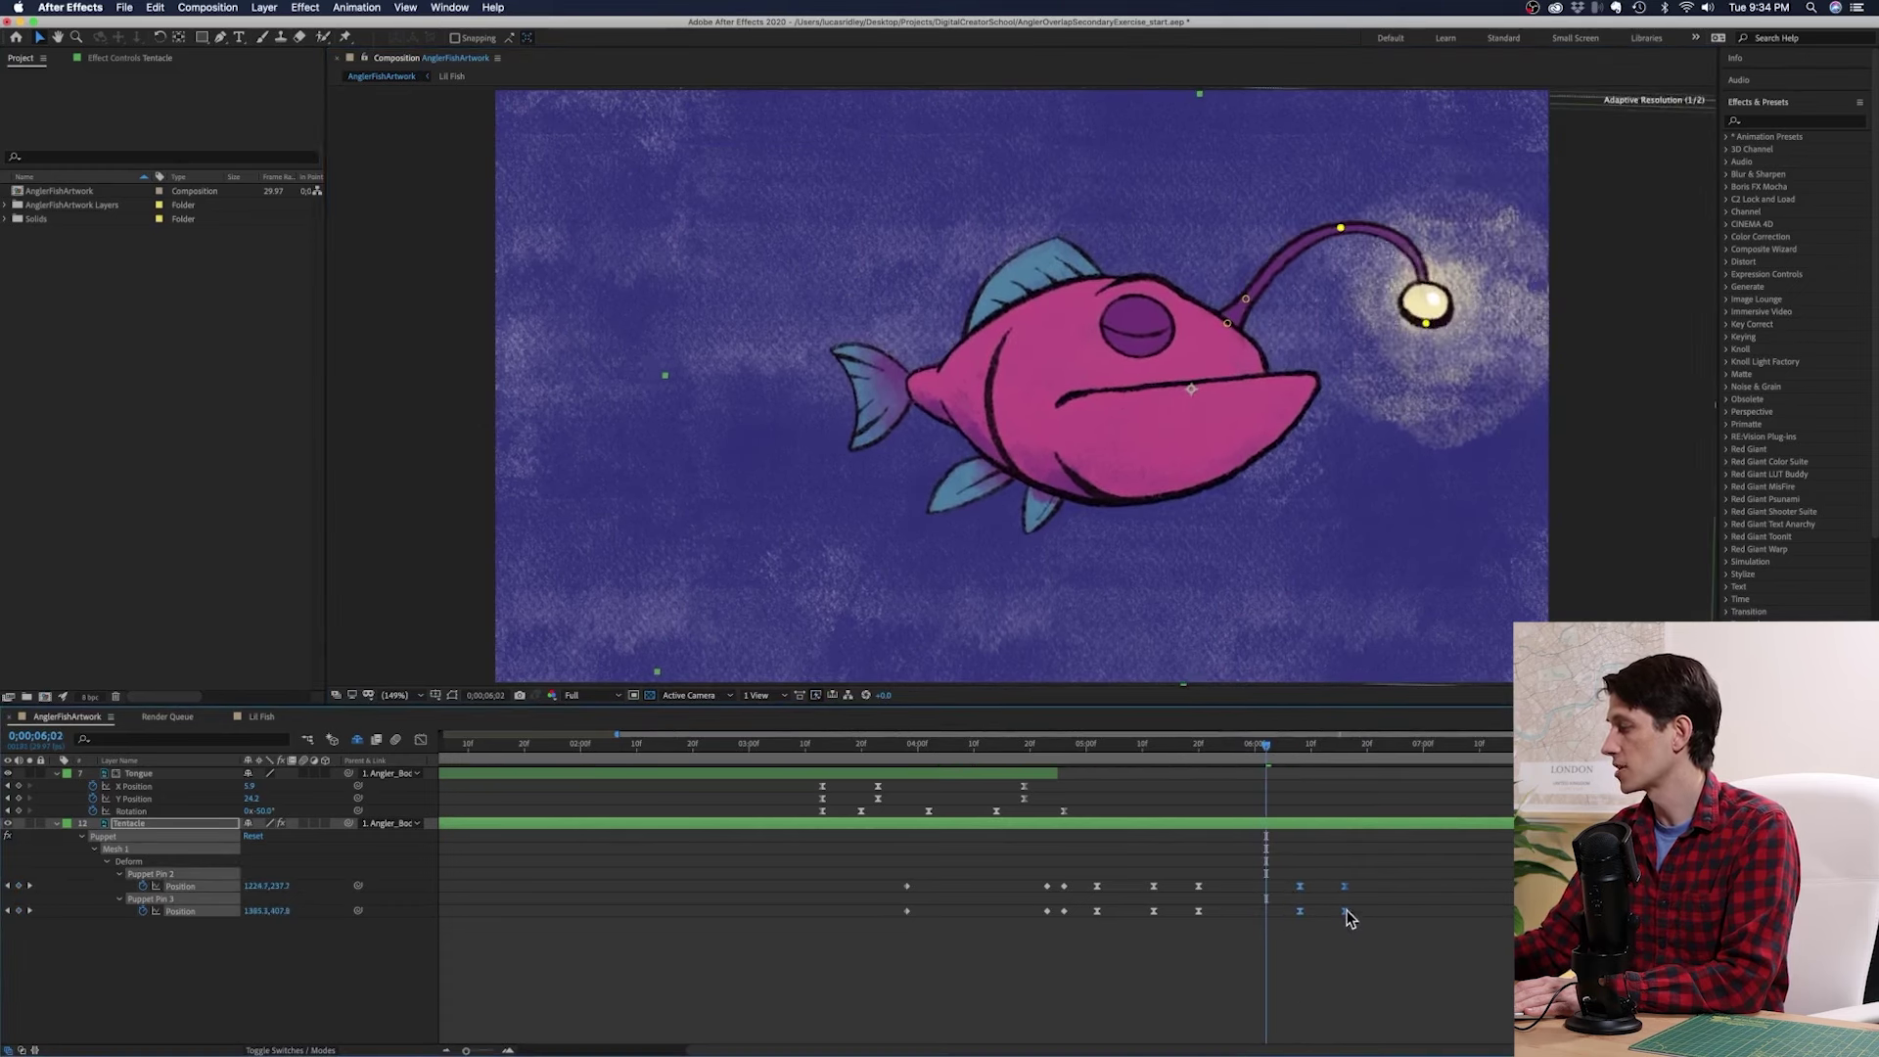
pyautogui.click(1243, 754)
pyautogui.moveTo(1245, 757); pyautogui.dragTo(1320, 758)
pyautogui.moveTo(1256, 865); pyautogui.dragTo(1360, 912)
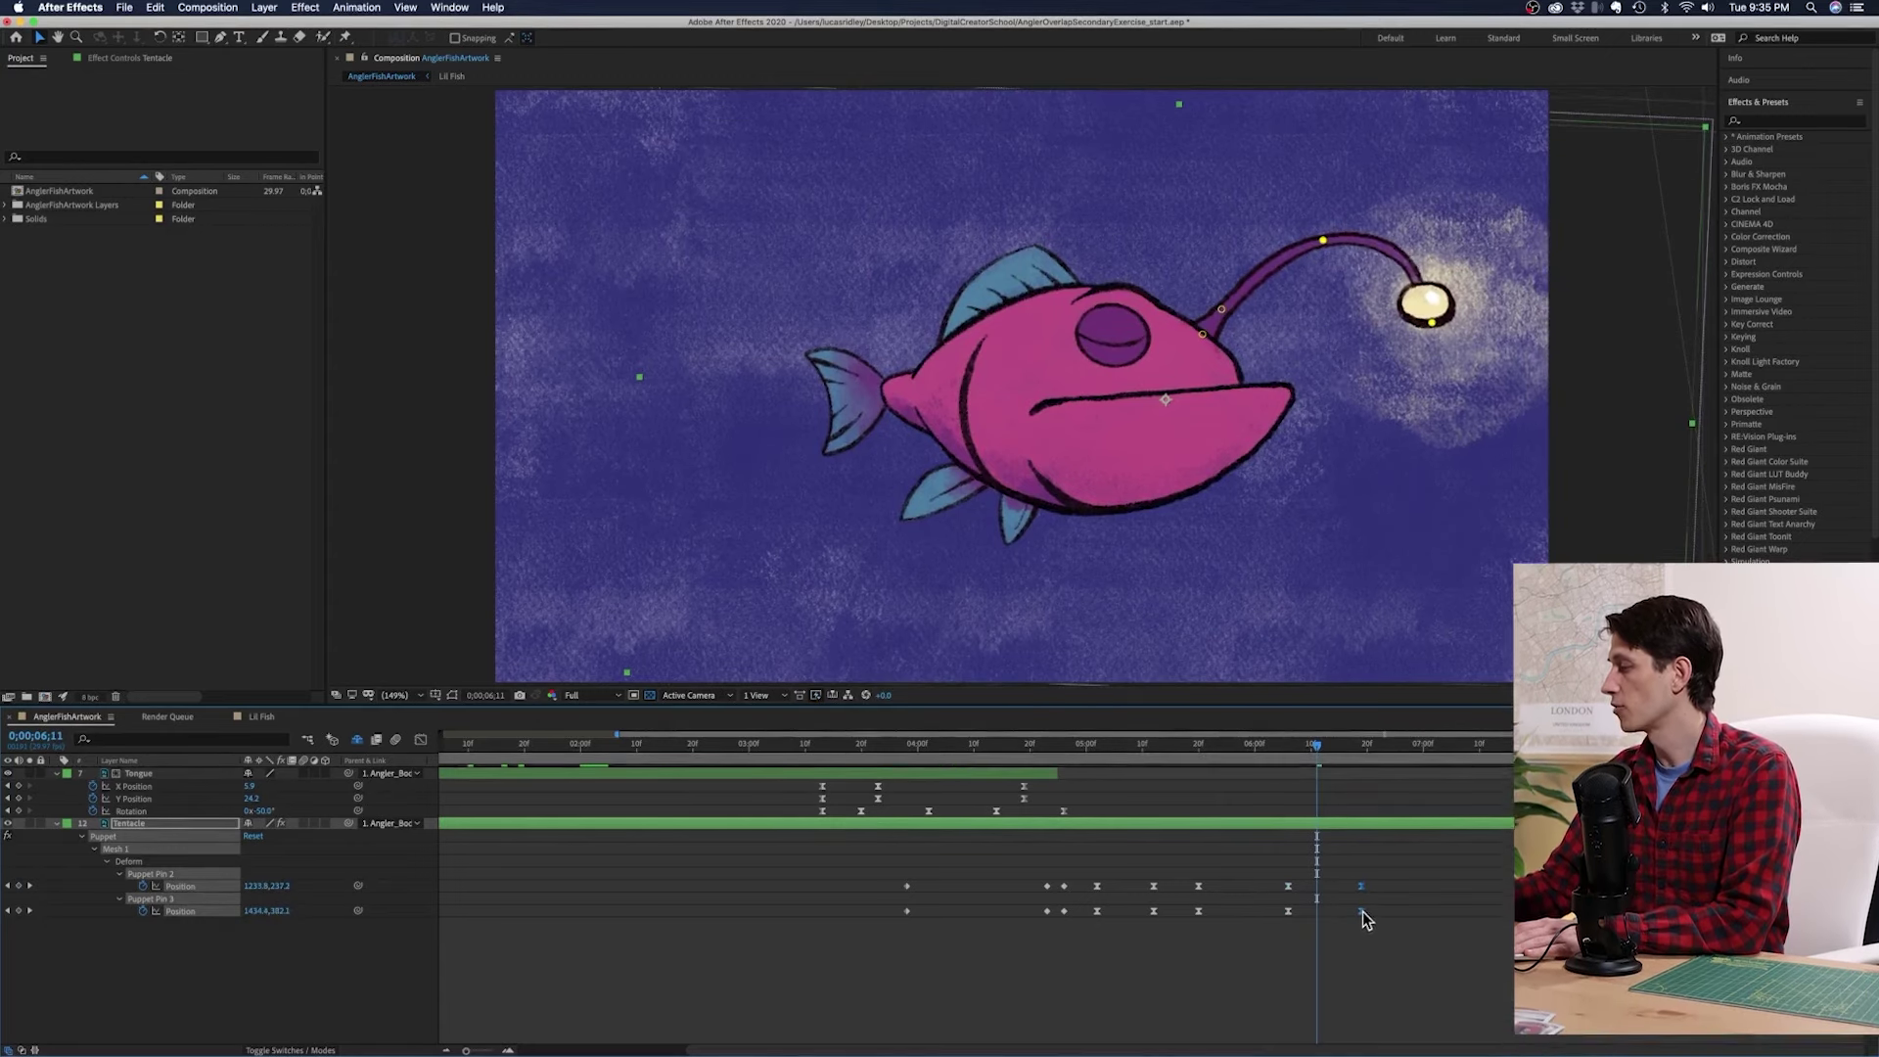
pyautogui.moveTo(1317, 744); pyautogui.dragTo(1395, 750)
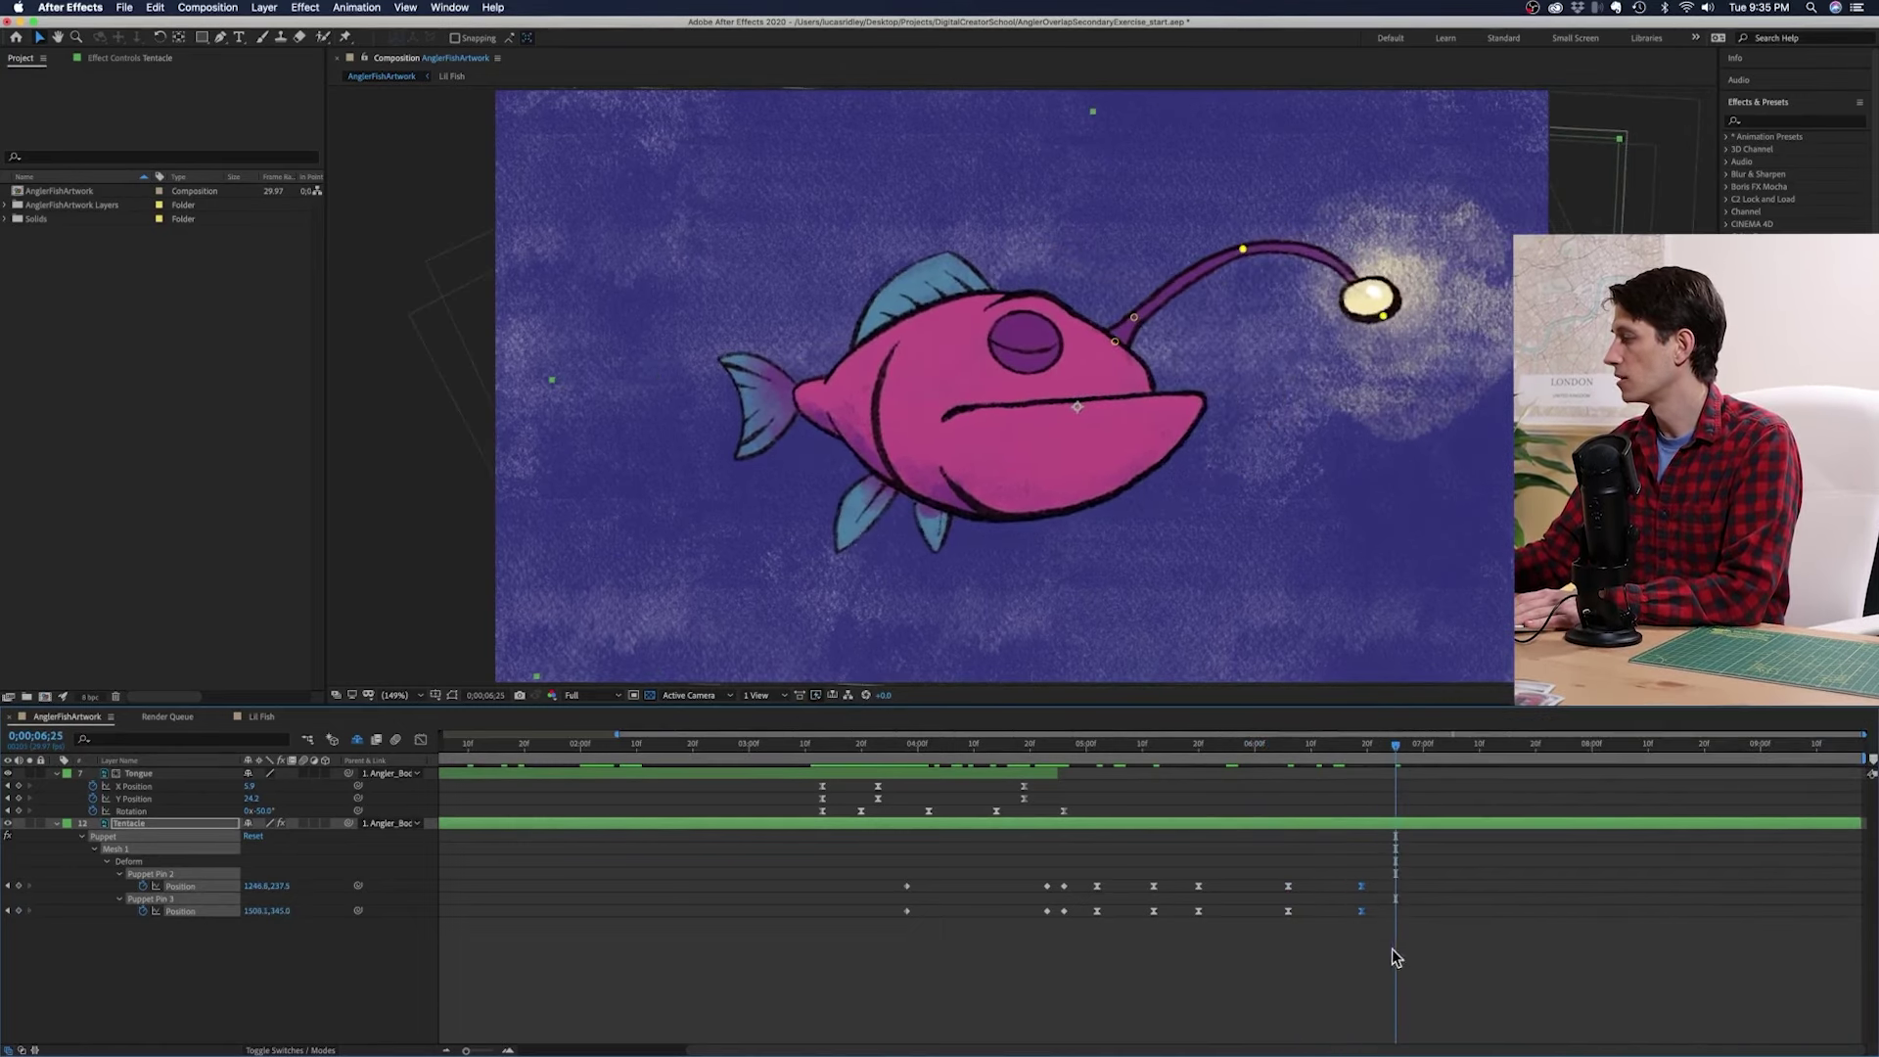
pyautogui.moveTo(1362, 910); pyautogui.dragTo(1390, 910)
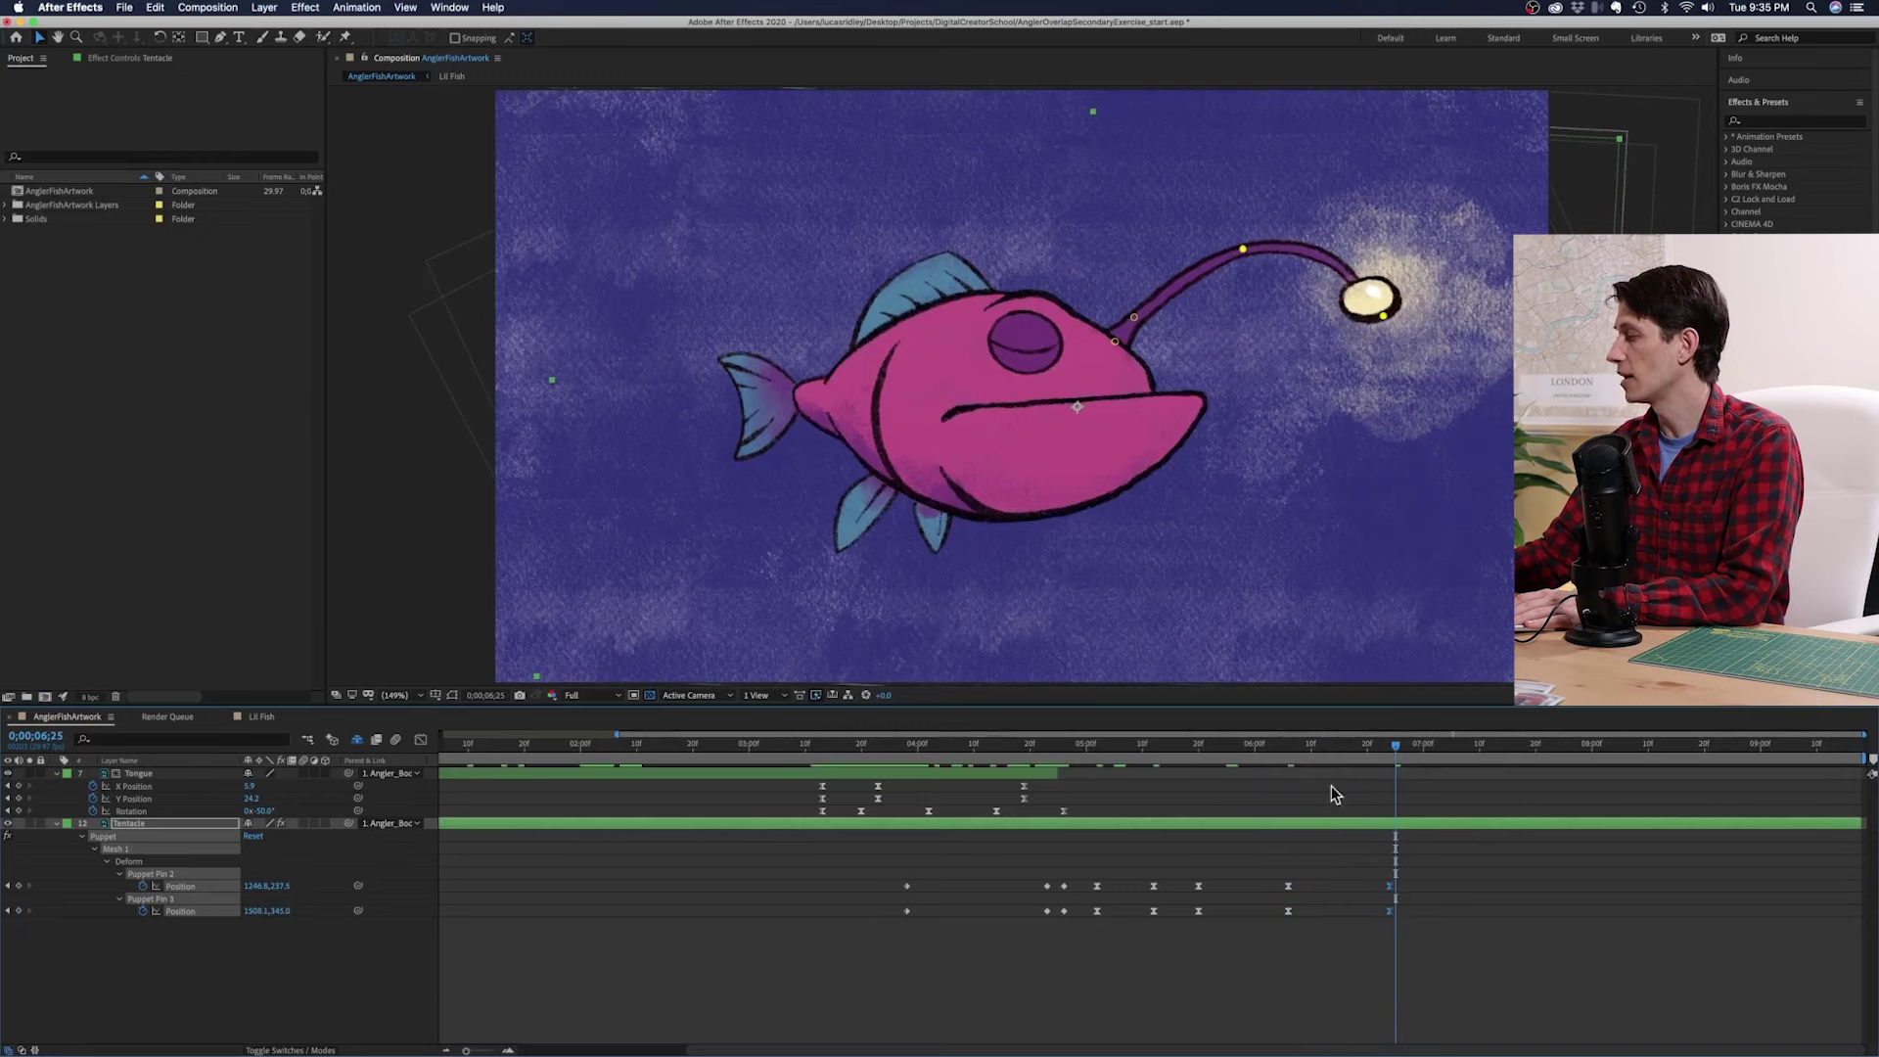
# Step: Preview the tentacle's drag during the fish's backward drift from 0;00;05;21
pyautogui.click(1206, 746)
pyautogui.press('space')
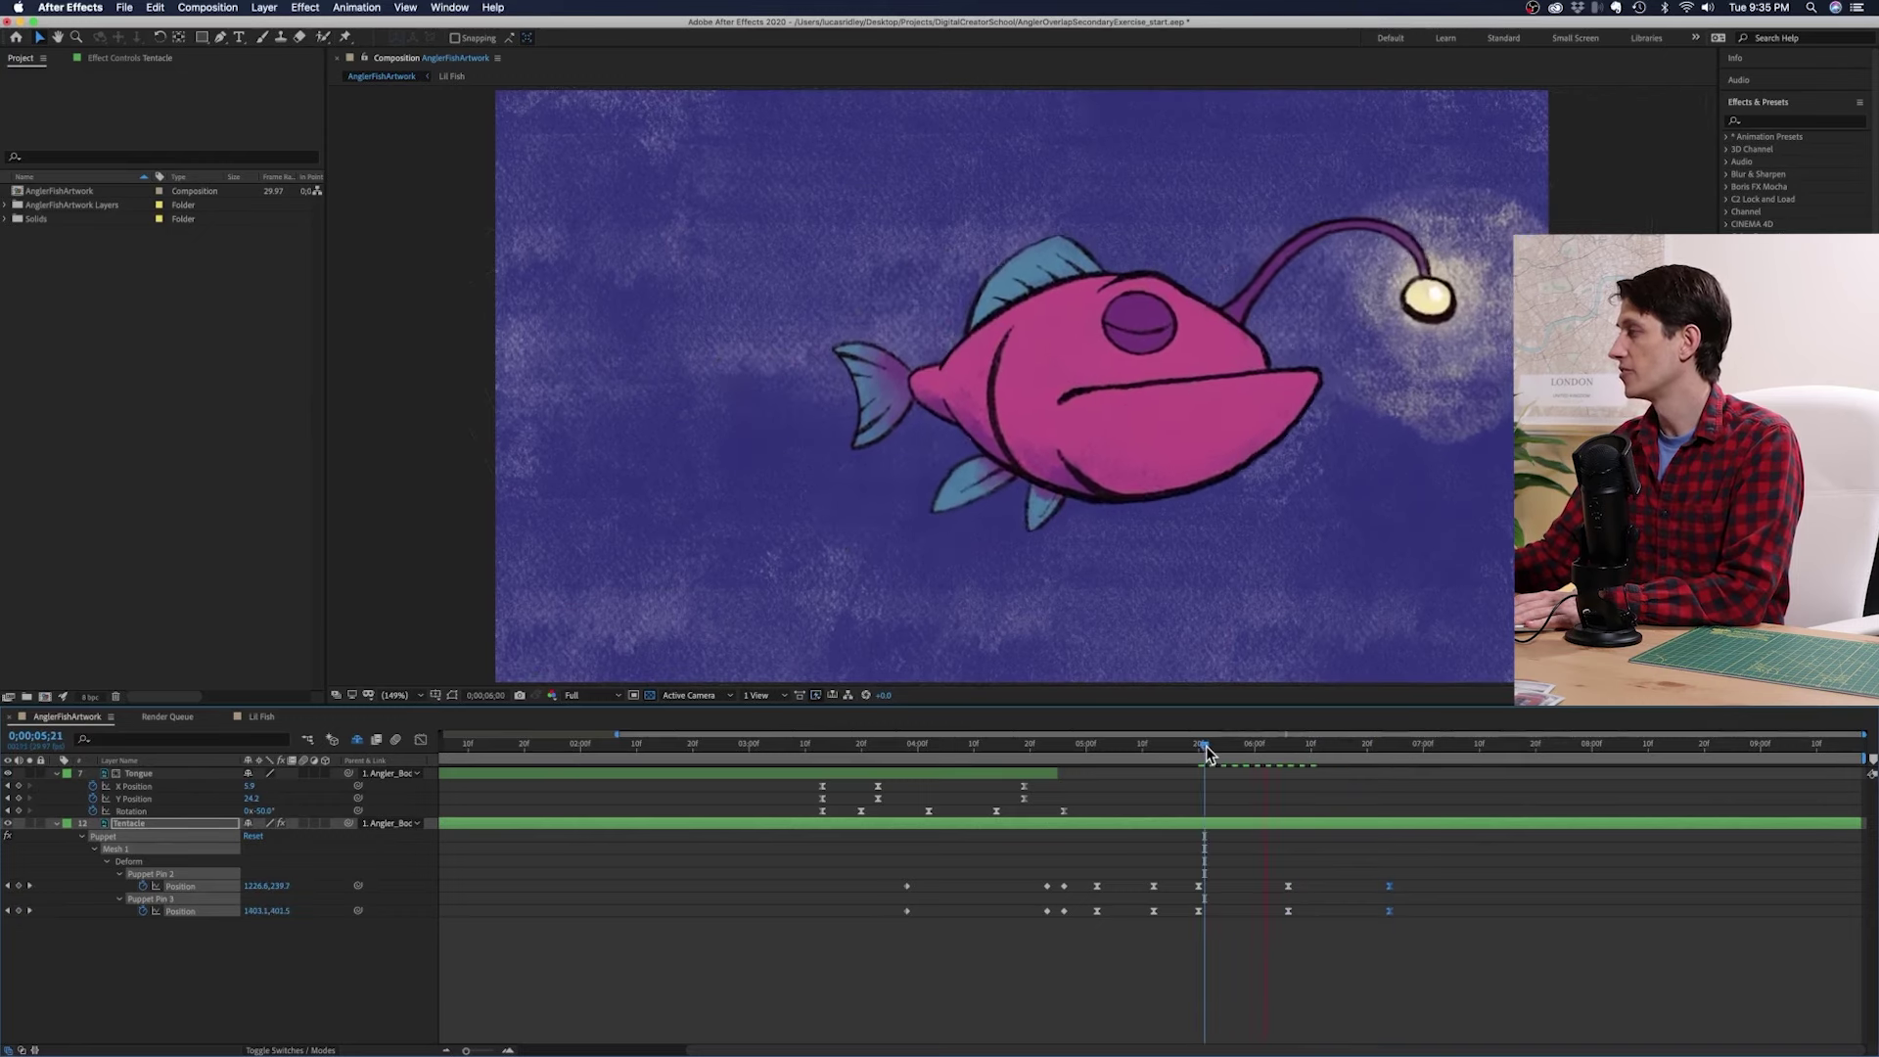
pyautogui.press('space')
# Step: Place both pins' rest-pose Position keyframes at about 0;00;08;03 and duplicate the preceding drag-pose keyframes at 0;00;07;24
pyautogui.click(1407, 745)
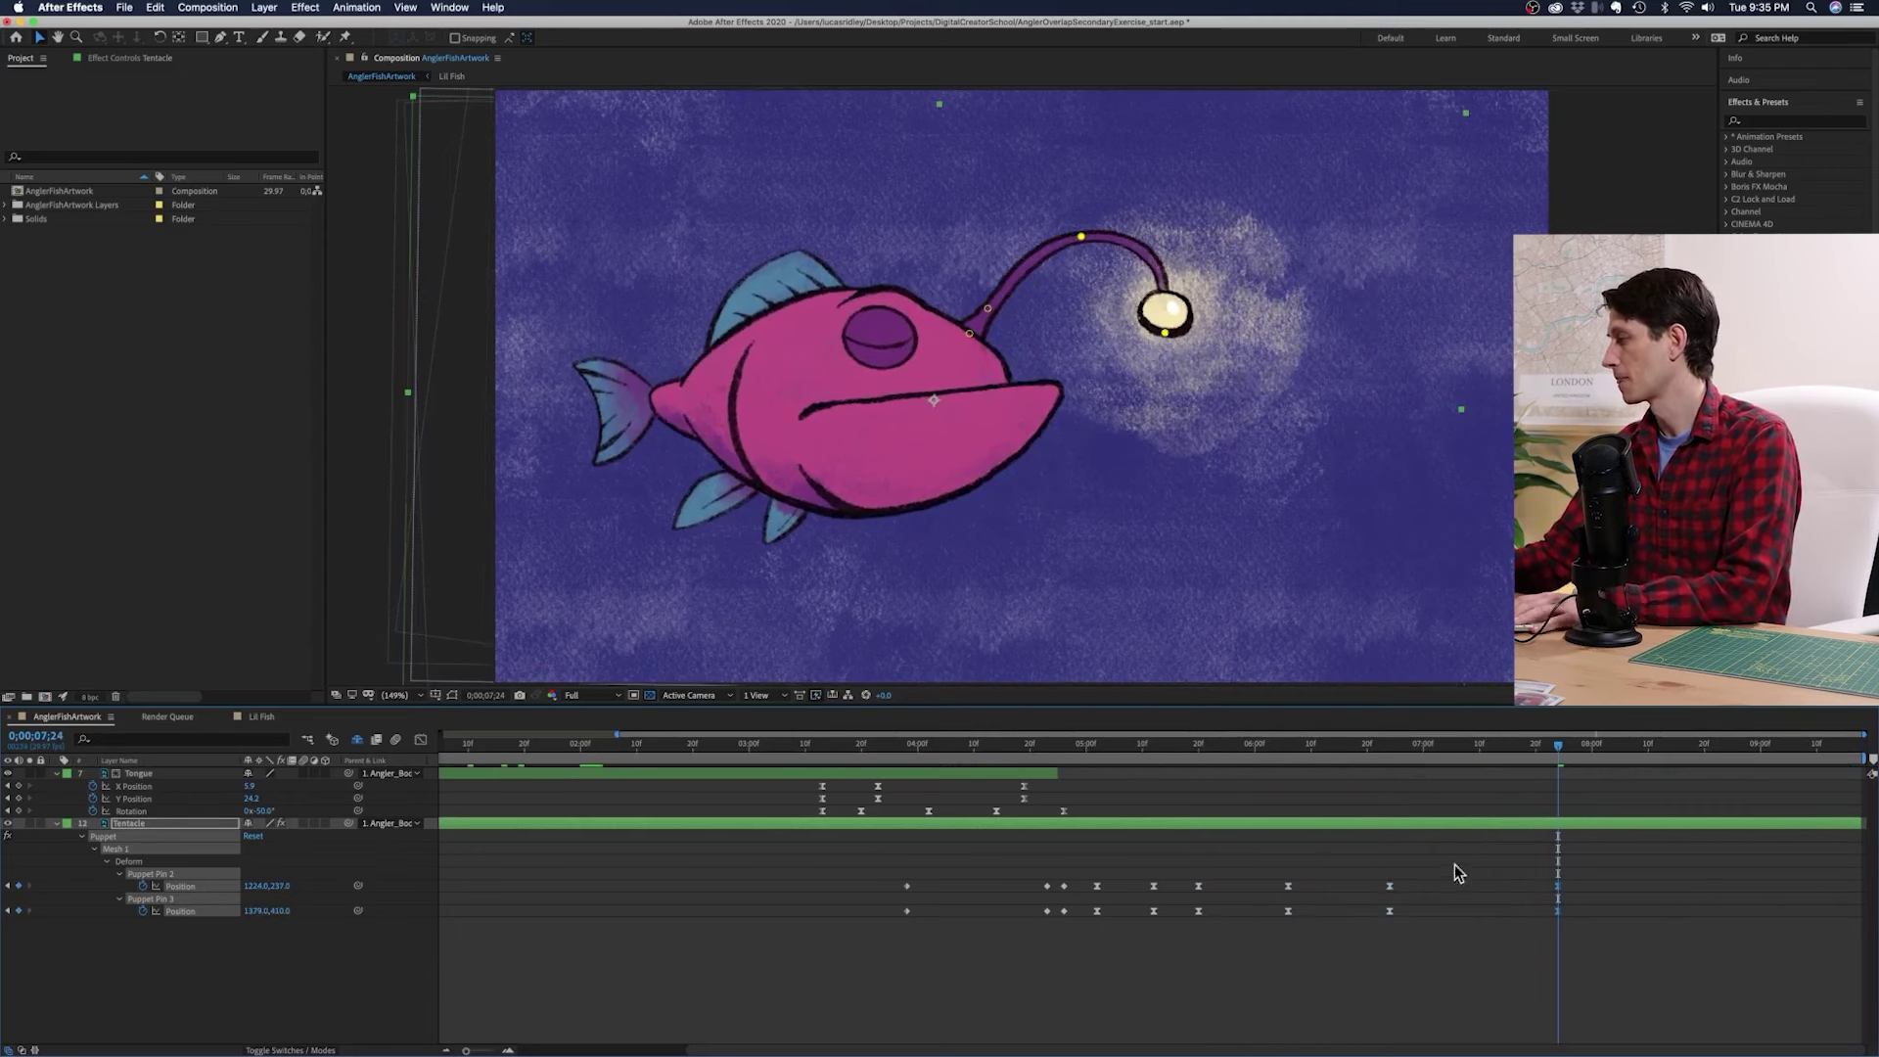
pyautogui.moveTo(1422, 752); pyautogui.dragTo(1563, 752)
pyautogui.moveTo(1563, 897); pyautogui.dragTo(1613, 897)
pyautogui.moveTo(1386, 864); pyautogui.dragTo(1431, 959)
pyautogui.press('super+c')
pyautogui.press('super+v')
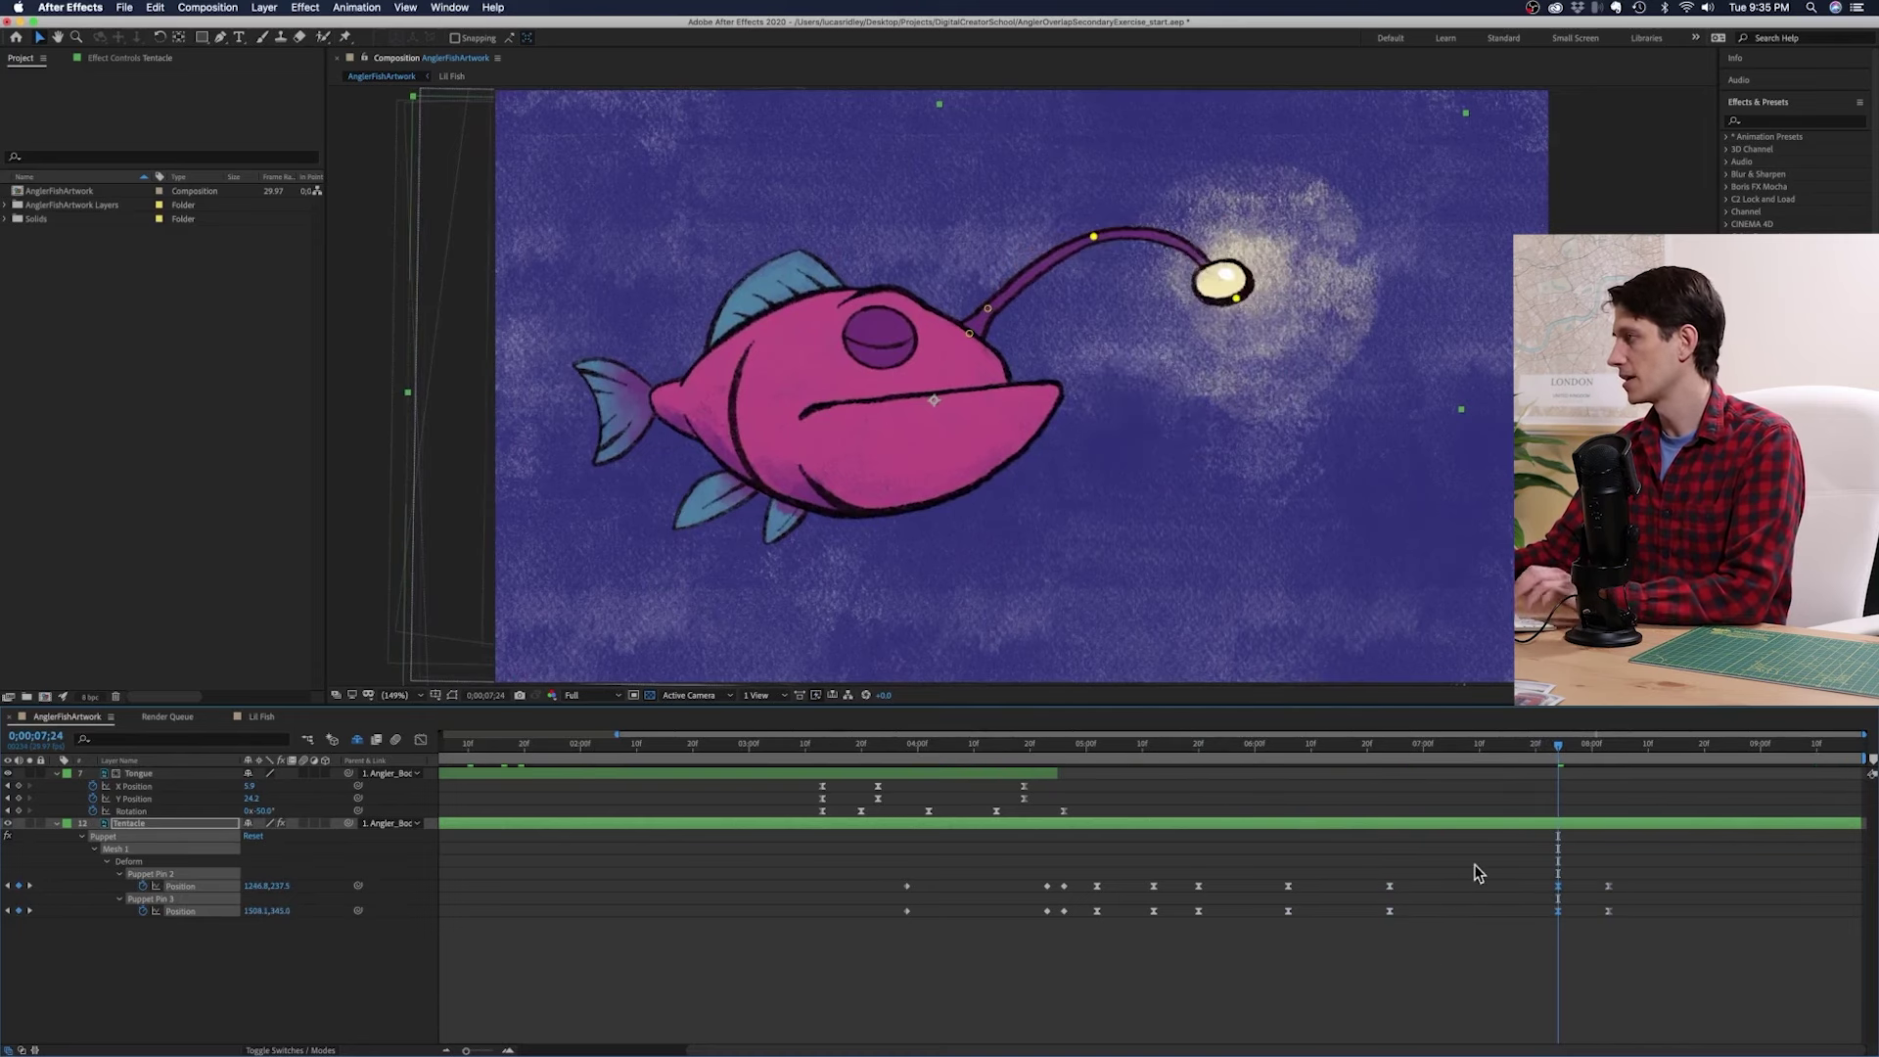
# Step: Move the final rest-pose Position keyframes of both pins to about 0;00;08;10 and preview the tentacle's motion
pyautogui.moveTo(1456, 744); pyautogui.dragTo(1475, 748)
pyautogui.press('space')
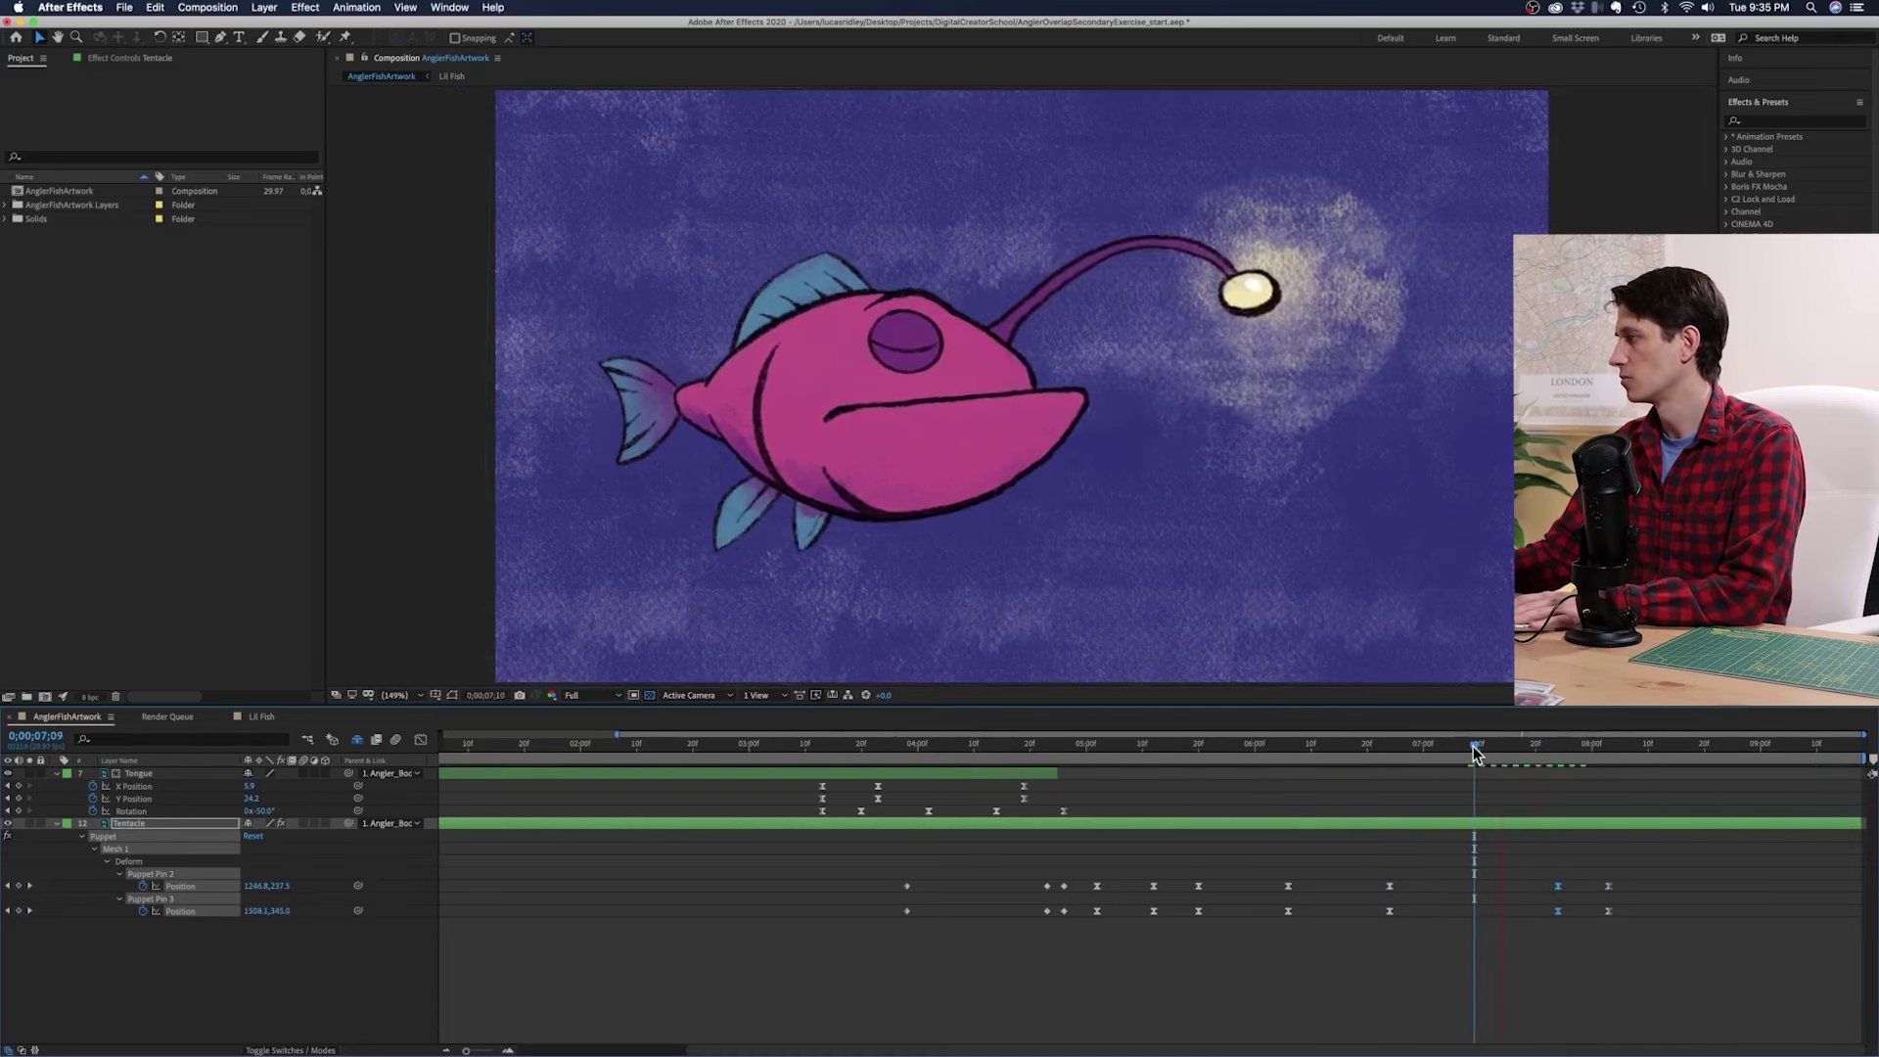
pyautogui.press('space')
pyautogui.moveTo(1601, 874); pyautogui.dragTo(1650, 914)
pyautogui.click(1484, 748)
pyautogui.click(1275, 748)
pyautogui.press('space')
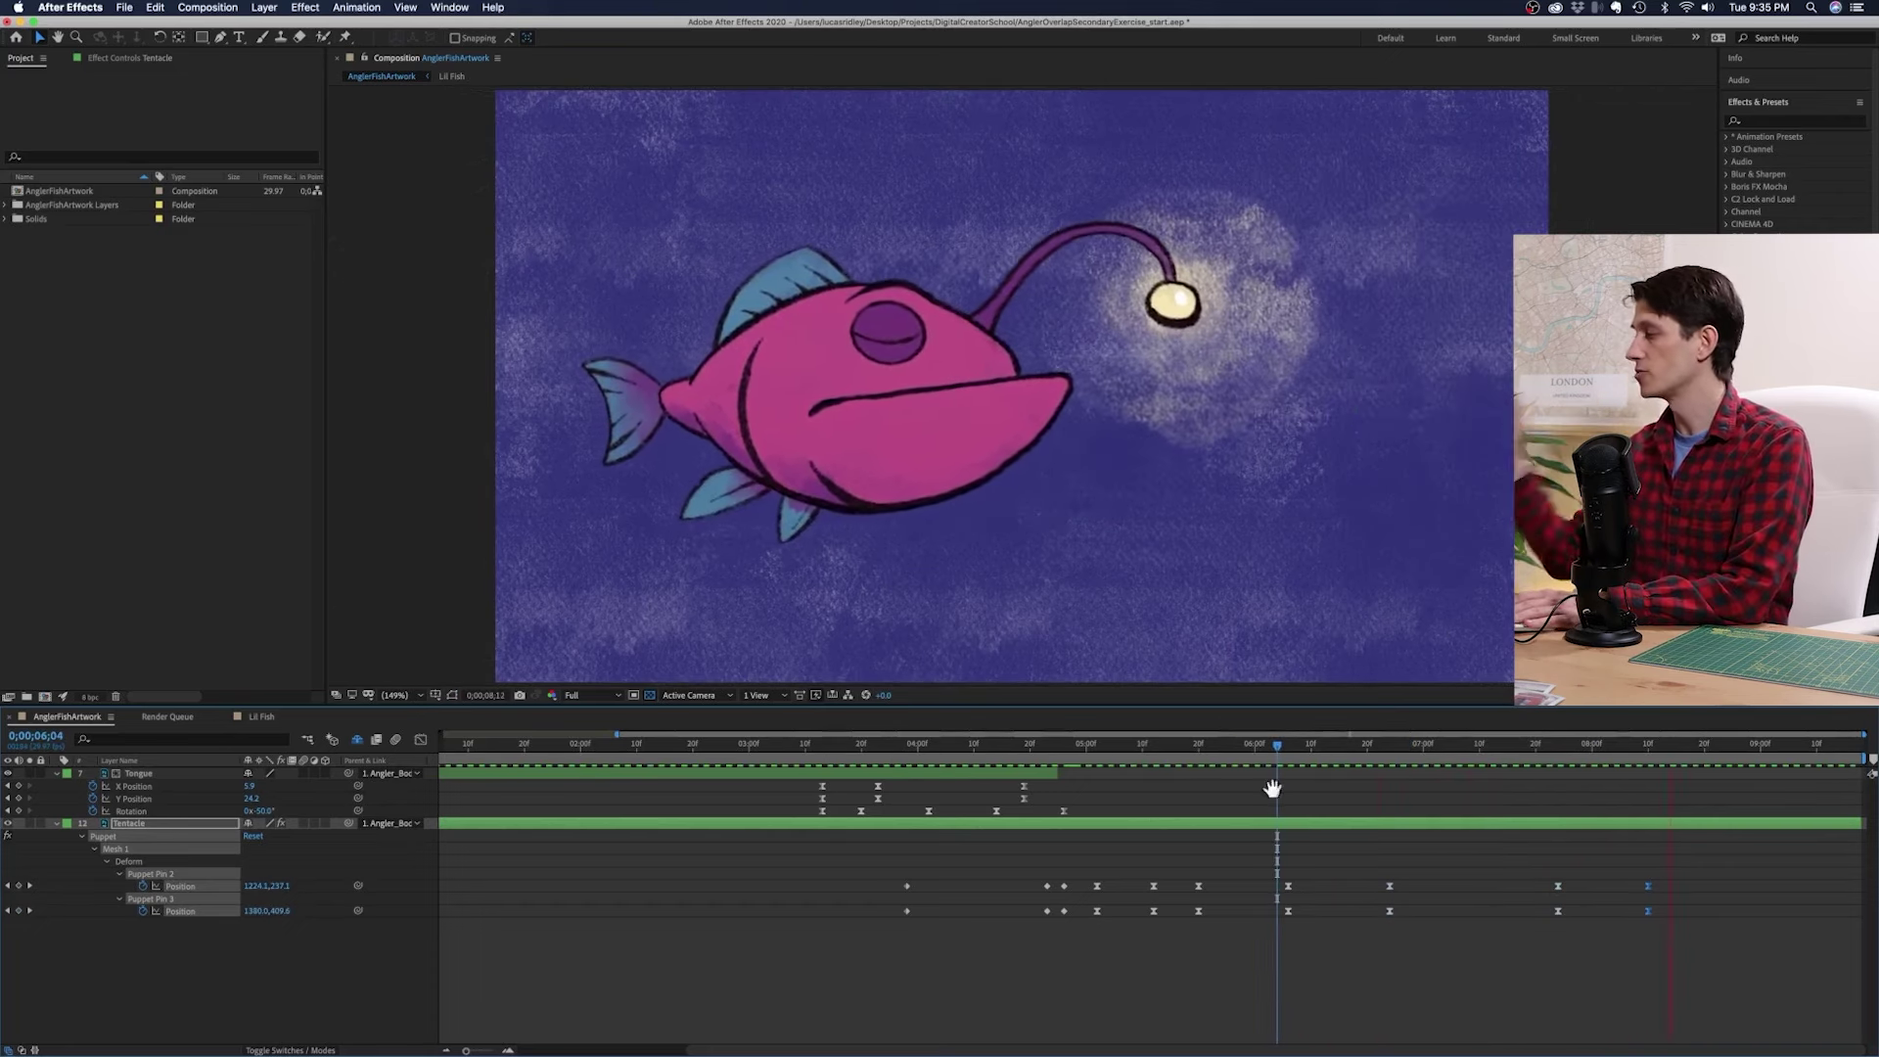
pyautogui.press('space')
# Step: Shift the last two pairs of pin Position keyframes earlier to about 0;00;07;20 and 0;00;08;06, and preview from 0;00;07;06
pyautogui.moveTo(1515, 851); pyautogui.dragTo(1645, 928)
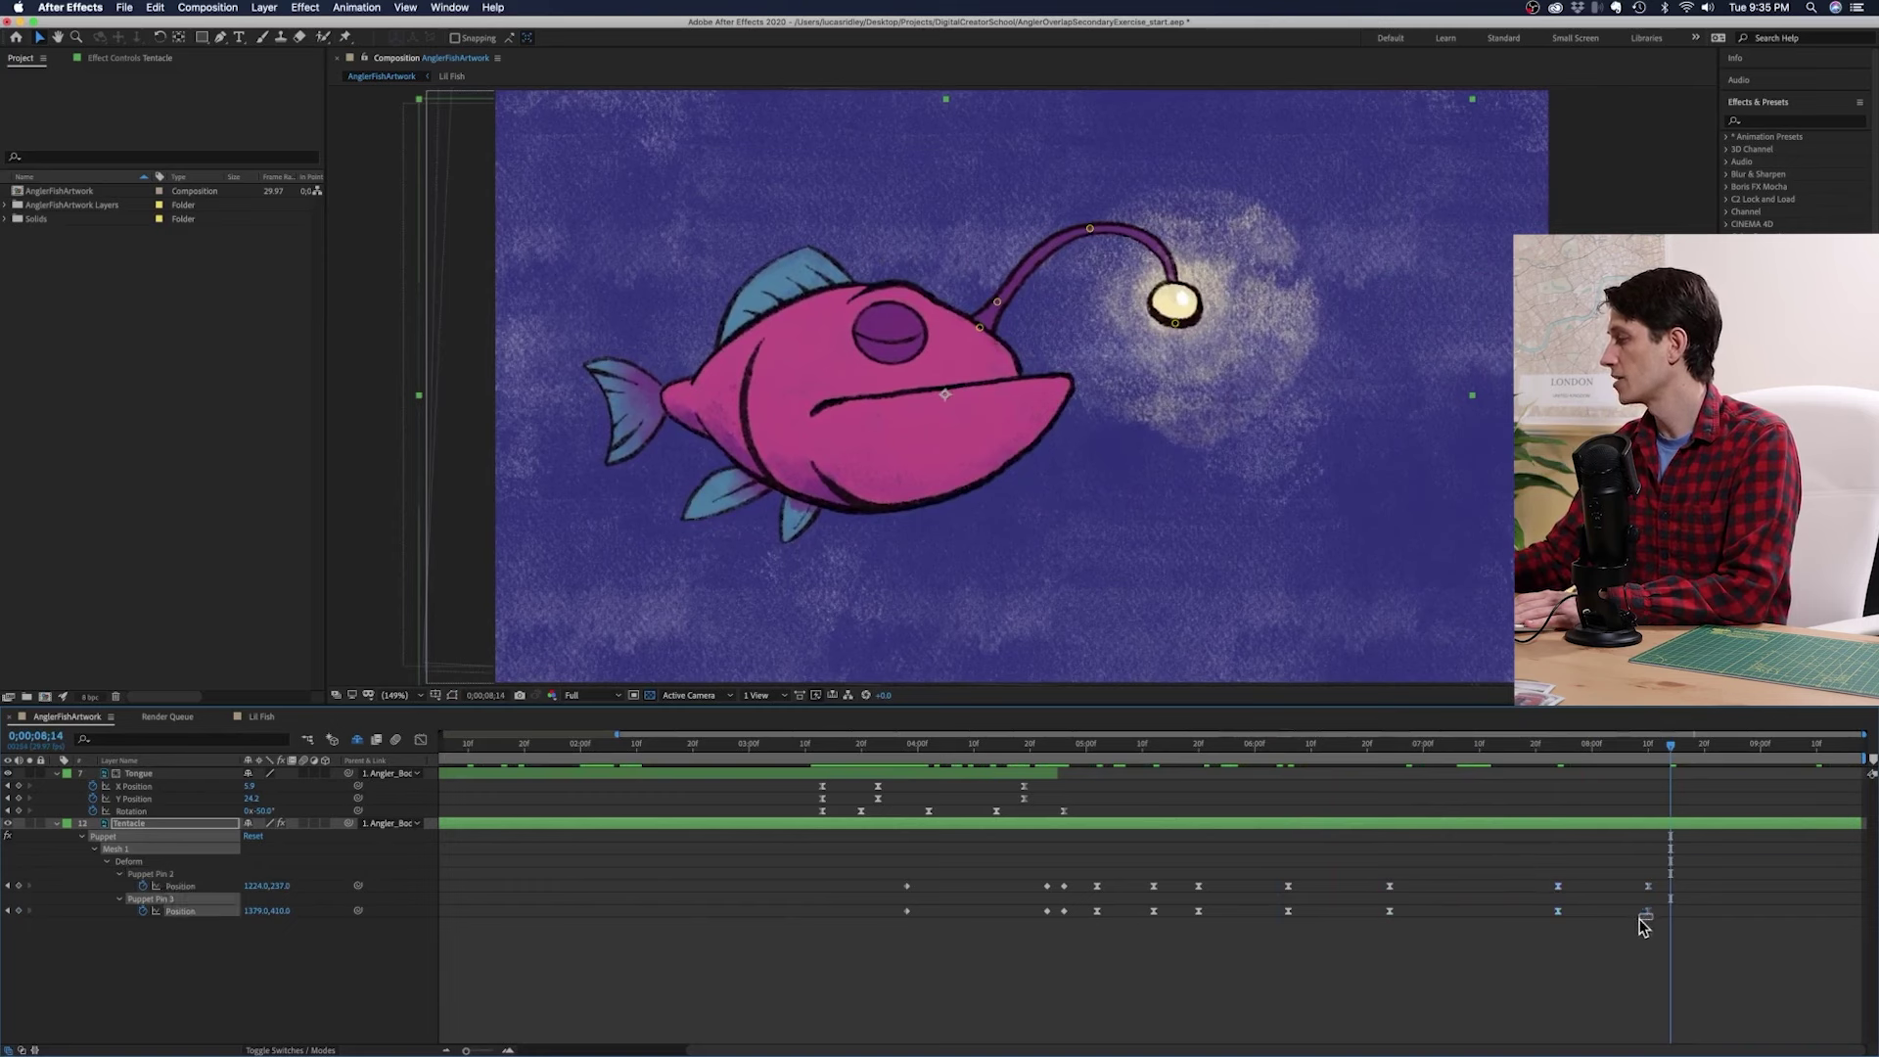
pyautogui.moveTo(1539, 862); pyautogui.dragTo(1623, 911)
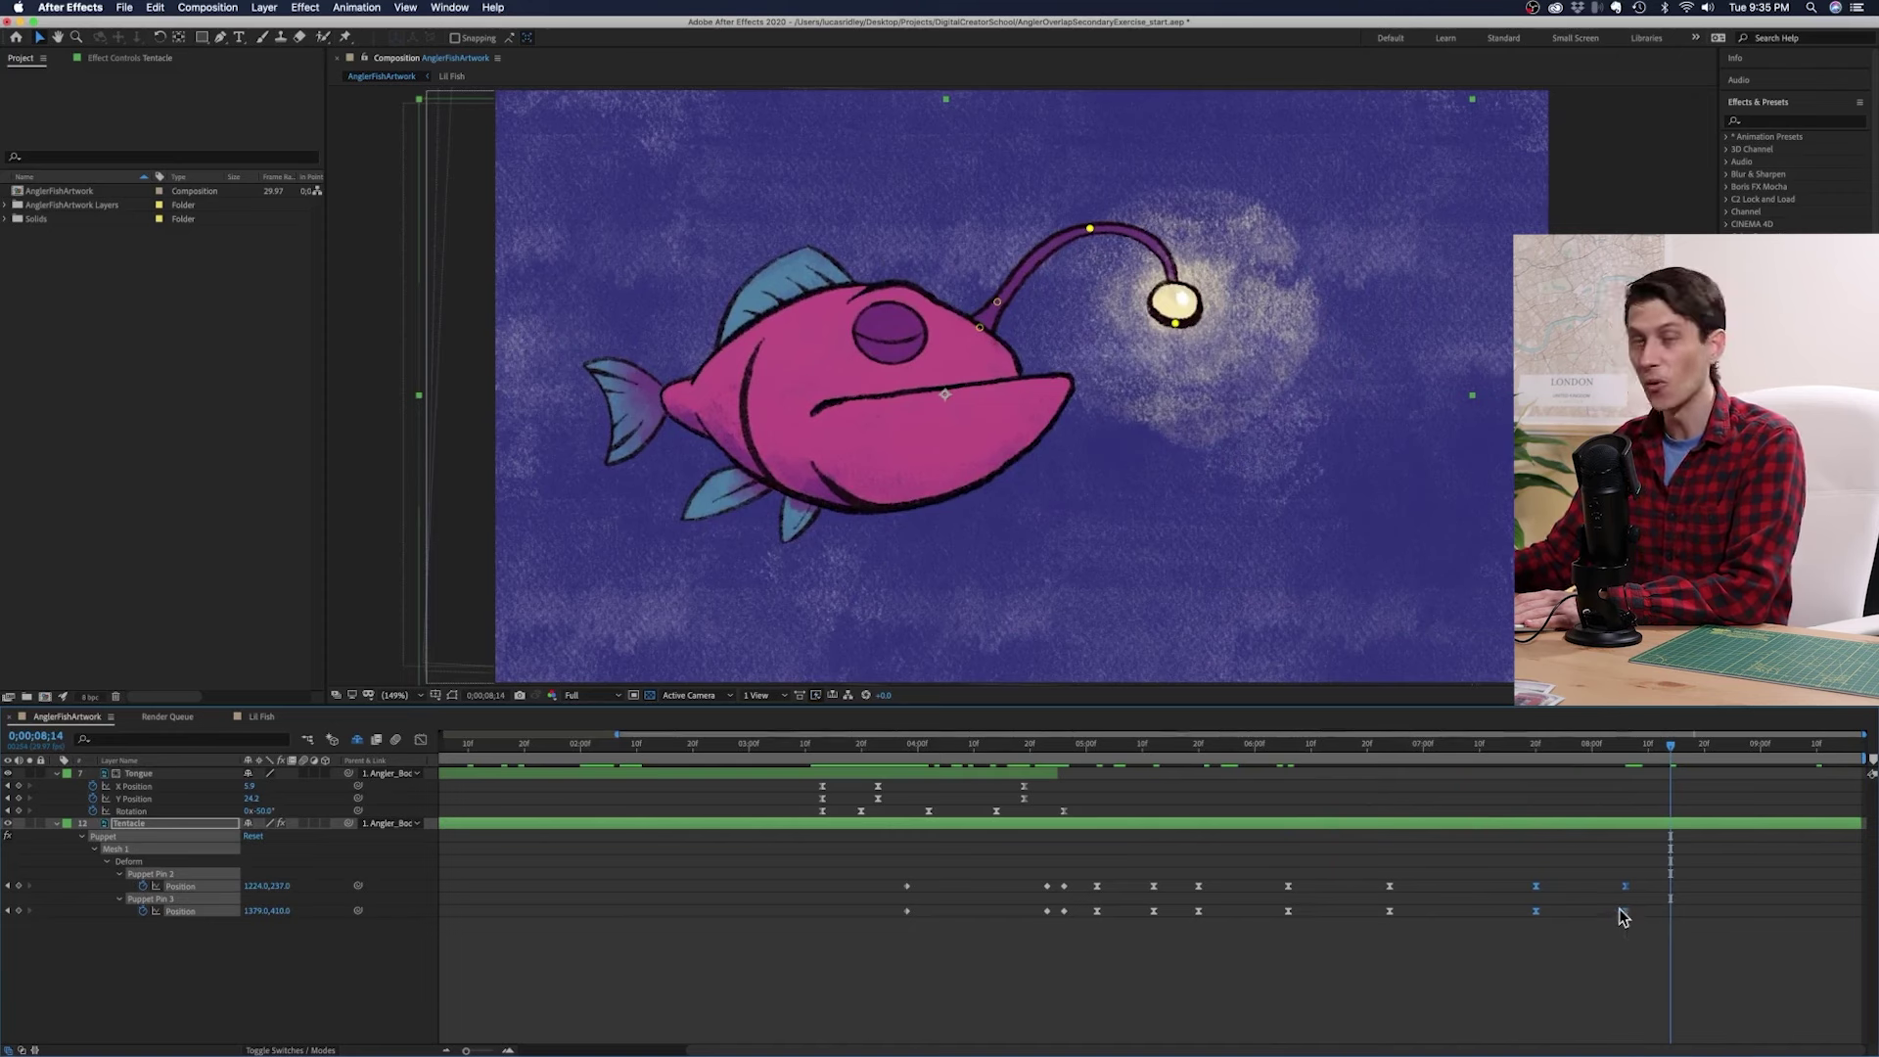
pyautogui.click(1457, 744)
pyautogui.press('space')
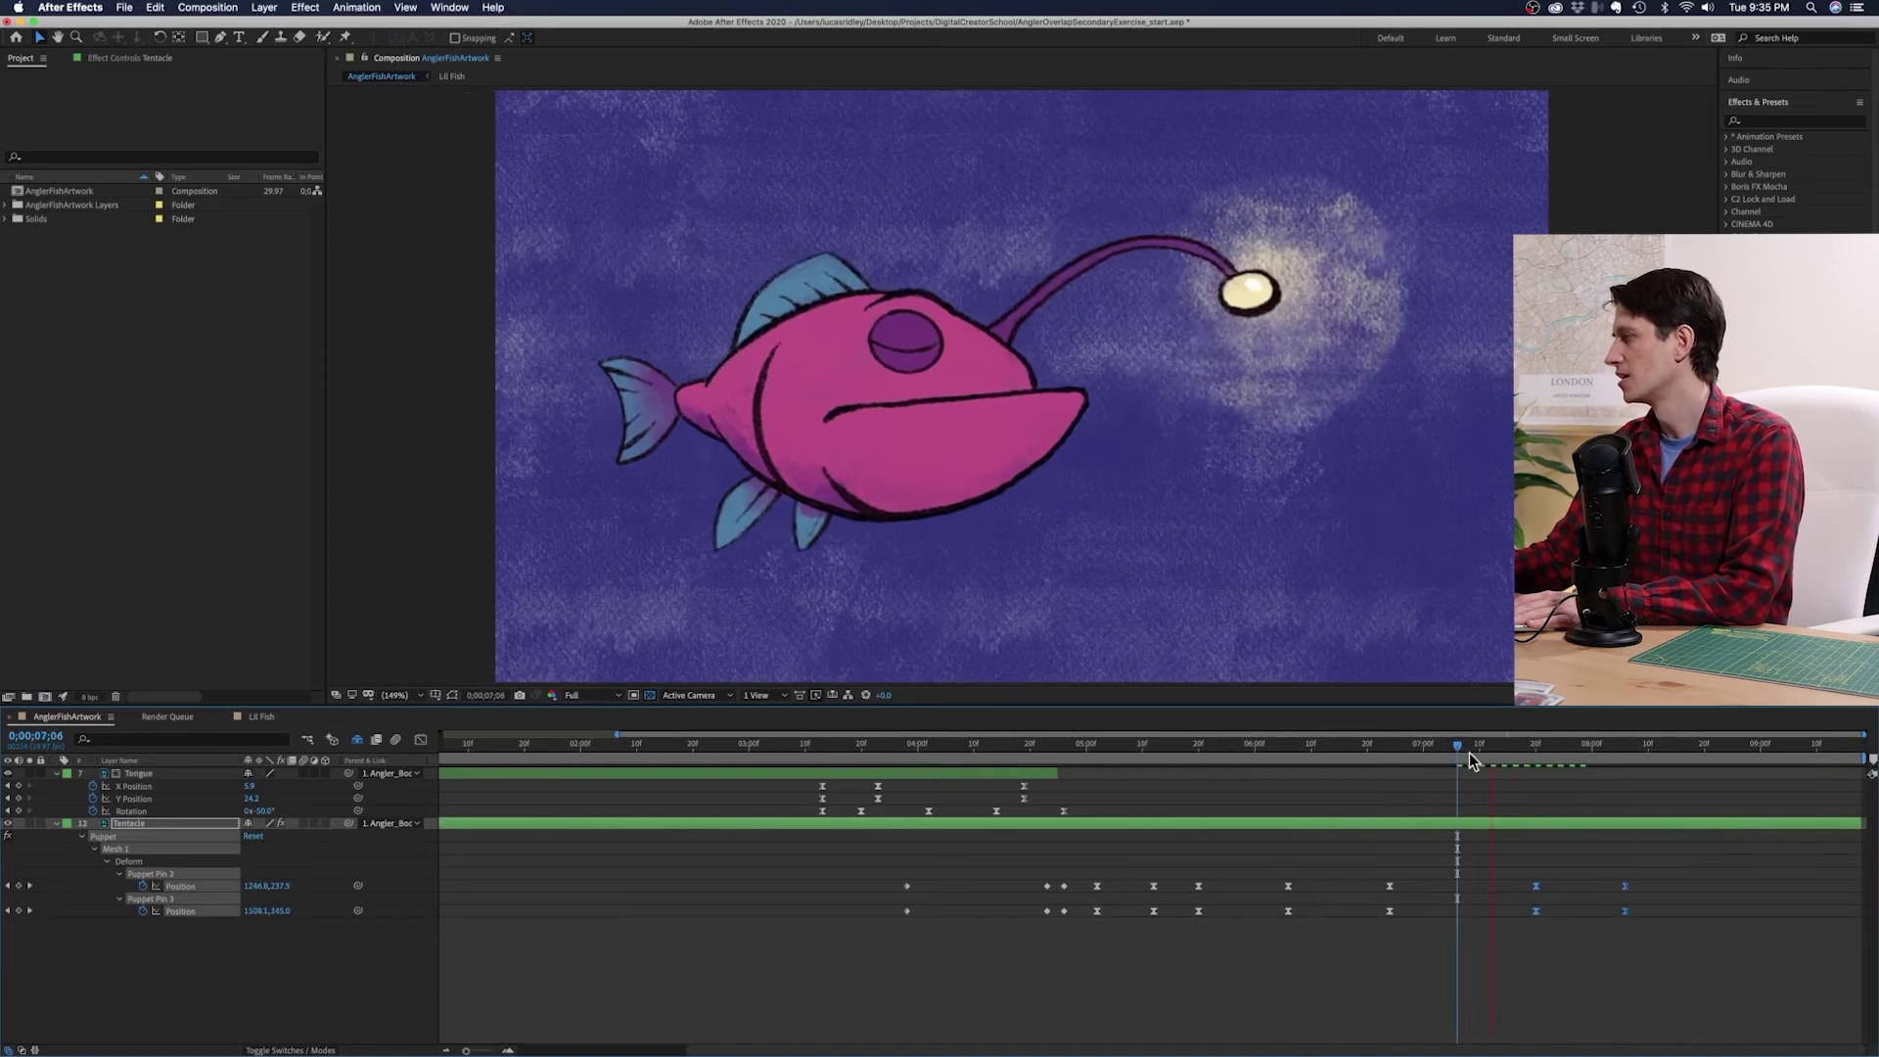
# Step: Move the last two pairs of pin Position keyframes to about 0;00;07;14 and 0;00;08;00 and preview the tentacle from 0;00;05;12
pyautogui.moveTo(1540, 894); pyautogui.dragTo(1507, 894)
pyautogui.click(1446, 744)
pyautogui.press('space')
pyautogui.press('space')
pyautogui.moveTo(1405, 746); pyautogui.dragTo(1151, 779)
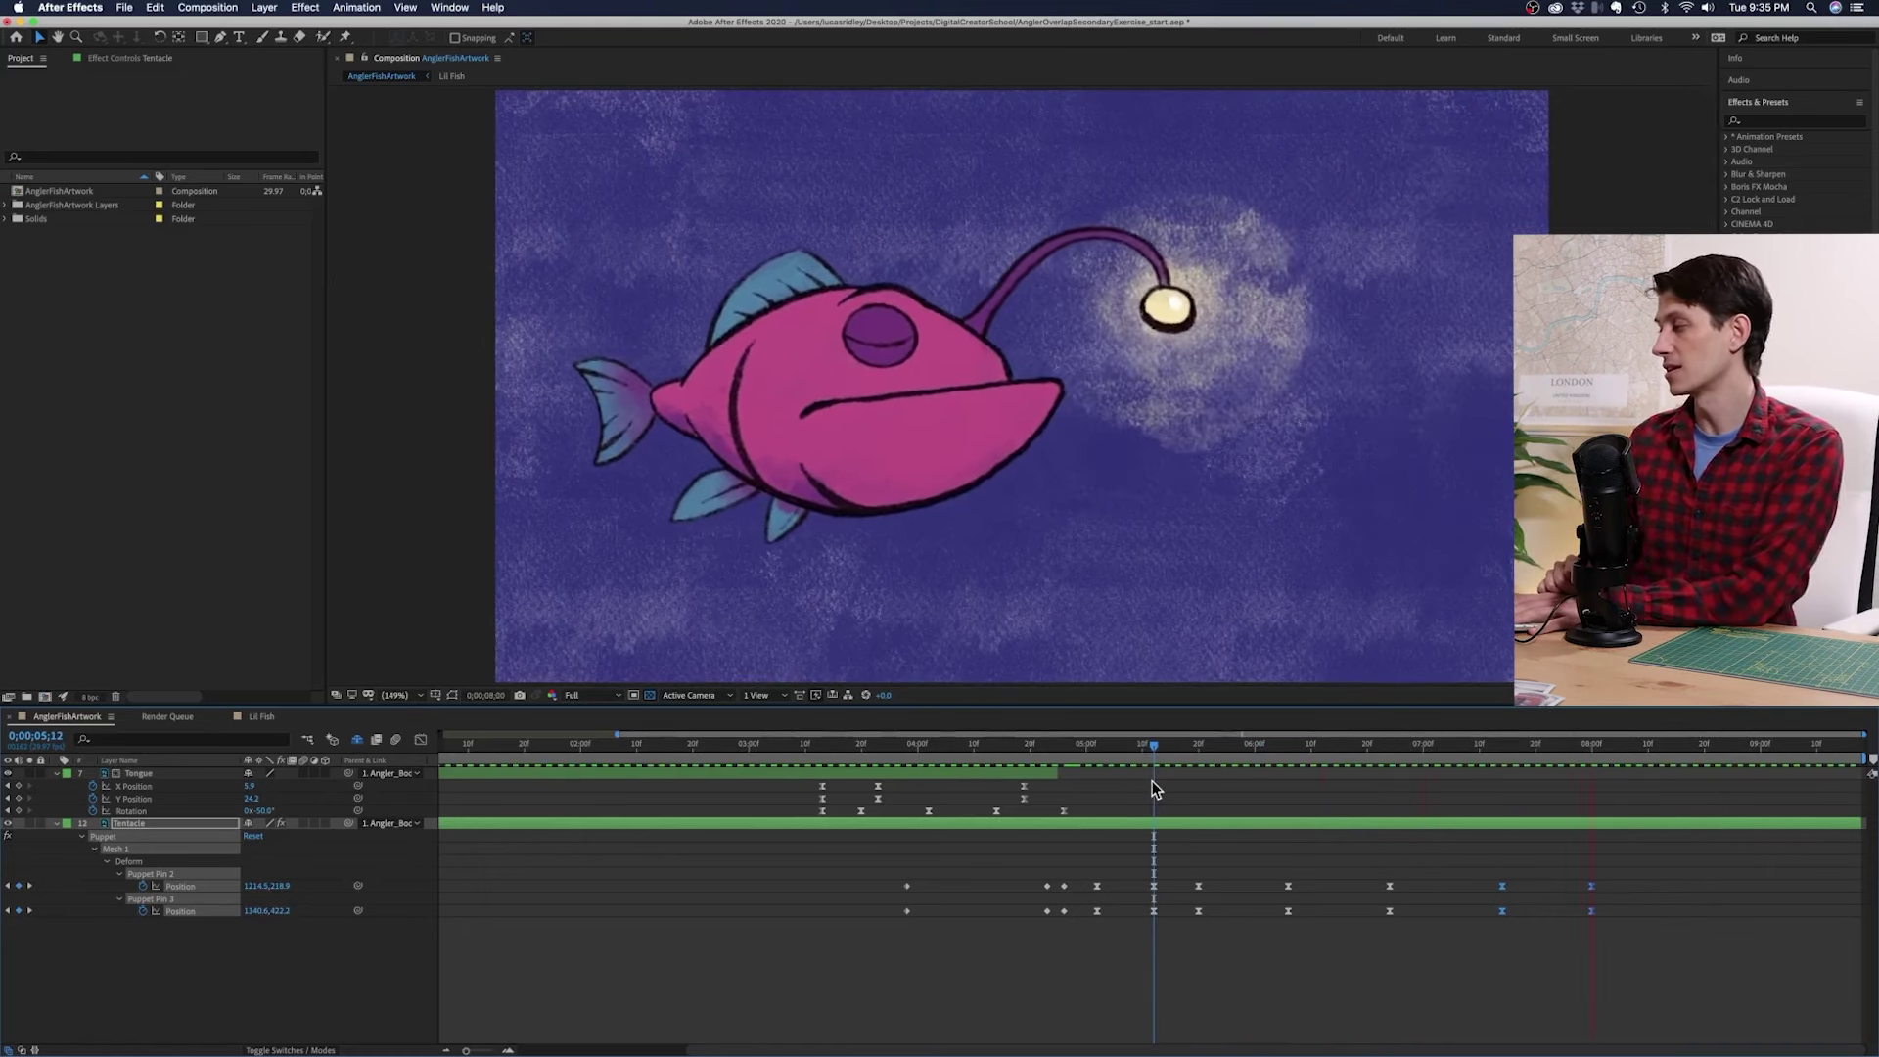
pyautogui.press('space')
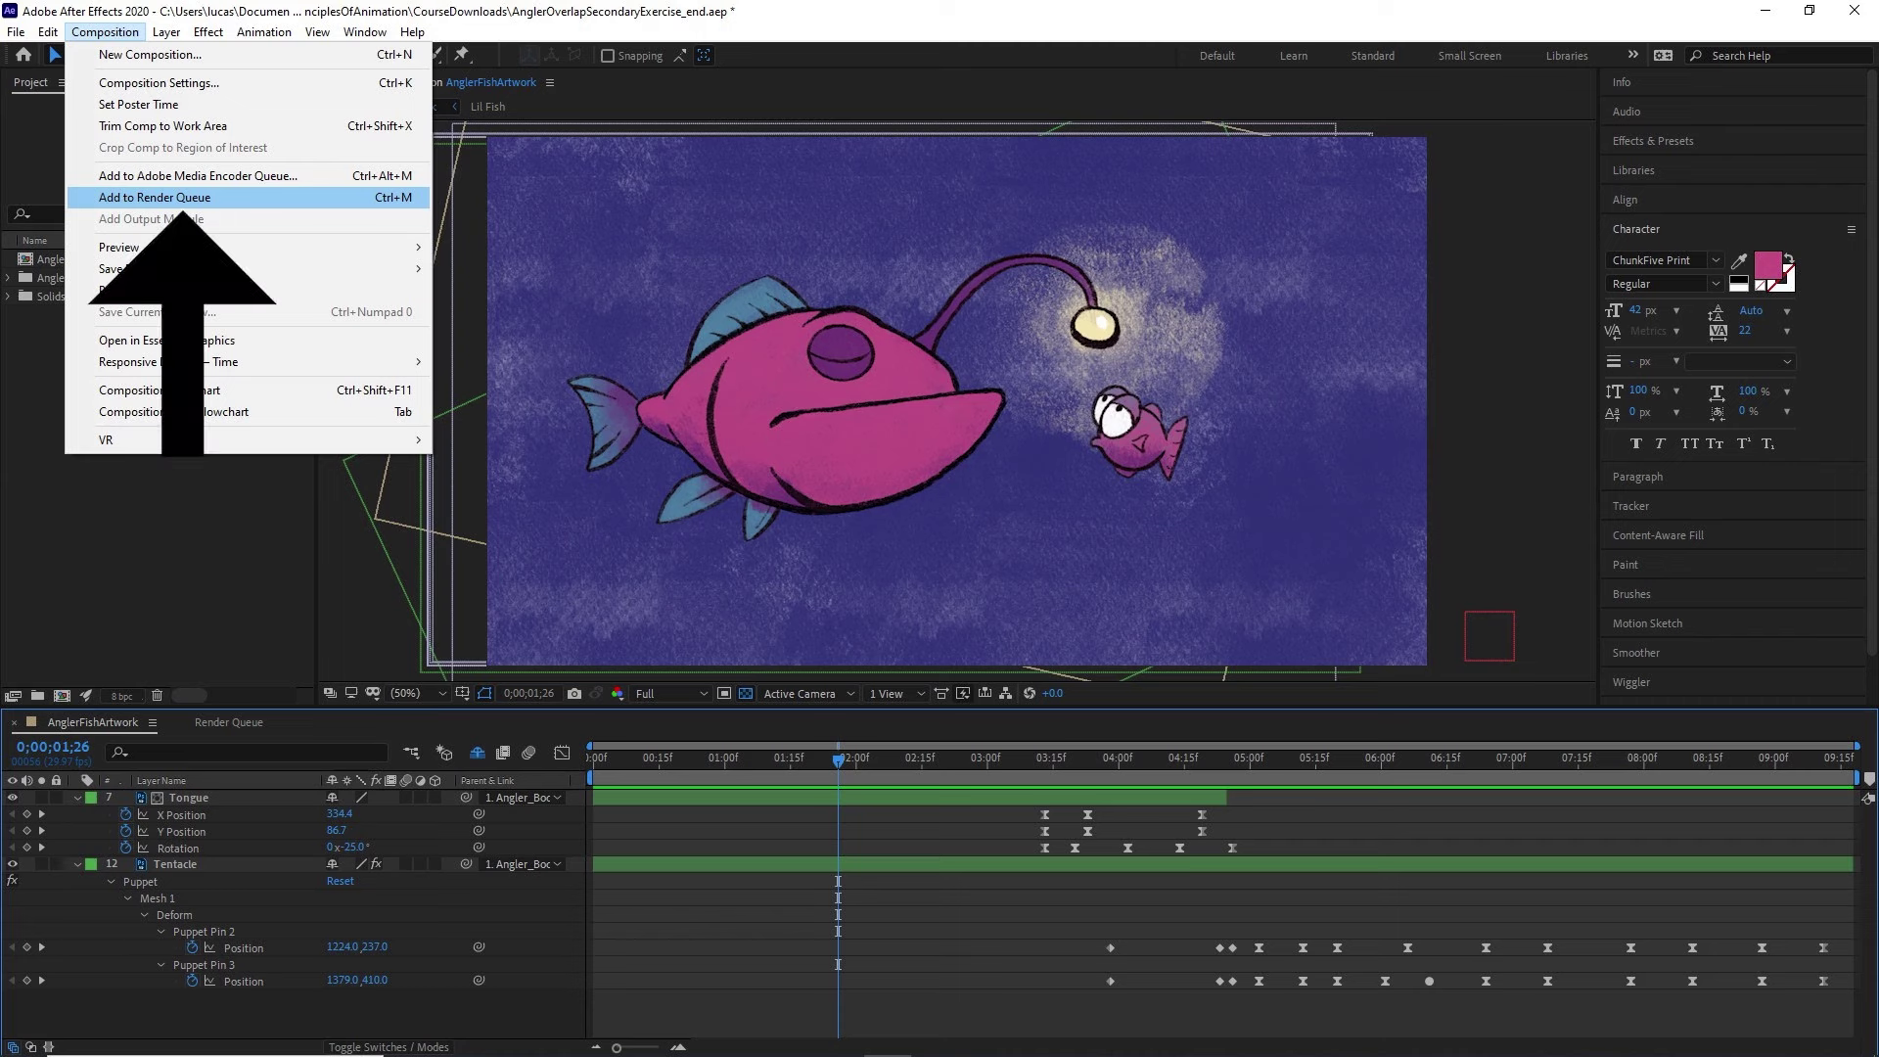
# Step: Add the AnglerFishArtwork composition to the render queue
pyautogui.press('Return')
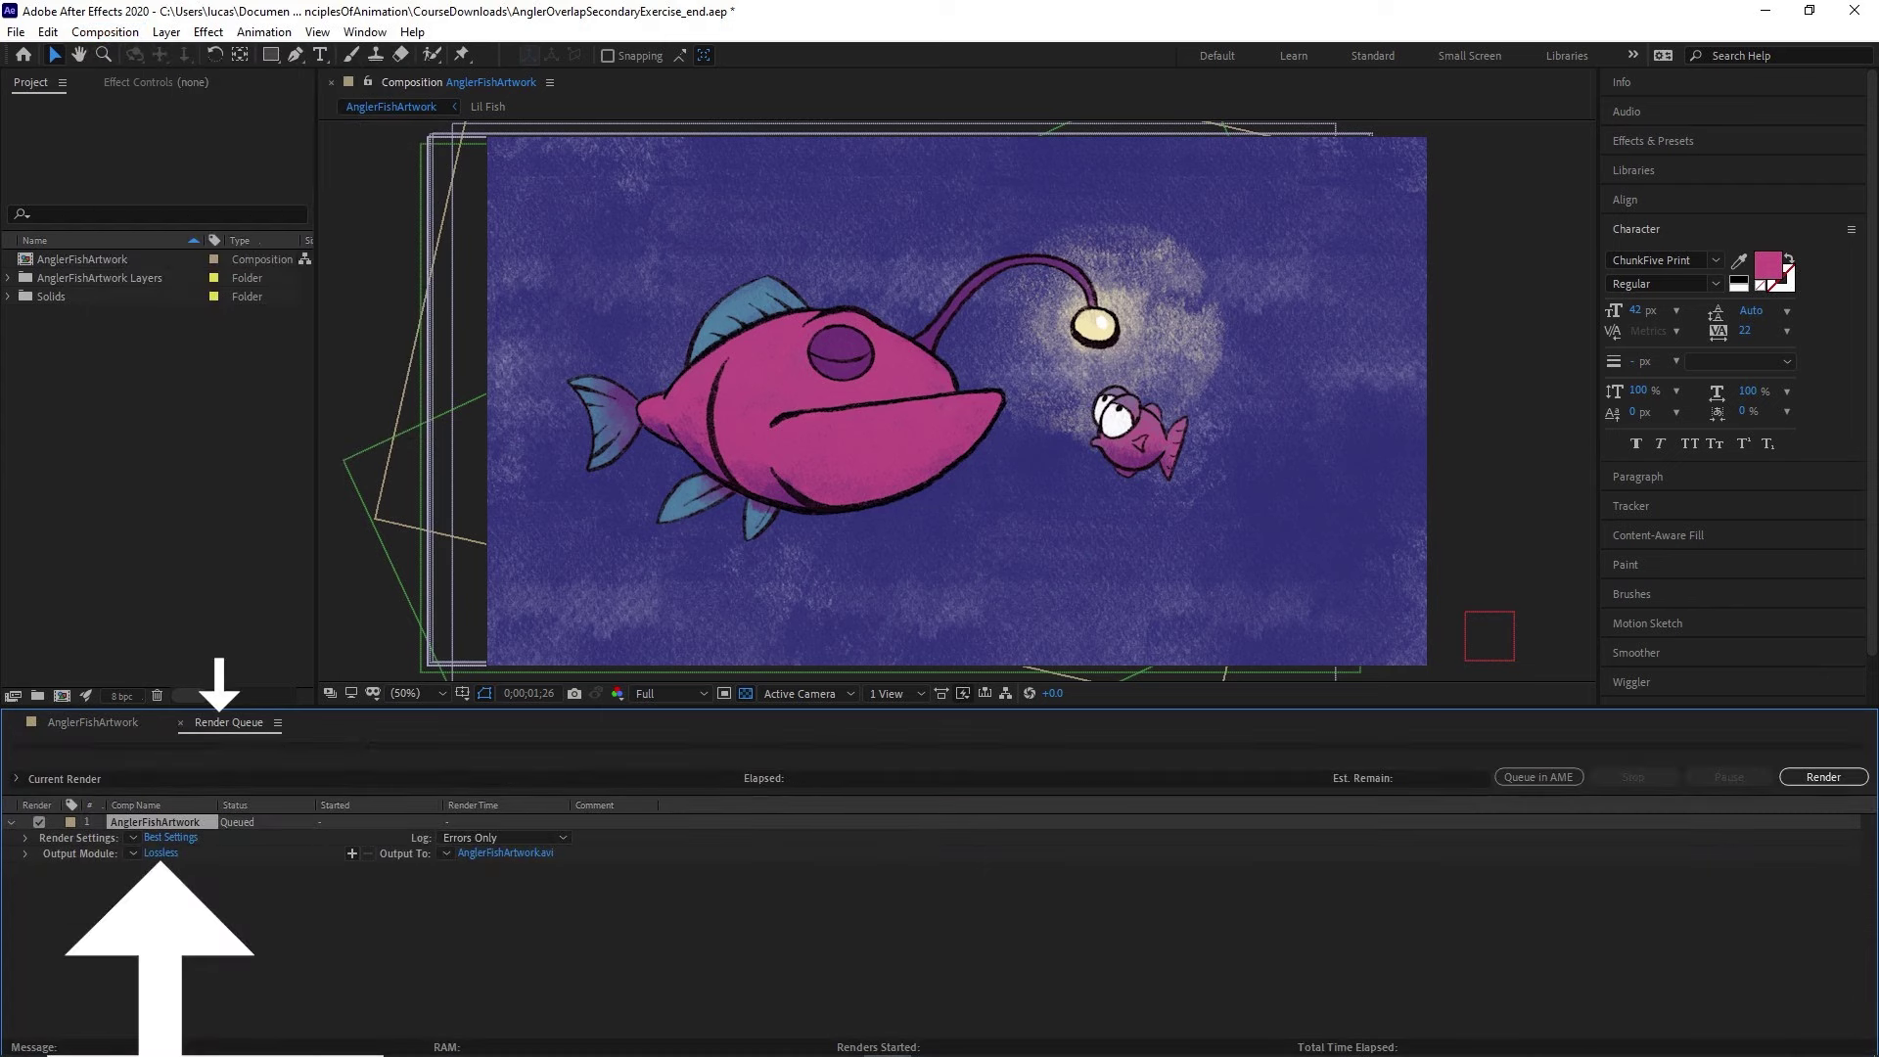